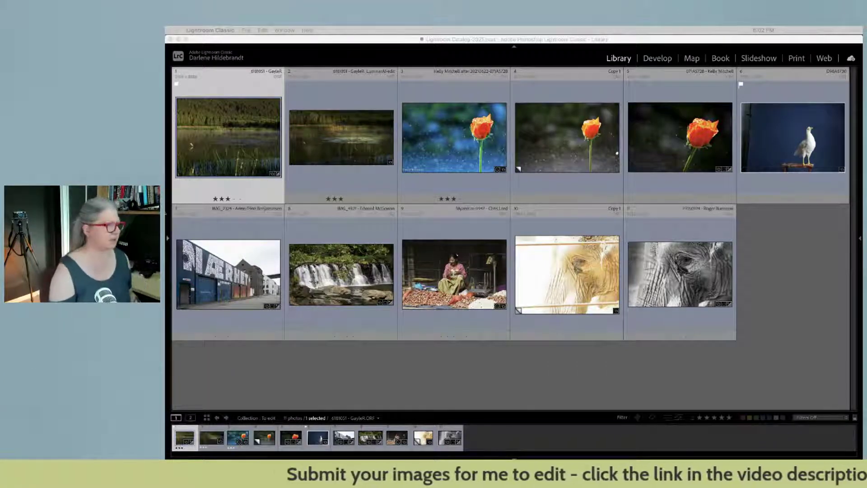
Compare the original lake photo with its LuminarAI-edited version in Loupe view with dimmed surroundings, ending on the original
double_click(238, 158)
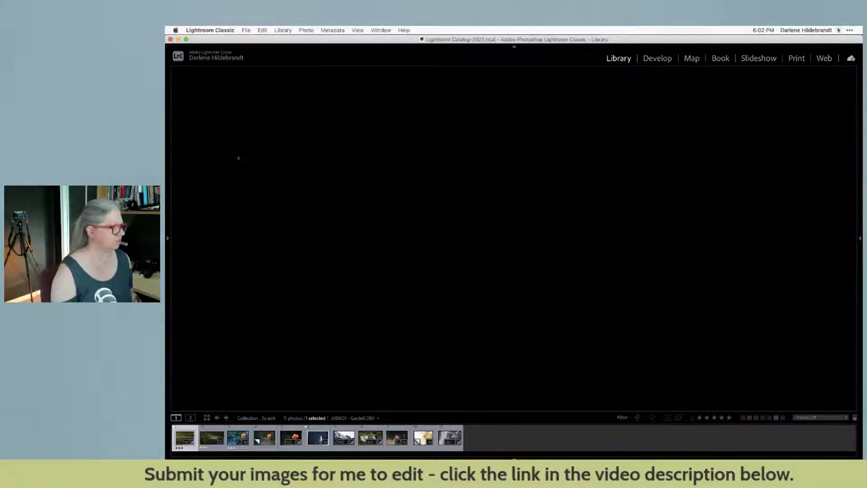
key(l)
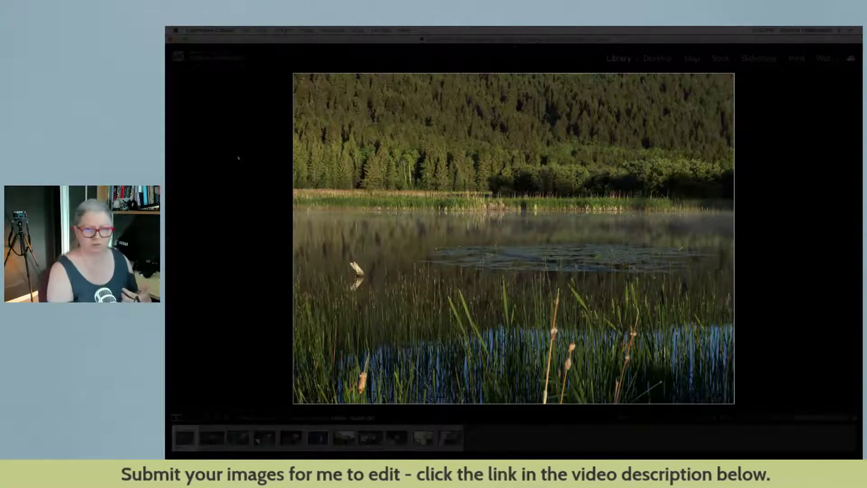
key(Right)
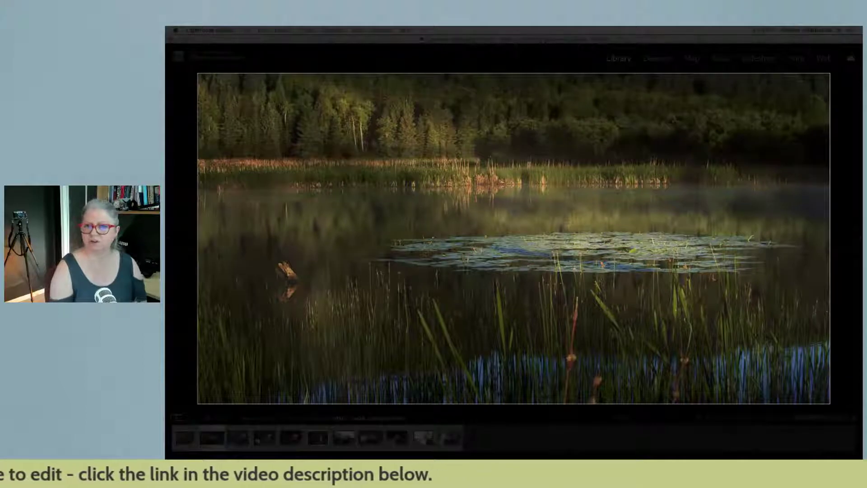
key(l)
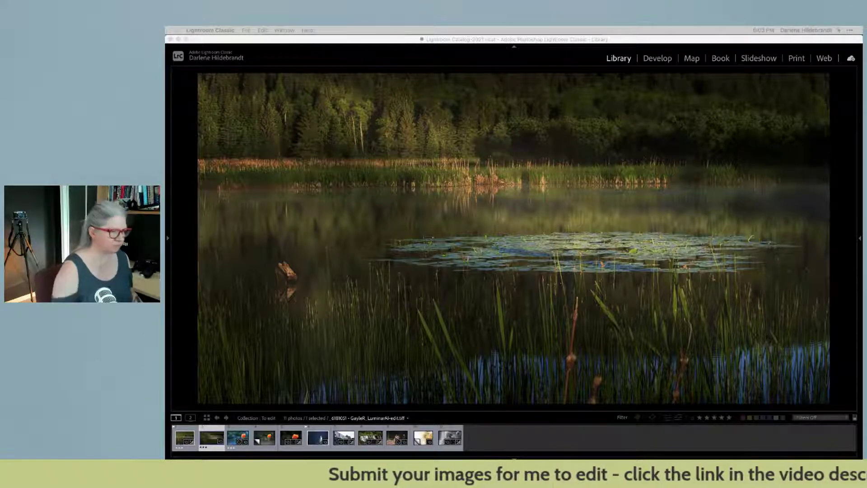
key(super+e)
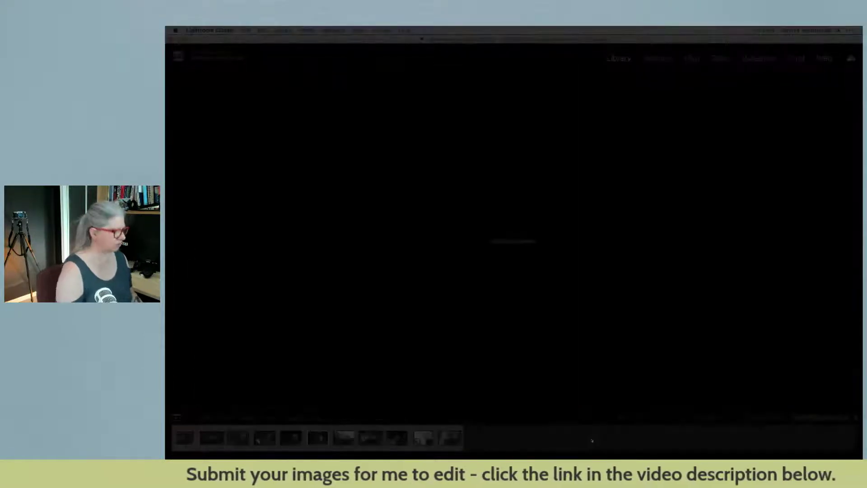
key(l)
key(l)
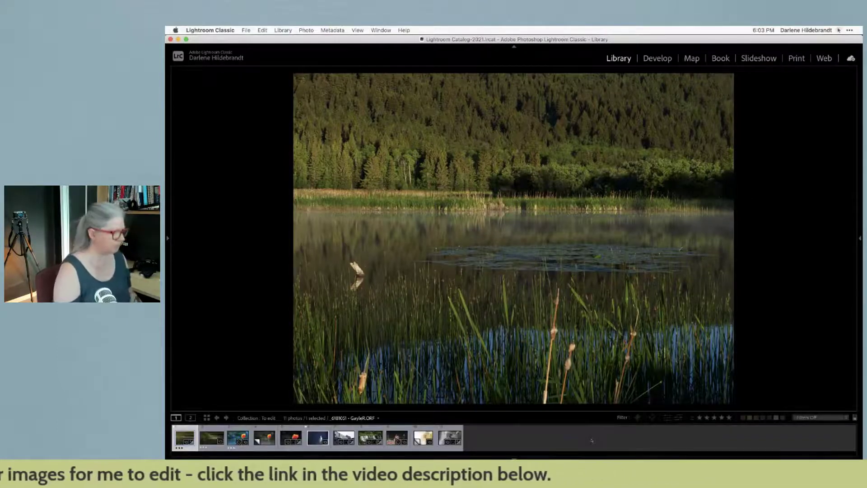
Open the original lake photo in the Develop module with the side panels and the photo info overlay shown
key(d)
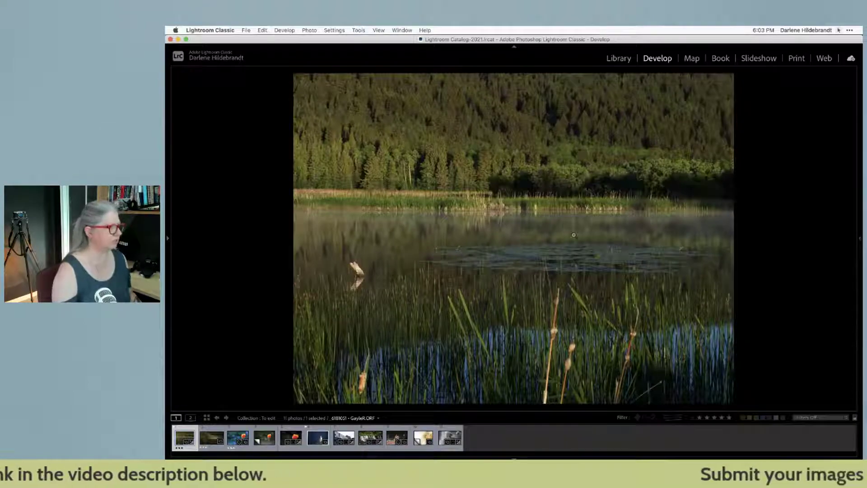
key(Tab)
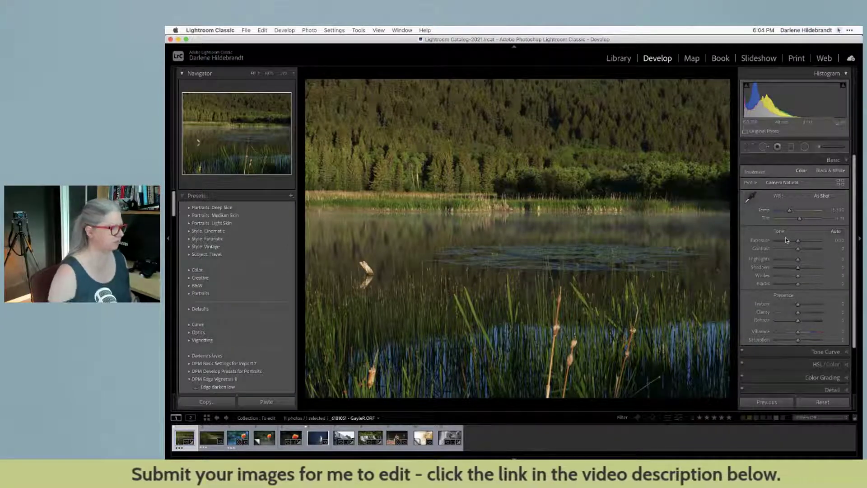
key(i)
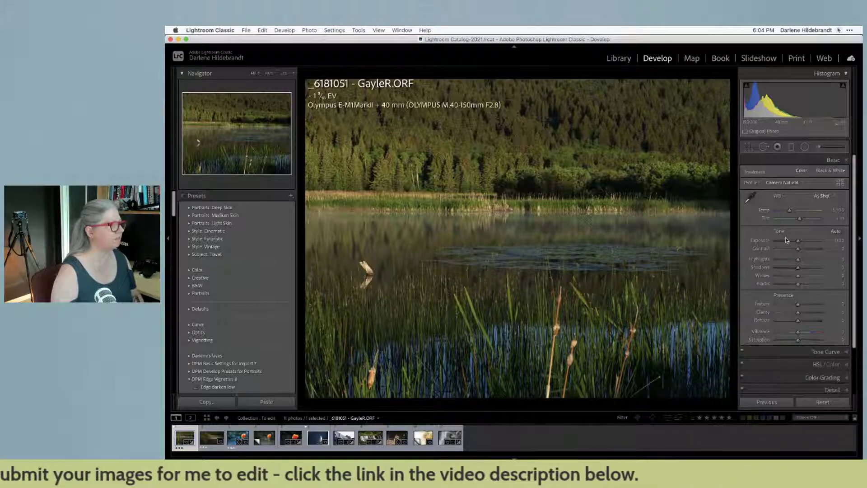
key(Delete)
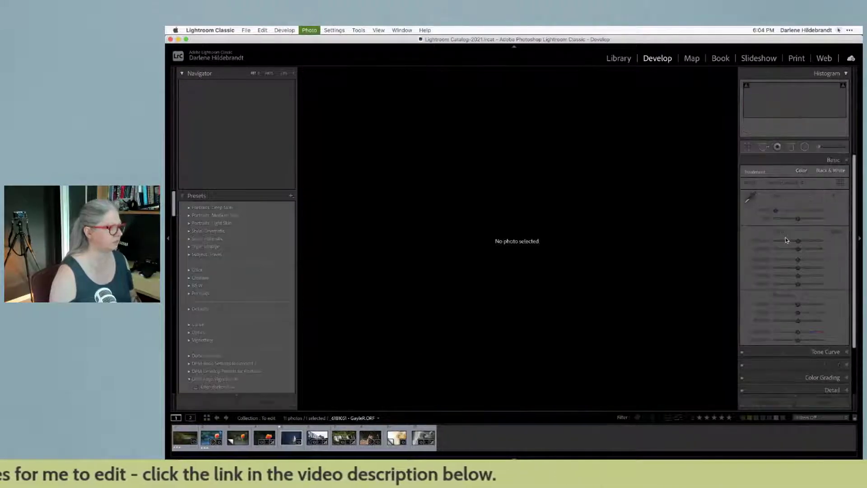
key(super+z)
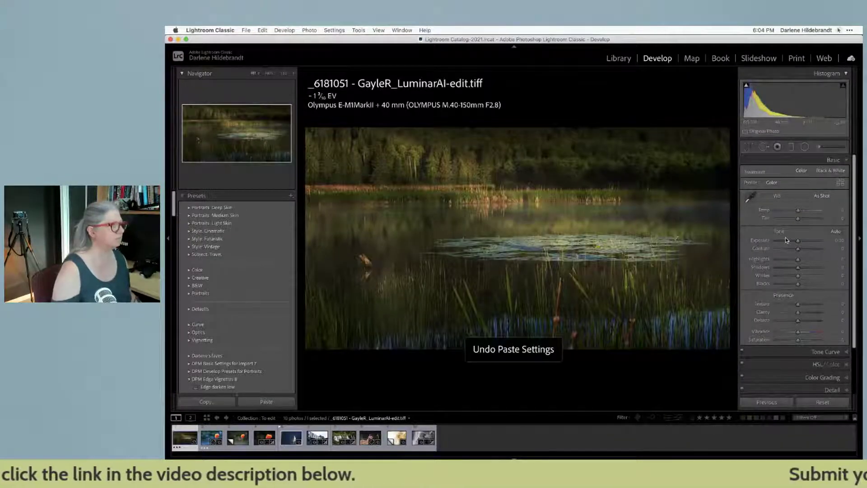
key(super+z)
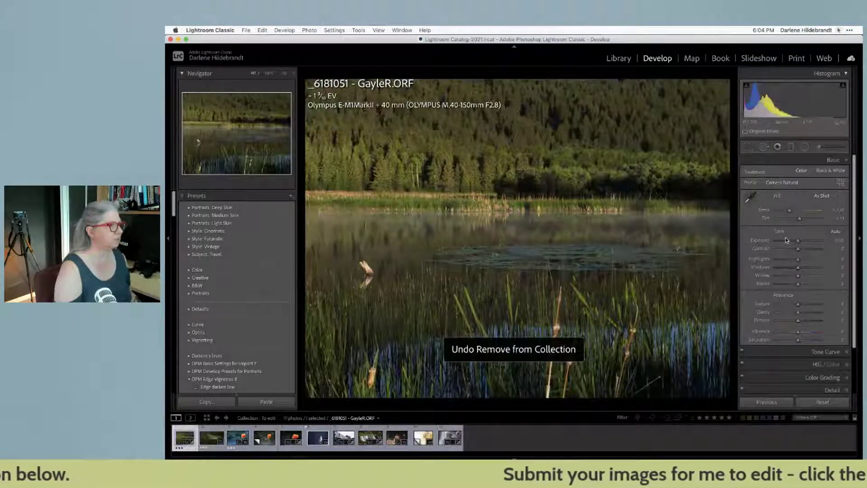
Check the photo's exposure settings in the info overlay, hide the overlay, and inspect the lily pads at 100%
key(i)
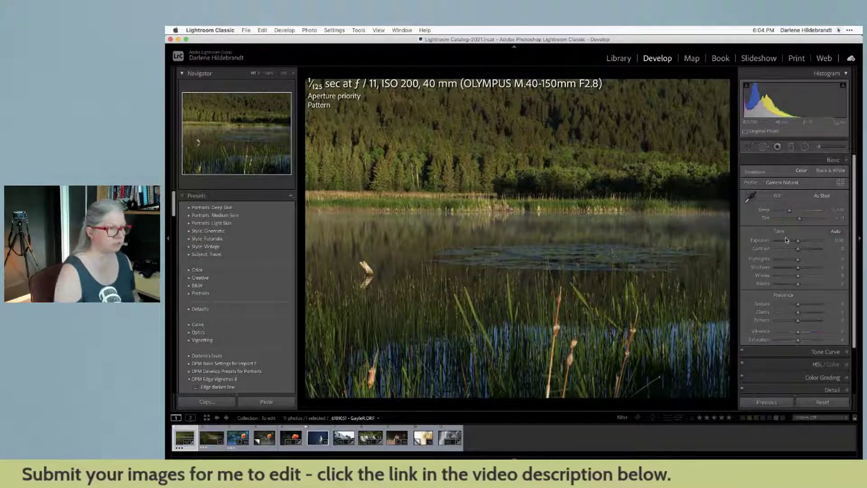
key(i)
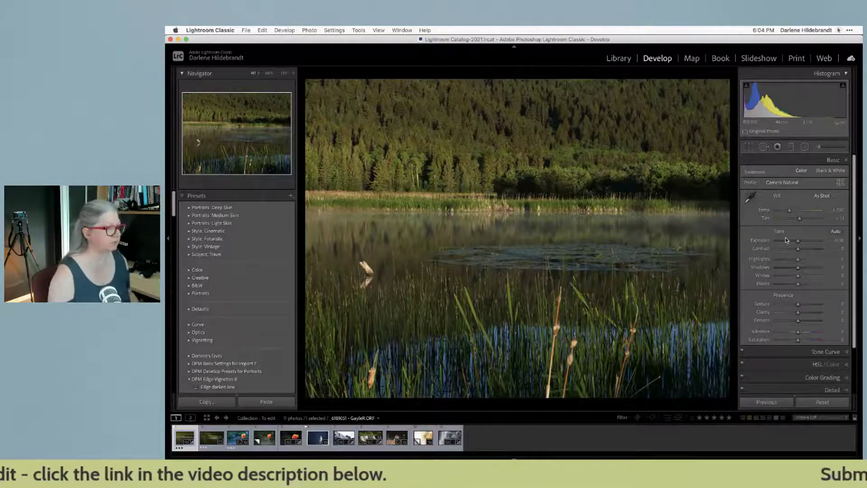
click(556, 266)
drag(505, 245, 481, 253)
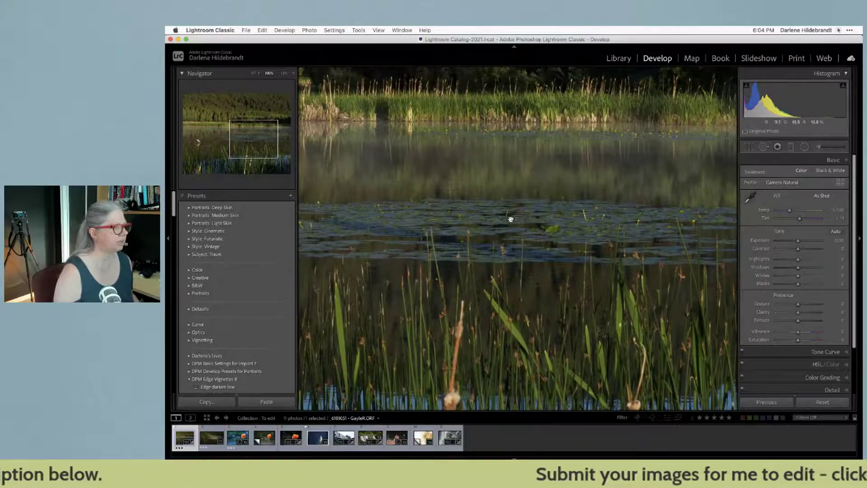
click(492, 245)
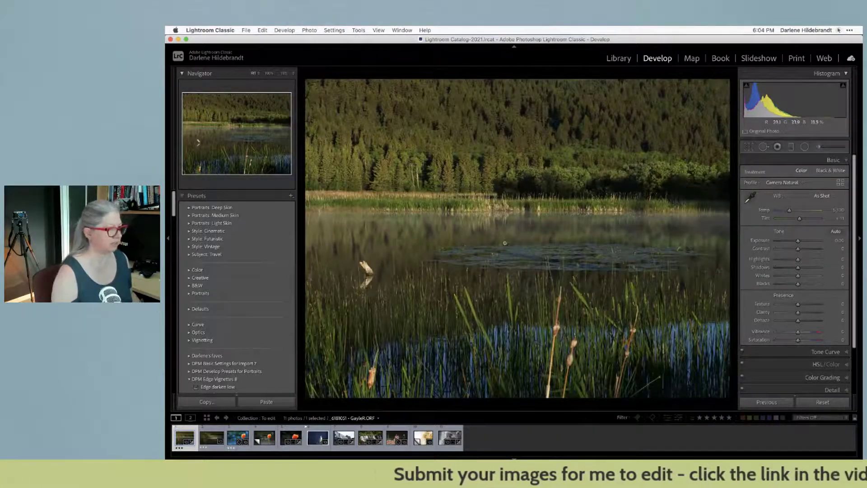
Turn on the on-screen cursor highlight and return to the lake photo
click(838, 30)
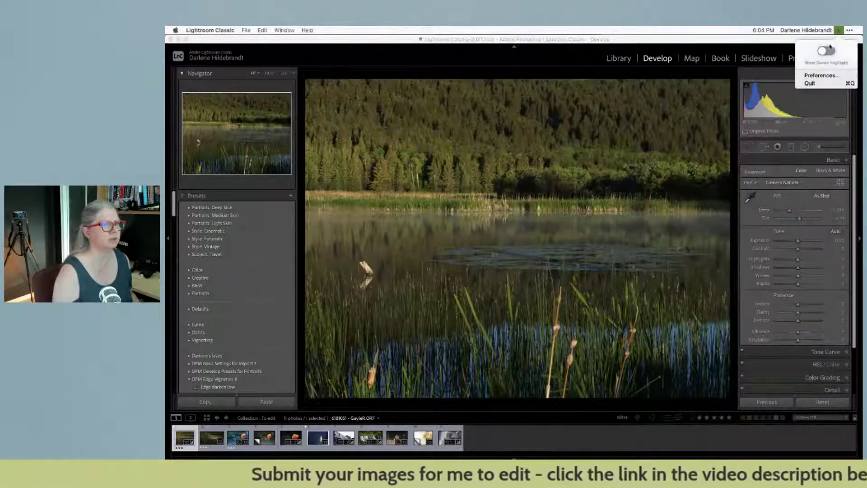
click(829, 50)
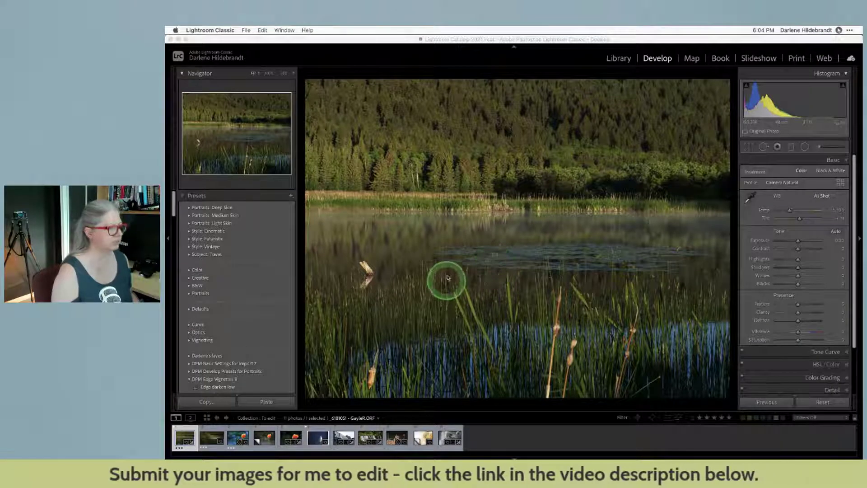
click(681, 281)
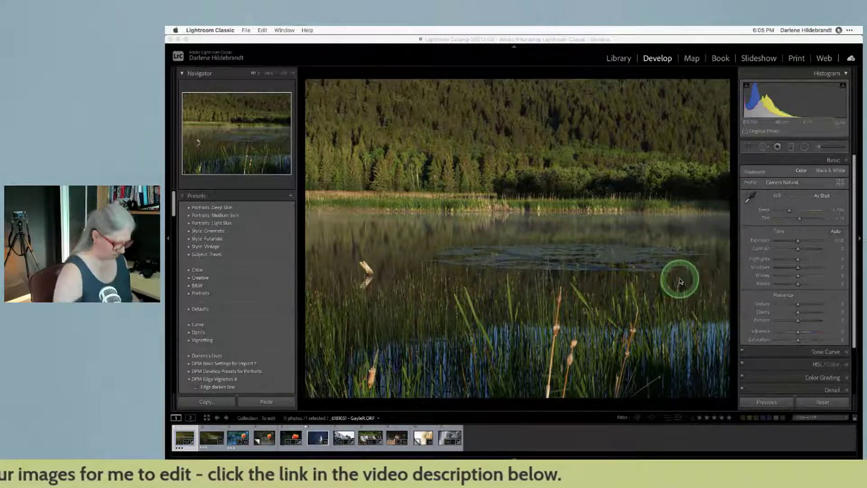
Judge the lake photo's composition upside down with Lights Out, ending with the photo upright
click(680, 279)
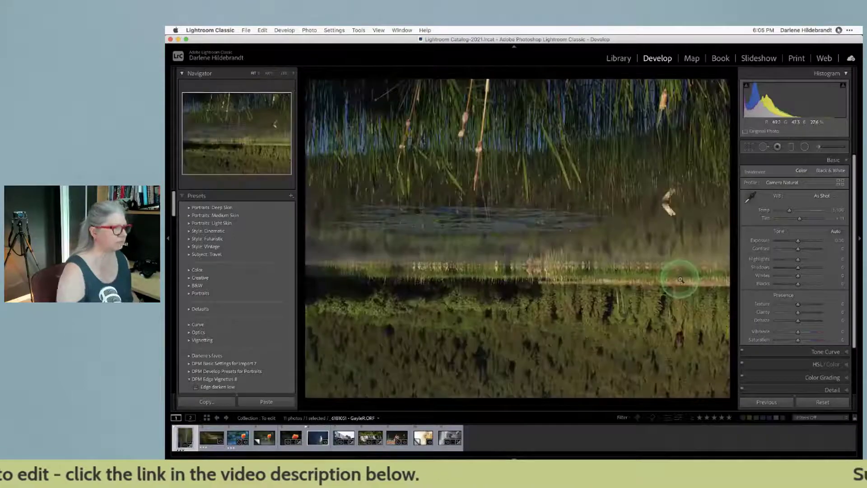
key(l)
key(l)
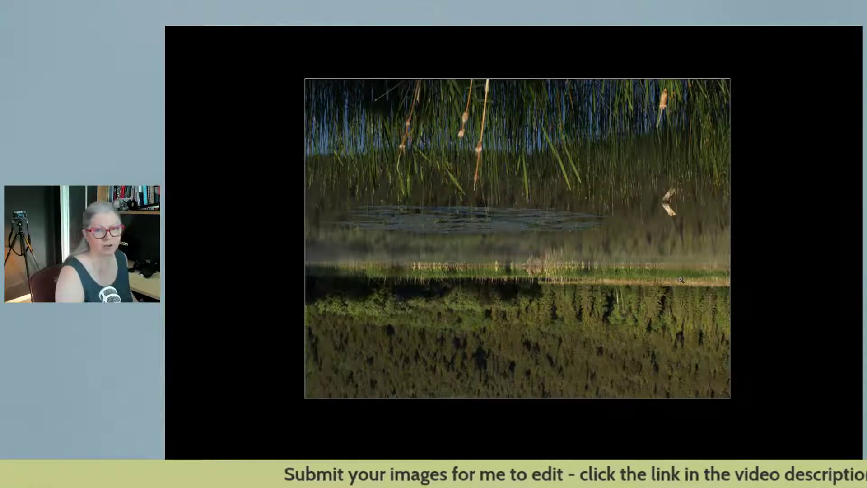
key(ctrl+bracketright)
key(ctrl+bracketright)
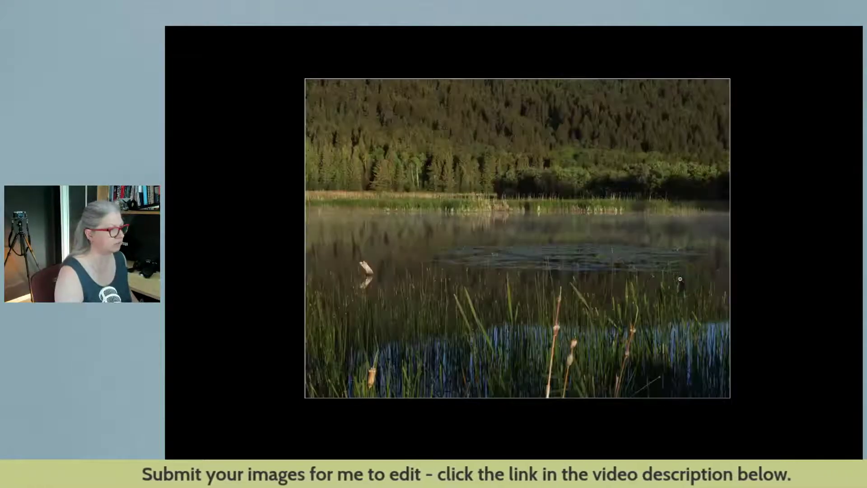
Rotate the photo 180° once more to examine it upside down, restore its upright orientation and leave Lights Out
key(ctrl+bracketright)
key(ctrl+bracketright)
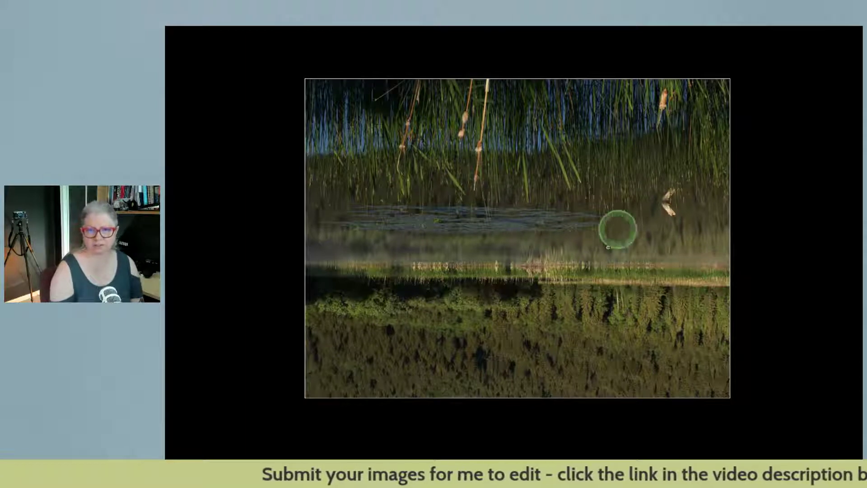
click(654, 283)
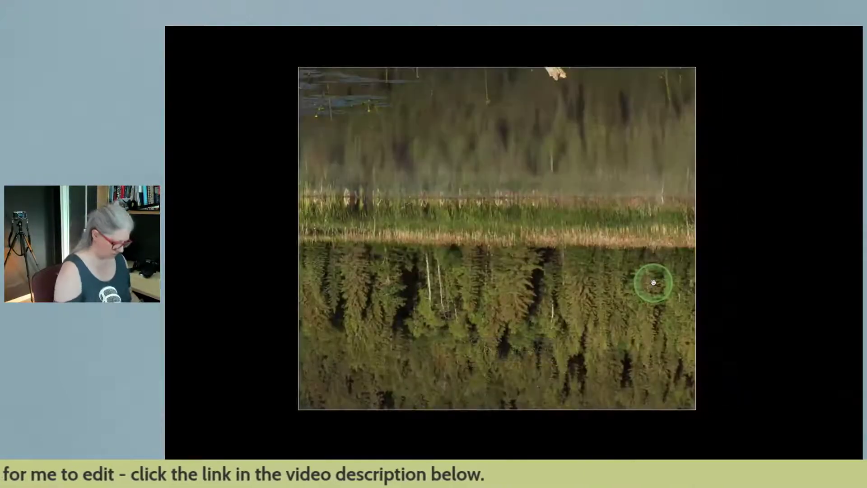
click(653, 282)
click(654, 283)
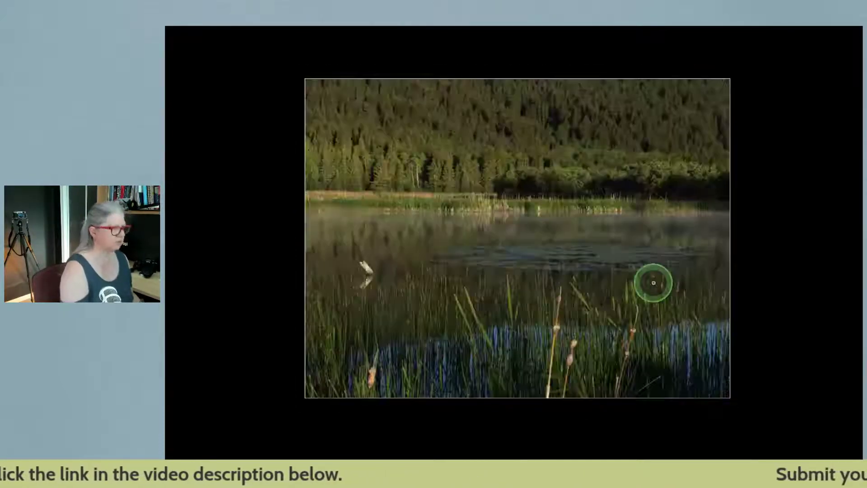
key(l)
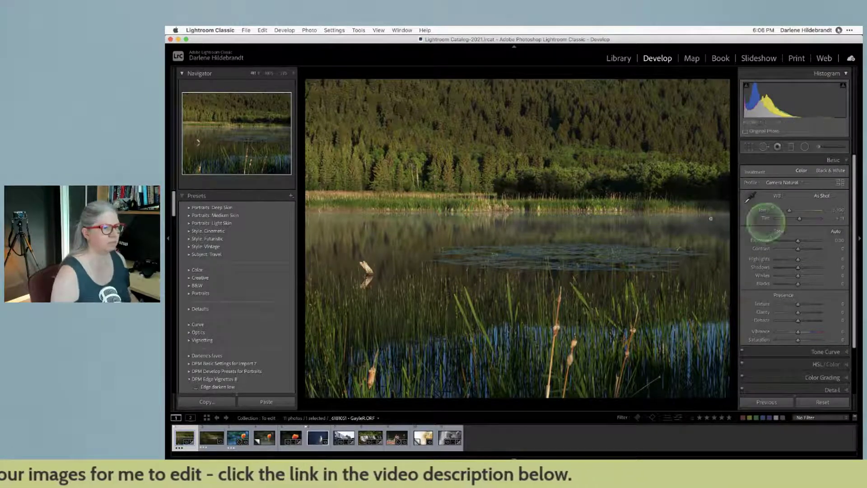
Apply the Camera Matching profile Vivid to the lake photo from the Profile Browser
click(840, 185)
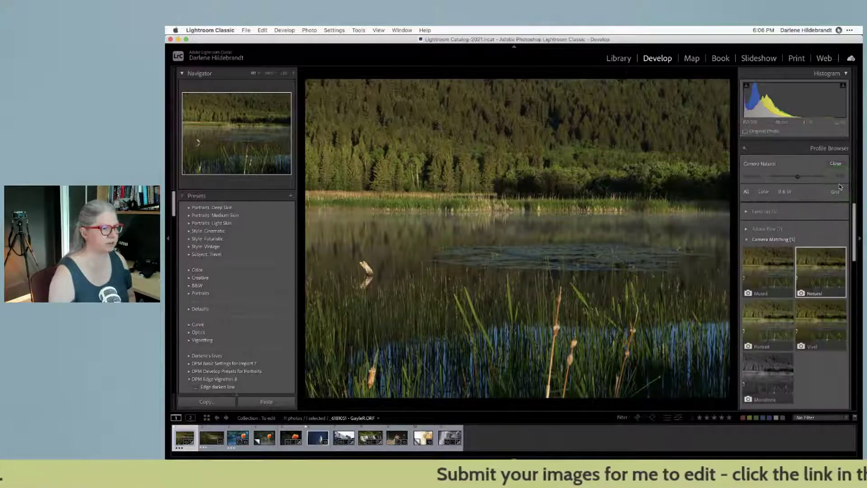
scroll(797, 214, down, 2)
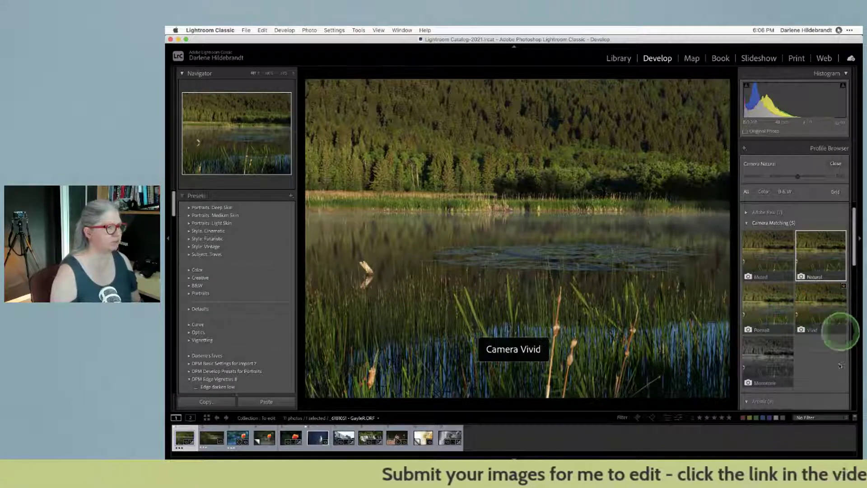
click(814, 311)
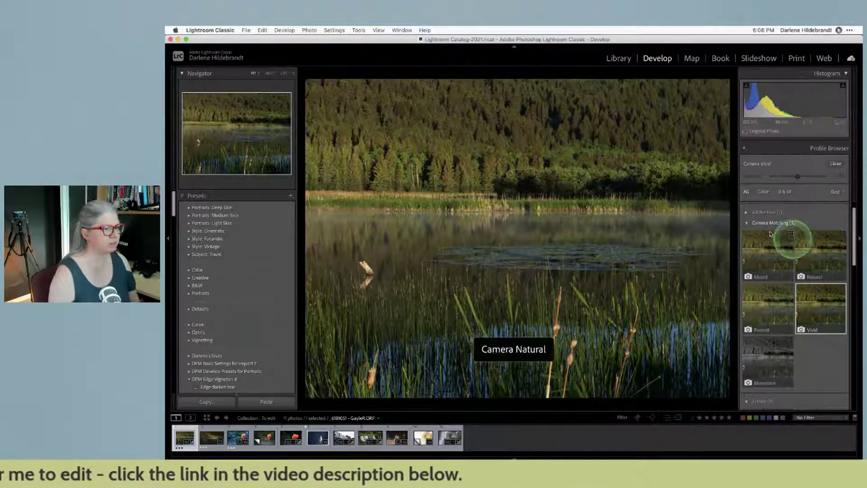
Preview Adobe Raw profiles such as Adobe Vivid and Adobe Color, keep Camera Vivid, and close the Profile Browser
click(746, 212)
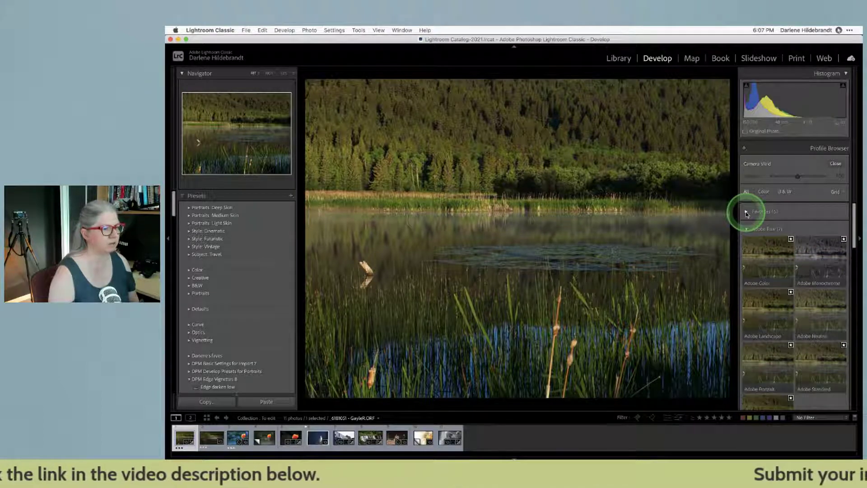
click(746, 212)
click(746, 255)
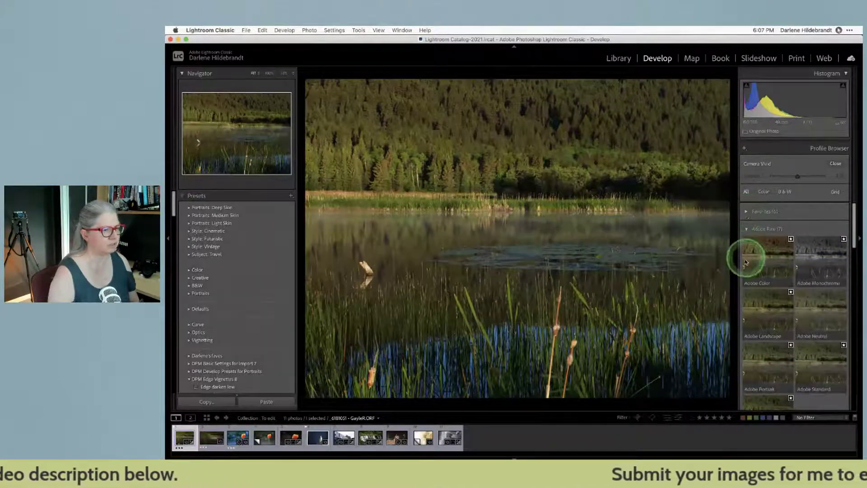
scroll(745, 261, down, 2)
scroll(746, 260, down, 2)
click(745, 260)
click(759, 359)
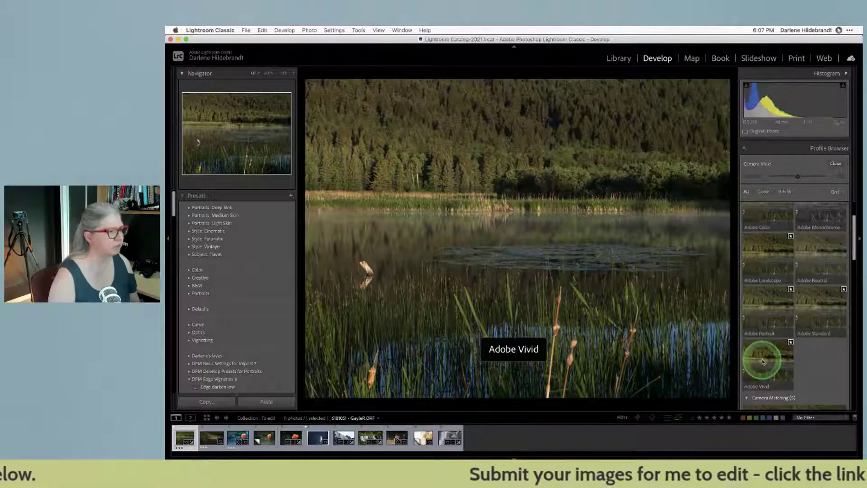
click(745, 210)
scroll(746, 238, up, 3)
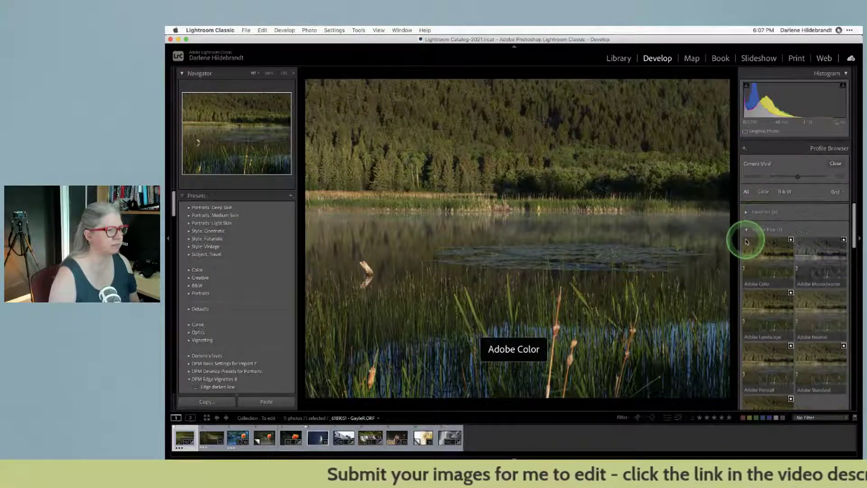
click(747, 229)
click(813, 316)
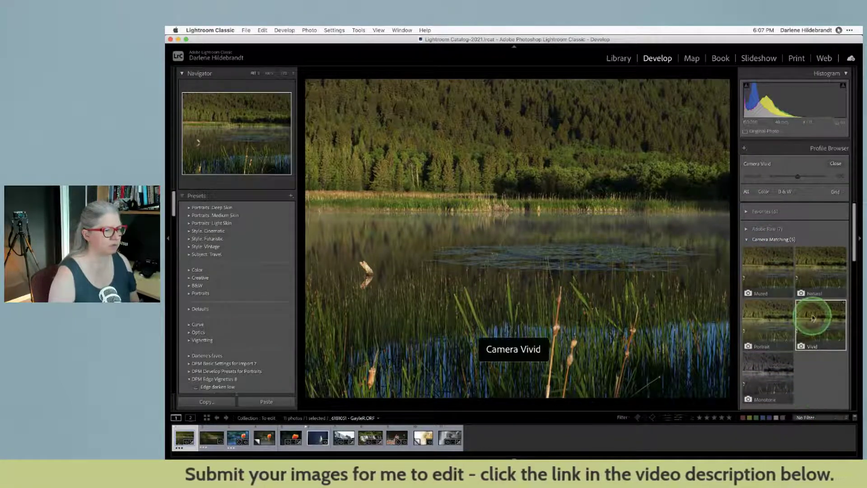
click(836, 164)
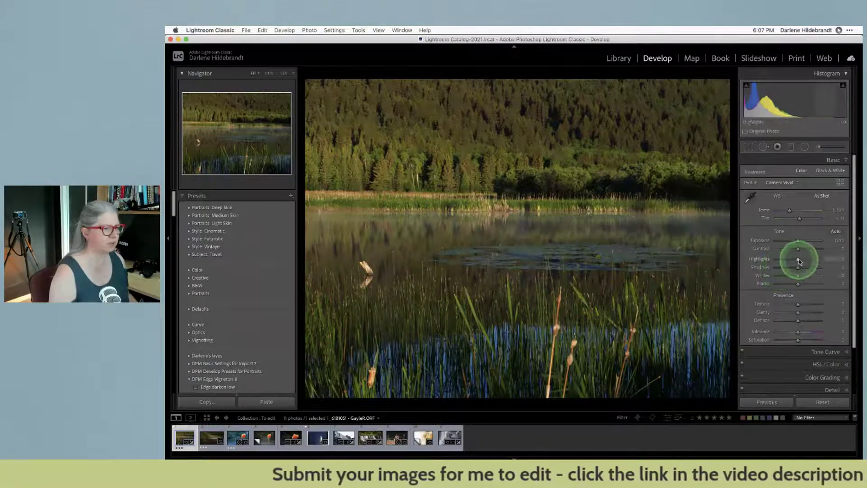
Try Highlights at −100 and raise Whites up to +100 to check for clipping, returning Whites to 0
drag(795, 258, 765, 259)
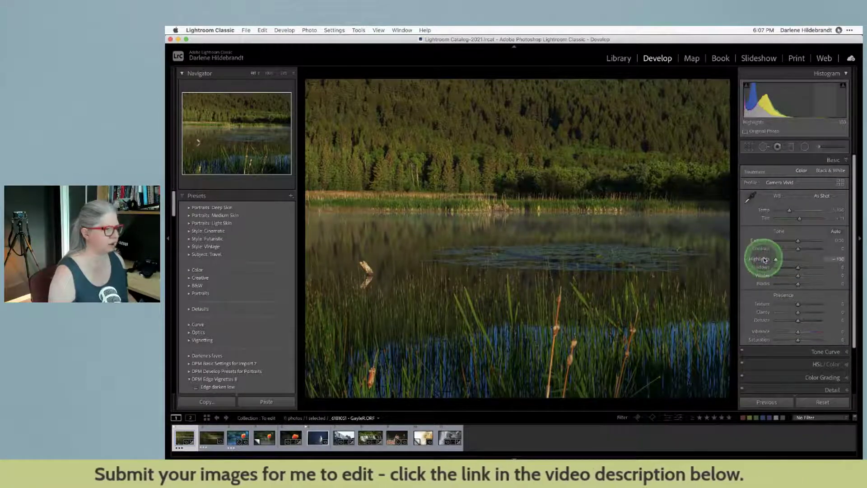
alt+click(798, 276)
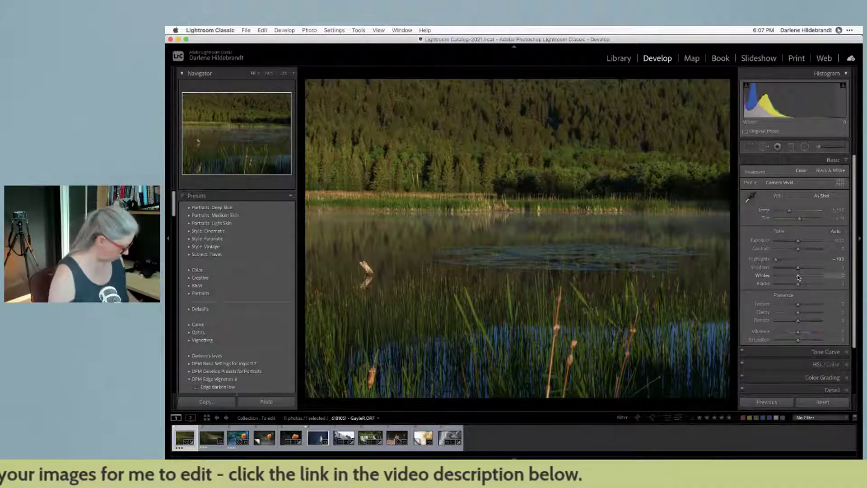
alt+click(798, 277)
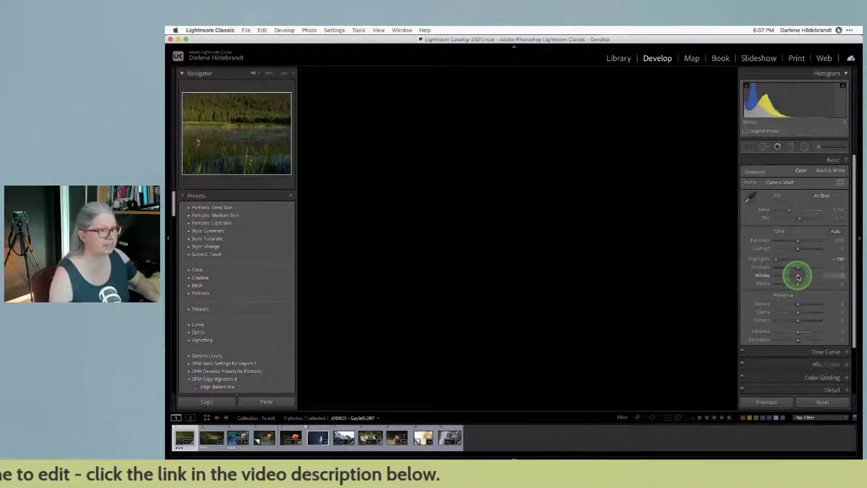
drag(798, 277, 820, 275)
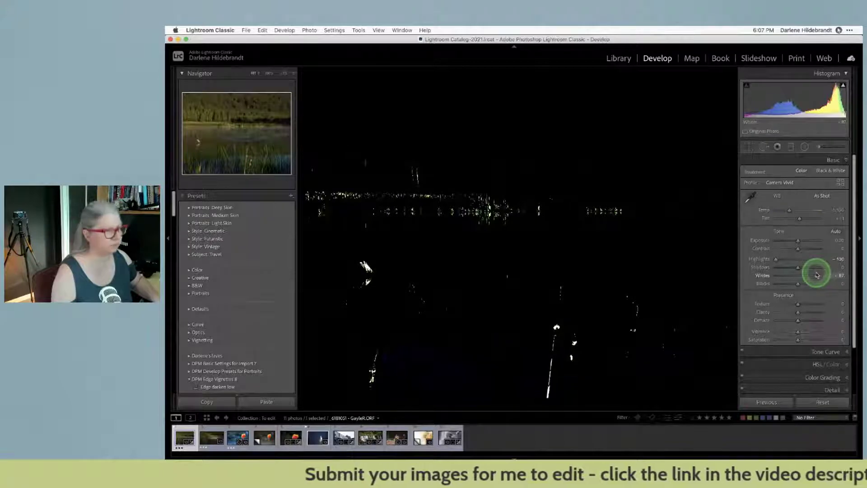
drag(817, 274, 800, 275)
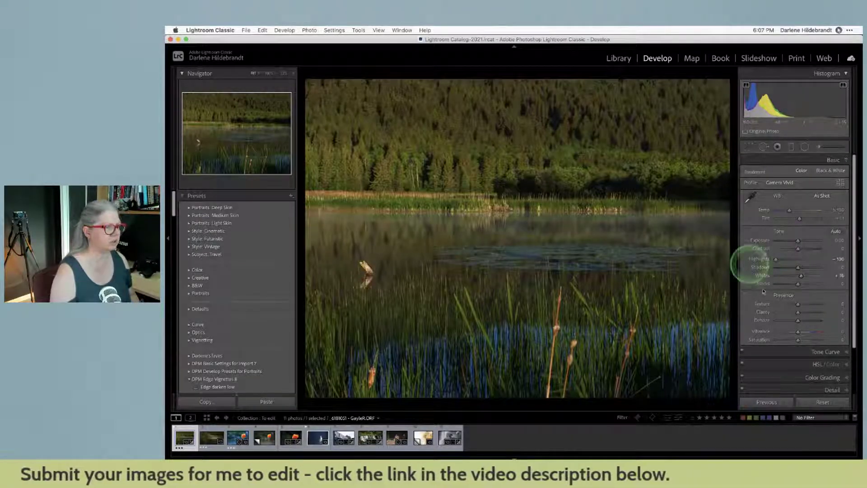
drag(802, 279, 821, 277)
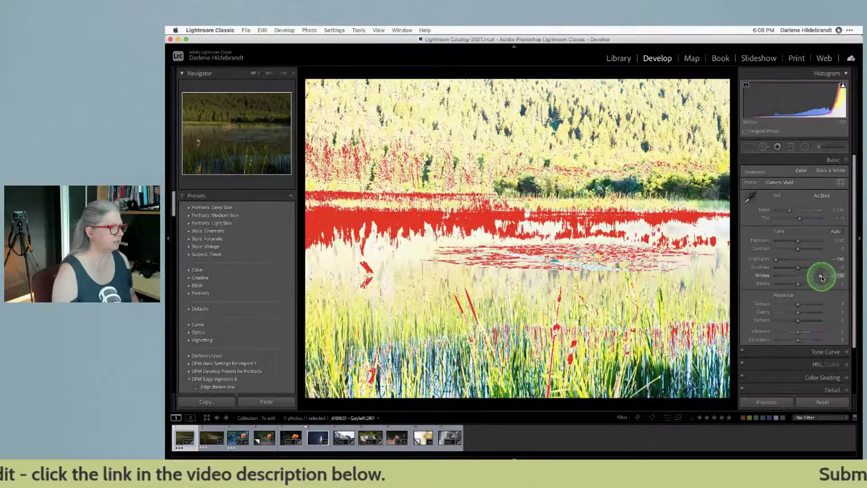
drag(820, 277, 799, 280)
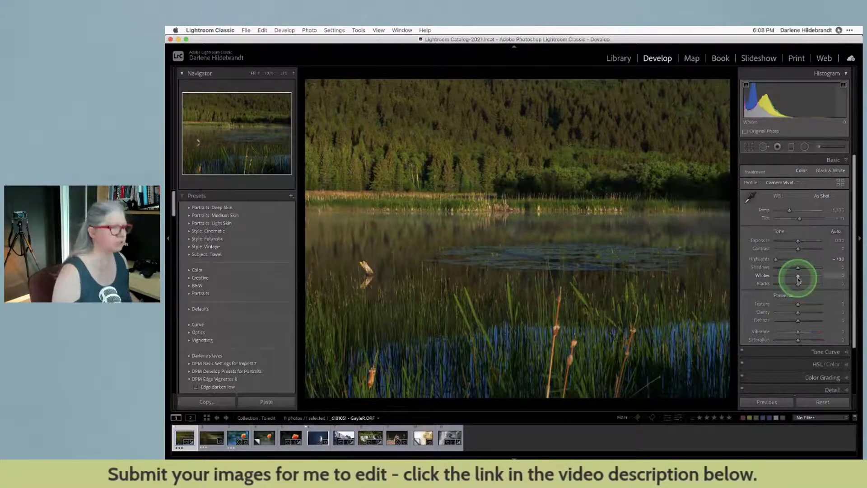
Check the Whites clipping preview once more and bring Highlights back to slightly below zero
alt+click(799, 277)
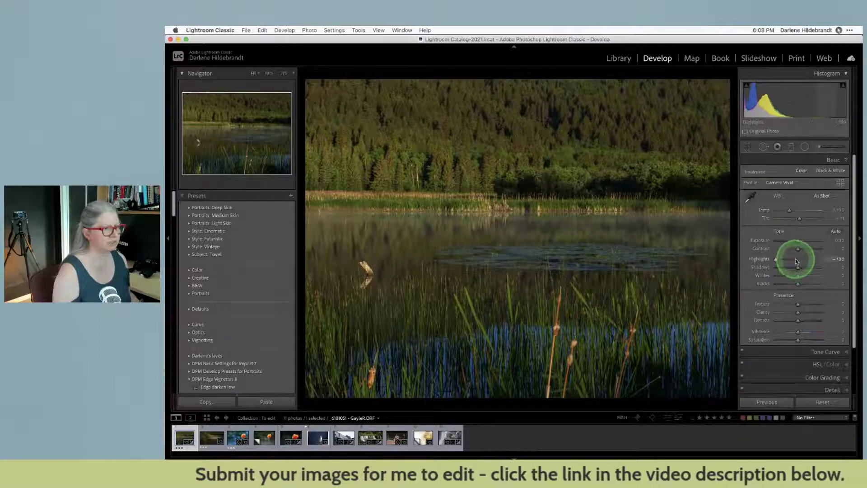
drag(793, 258, 796, 261)
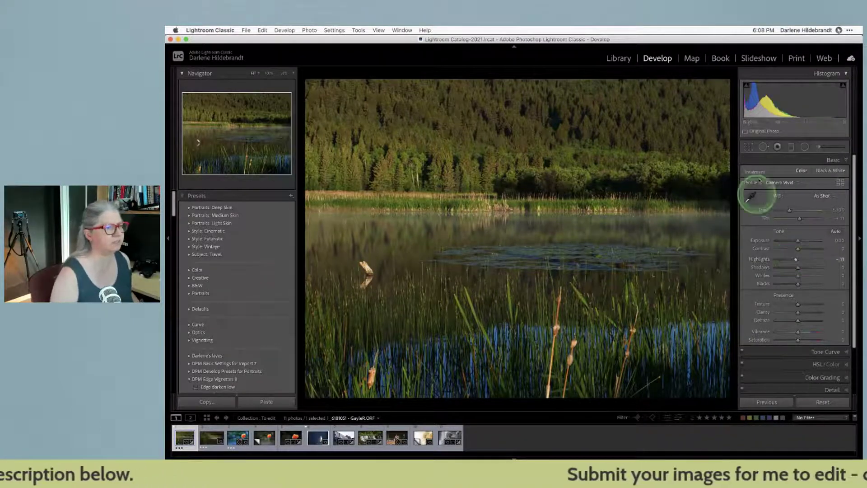
Draw a wide radial filter around the lily pads, set its Whites to 74 and flatten the ellipse slightly
click(805, 147)
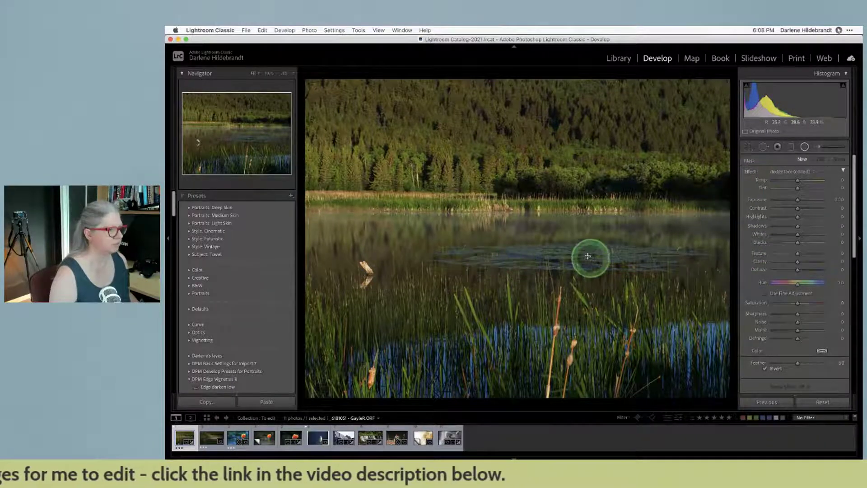
drag(559, 250, 718, 296)
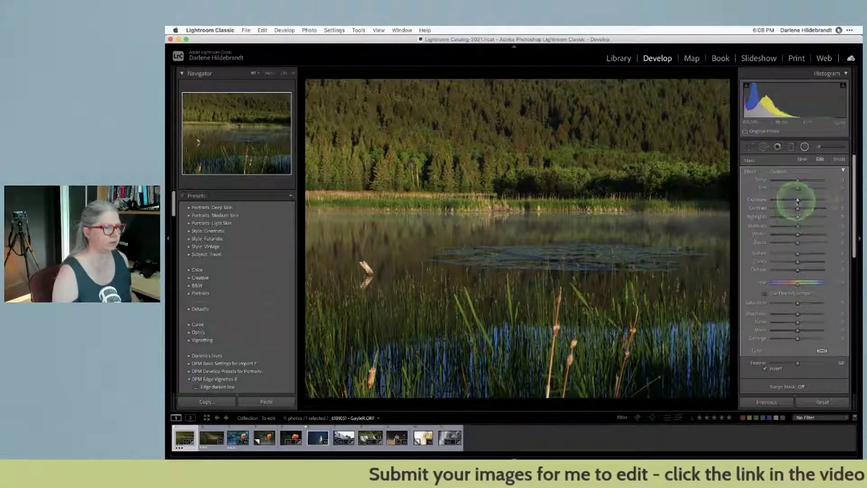
drag(793, 236, 815, 235)
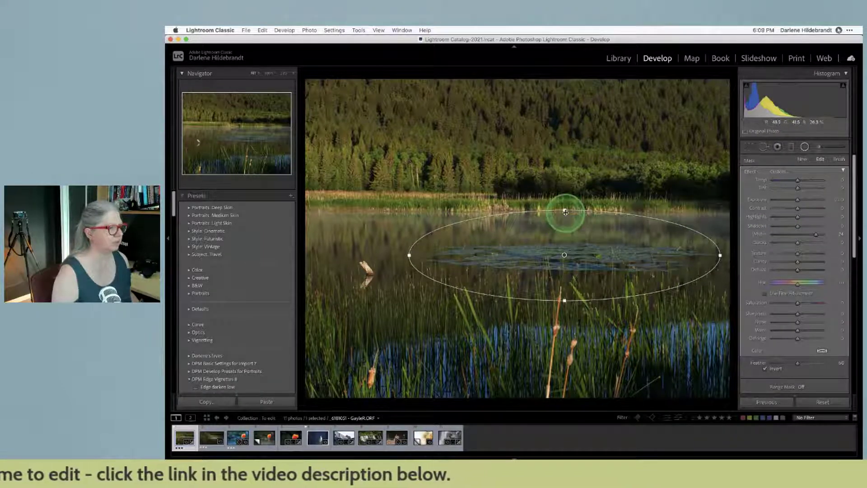
drag(565, 210, 565, 217)
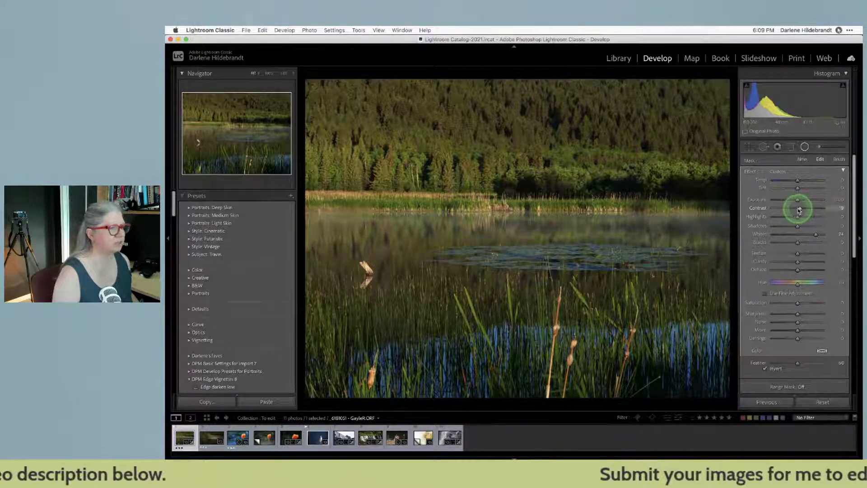
Set the lily pad radial filter's Exposure to 0.29, Contrast to 9, Clarity to 16 and Texture to 20
drag(797, 199, 799, 199)
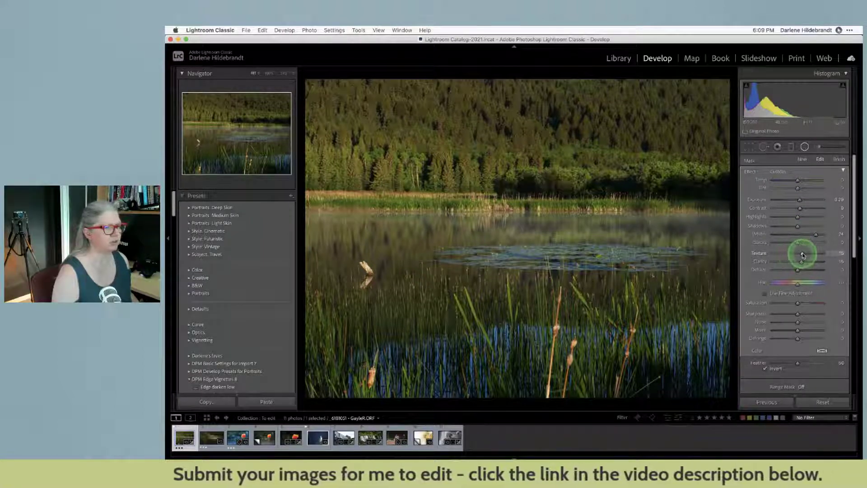
drag(803, 255, 803, 255)
Compare the lily pads with the radial filter on and off, and examine its coverage with the mask overlay
scroll(769, 373, down, 2)
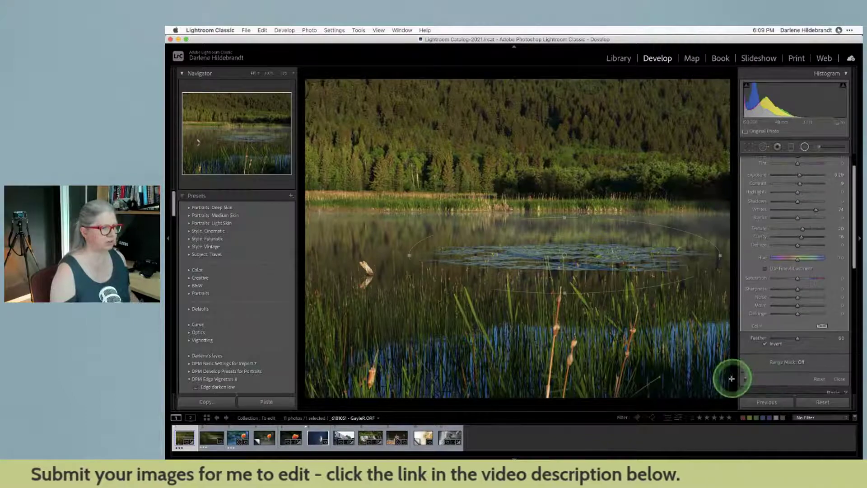
click(745, 380)
click(745, 380)
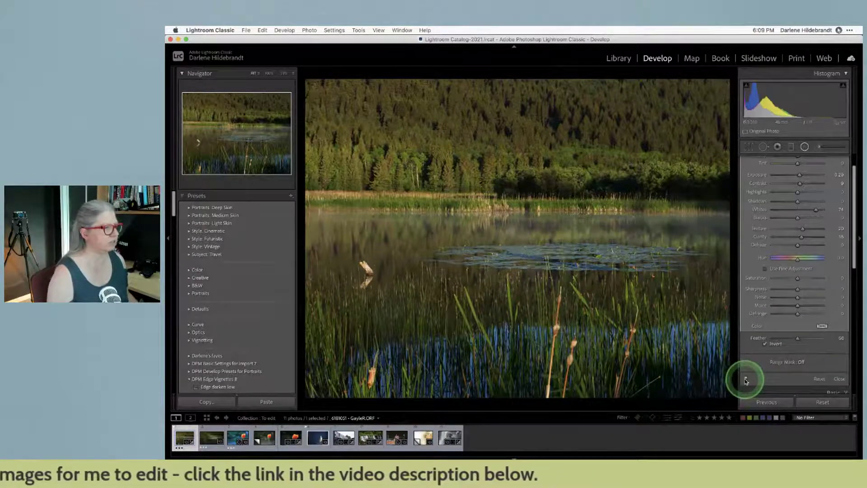
click(746, 379)
click(745, 379)
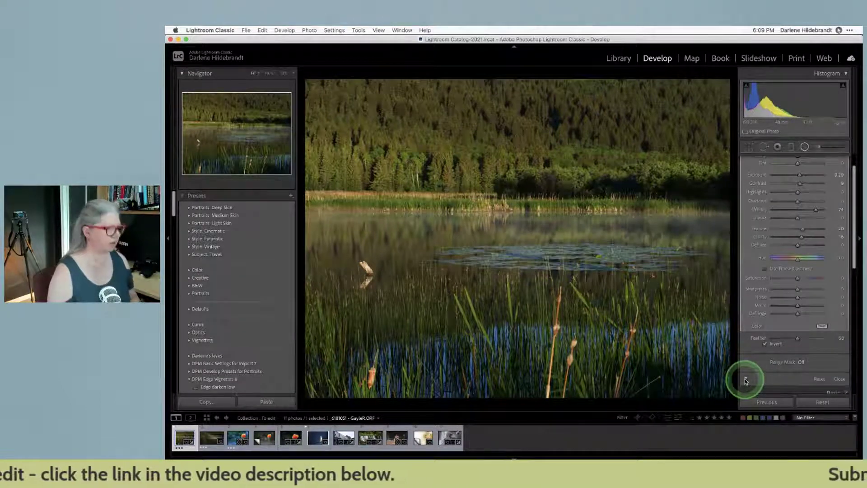
key(o)
click(746, 380)
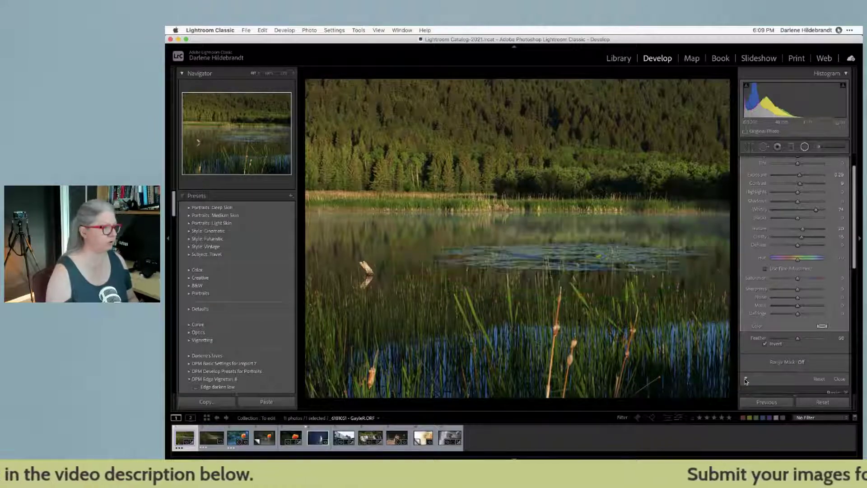
click(746, 380)
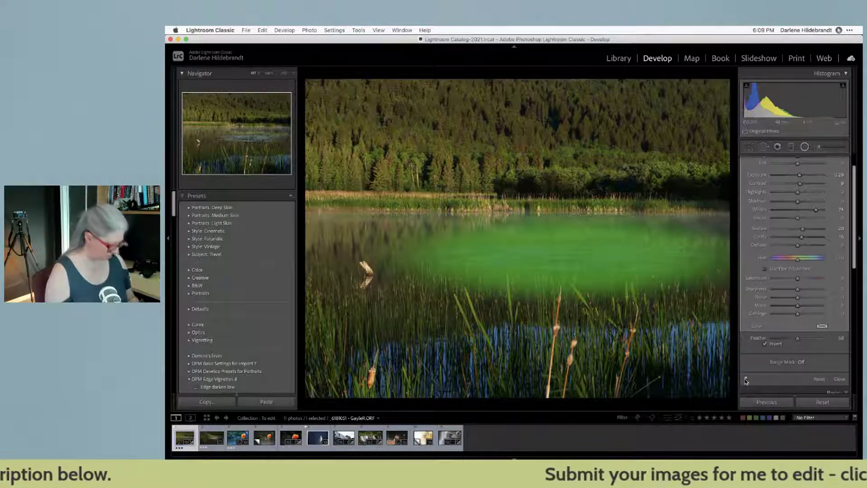
click(744, 379)
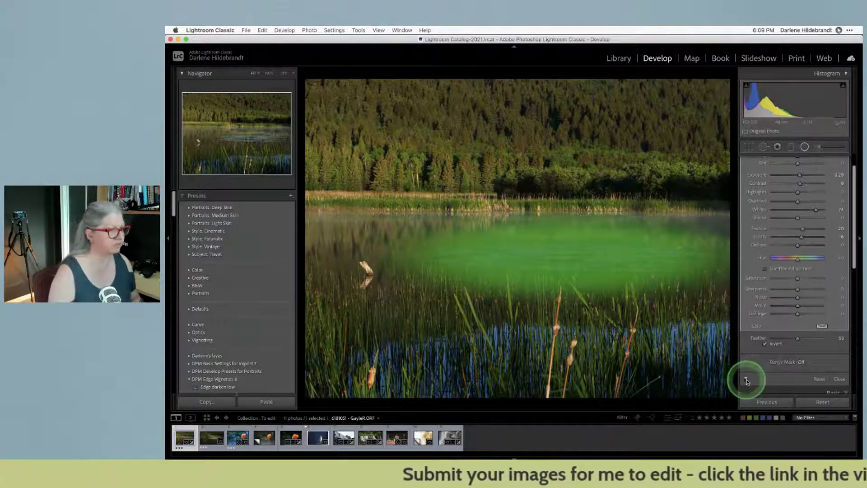
click(746, 379)
click(746, 379)
click(746, 380)
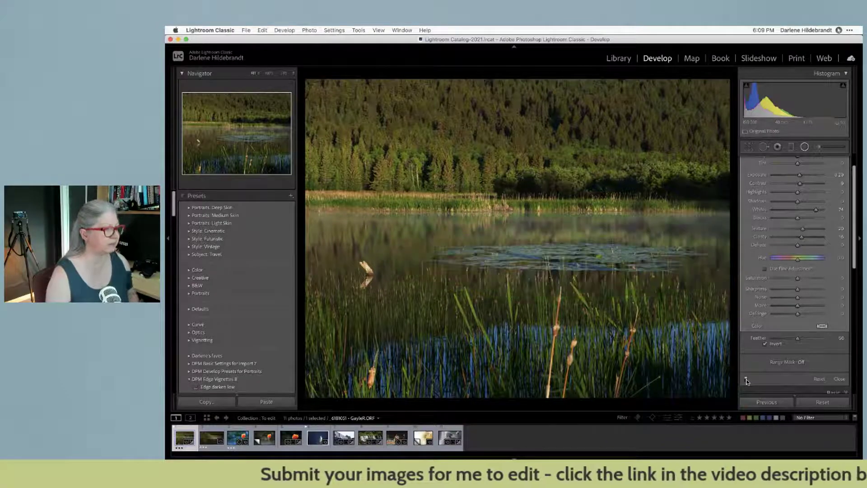
click(746, 379)
click(747, 380)
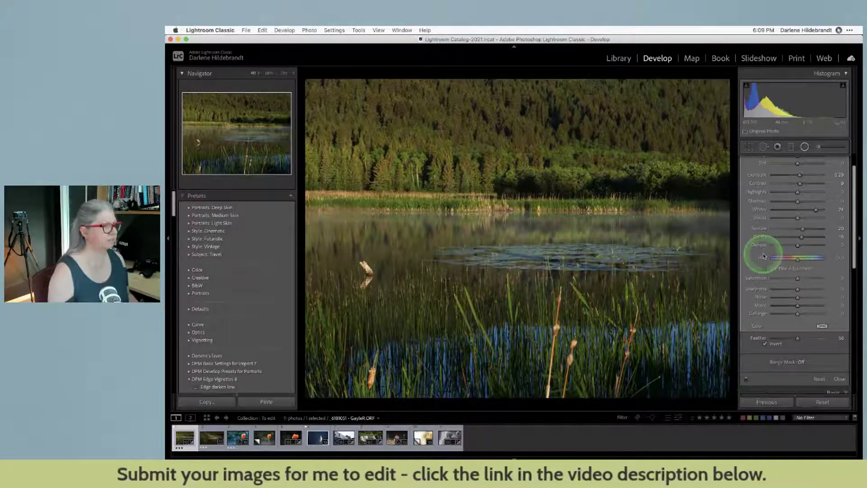
Duplicate the lily pad radial filter, move the copy slightly lower and enlarge its ellipse in height and width
scroll(763, 255, up, 1)
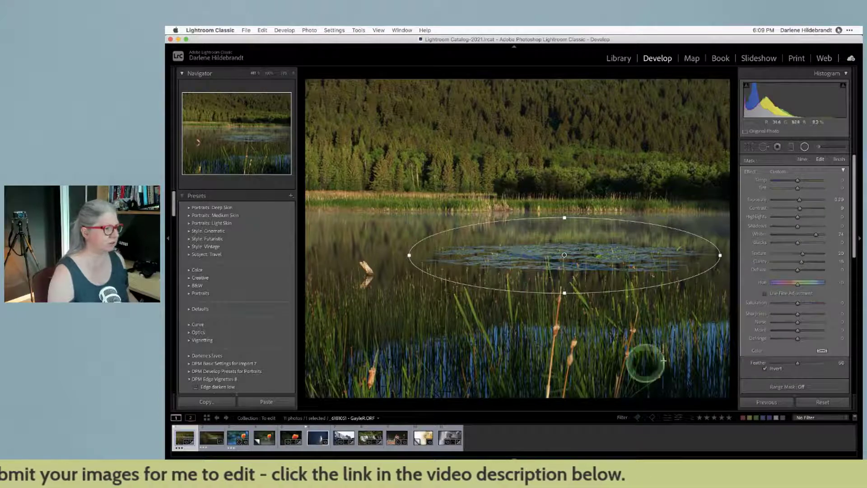
right_click(565, 255)
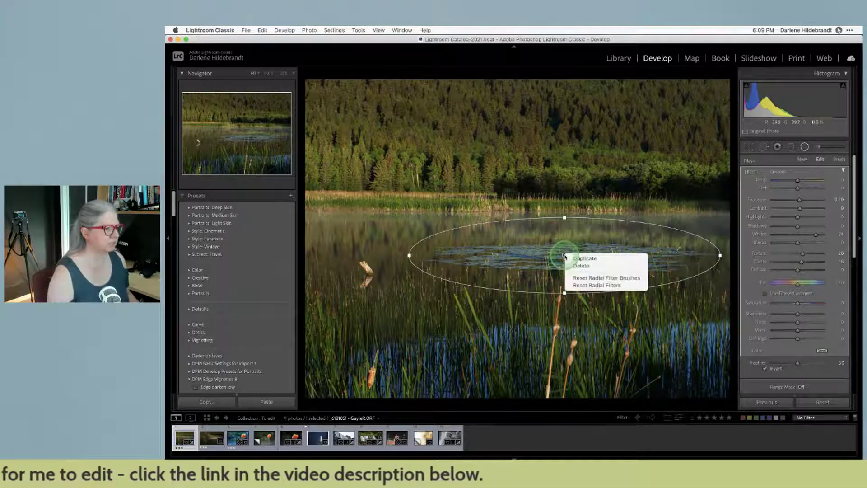
click(586, 258)
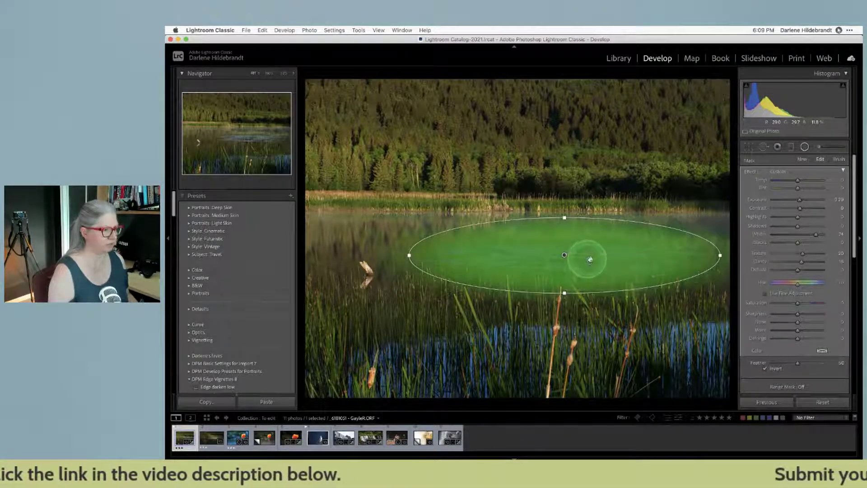
drag(609, 265, 612, 270)
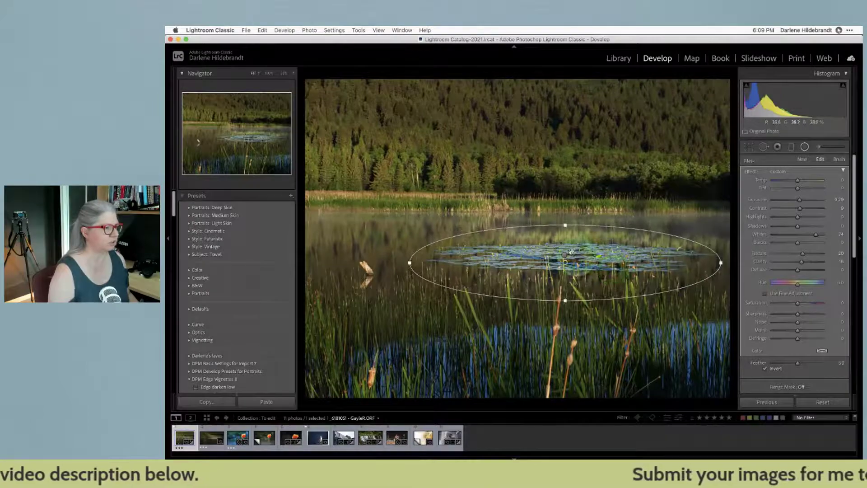
drag(565, 225, 565, 217)
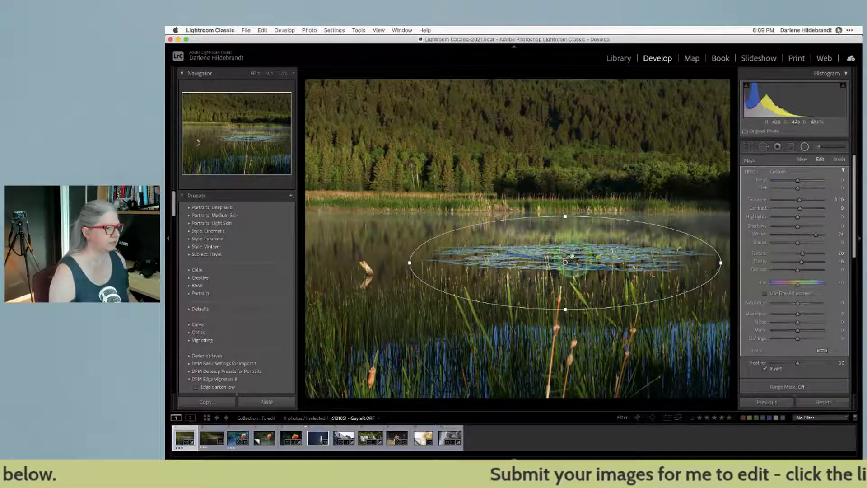
drag(413, 262, 402, 261)
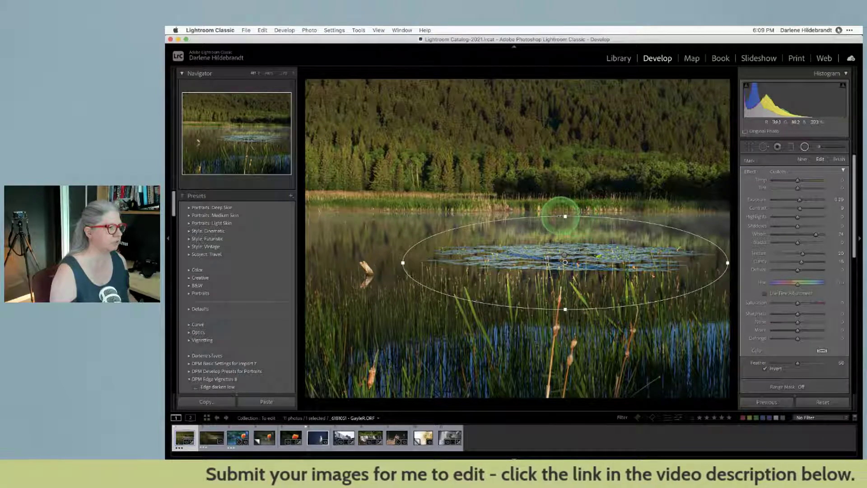
drag(564, 215, 565, 211)
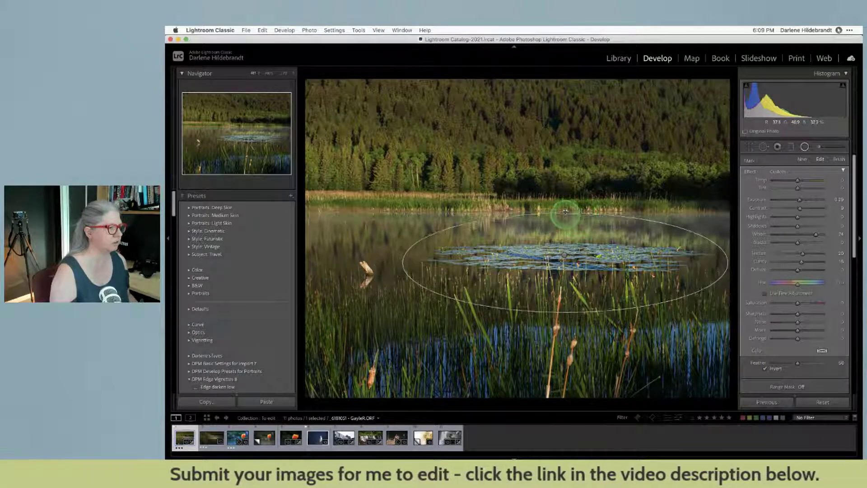
Switch off Invert on the duplicate filter so it affects the surroundings, check its mask overlay and reset all its effect sliders
click(765, 367)
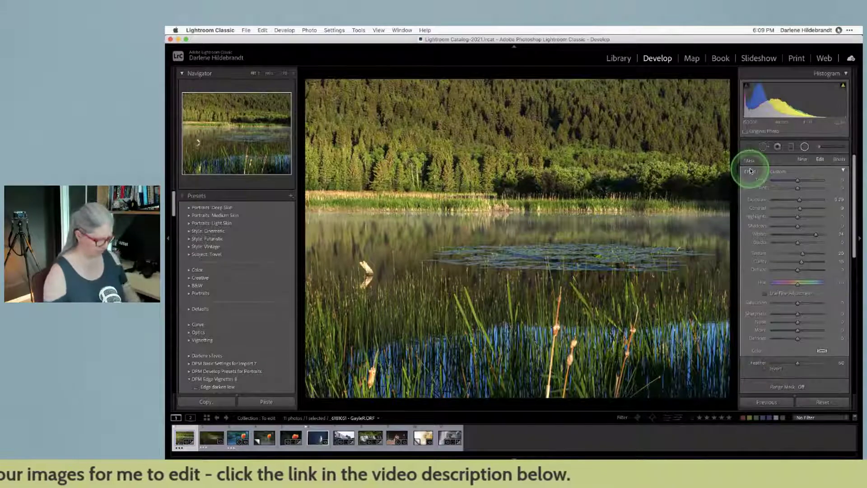
key(o)
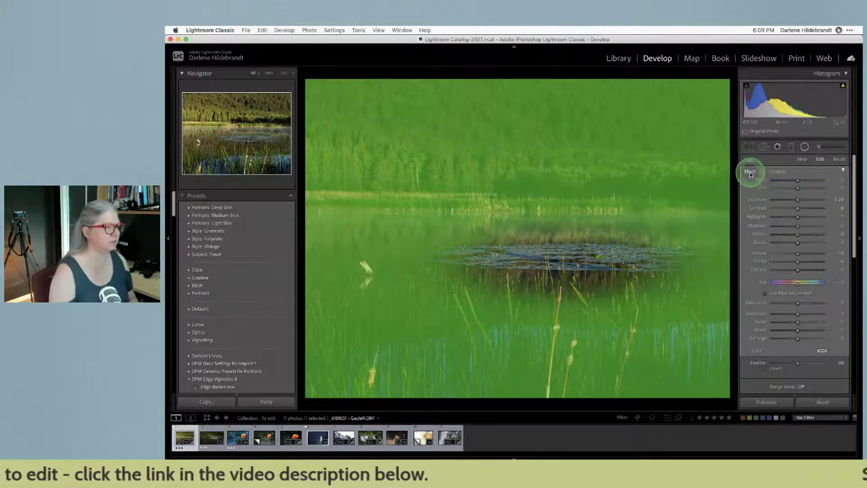
double_click(751, 175)
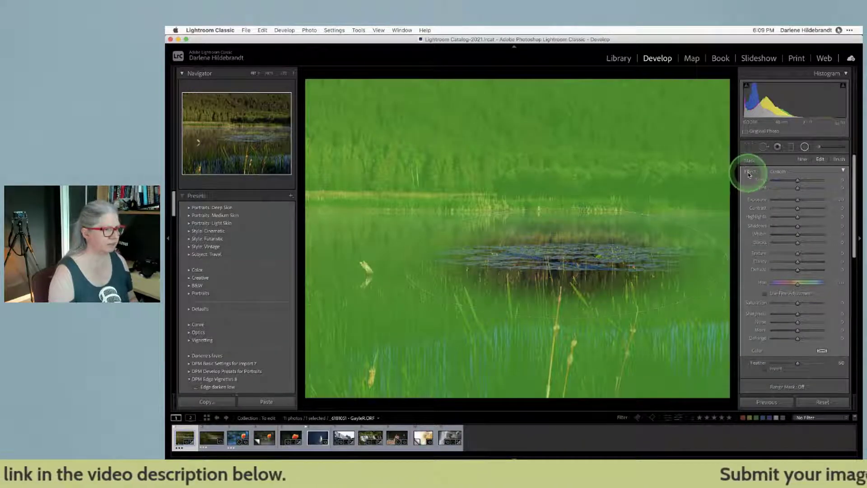
key(o)
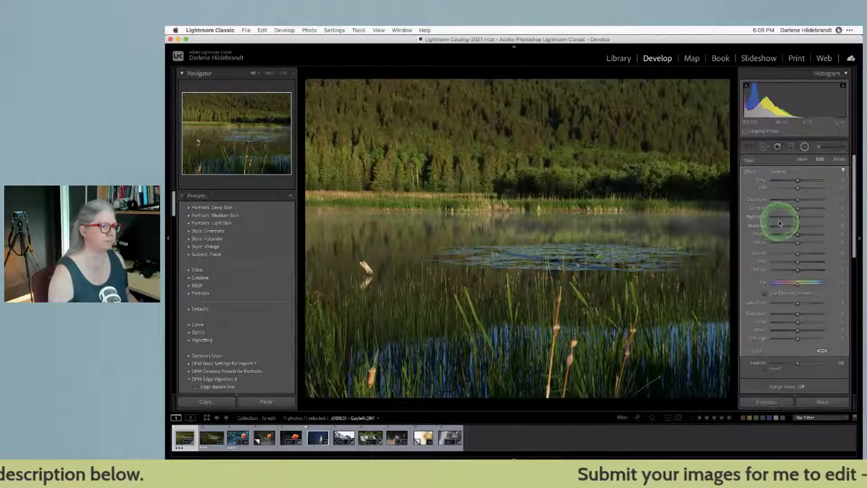
Set the surrounding filter's Highlights to −67 and Texture to −12, and lower its Clarity and Sharpness
drag(778, 215, 795, 264)
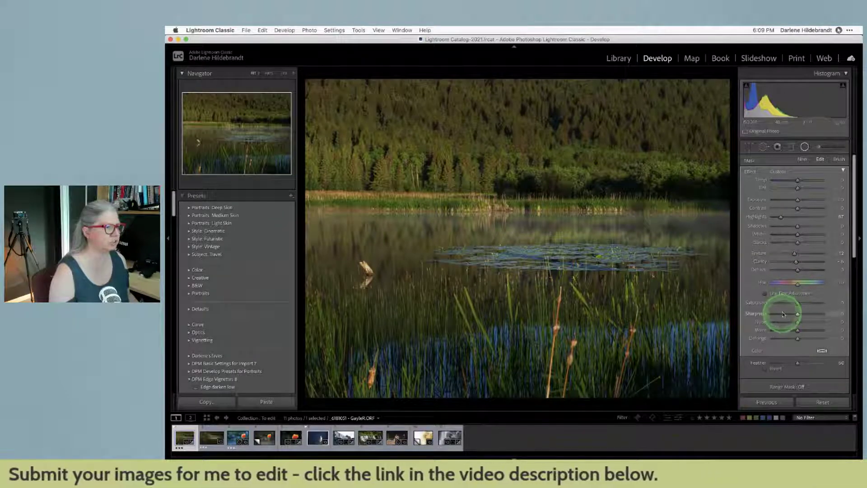
click(784, 314)
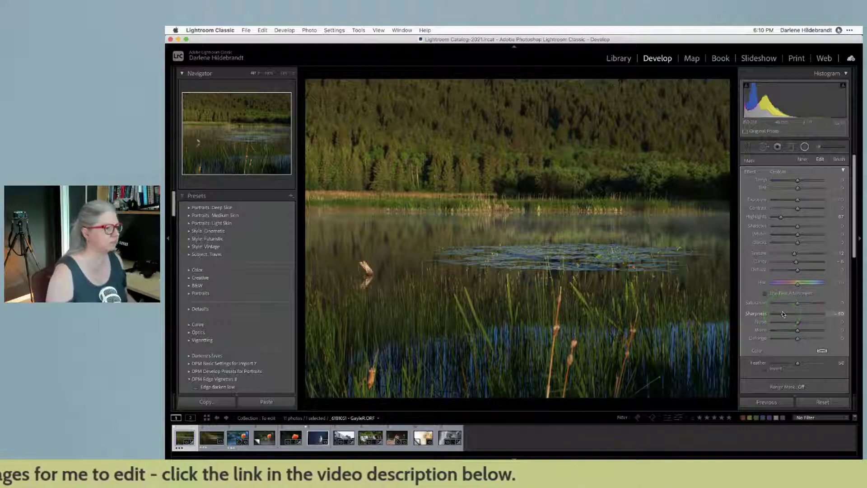
Set the surrounding filter's Sharpness to −25, make its ellipse taller and move it slightly up around the lily pads
drag(790, 314, 792, 314)
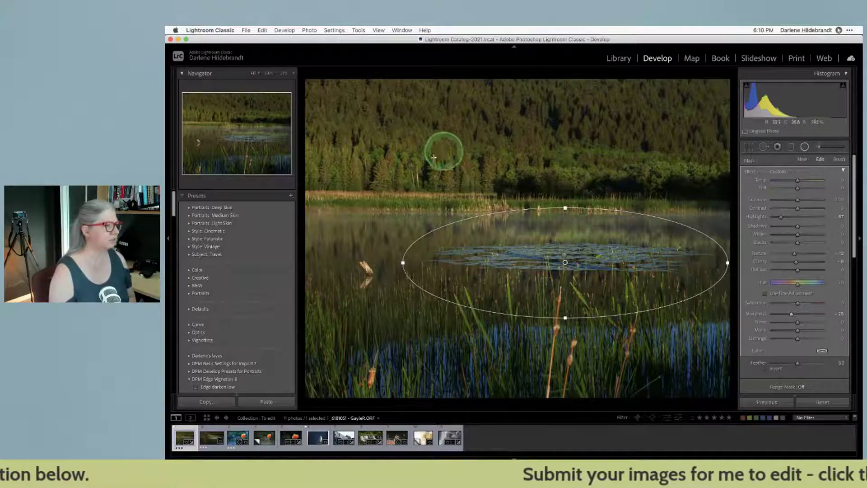
drag(566, 207, 564, 186)
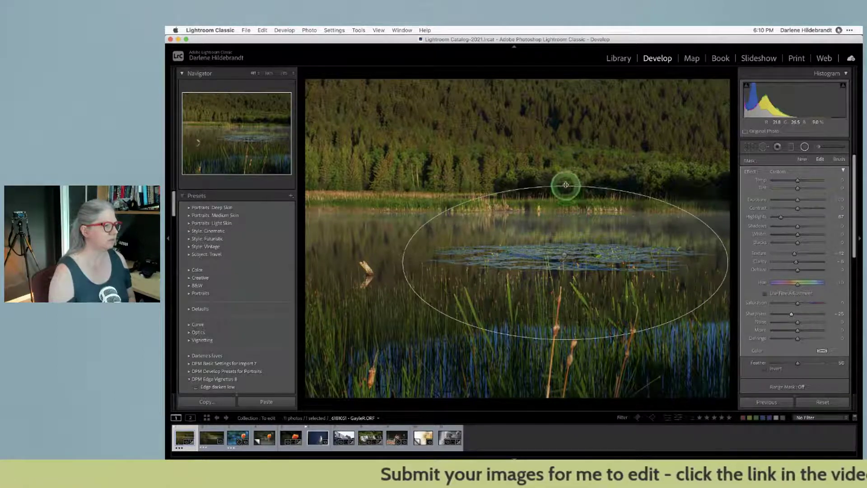
drag(585, 292, 585, 281)
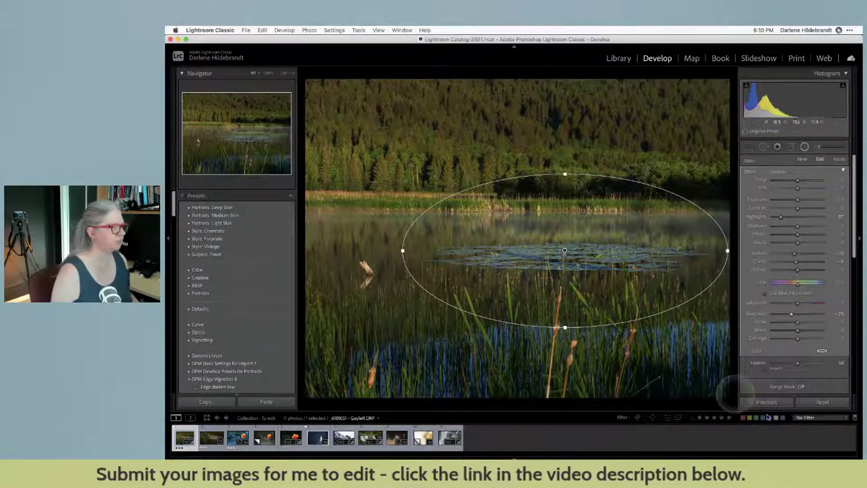
Compare the photo with the radial filters switched off and on, and close the Radial Filter tool
scroll(768, 321, down, 2)
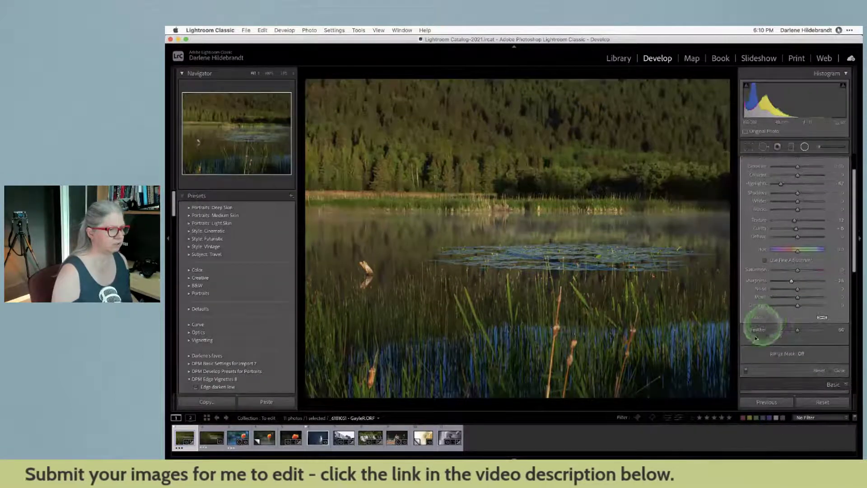
click(747, 371)
click(746, 370)
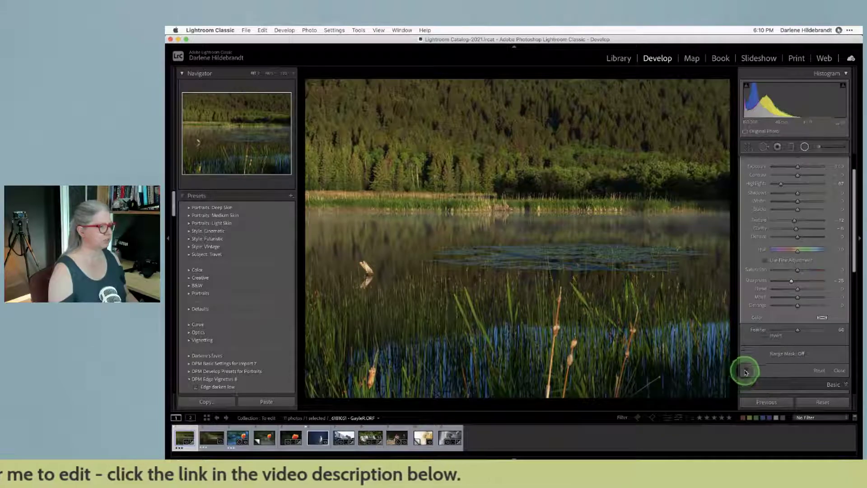
click(746, 372)
click(745, 372)
click(746, 371)
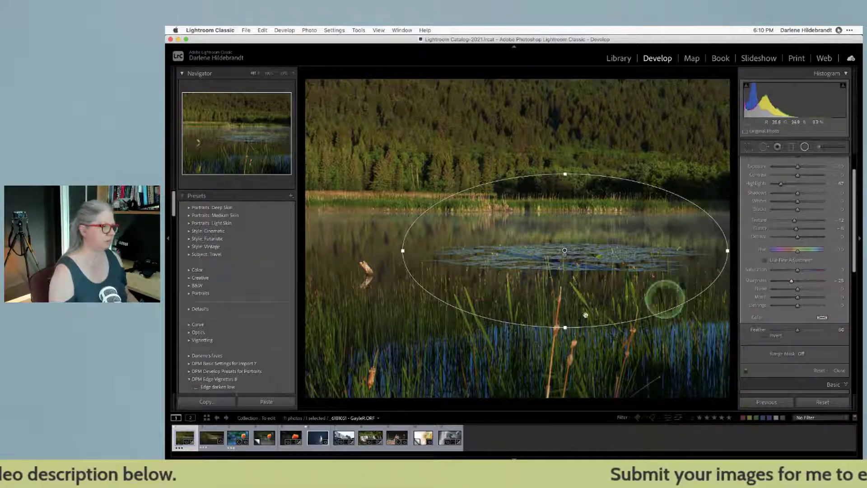
click(748, 321)
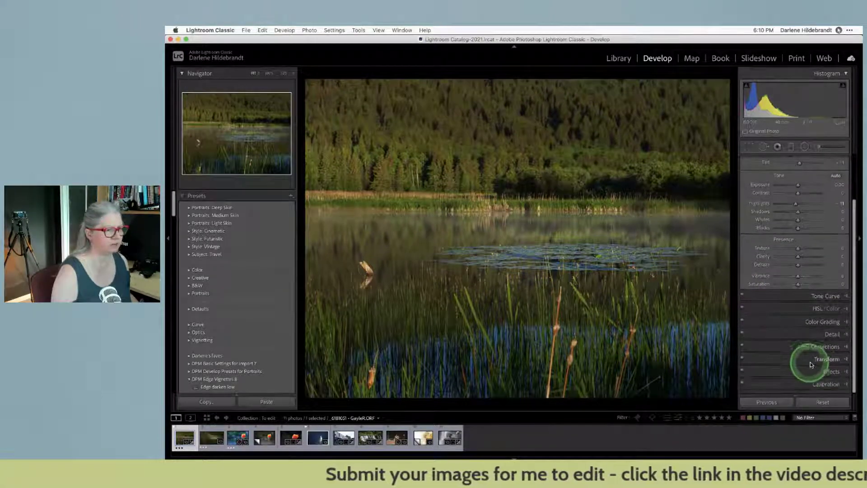
Try a post-crop vignette with Amount −61 and Feather 0, and reset its Amount to zero
click(820, 371)
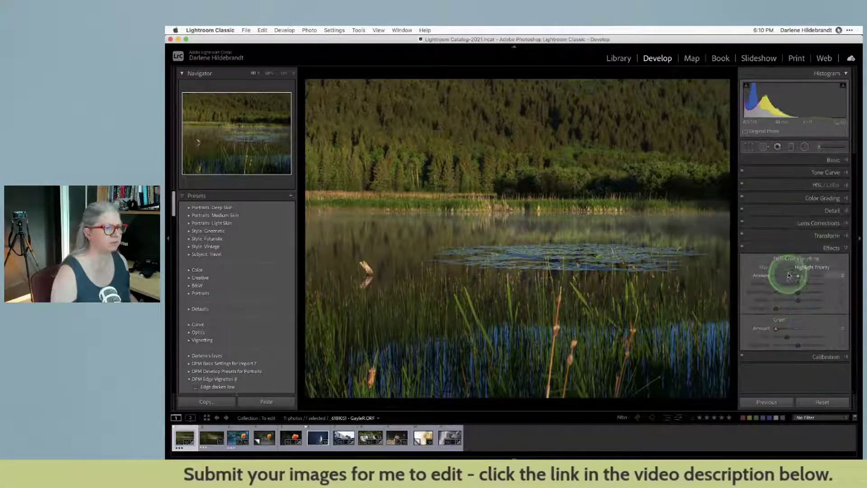
click(787, 275)
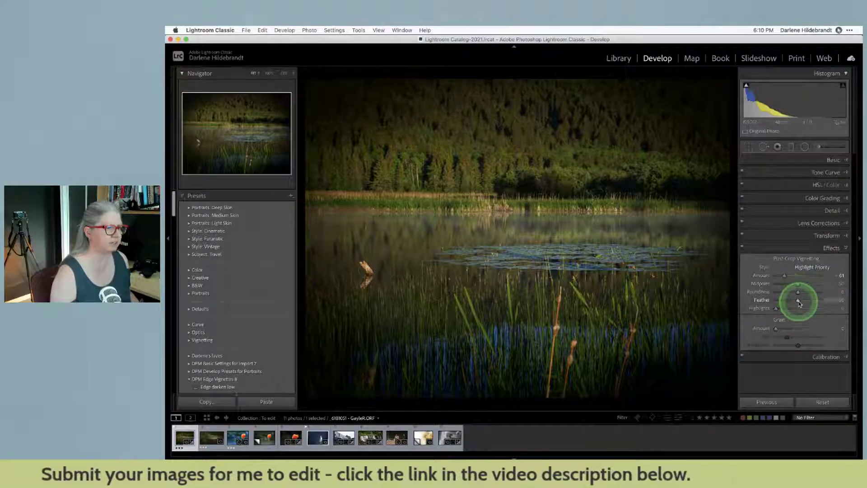
drag(797, 299, 751, 300)
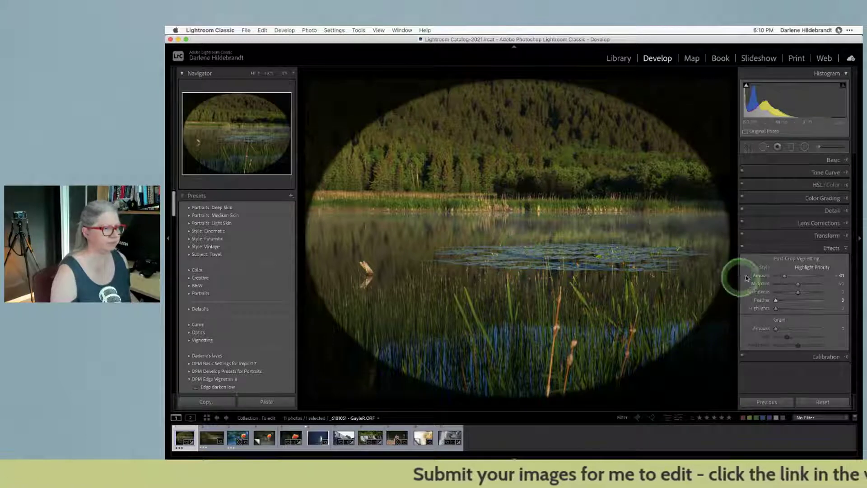
double_click(783, 276)
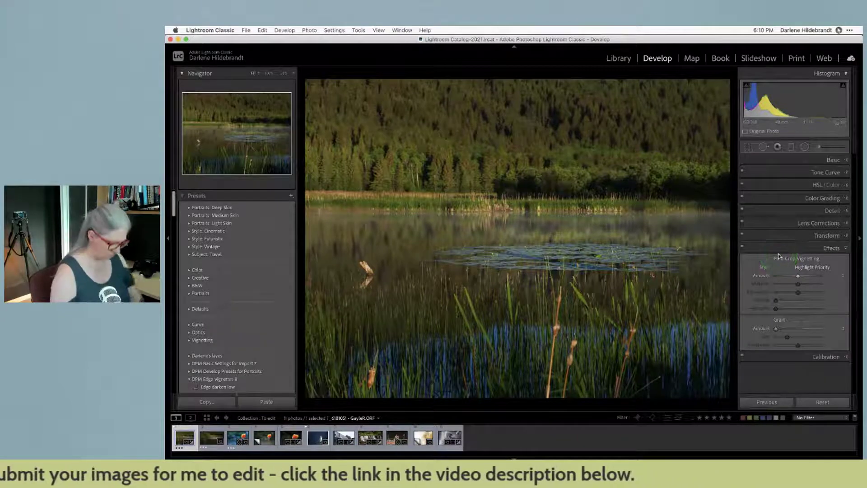
Compare the before and after versions of the photo, and look through the HSL Hue, Saturation and Luminance controls
key(backslash)
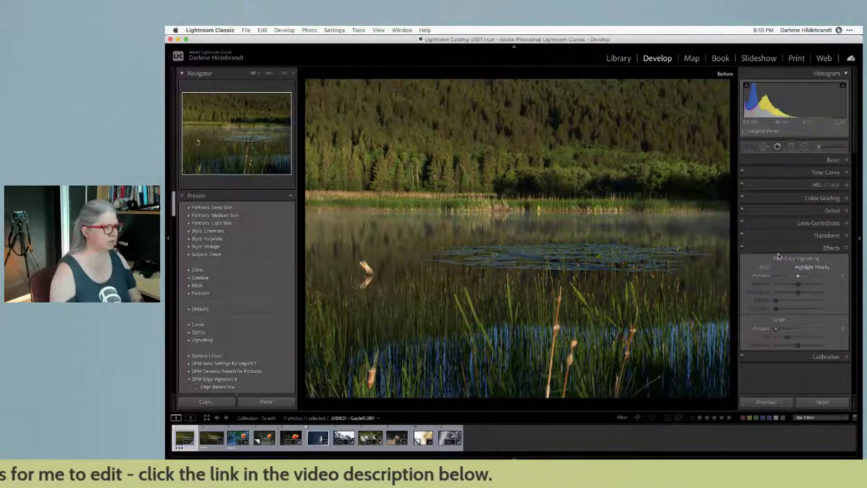
key(backslash)
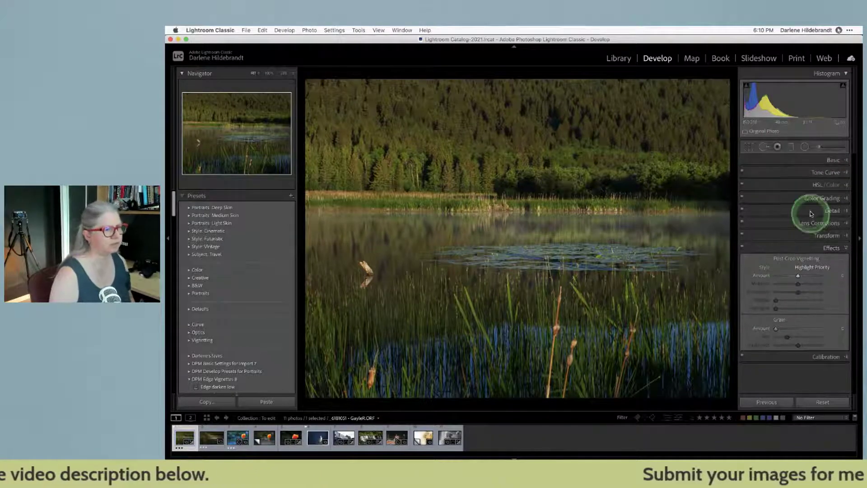
click(794, 185)
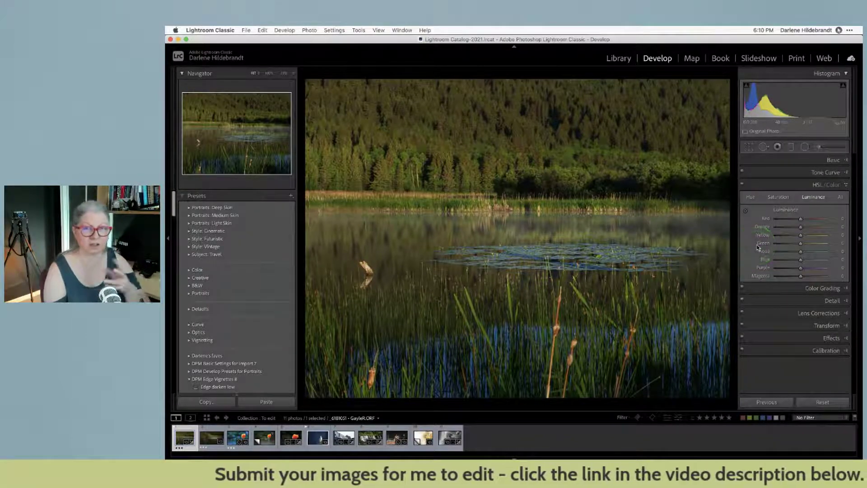
click(751, 197)
click(778, 197)
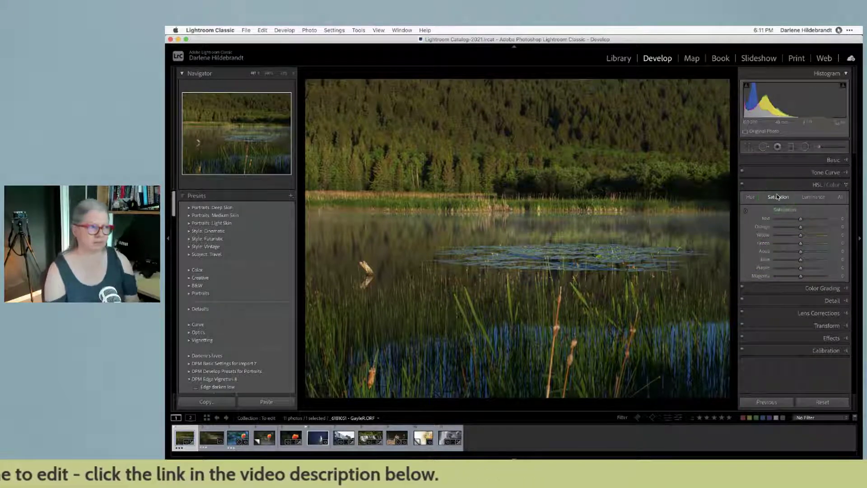
click(807, 198)
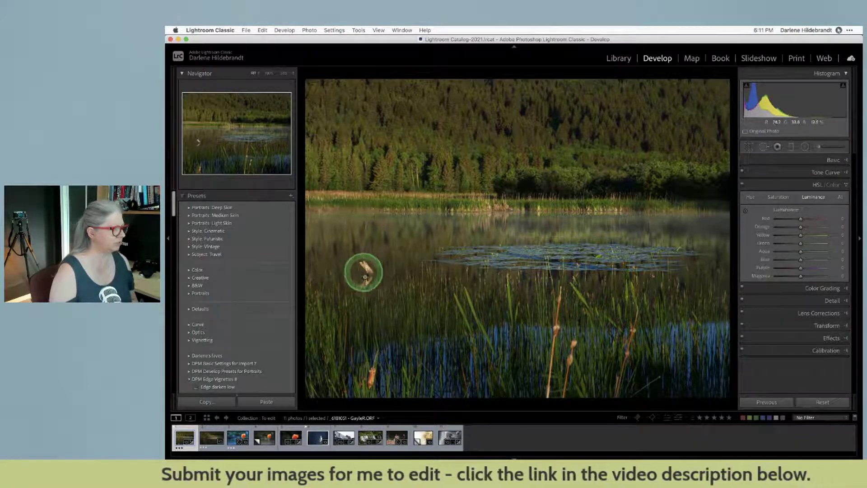
Try out different Yellow and Orange luminance settings on the photo and reset both
drag(801, 236, 749, 239)
click(802, 236)
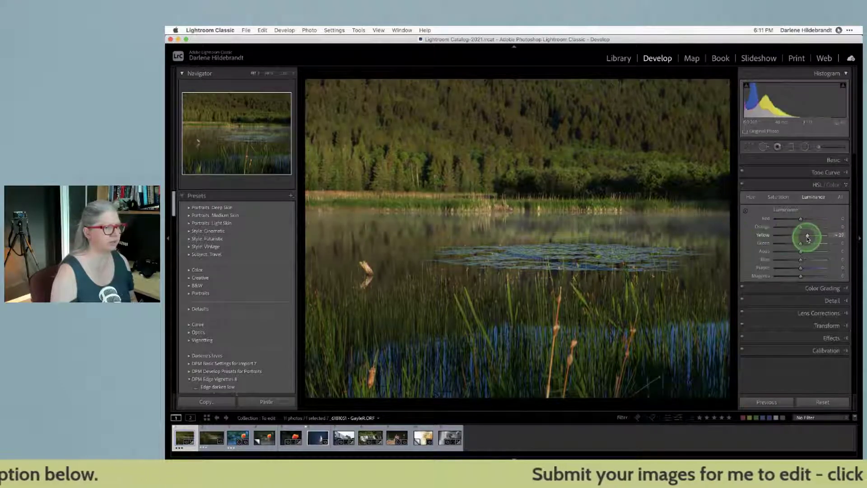
mouse_move(801, 229)
mouse_down()
mouse_move(734, 221)
mouse_move(849, 228)
mouse_move(728, 226)
mouse_move(829, 226)
mouse_move(810, 228)
mouse_up()
double_click(810, 228)
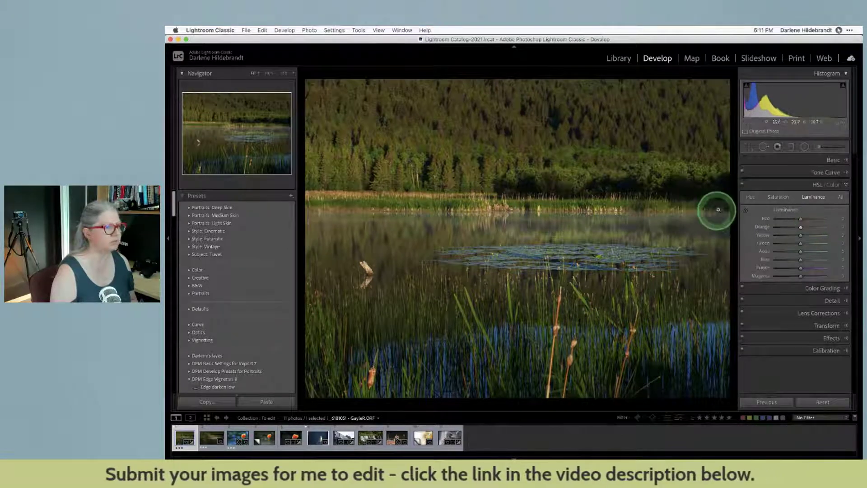
Darken the driftwood with the targeted Luminance adjustment, lowering Orange to −53 along with Yellow
click(747, 211)
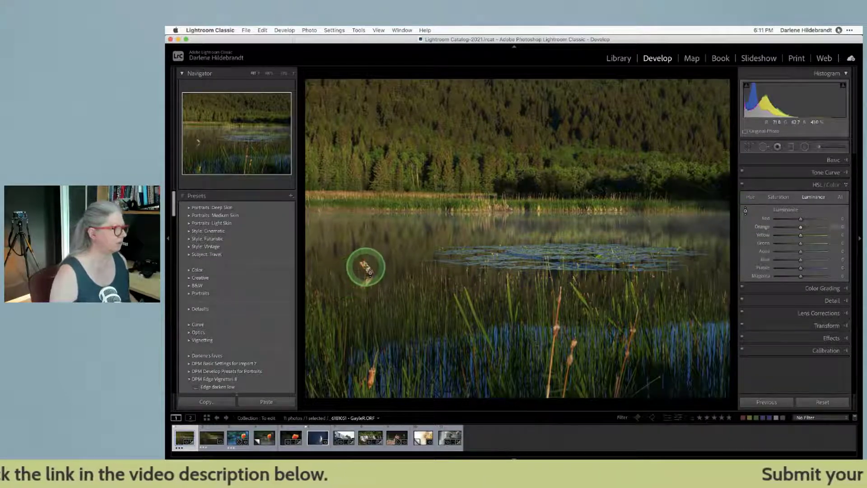
drag(366, 273, 370, 224)
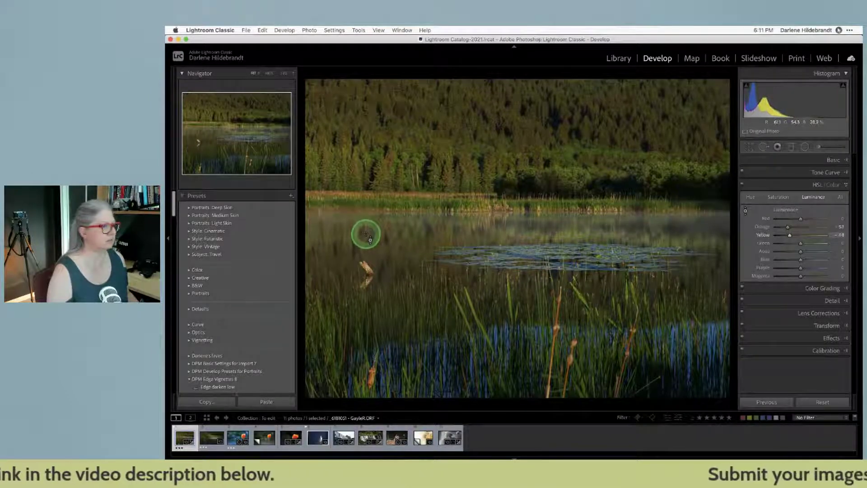
drag(371, 240, 370, 271)
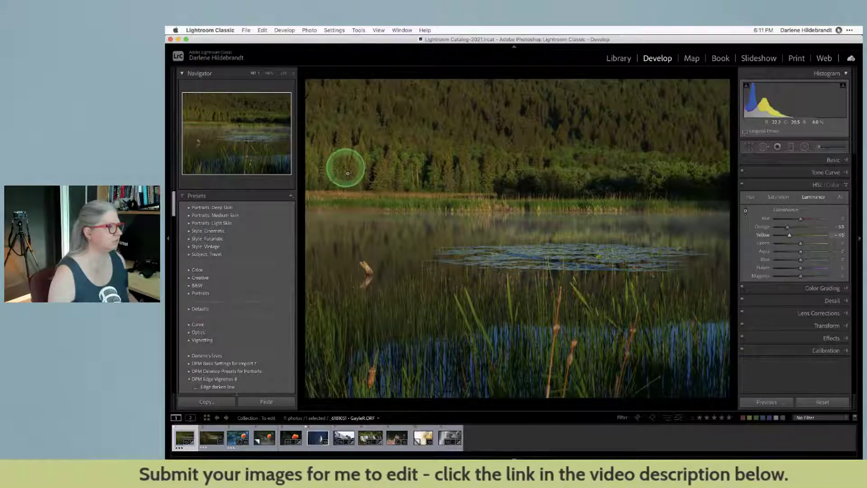
Brighten the trees with the targeted Luminance adjustment and fine-tune Yellow to −17 and Green to +18
drag(348, 173, 347, 134)
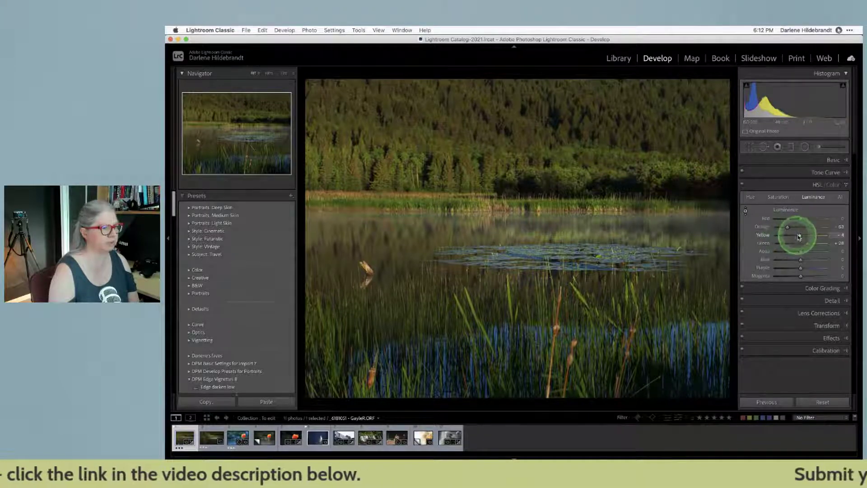
click(799, 236)
mouse_move(808, 243)
mouse_down()
mouse_move(835, 240)
mouse_move(792, 243)
mouse_move(860, 239)
mouse_move(794, 238)
mouse_move(811, 238)
mouse_up()
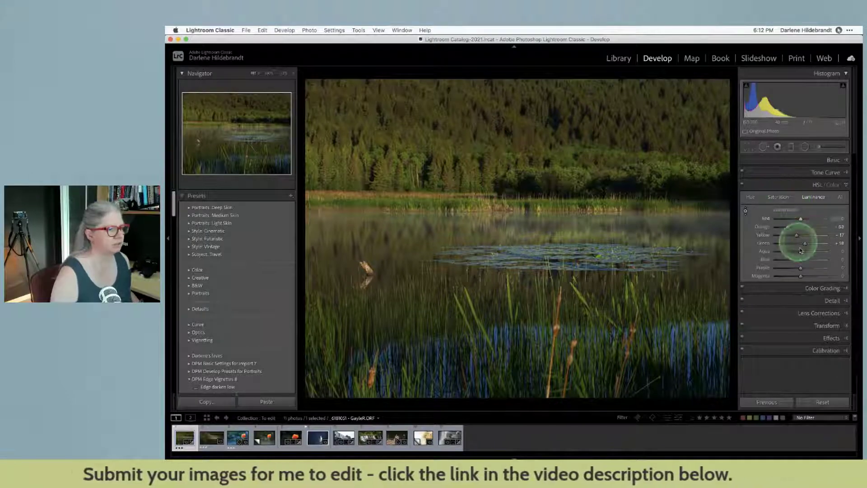
Raise the Blue luminance to brighten the water reflections and set the Blue saturation to +42
mouse_move(801, 259)
mouse_down()
mouse_move(793, 259)
mouse_move(823, 258)
mouse_move(755, 256)
mouse_move(826, 256)
mouse_move(812, 258)
mouse_up()
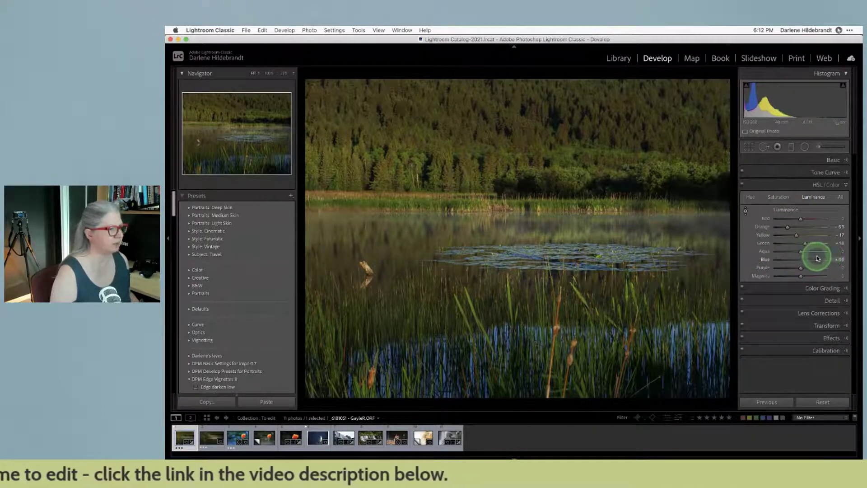
click(779, 199)
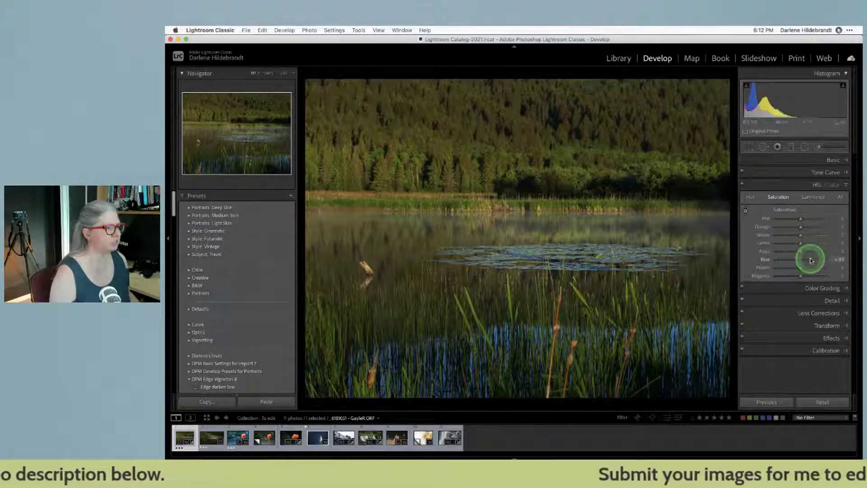
drag(811, 260, 809, 258)
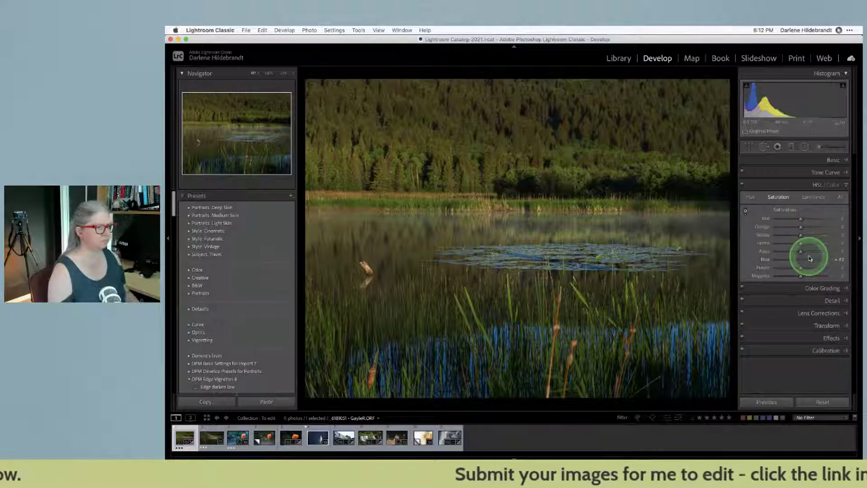
Compare the photo with the HSL adjustments off and on, and view the before and after versions
click(743, 186)
click(743, 186)
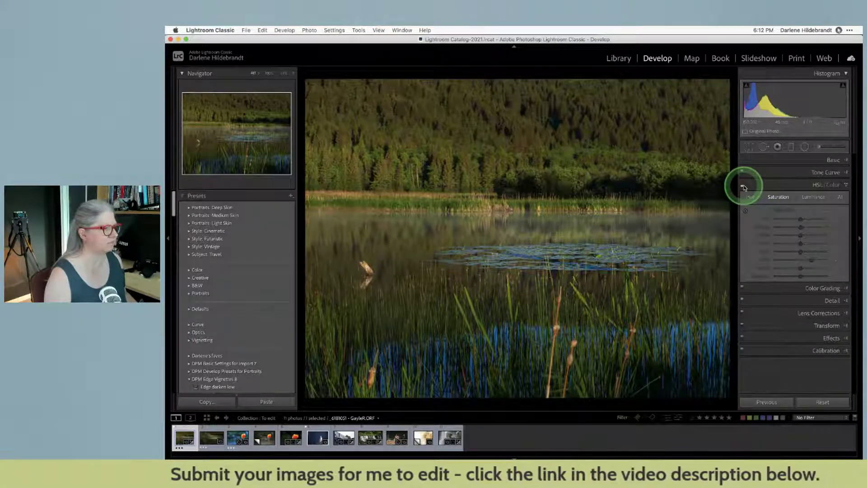
click(743, 186)
key(backslash)
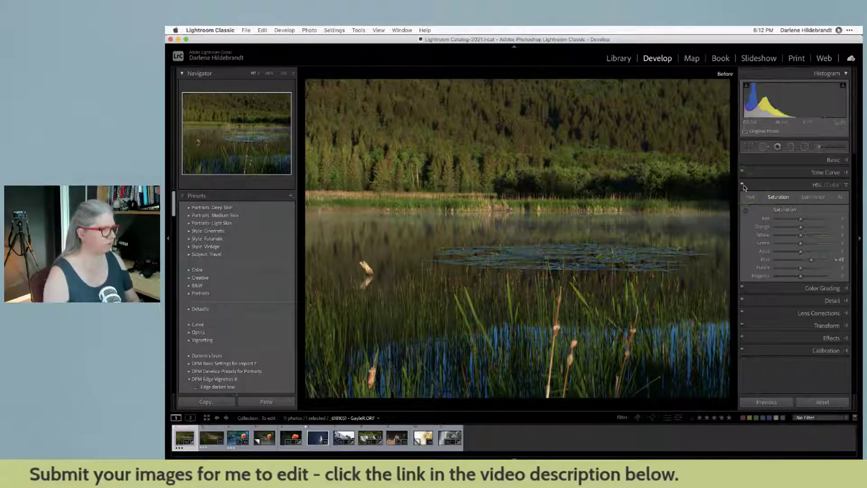
key(backslash)
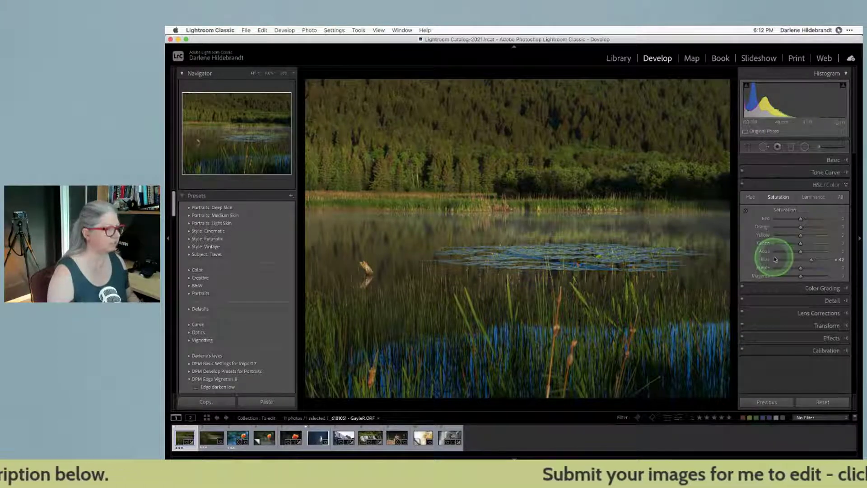
Crop the photo with the aspect ratio unlocked, trimming the upper forest, the lower reeds and a sliver of the left edge
key(r)
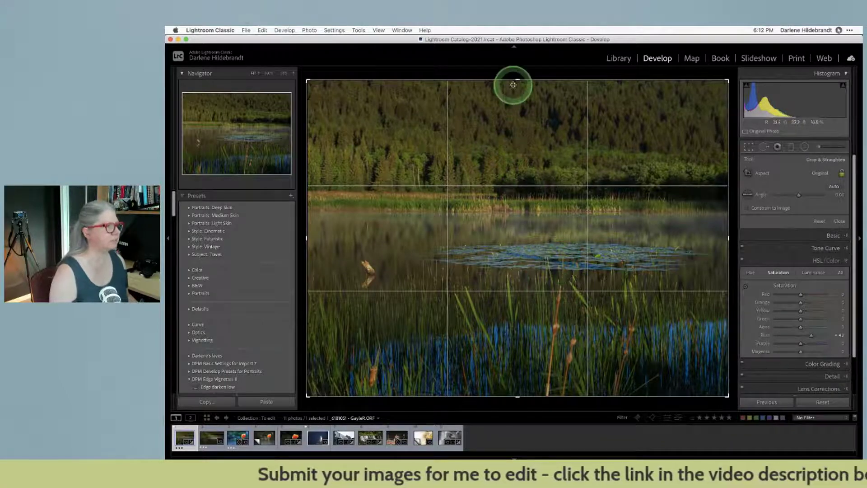
mouse_move(515, 79)
mouse_down()
mouse_move(513, 99)
mouse_move(510, 78)
mouse_up()
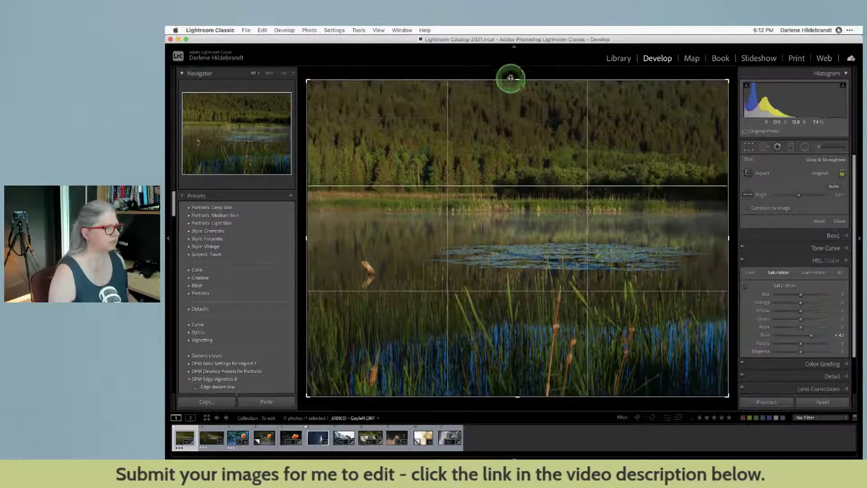
click(842, 173)
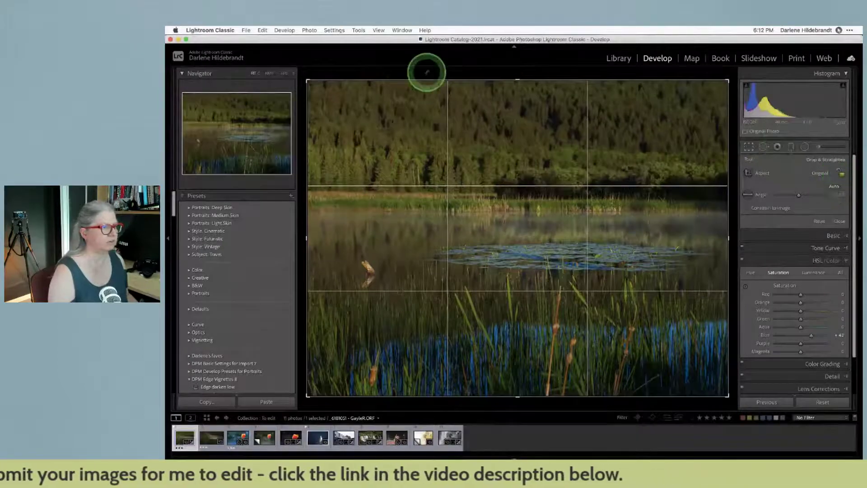
drag(521, 79, 523, 105)
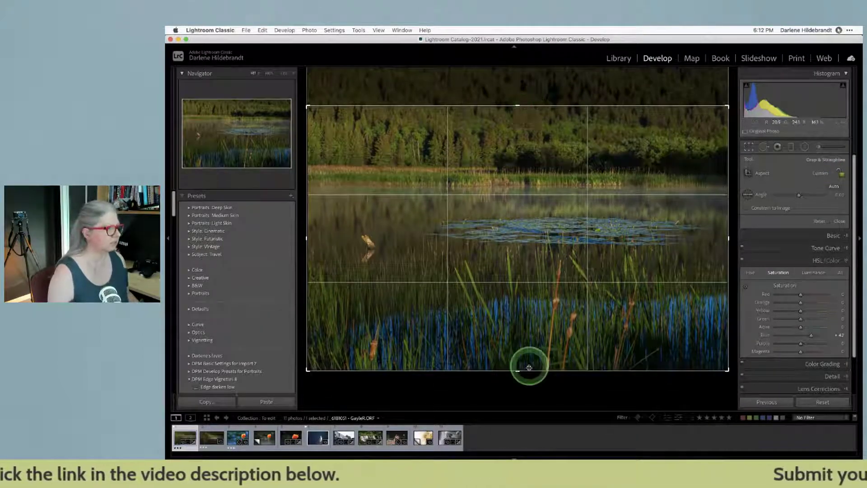
drag(530, 367, 528, 352)
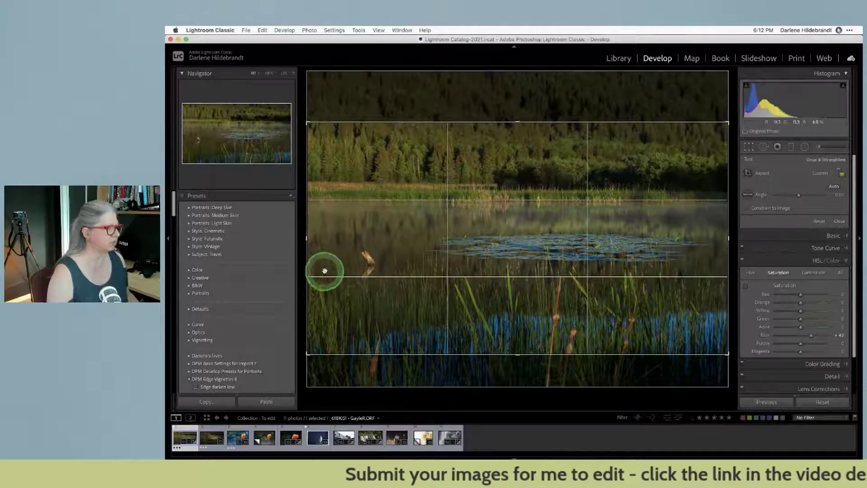
drag(304, 240, 320, 240)
key(Return)
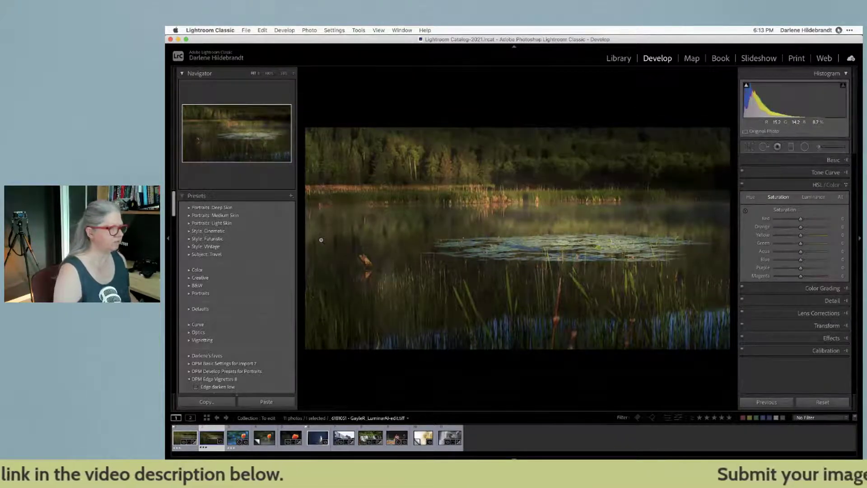
Return to the raw photo and refine its crop to leave slightly more space beside the stump near the left edge
key(ctrl+z)
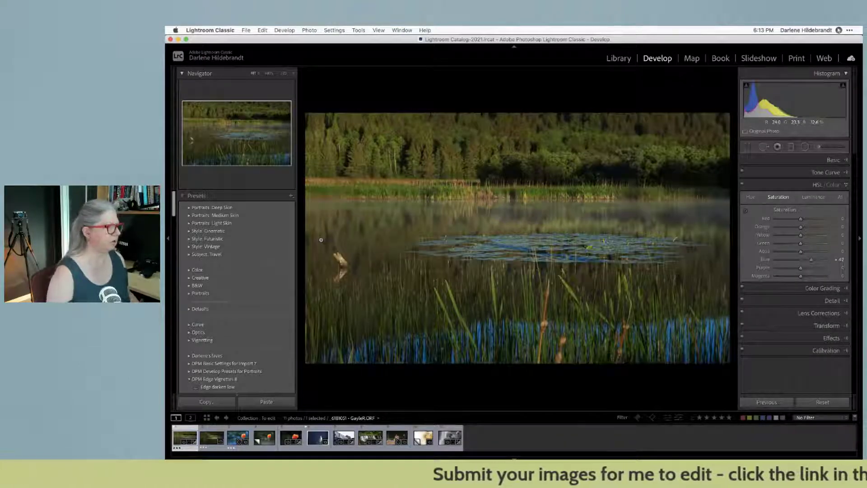
key(r)
drag(321, 240, 316, 238)
key(r)
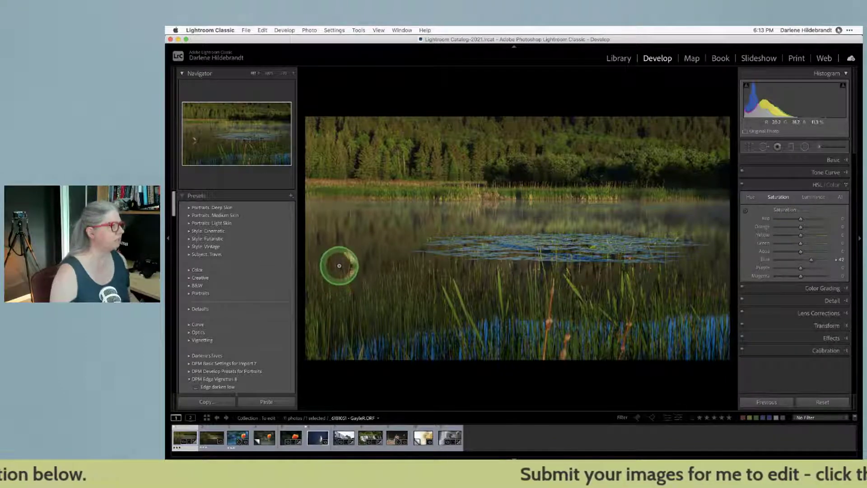
Fade the stump on the water with a Heal spot removal sampled from the water beside it, setting the opacity to 70
click(340, 274)
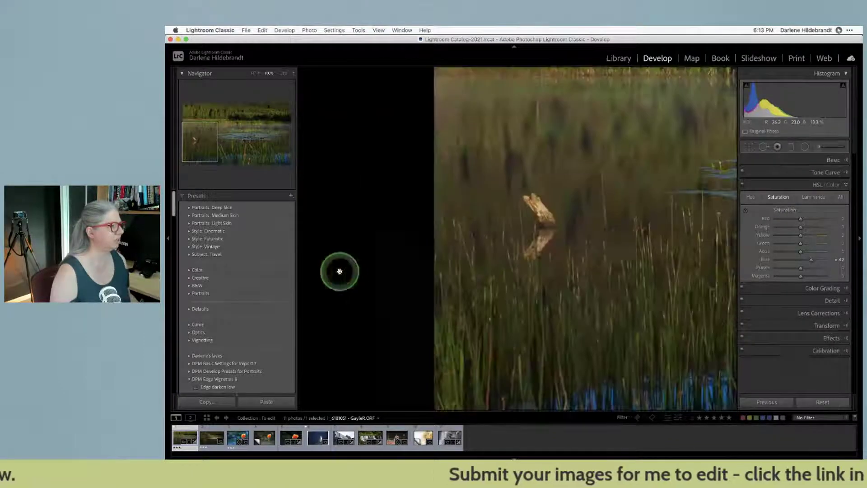
click(284, 74)
click(285, 75)
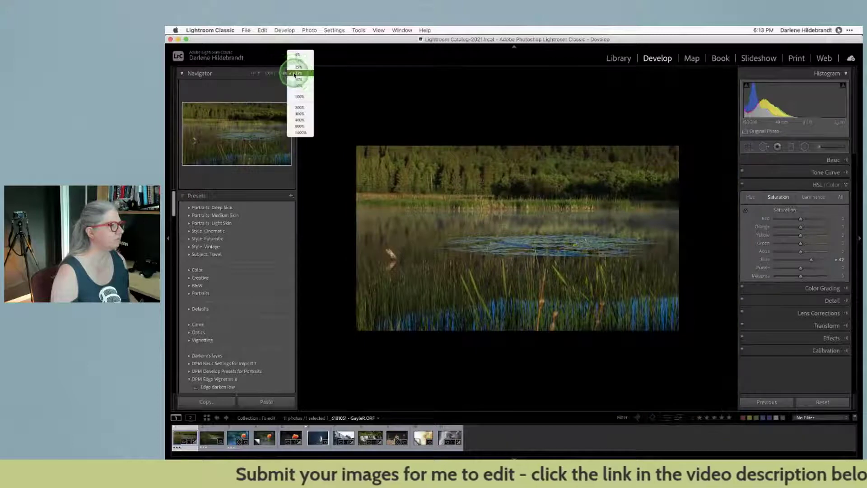
click(289, 98)
click(354, 213)
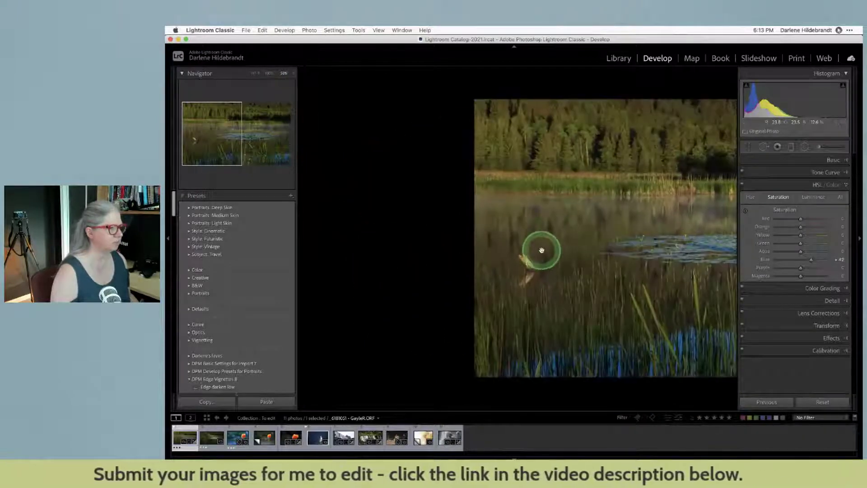
drag(538, 248, 417, 215)
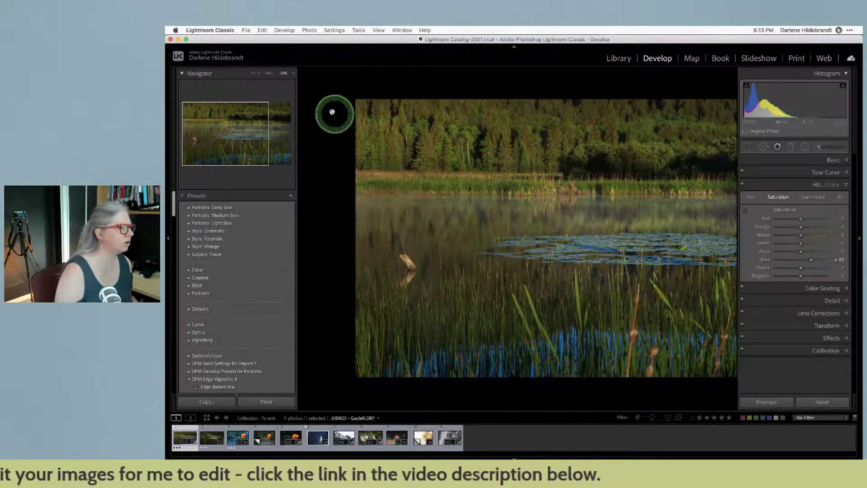
click(291, 74)
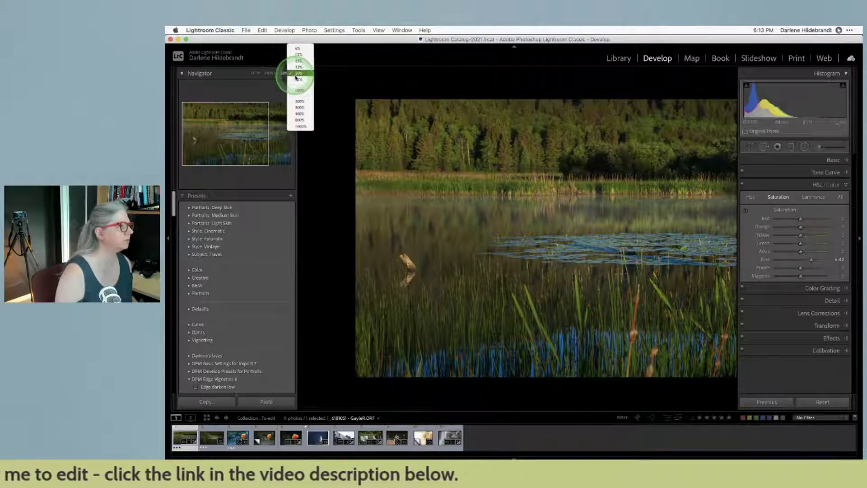
click(297, 78)
drag(416, 240, 435, 261)
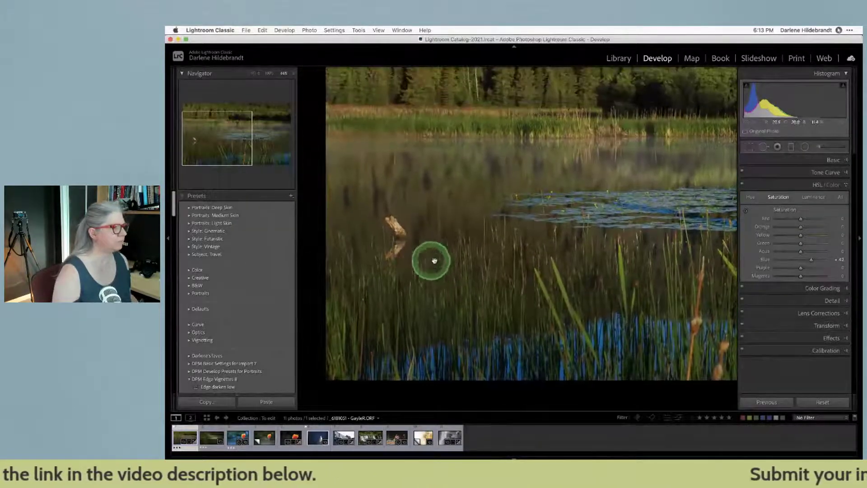
click(764, 147)
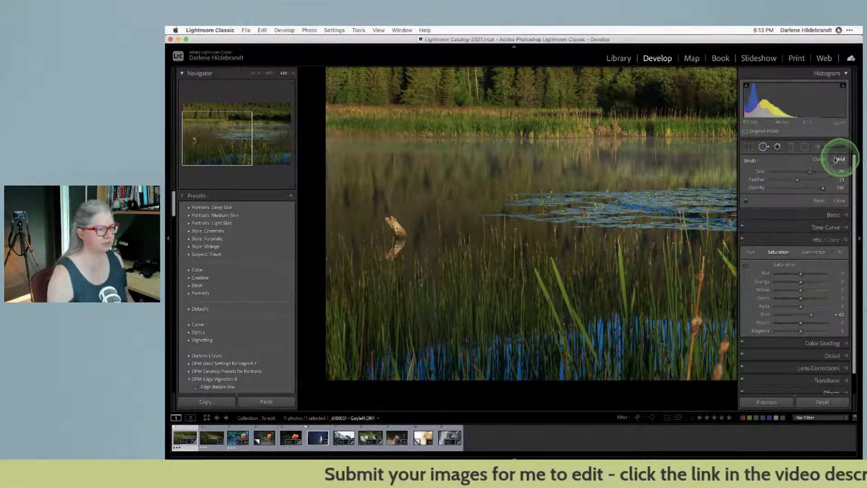
mouse_move(782, 188)
mouse_down()
mouse_move(766, 191)
mouse_move(786, 189)
mouse_up()
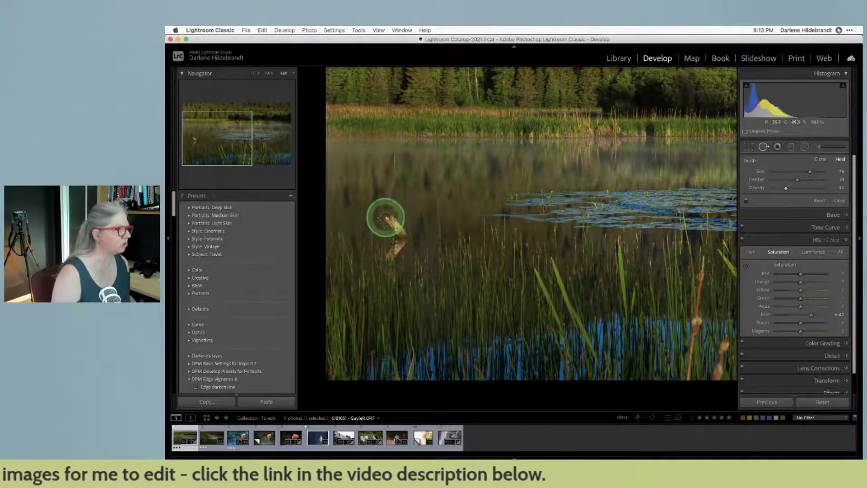
mouse_move(385, 218)
mouse_down()
mouse_move(398, 232)
mouse_move(366, 226)
mouse_move(346, 244)
mouse_move(352, 219)
mouse_move(365, 223)
mouse_up()
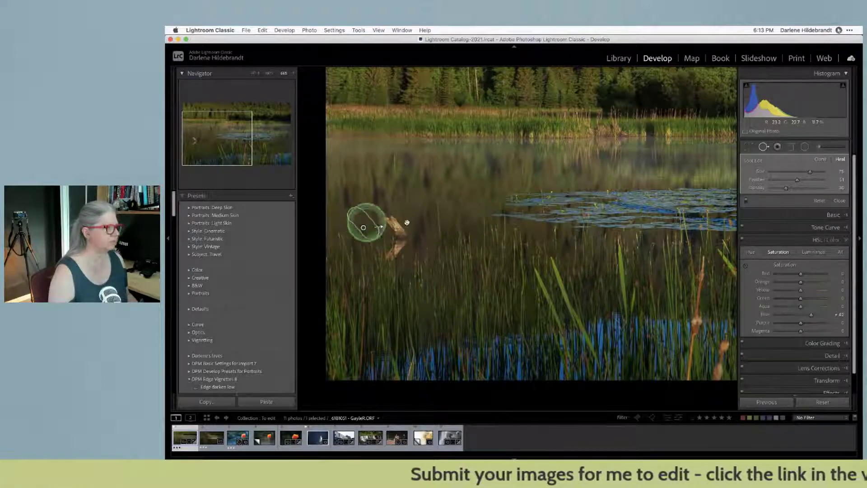
drag(786, 190, 811, 190)
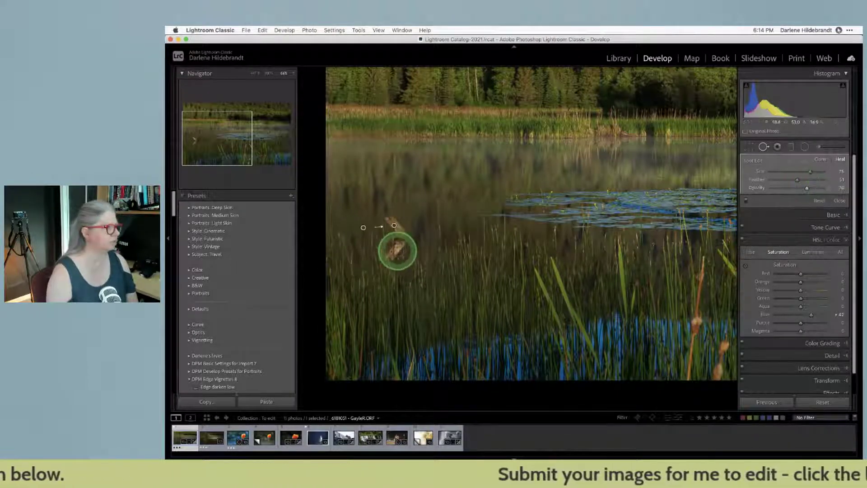
Heal the stump's reflection using the adjacent reeds as the source, set the opacity to 71 and finish the spot removal
click(390, 256)
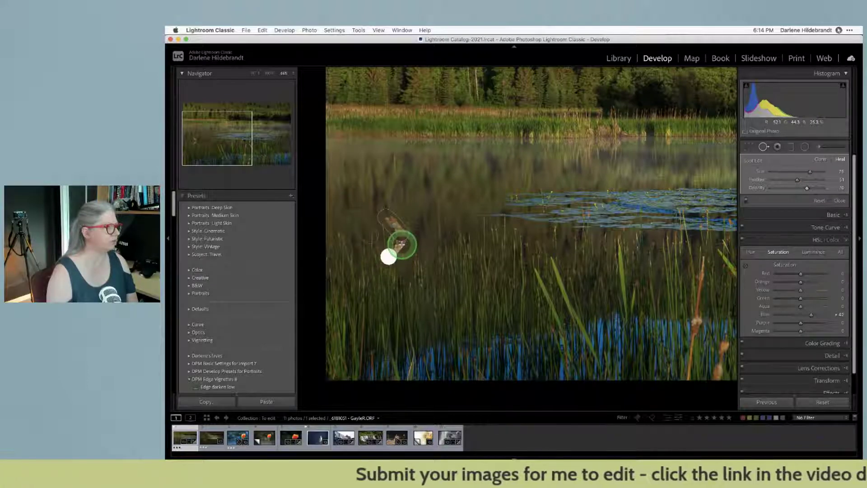
mouse_move(402, 244)
mouse_down()
mouse_move(424, 287)
mouse_move(376, 249)
mouse_up()
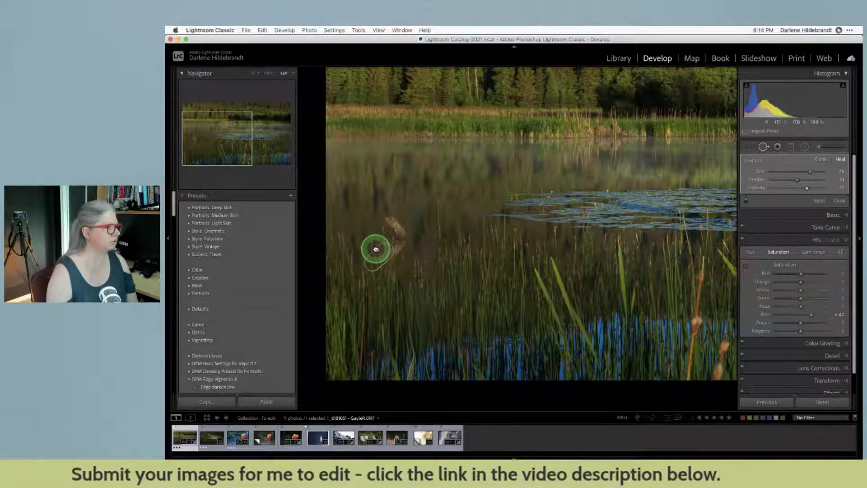
click(807, 189)
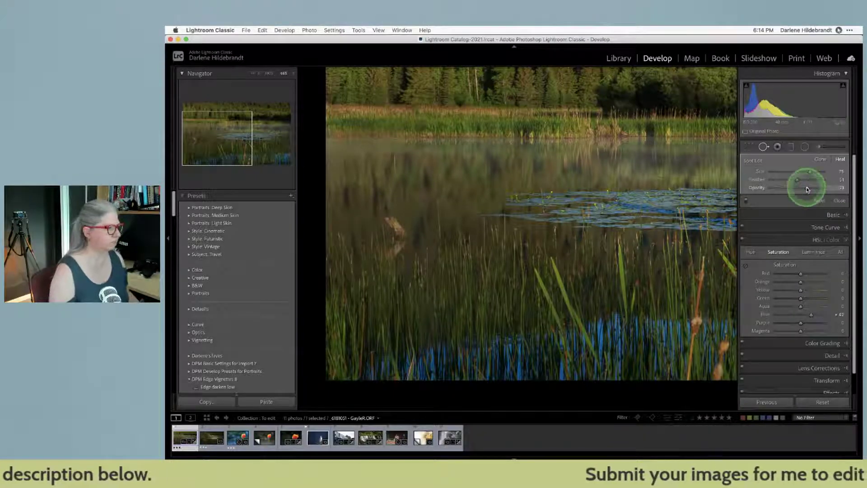
scroll(783, 244, down, 1)
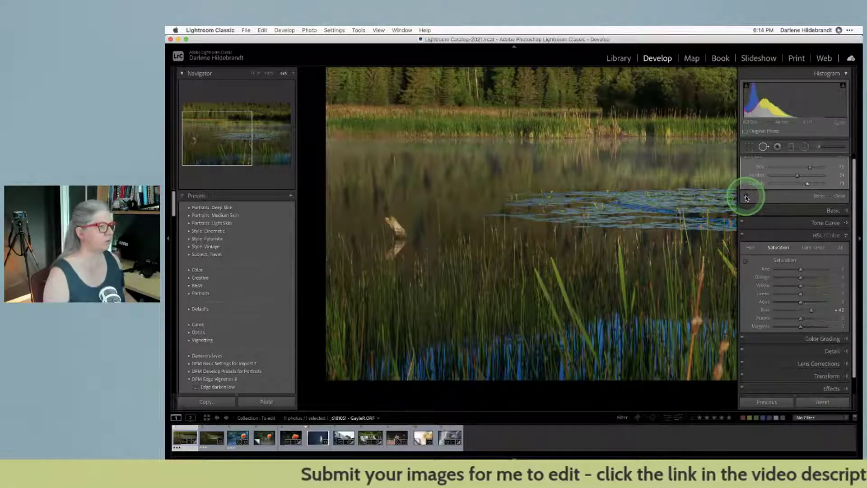
click(782, 248)
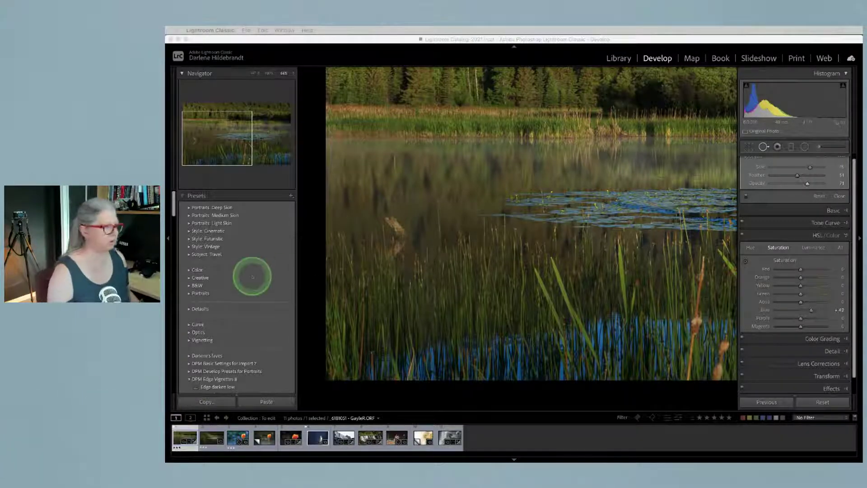
click(404, 284)
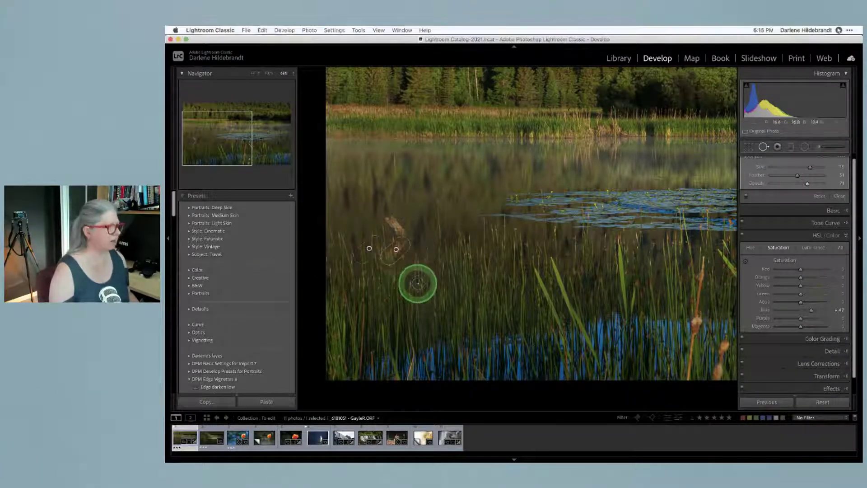
key(q)
click(474, 329)
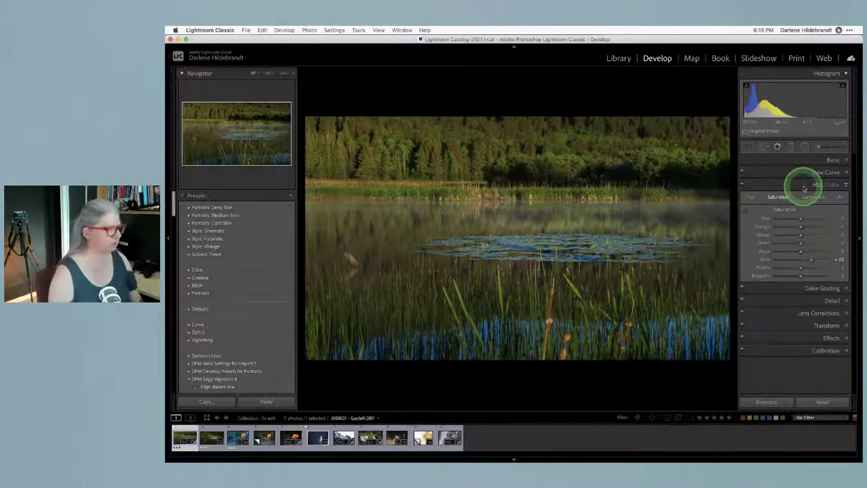
Compare the before and after versions of the edited lake photo
key(backslash)
key(backslash)
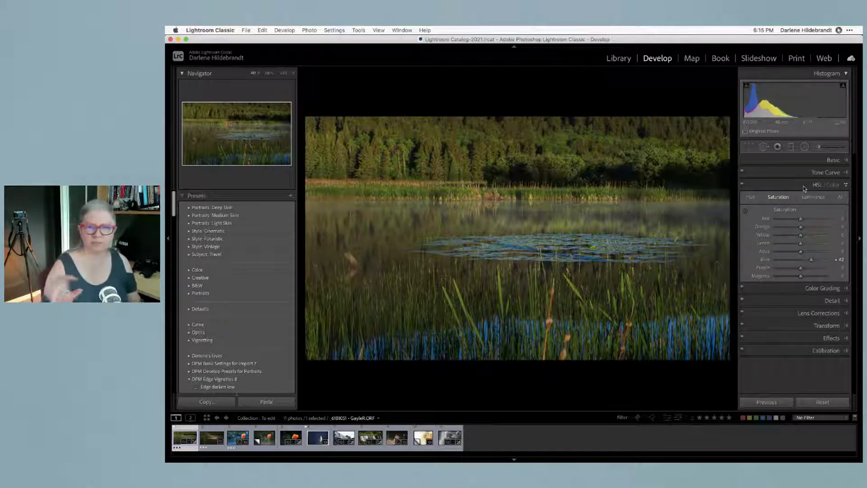
key(backslash)
key(backslash)
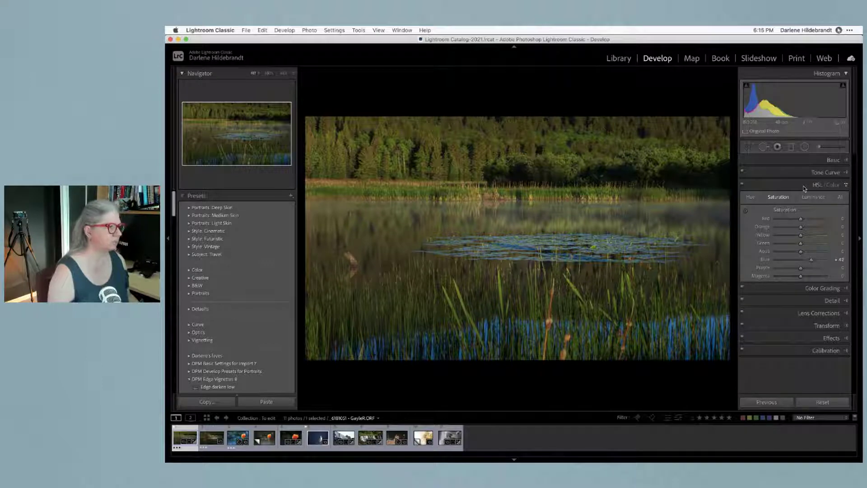
View the existing LuminarAI-edit TIFF version for comparison and return to the raw photo
click(517, 252)
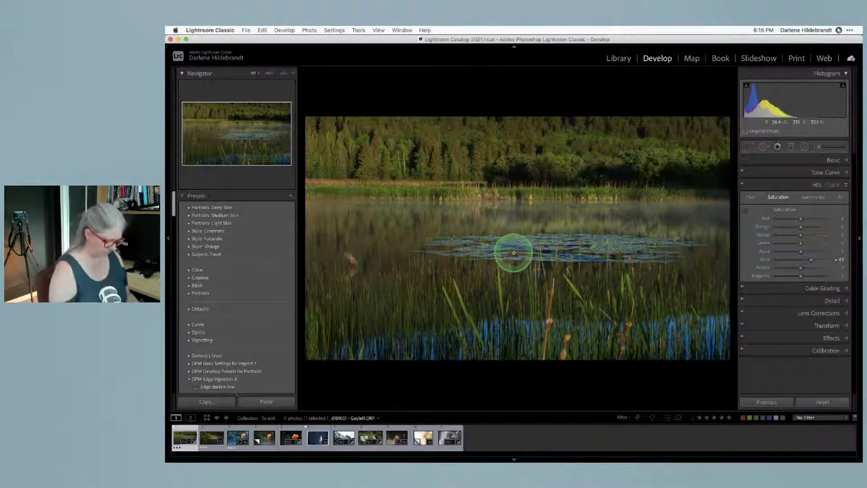
key(Right)
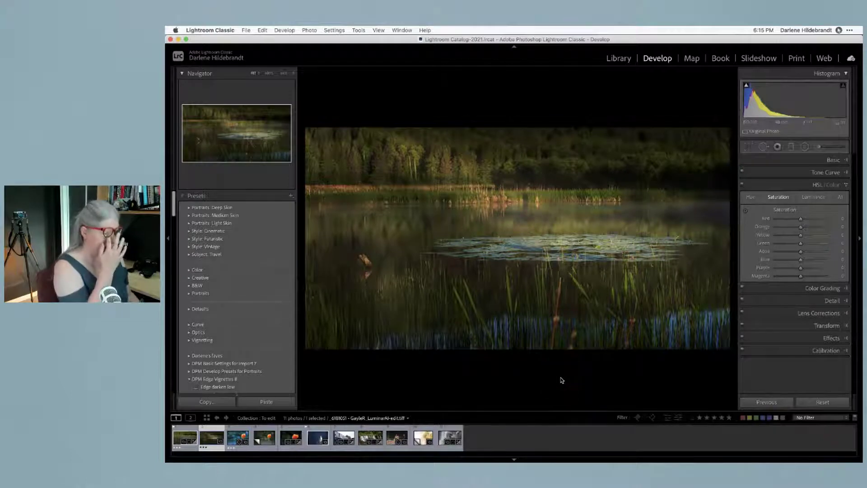
drag(561, 380, 440, 279)
key(Left)
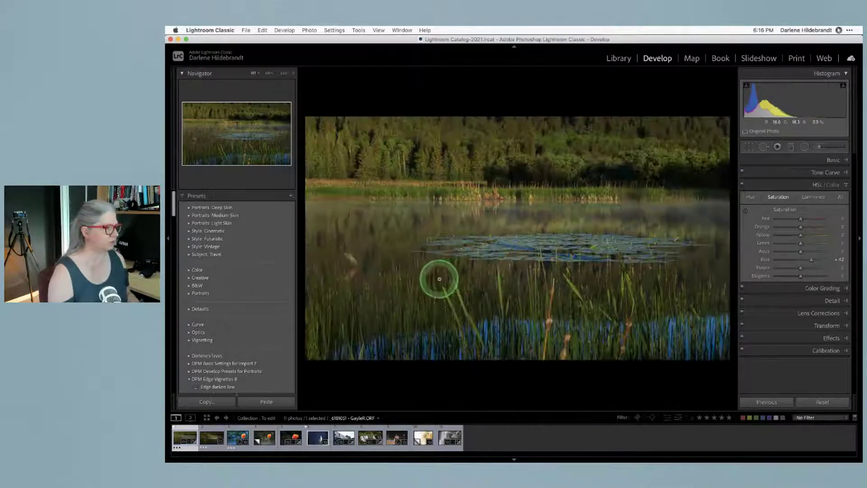
Send the photo to Luminar AI for editing as a JPEG copy with Lightroom adjustments, in Adobe RGB (1998)
right_click(397, 157)
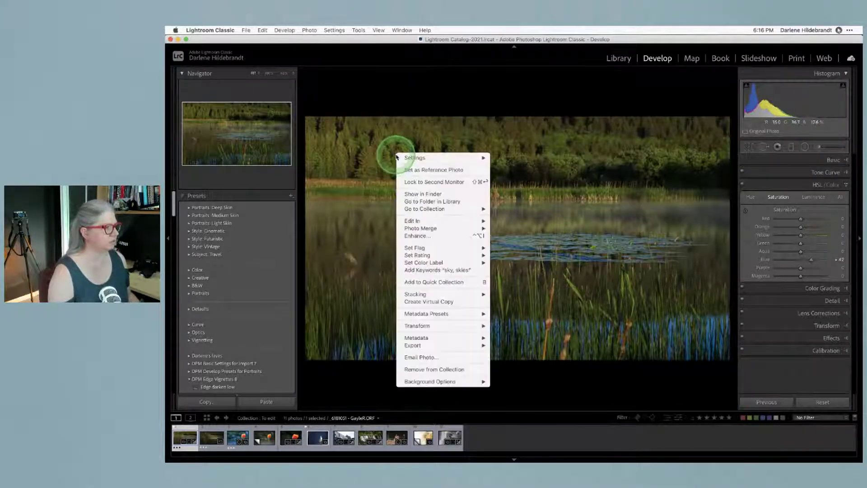
click(424, 221)
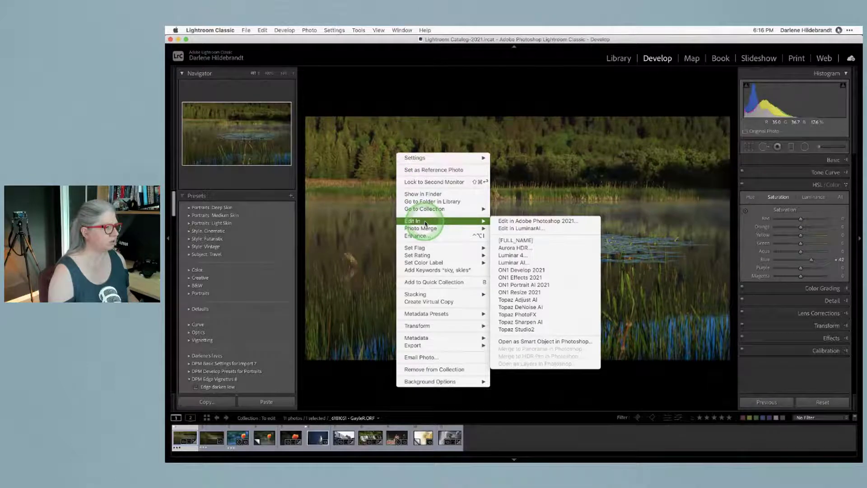
click(515, 263)
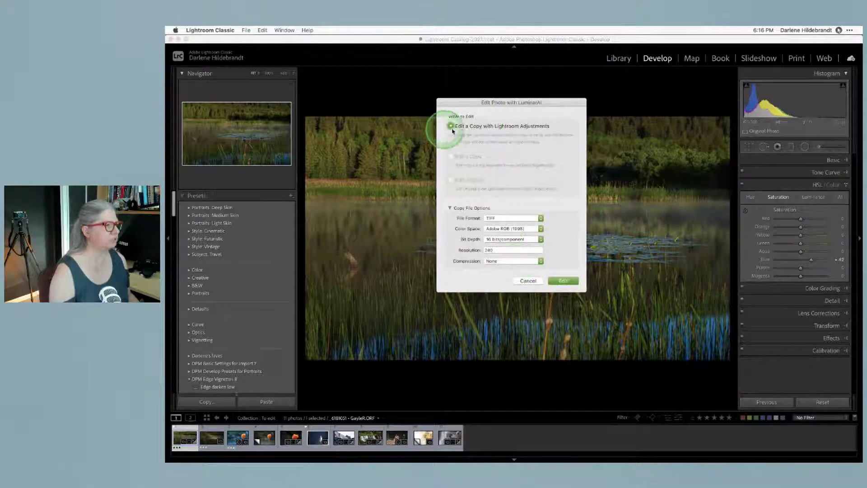
click(491, 218)
click(491, 231)
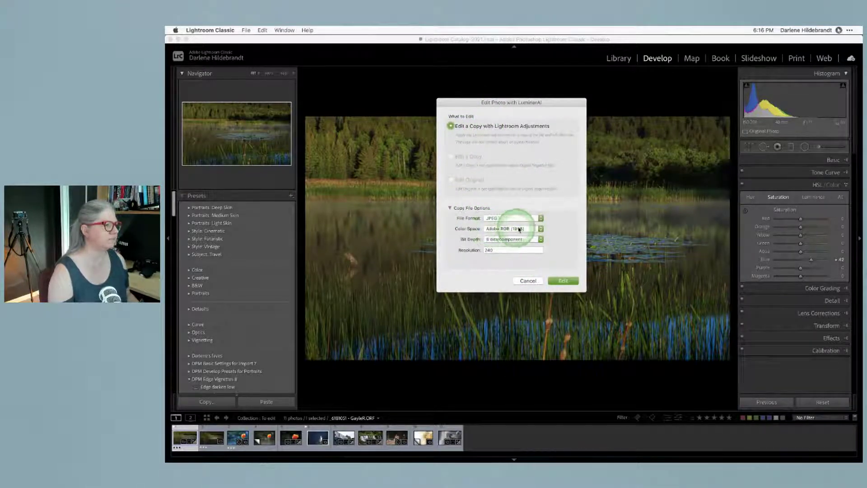
click(556, 280)
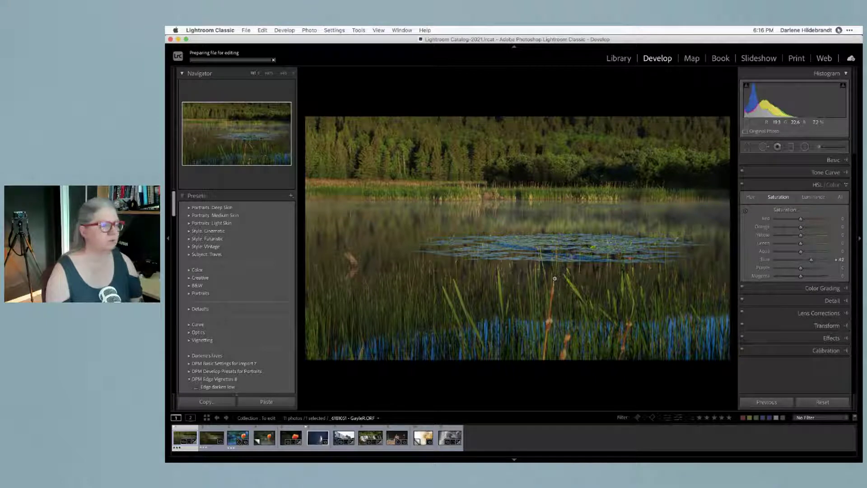
Switch to Luminar AI, ignoring the non-responsive applications alert, and reposition its editing window
click(791, 248)
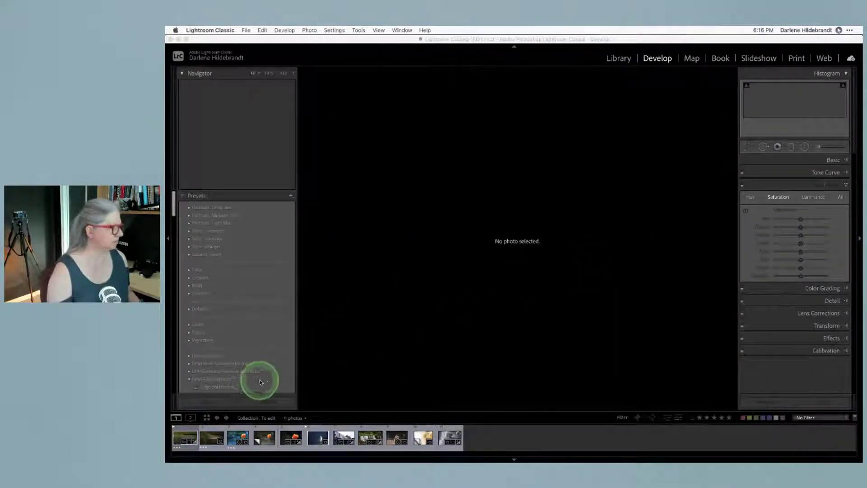
click(184, 437)
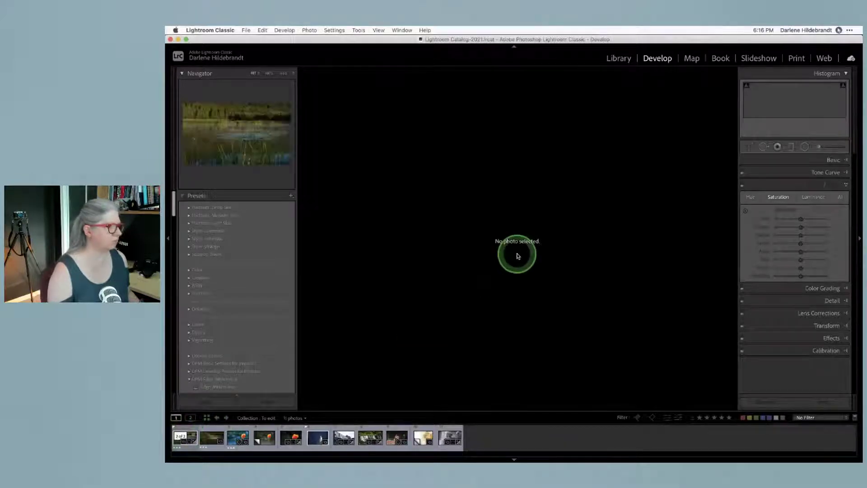
key(super+Tab)
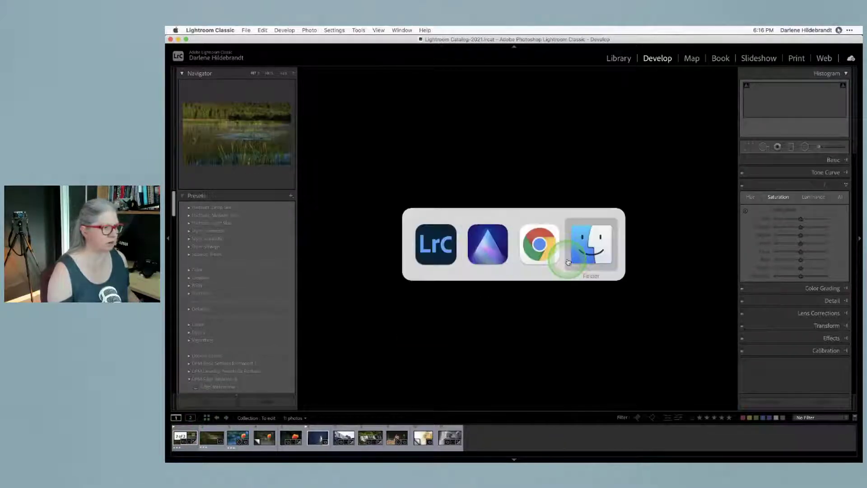
key(super+Tab)
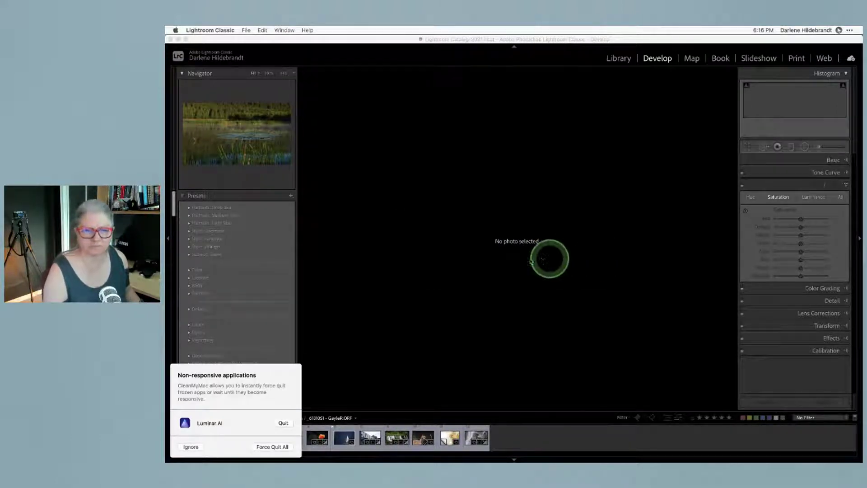
click(191, 447)
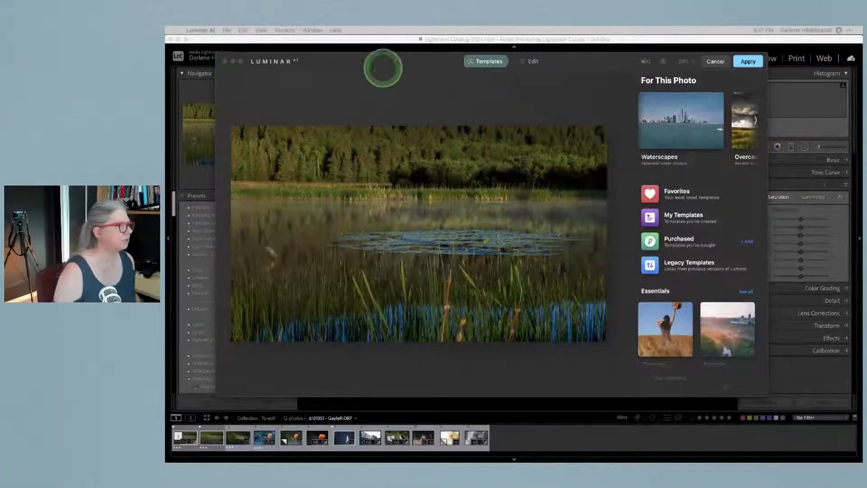
drag(360, 59, 312, 31)
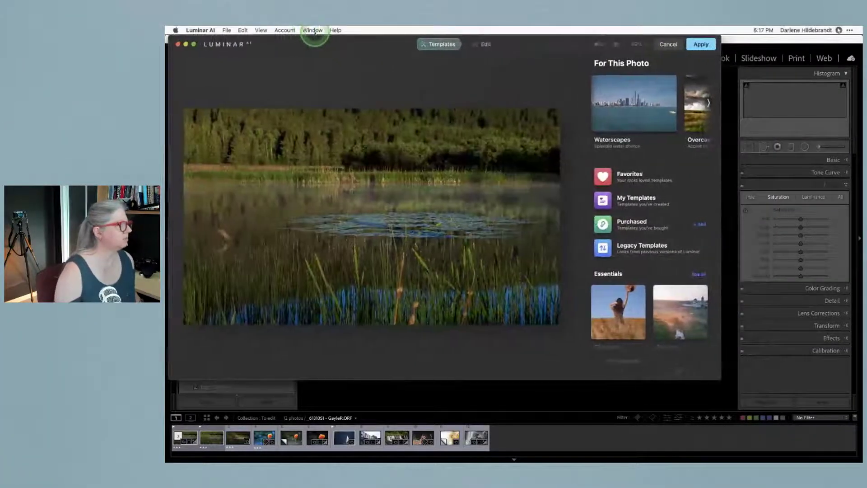
Enlarge the Luminar AI editing window so it fills the screen
click(645, 278)
drag(715, 376, 859, 460)
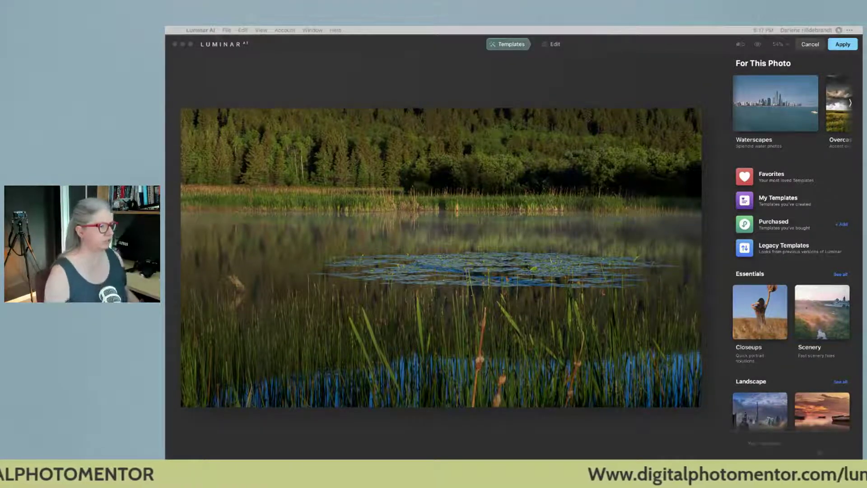
click(543, 428)
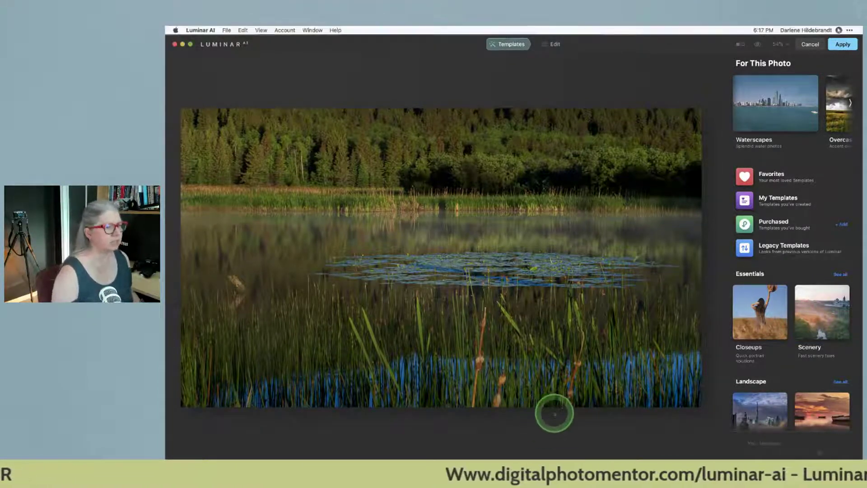
Open the editing tools and set the Enhance AI Accent to 72 for the whole lake photo
click(555, 45)
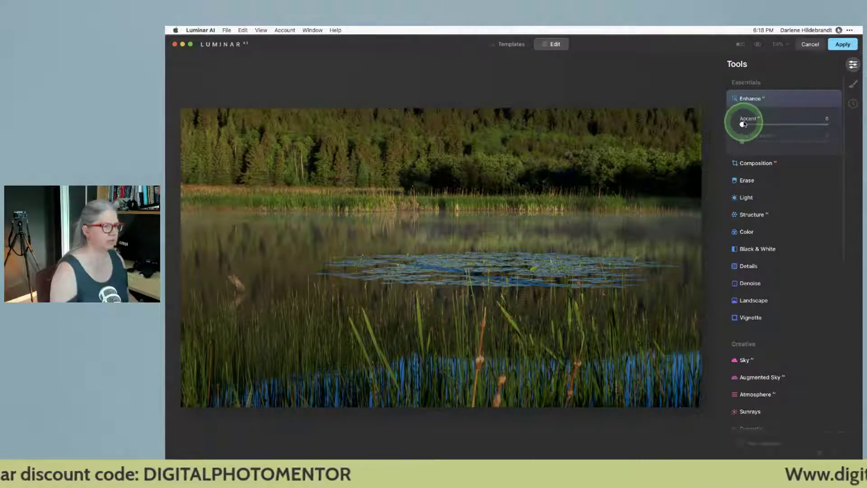
drag(742, 124, 809, 126)
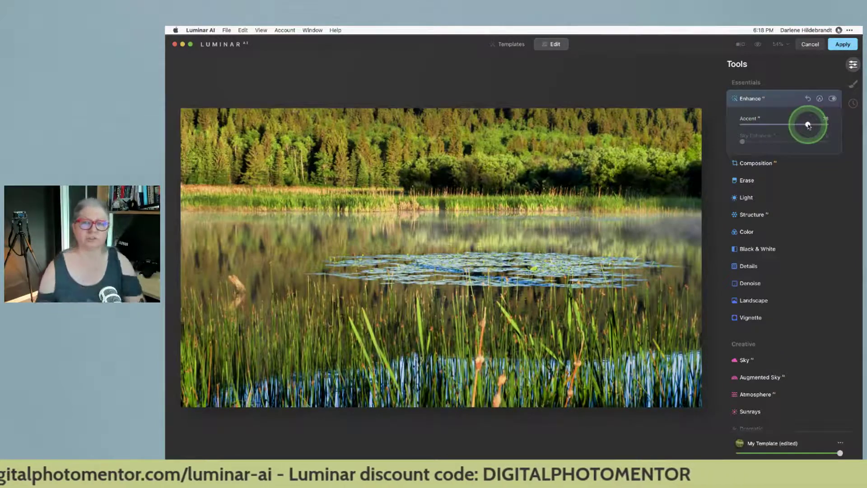
mouse_move(810, 126)
mouse_down()
mouse_move(817, 126)
mouse_move(727, 127)
mouse_move(802, 124)
mouse_up()
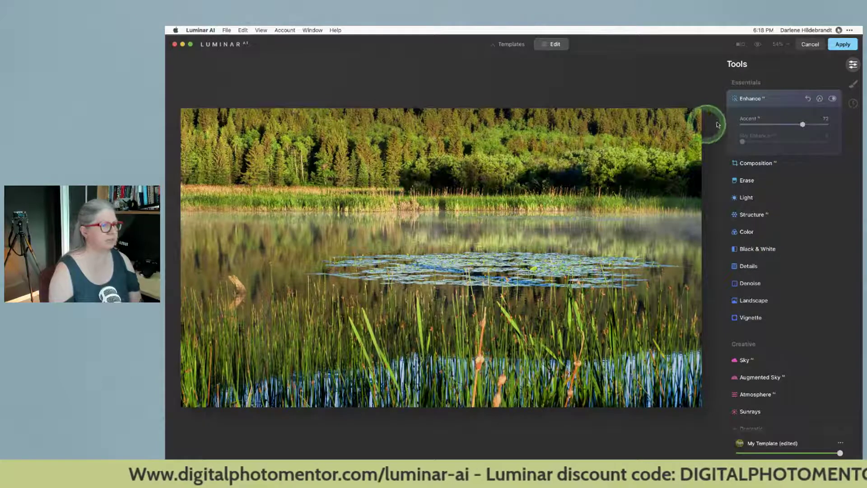
Add a radial mask to the Enhance adjustment and stretch it into a wide ellipse centred on the lily pads
click(820, 99)
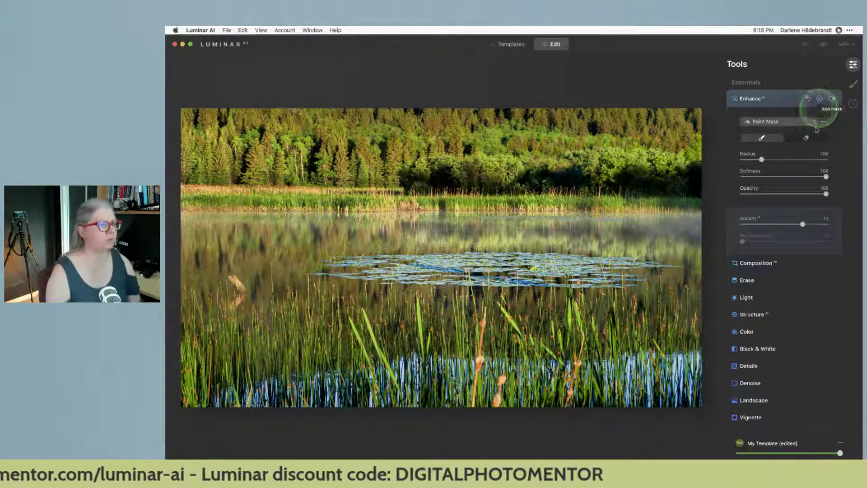
click(777, 123)
click(770, 121)
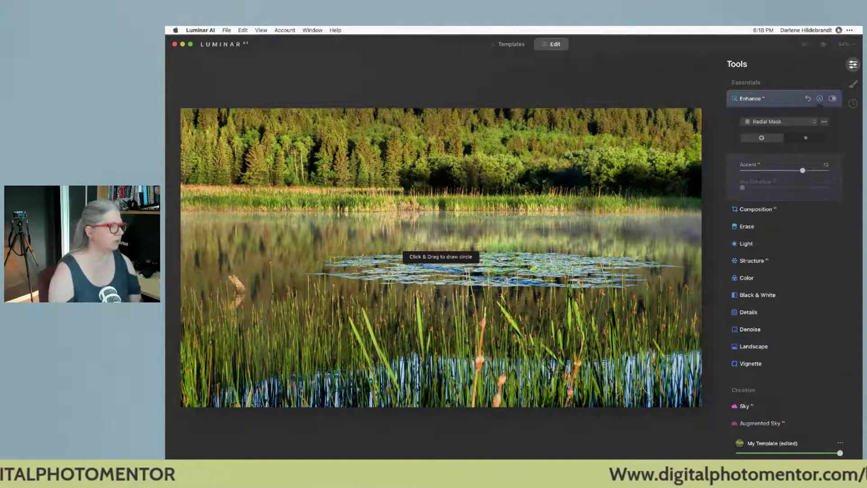
drag(499, 259, 529, 262)
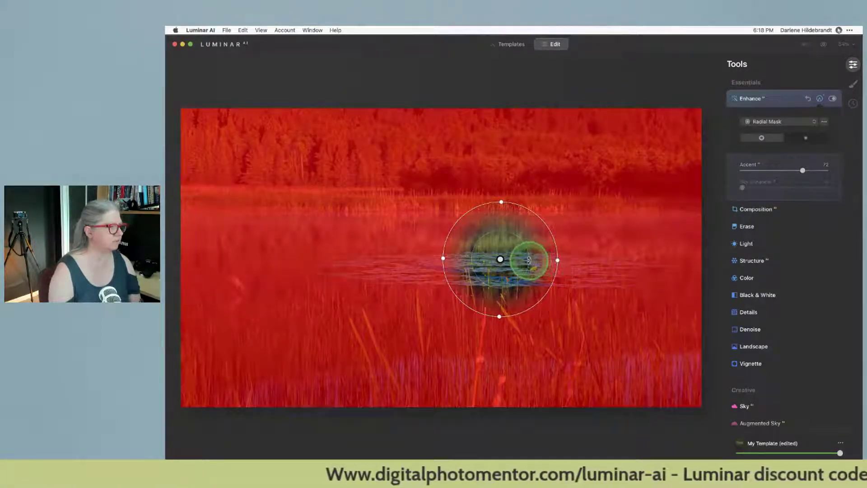
drag(529, 259, 657, 261)
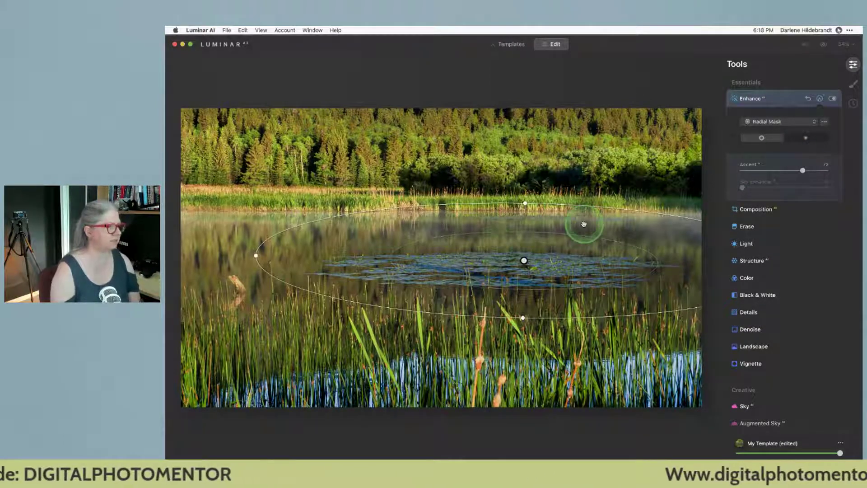
Apply Enhance only inside the slightly rotated ellipse around the lily pads and set Accent to 48
click(806, 139)
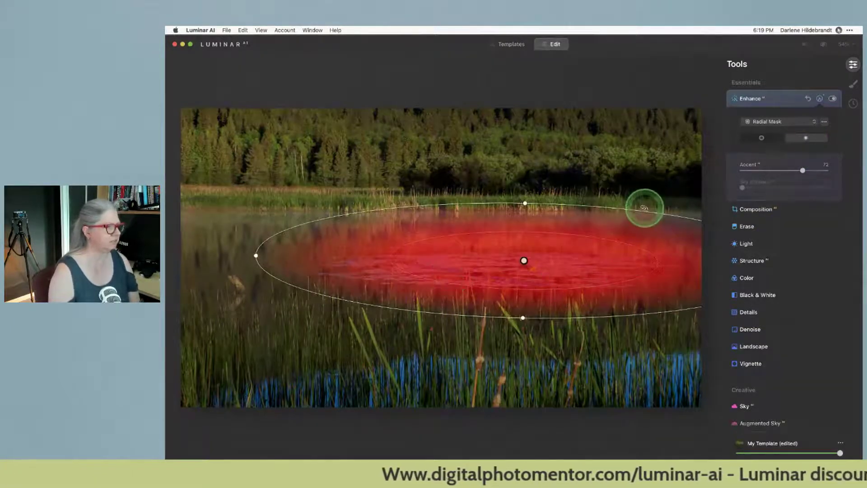
drag(646, 210, 643, 206)
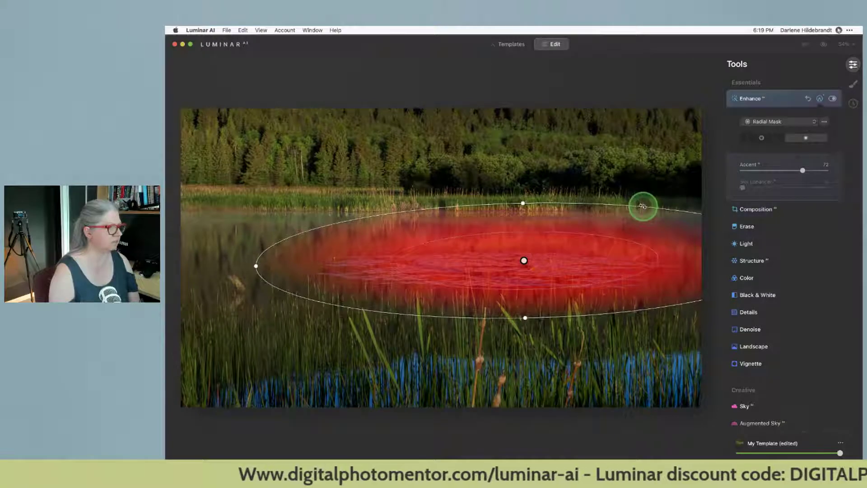
click(762, 138)
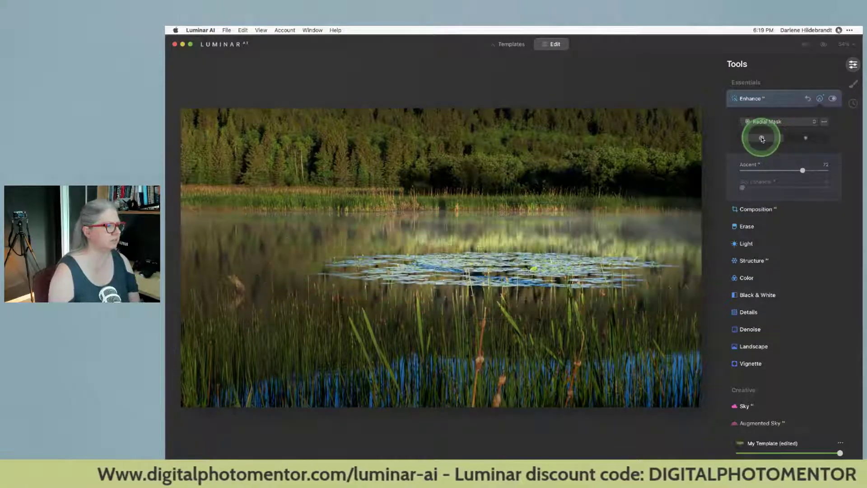
click(803, 140)
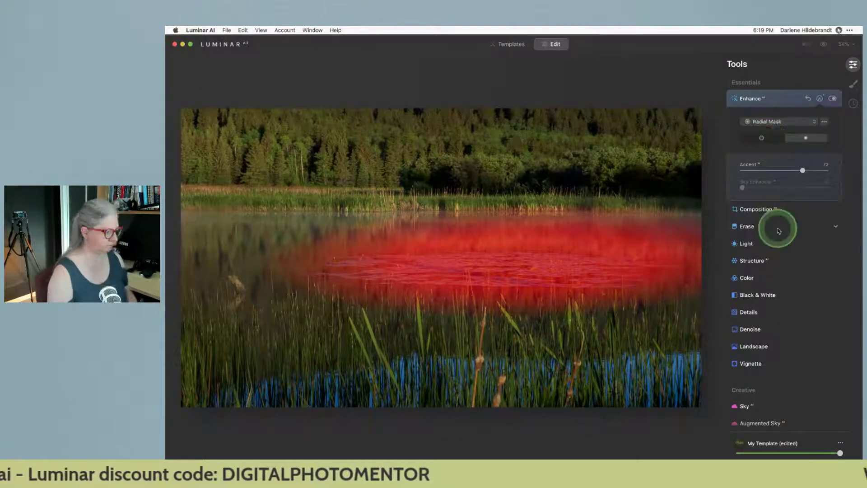
click(820, 101)
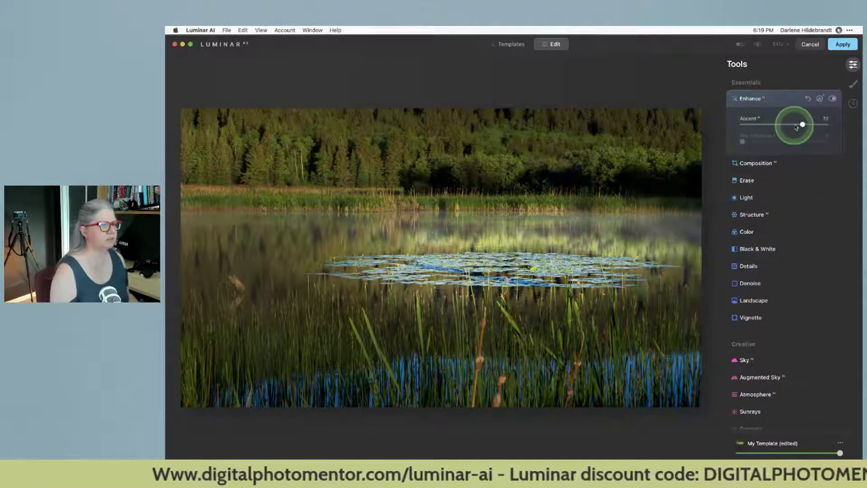
drag(800, 125, 787, 125)
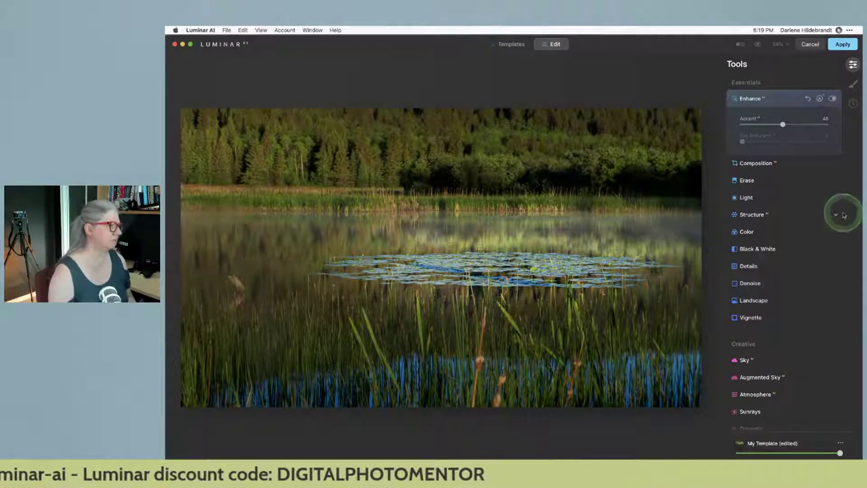
Switch the Enhance mask to painting at 25 opacity and brush the effect onto the far shoreline and misty water
click(820, 98)
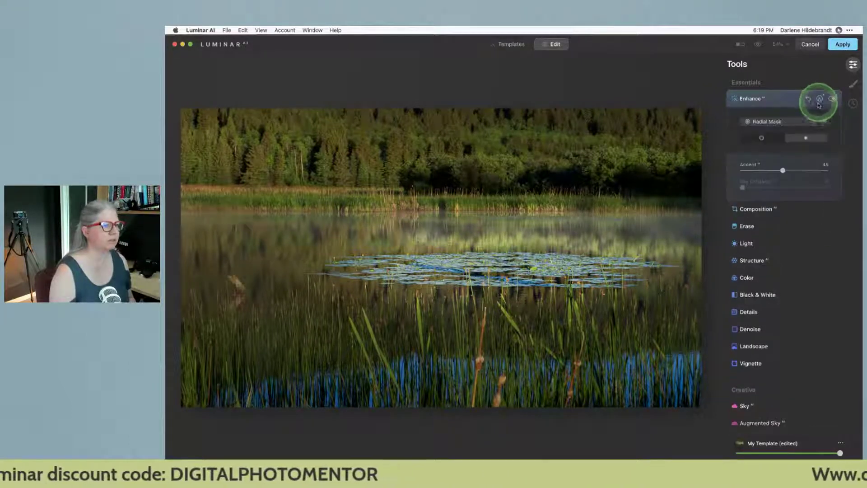
click(771, 123)
click(770, 115)
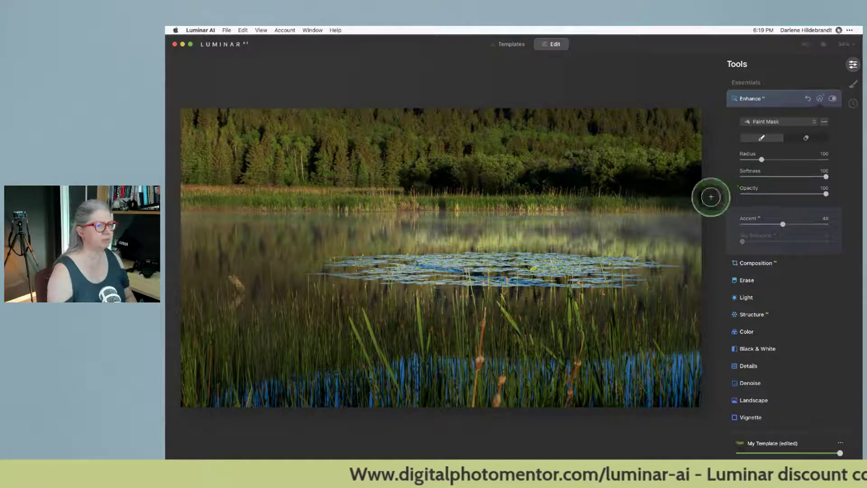
click(763, 193)
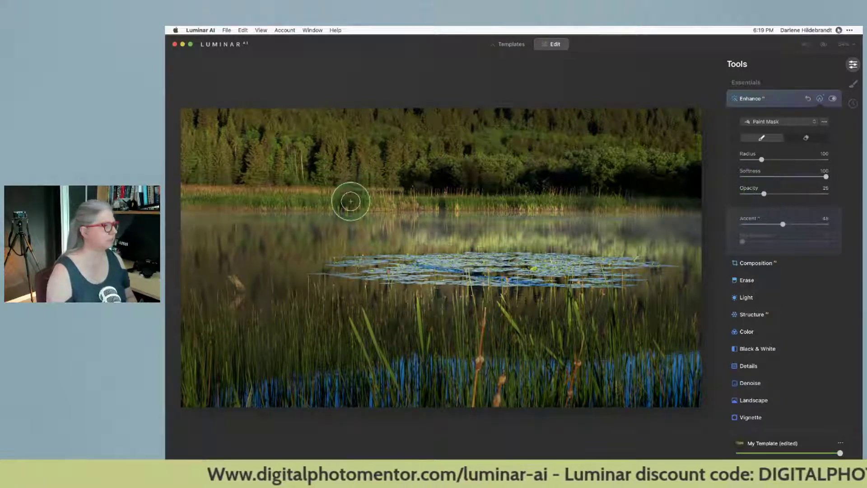
mouse_move(437, 208)
mouse_down()
mouse_move(269, 210)
mouse_move(589, 206)
mouse_move(255, 205)
mouse_move(314, 218)
mouse_move(285, 232)
mouse_move(458, 235)
mouse_up()
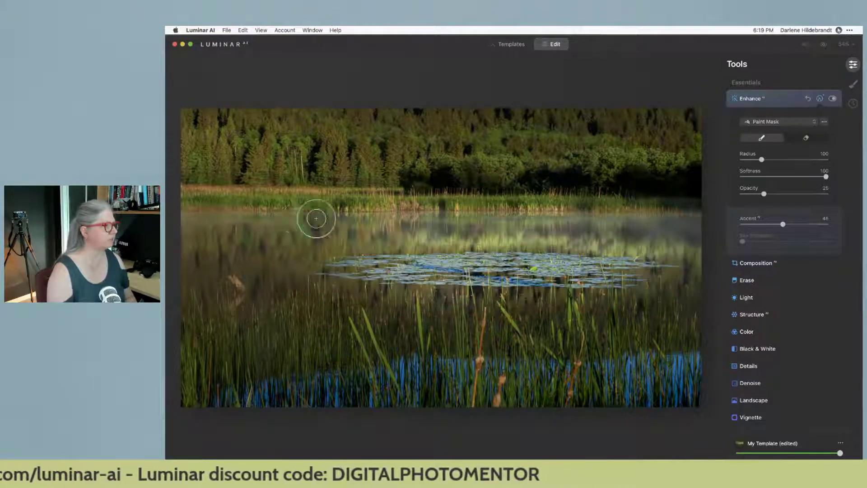
drag(234, 219, 325, 230)
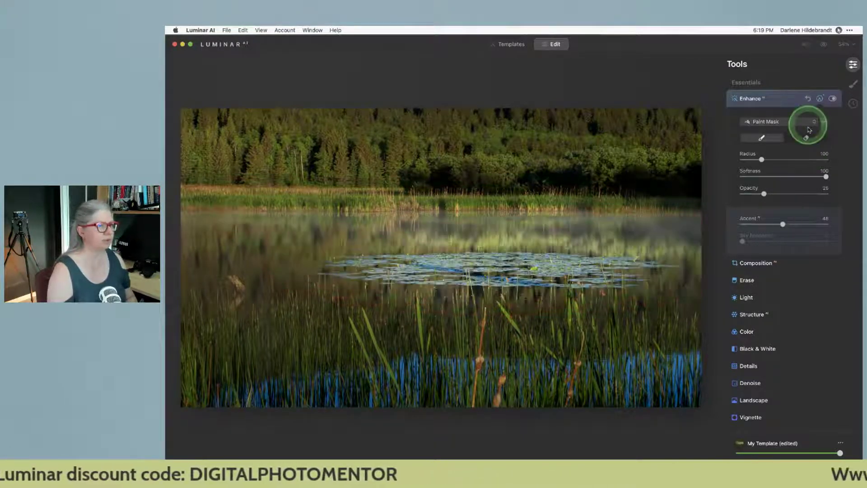
Erase part of the Enhance mask over the misty water behind and beside the lily pads
click(806, 138)
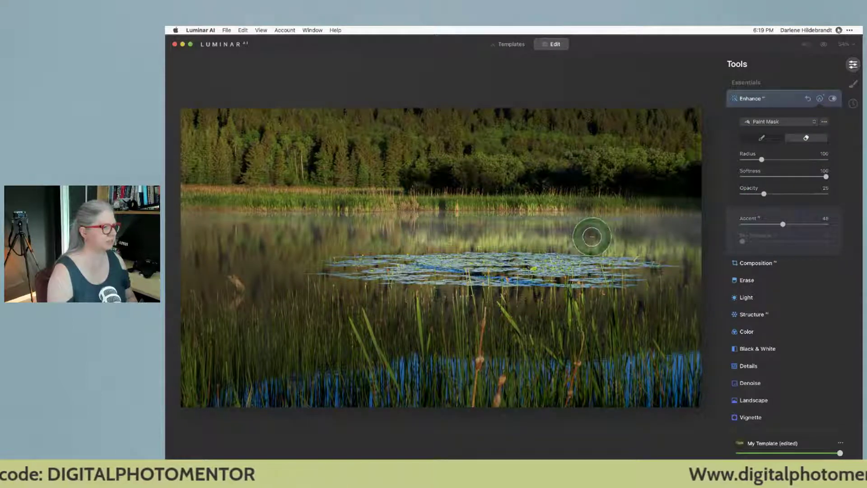
mouse_move(592, 237)
mouse_down()
mouse_move(397, 230)
mouse_move(623, 236)
mouse_move(292, 236)
mouse_up()
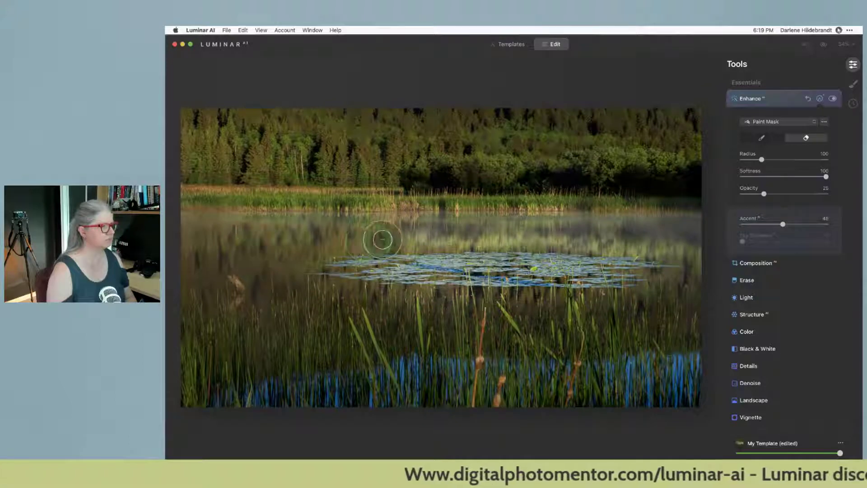
mouse_move(382, 239)
mouse_down()
mouse_move(683, 248)
mouse_move(311, 231)
mouse_up()
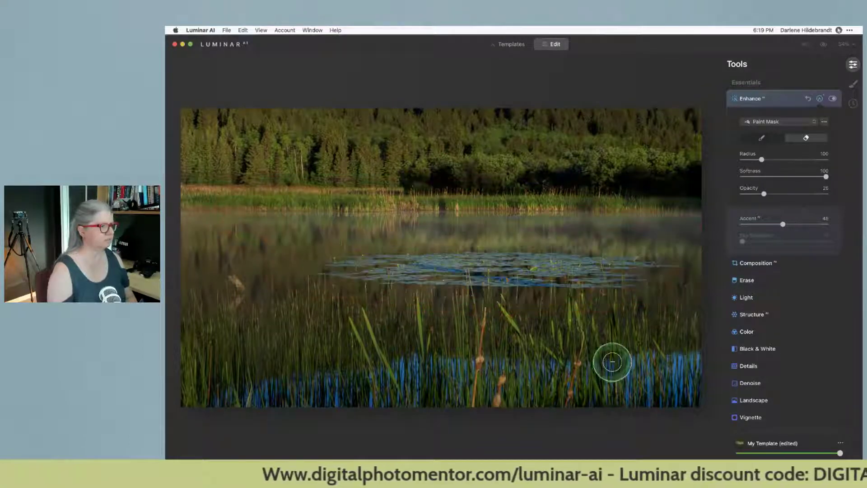
mouse_move(682, 246)
mouse_down()
mouse_move(381, 236)
mouse_move(705, 251)
mouse_up()
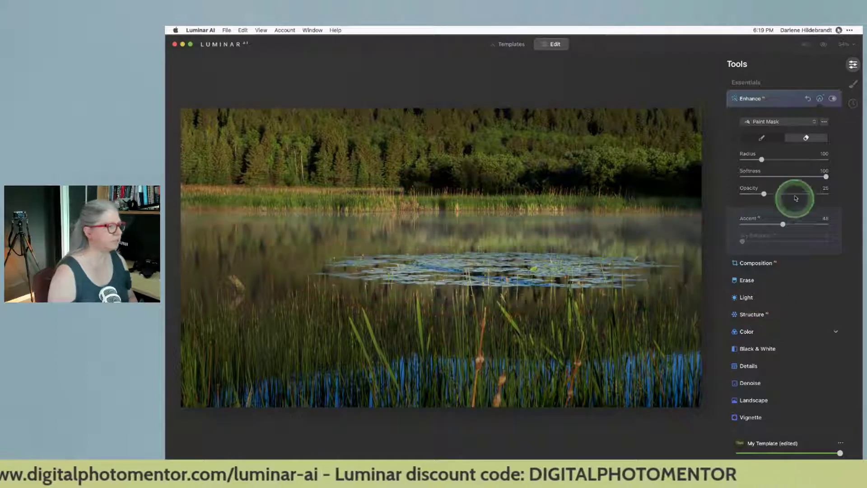
Copy the finished Enhance mask and leave mask editing
click(818, 99)
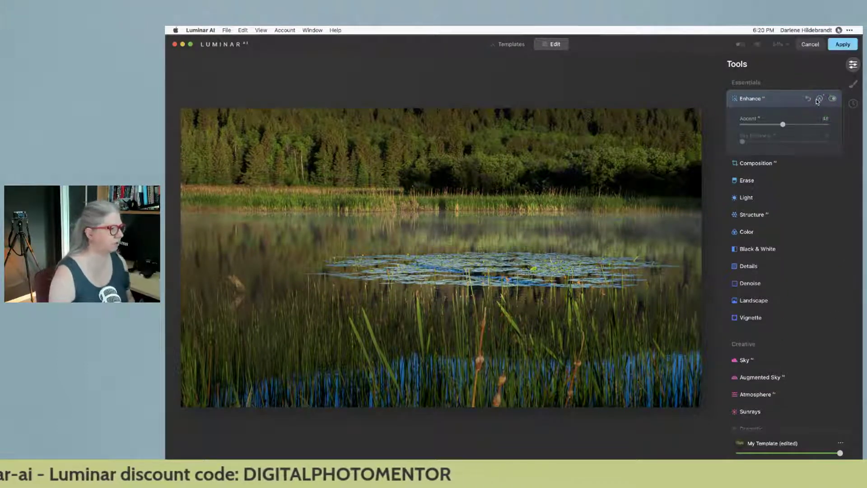
click(818, 99)
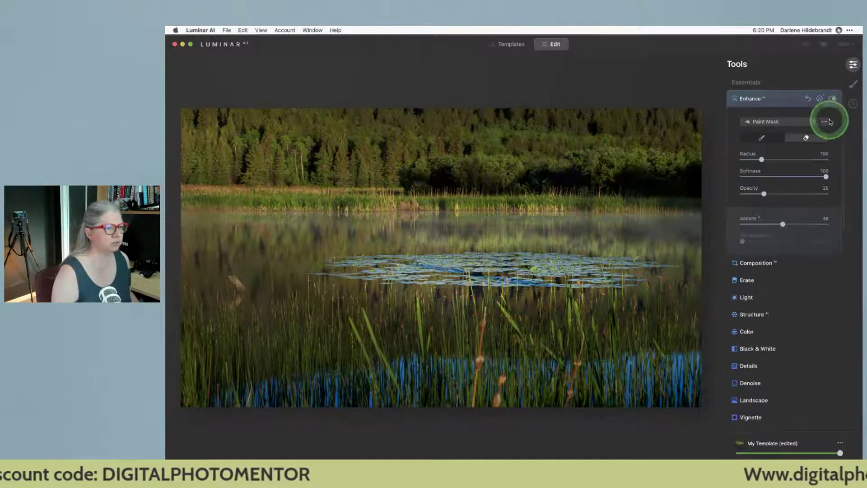
click(824, 122)
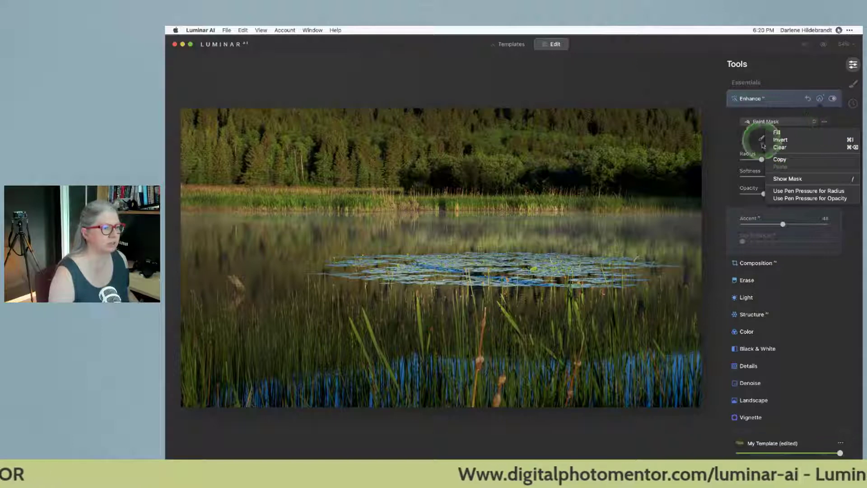
click(778, 160)
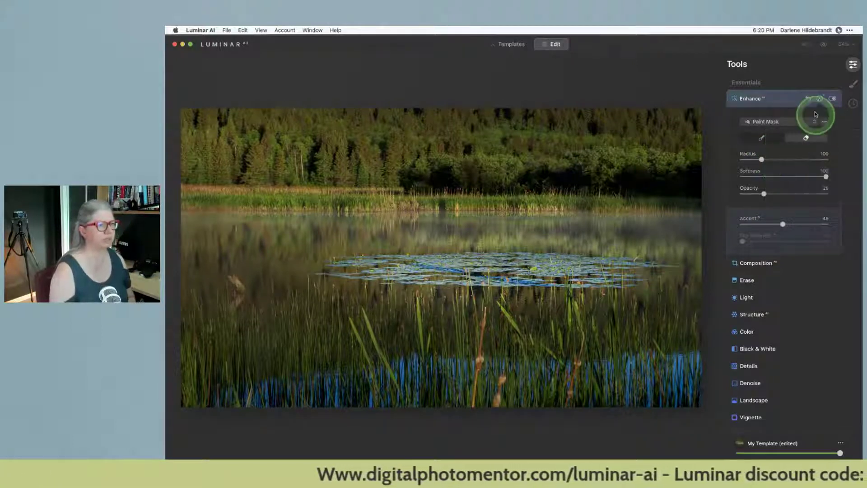
click(820, 100)
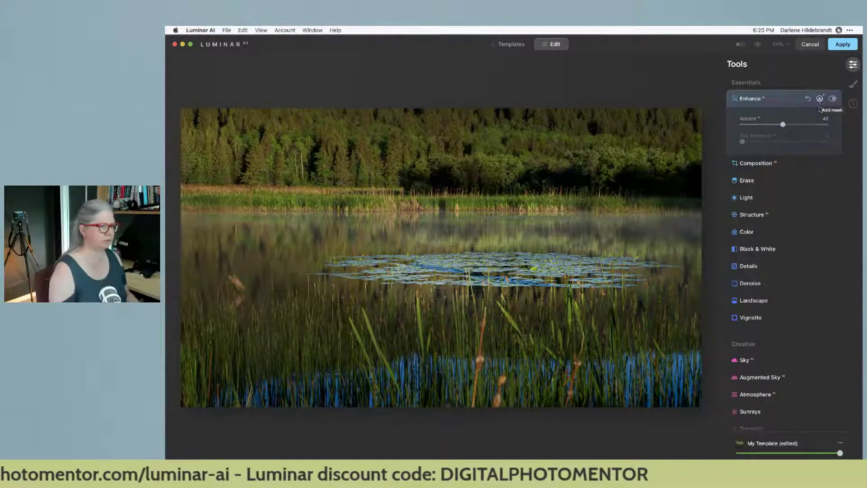
Try an off-centre vignette with amount -83, size 24 and feather -100, and reset it
click(749, 319)
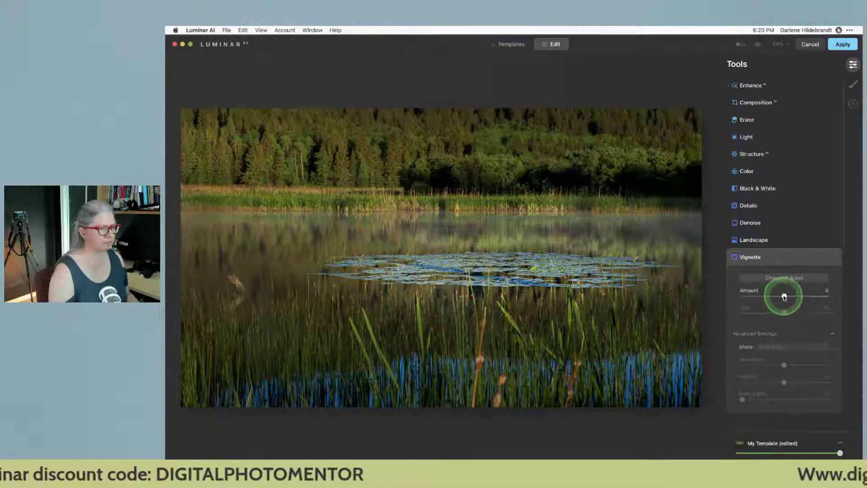
drag(784, 297, 749, 296)
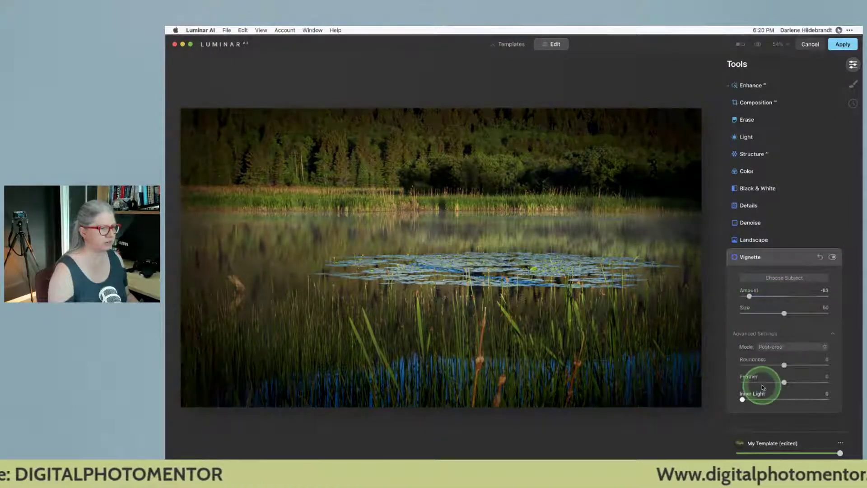
click(743, 382)
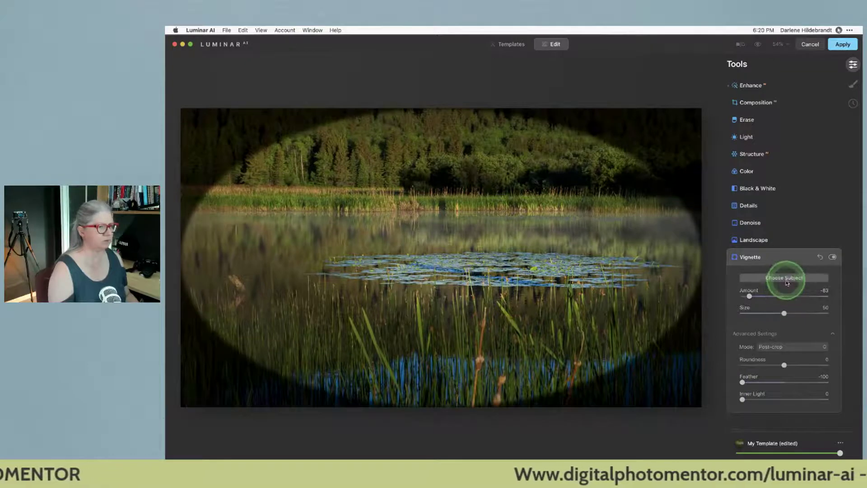
drag(771, 316, 763, 313)
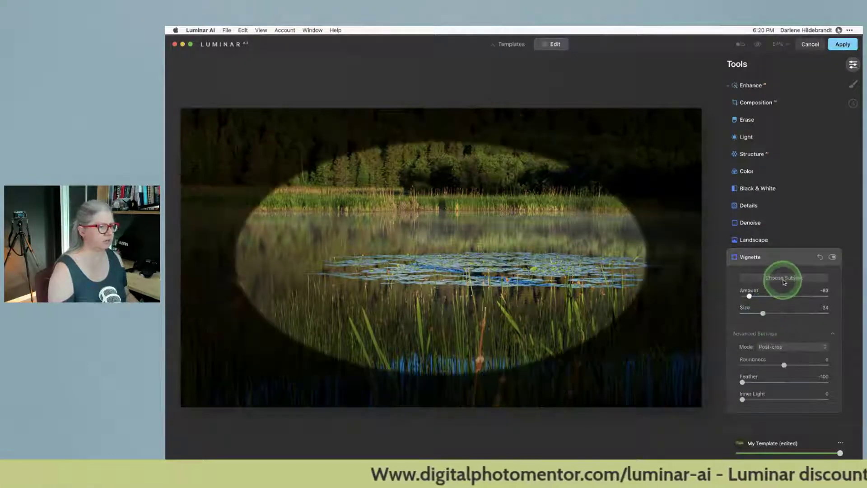
drag(445, 223, 329, 235)
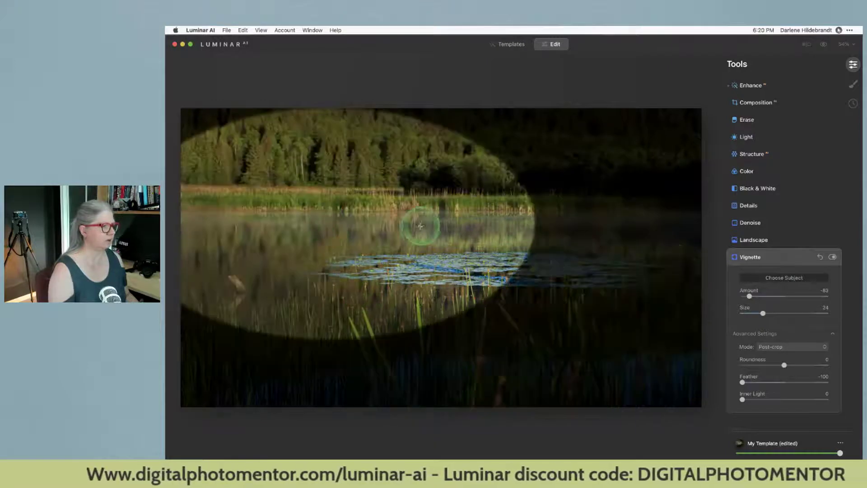
click(820, 257)
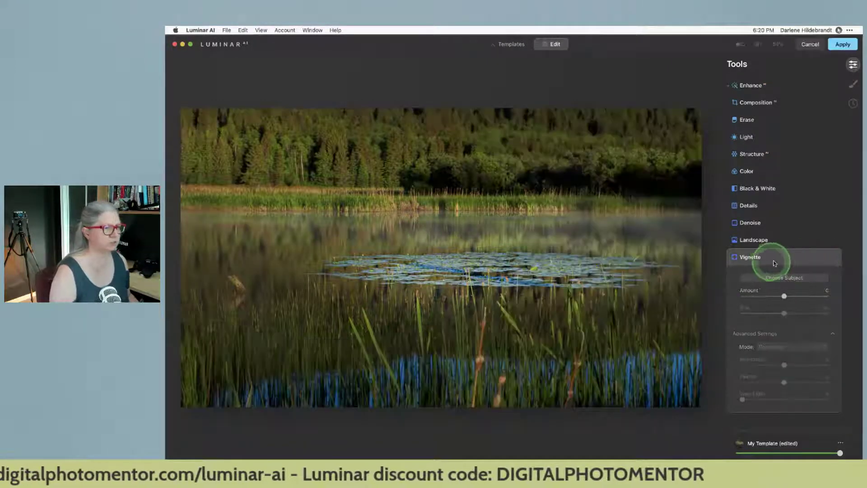
Set the Landscape tool's golden hour to 16 and strongly raise its foliage enhancer
click(776, 259)
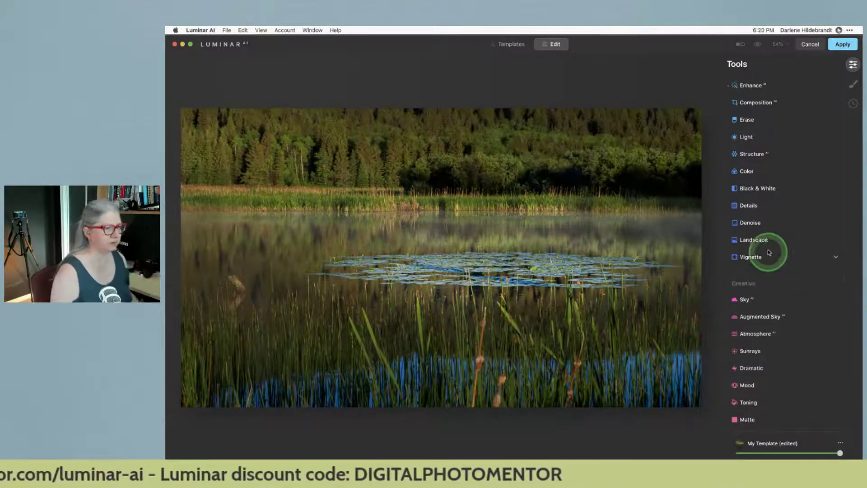
click(764, 241)
scroll(764, 243, down, 2)
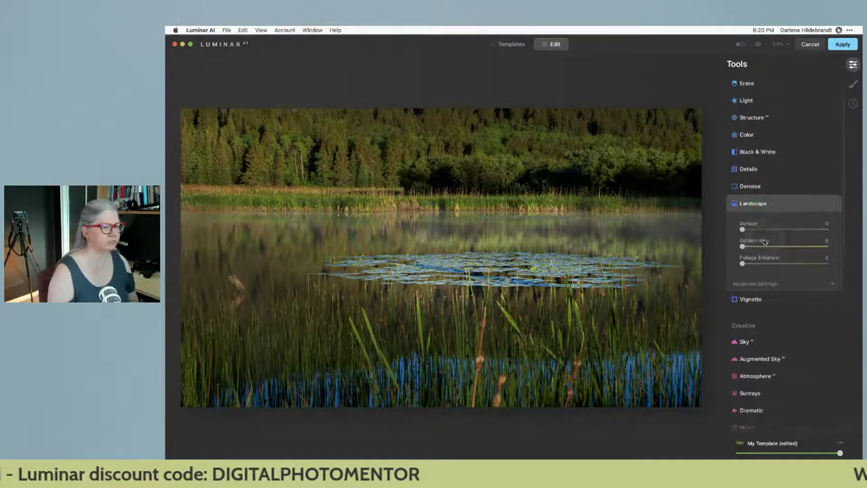
click(749, 285)
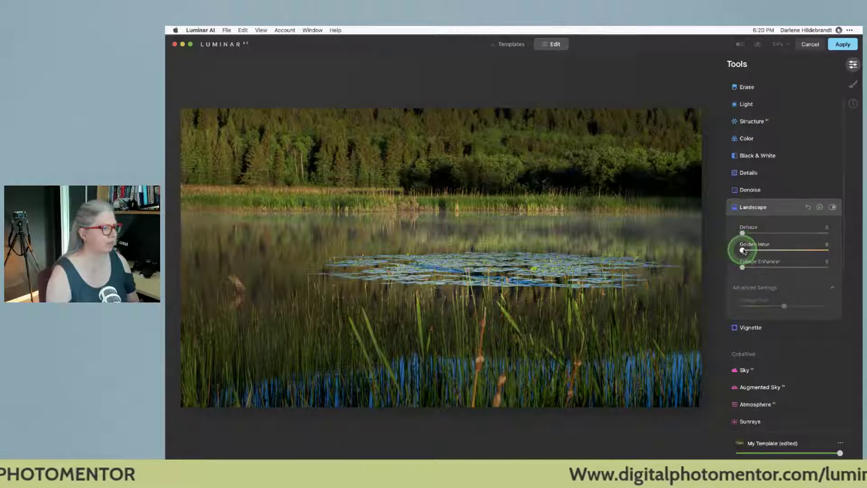
mouse_move(761, 251)
mouse_down()
mouse_move(846, 251)
mouse_move(756, 250)
mouse_up()
drag(742, 267, 817, 267)
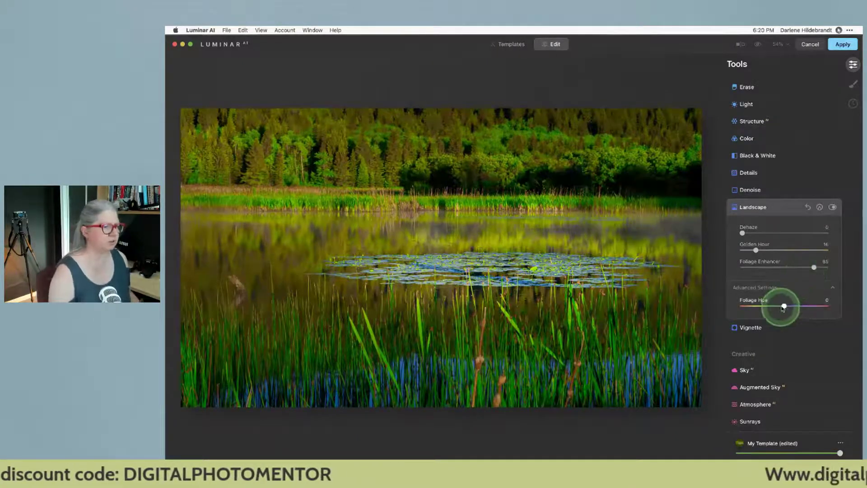
Shift the Landscape foliage hue to -36 and reduce the foliage enhancer to 25
drag(784, 306, 702, 303)
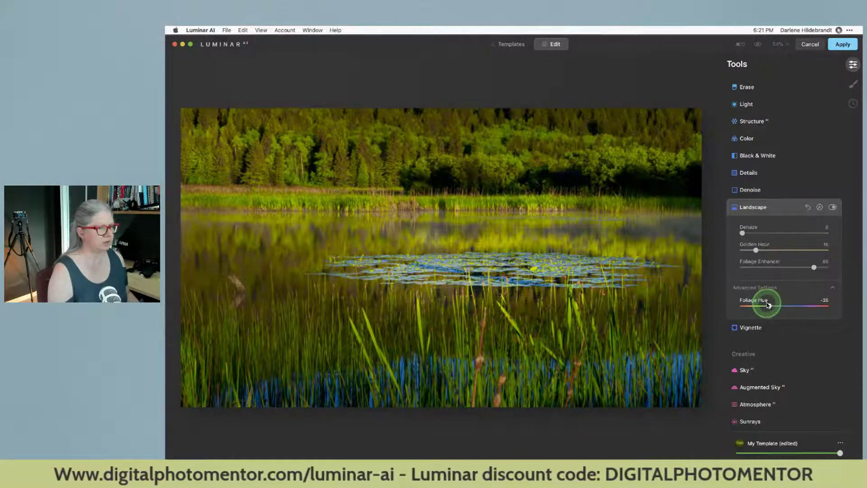
drag(813, 267, 768, 267)
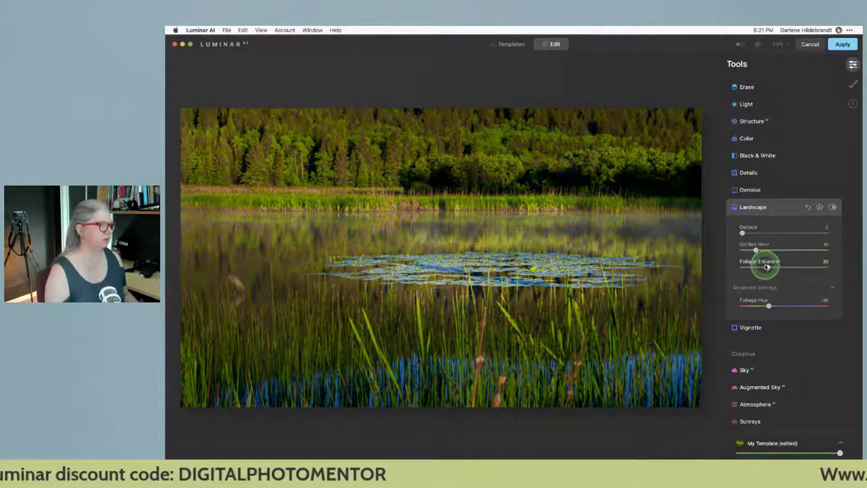
drag(764, 266, 763, 267)
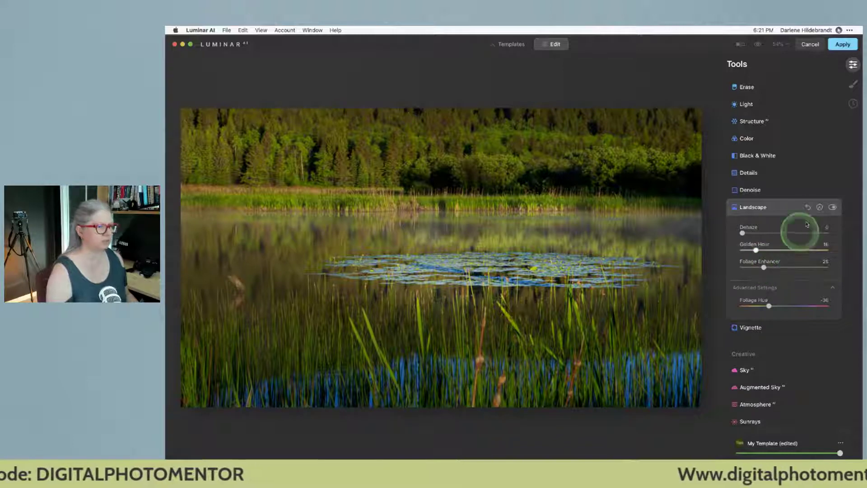
Compare the photo with and without the Landscape adjustment, leaving the adjustment on
click(832, 207)
click(833, 207)
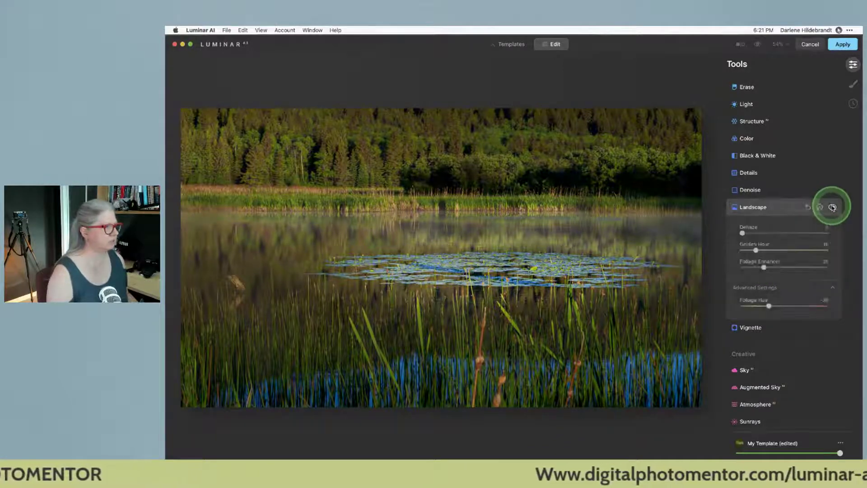
click(832, 207)
click(832, 207)
click(833, 206)
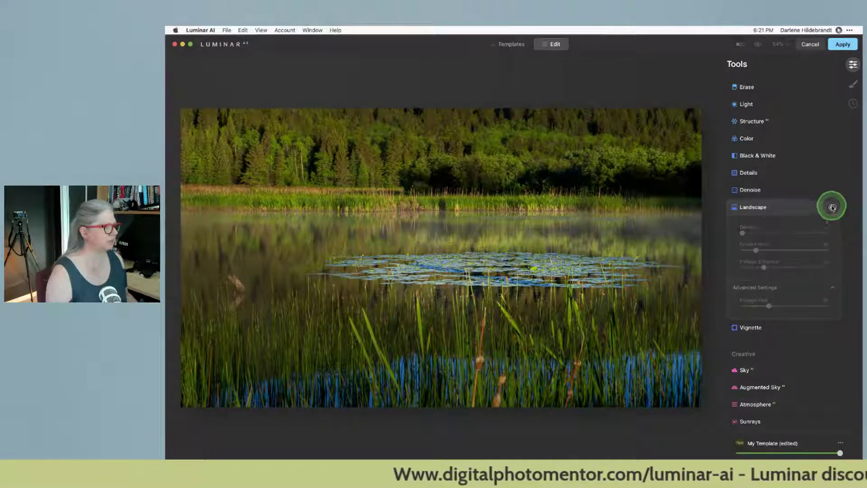
click(833, 207)
Paste the copied Enhance mask into the Landscape adjustment and show the mask overlay to check its coverage
click(820, 206)
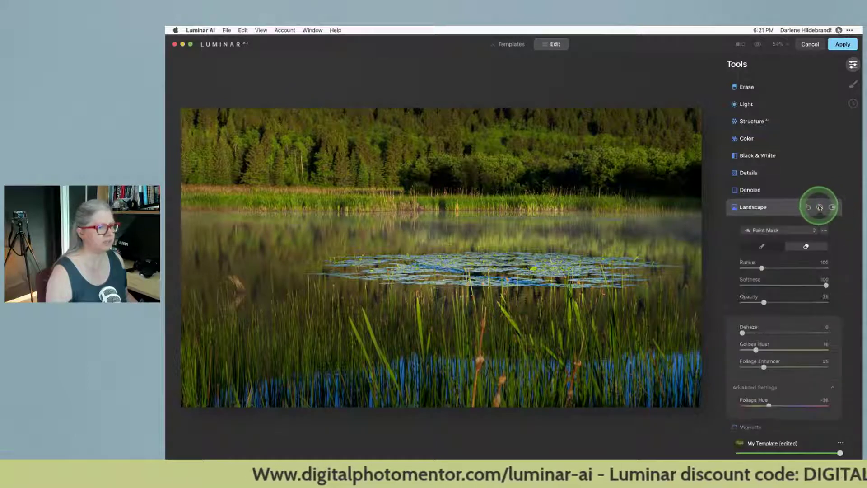
click(824, 231)
click(780, 275)
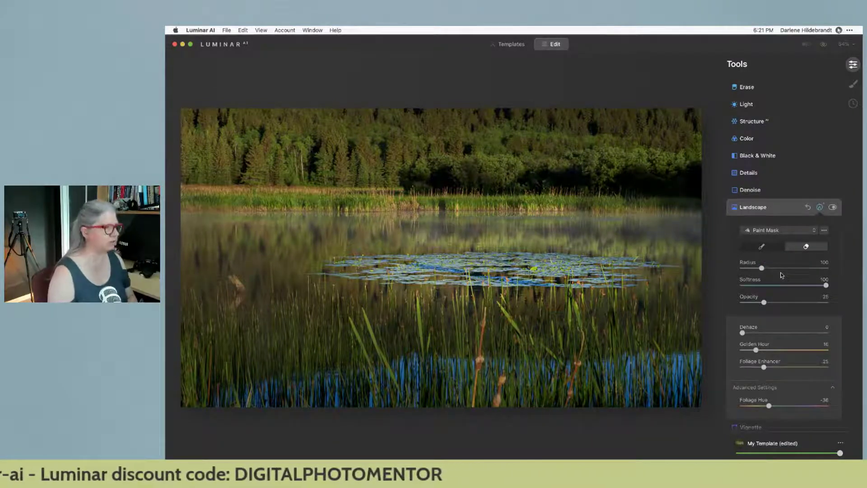
click(783, 281)
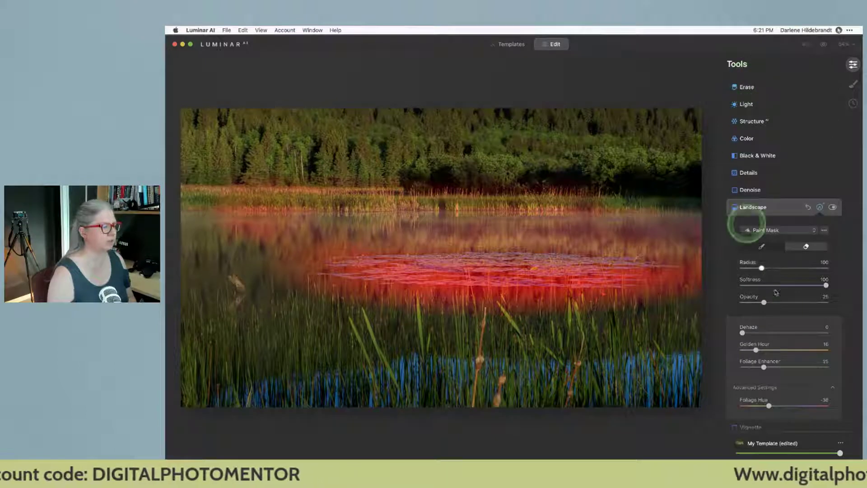
scroll(771, 250, up, 3)
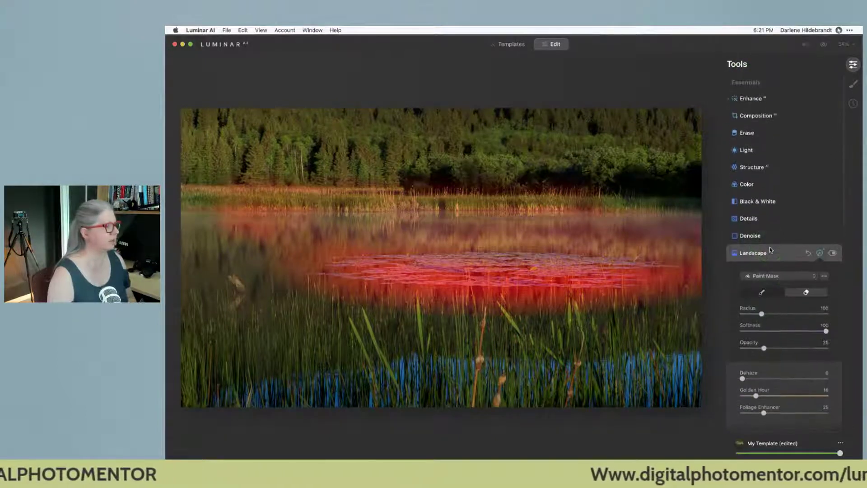
scroll(771, 249, down, 3)
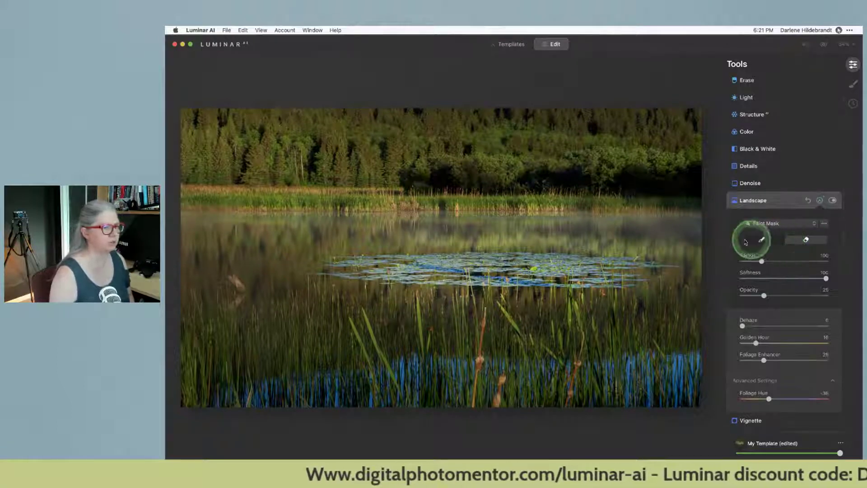
Paint the Landscape effect at 25 opacity onto the foreground reeds and far trees, and leave mask editing
click(757, 241)
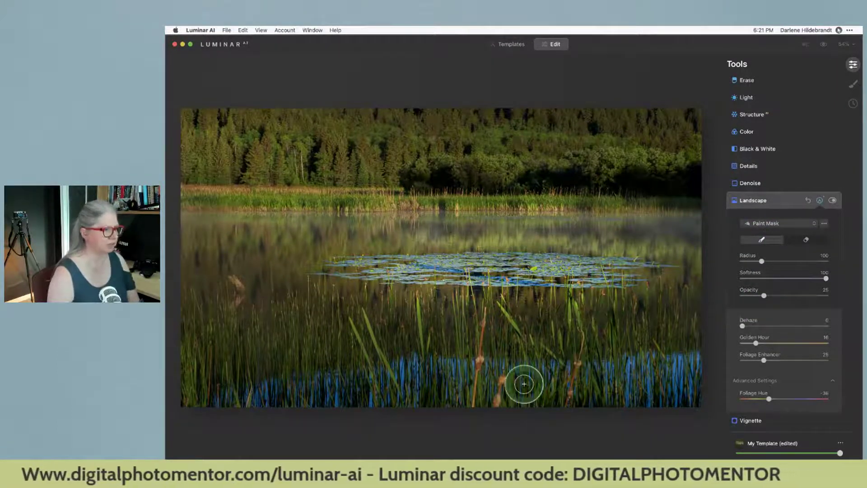
mouse_move(569, 356)
mouse_down()
mouse_move(593, 329)
mouse_move(642, 316)
mouse_move(551, 329)
mouse_move(457, 373)
mouse_move(401, 297)
mouse_move(366, 354)
mouse_move(492, 372)
mouse_move(548, 405)
mouse_move(652, 322)
mouse_up()
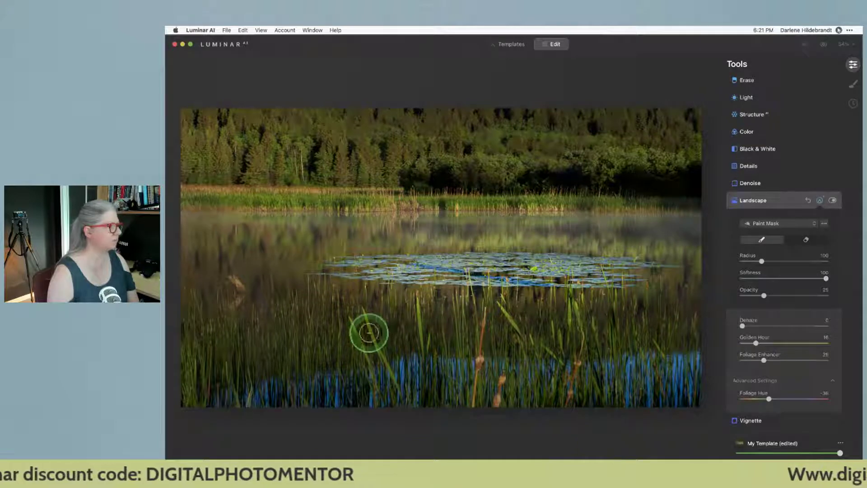
mouse_move(248, 281)
mouse_down()
mouse_move(296, 319)
mouse_move(333, 329)
mouse_move(412, 320)
mouse_up()
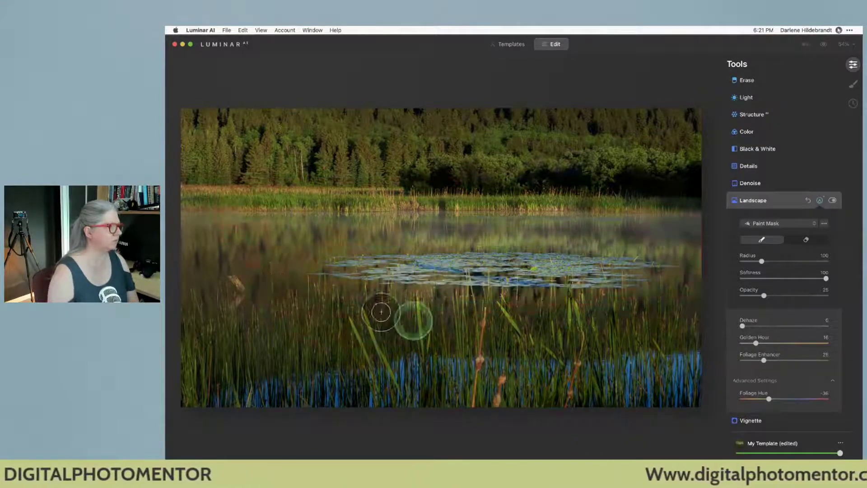
mouse_move(501, 164)
mouse_down()
mouse_move(659, 156)
mouse_move(584, 162)
mouse_move(437, 149)
mouse_move(257, 151)
mouse_move(240, 160)
mouse_move(379, 157)
mouse_move(637, 180)
mouse_move(622, 164)
mouse_move(454, 157)
mouse_move(373, 166)
mouse_move(267, 154)
mouse_move(498, 176)
mouse_up()
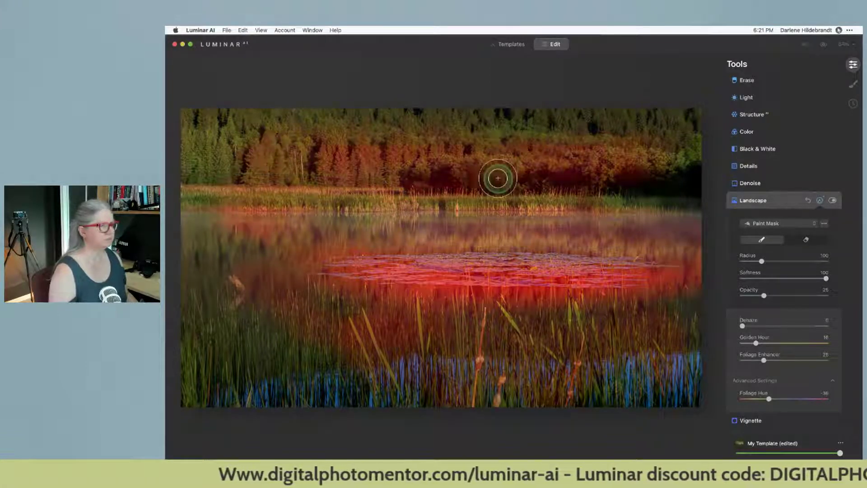
key(Escape)
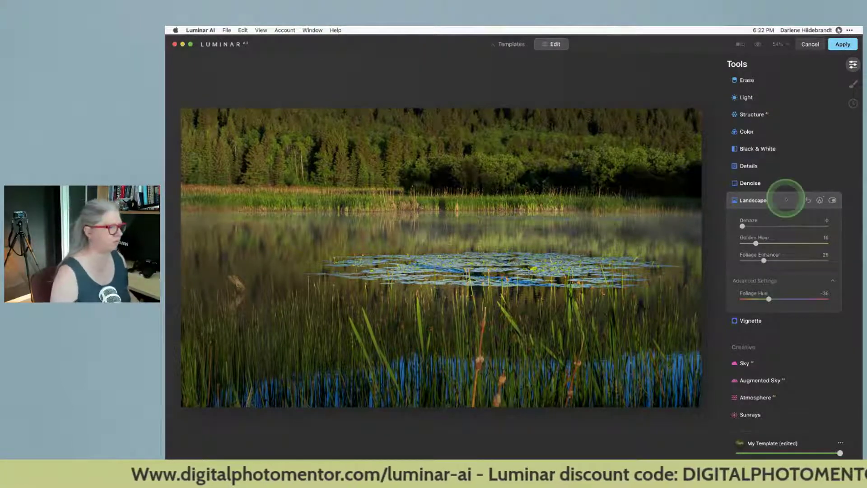
Add Sunrays with an amount of 52 and expand the detailed sun and ray settings
click(786, 200)
scroll(786, 198, down, 6)
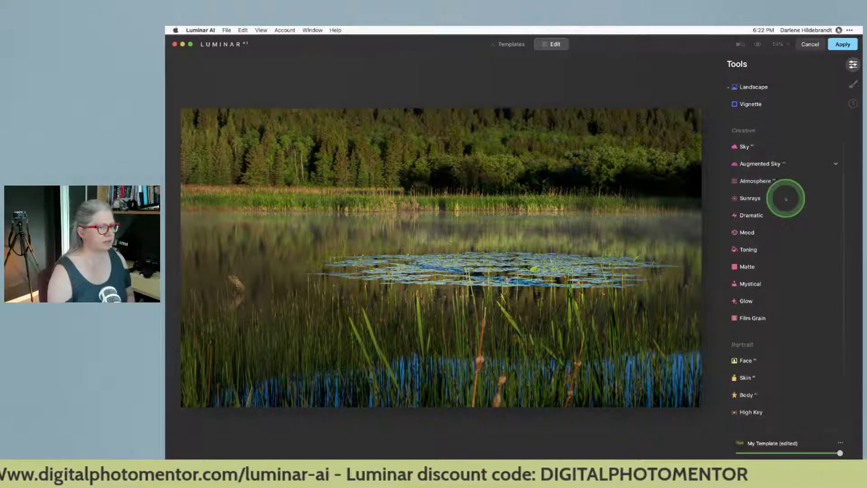
scroll(786, 199, up, 5)
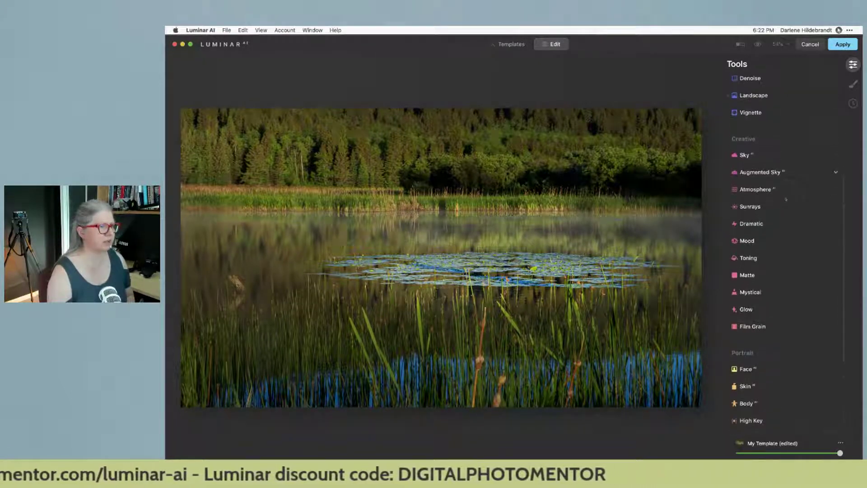
click(768, 207)
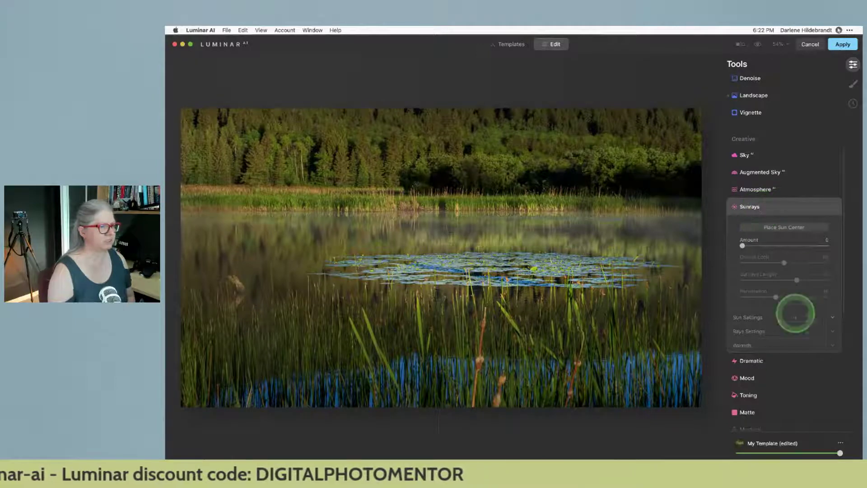
click(745, 331)
click(746, 317)
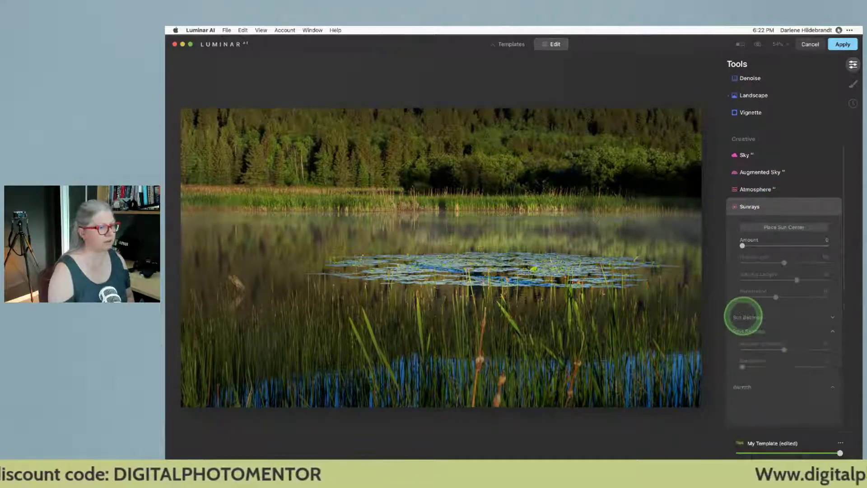
drag(742, 243, 786, 184)
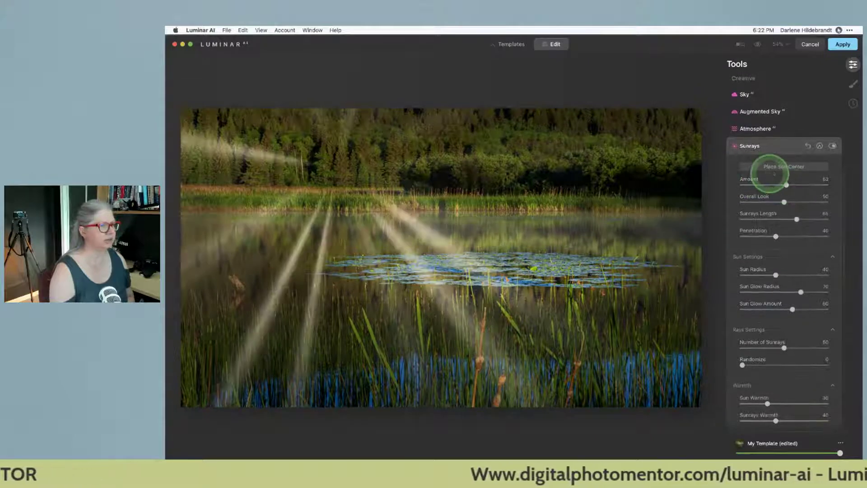
Lower the Sunrays amount to 37 and place the sun center just above the photo's upper-left edge
click(782, 166)
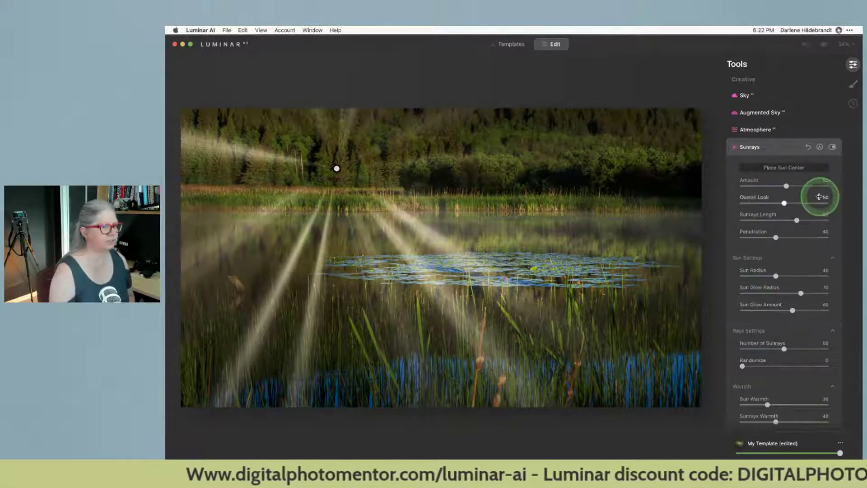
mouse_move(786, 185)
mouse_down()
mouse_move(722, 183)
mouse_move(785, 187)
mouse_up()
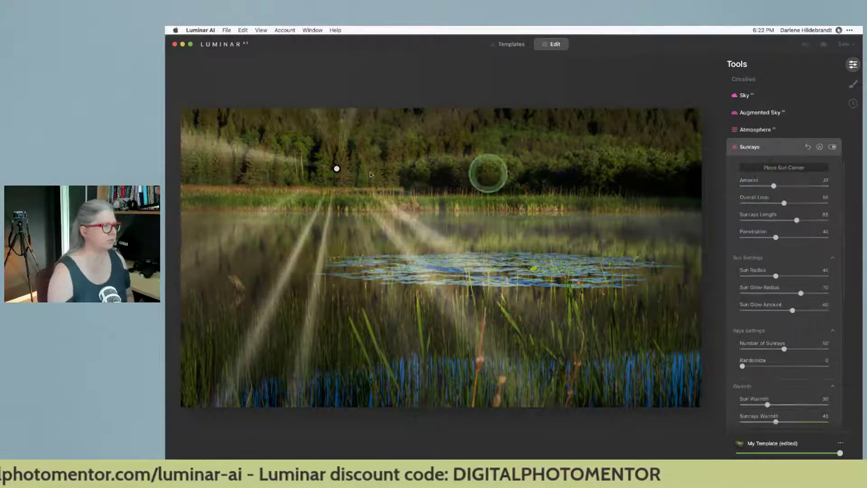
mouse_move(337, 168)
mouse_down()
mouse_move(253, 91)
mouse_move(298, 94)
mouse_move(266, 92)
mouse_up()
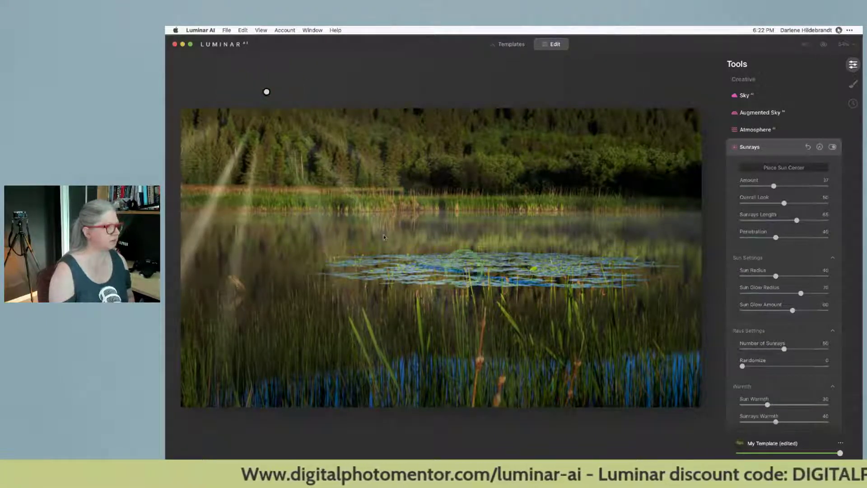
click(770, 171)
Set the Sunrays warmth to 75
click(777, 319)
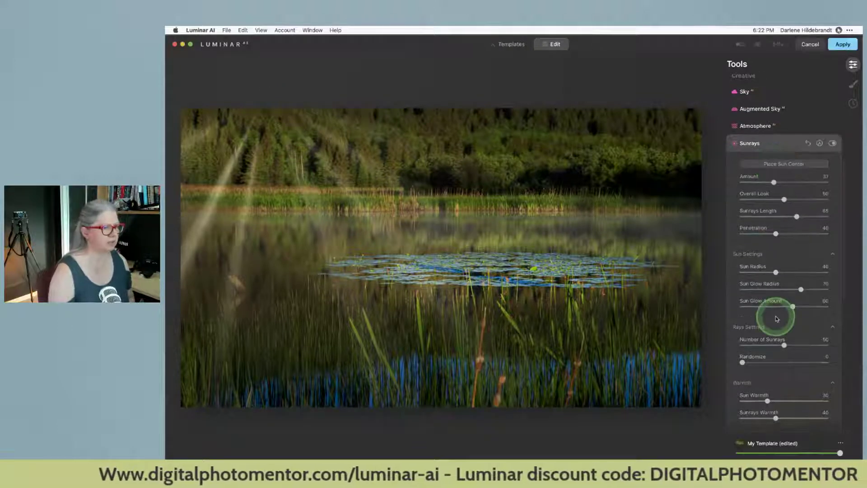
scroll(777, 319, down, 1)
click(767, 377)
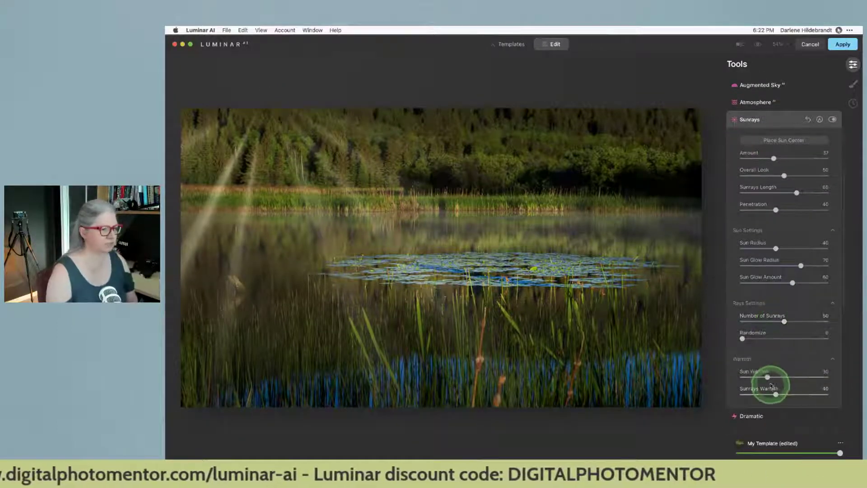
click(776, 394)
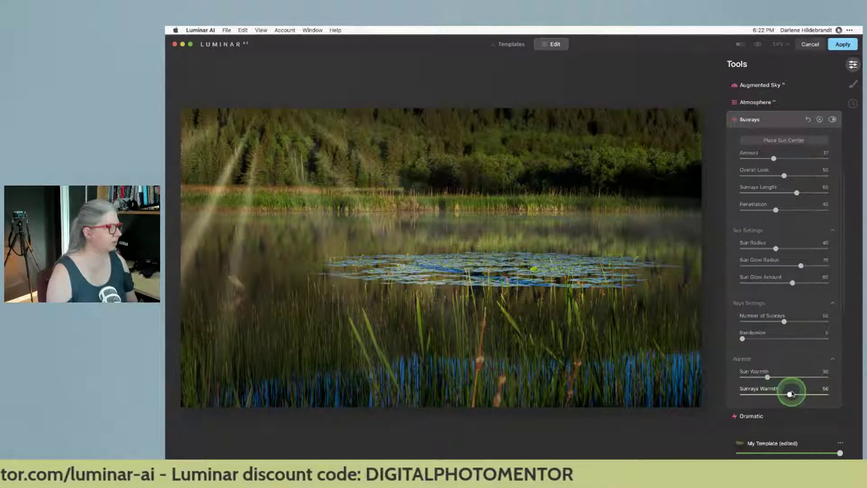
drag(805, 390, 808, 392)
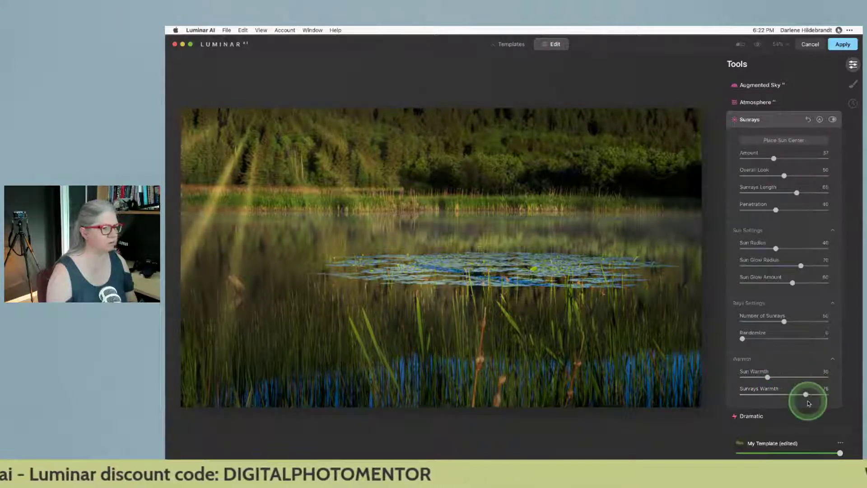
Refine the sunrays to 22 rays, randomize 9, penetration 28 and length 70
drag(779, 322, 761, 321)
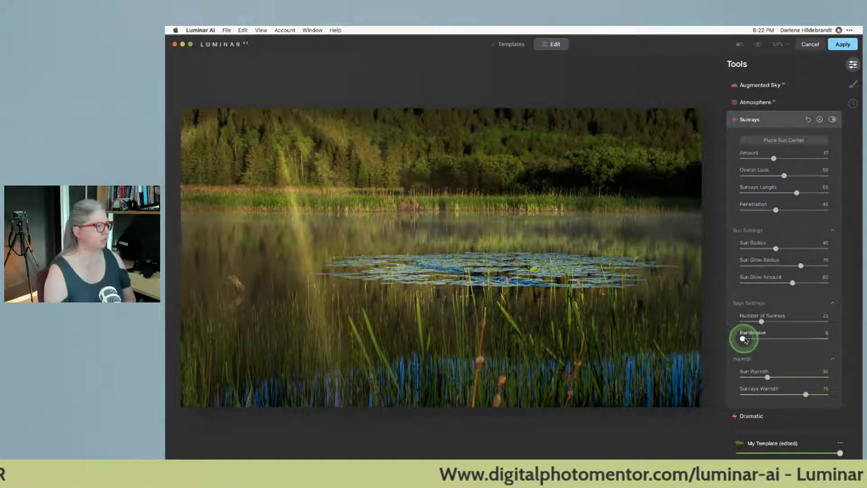
drag(743, 340, 752, 339)
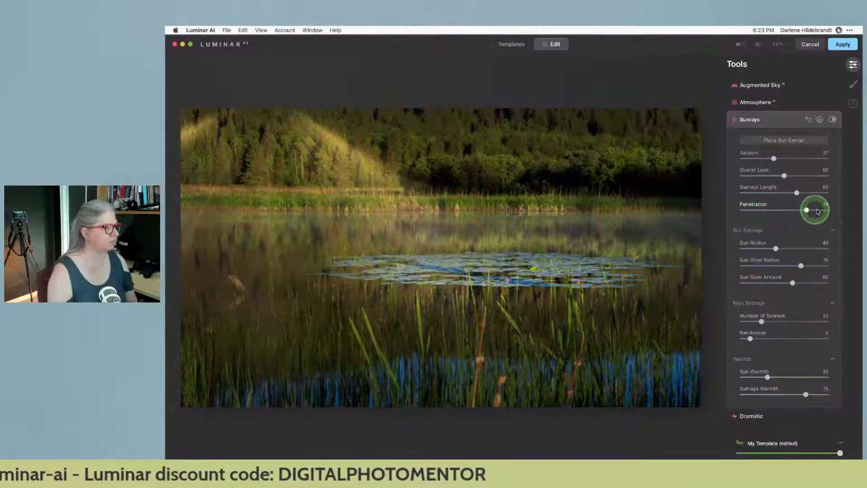
drag(818, 211, 766, 210)
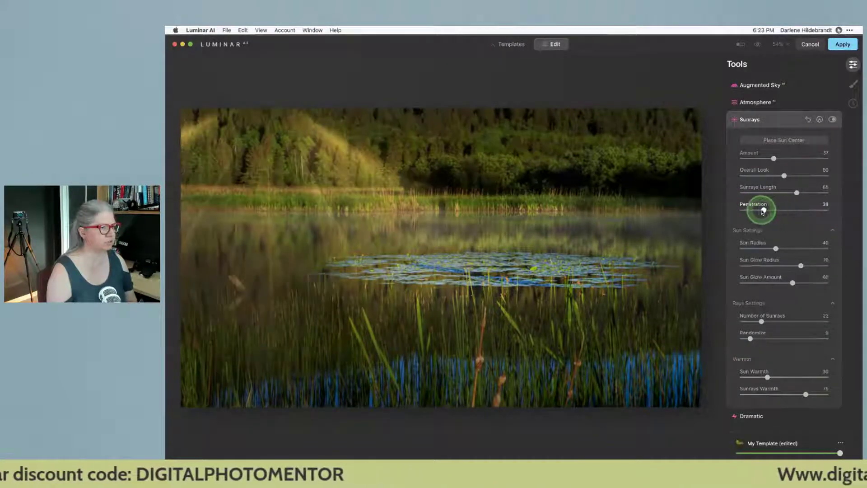
click(796, 194)
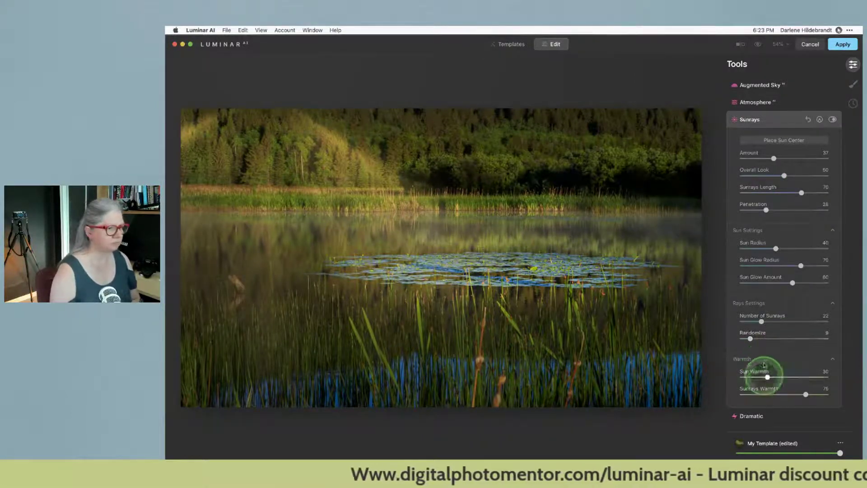
Set the number of sunrays to 27 and the randomize value to 53
drag(754, 339, 792, 339)
click(808, 347)
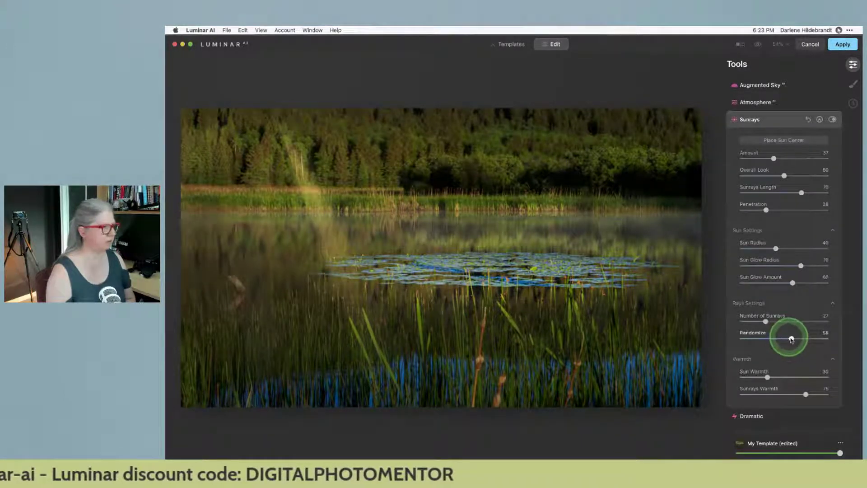
drag(792, 339, 789, 338)
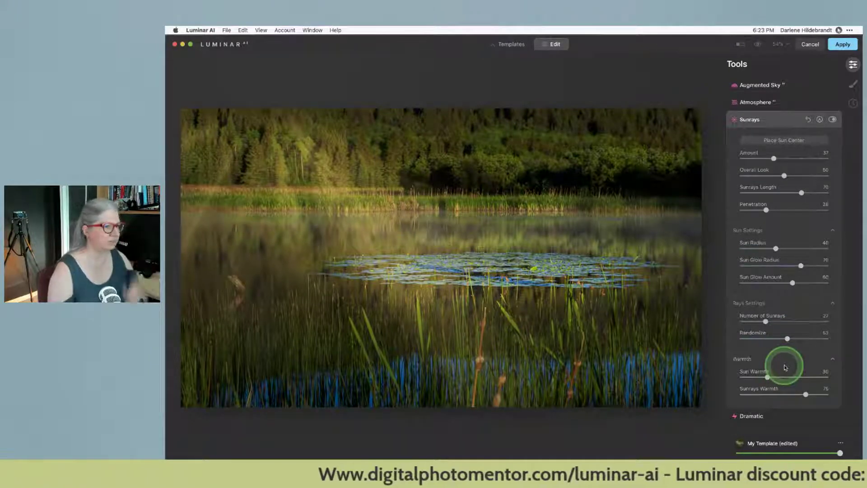
Add a paint mask to Sunrays and set its eraser to opacity 75 and radius 172
click(819, 120)
click(761, 135)
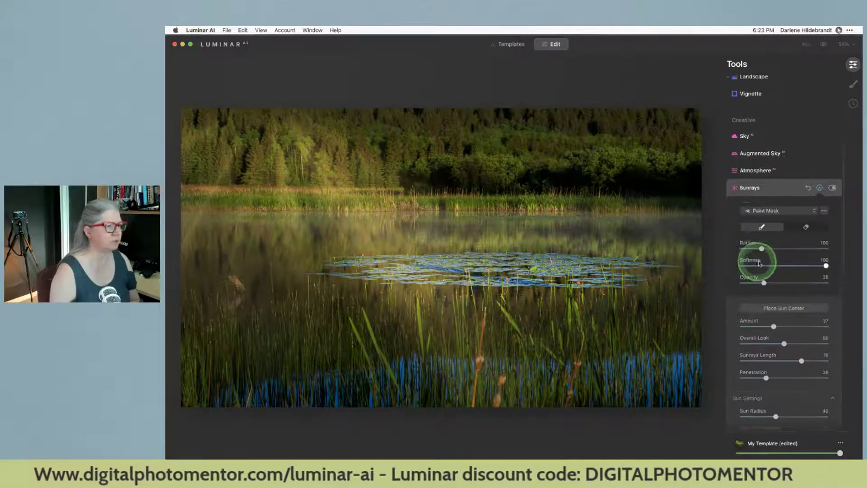
click(804, 226)
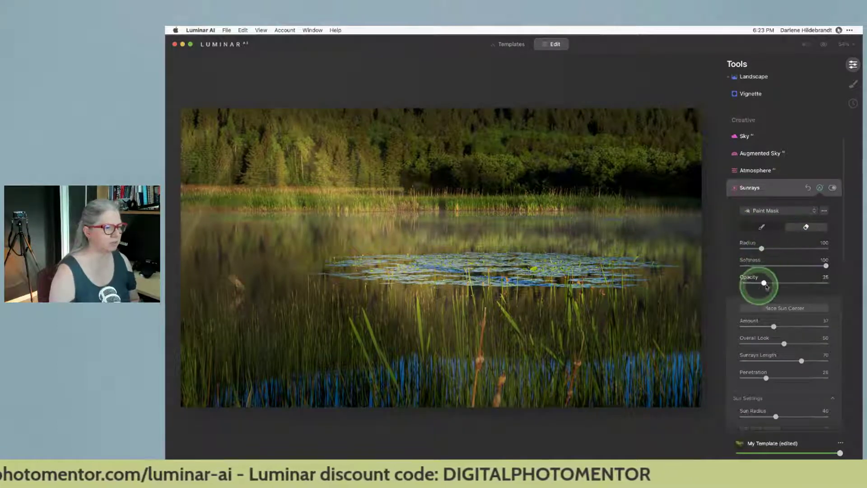
drag(765, 284, 806, 283)
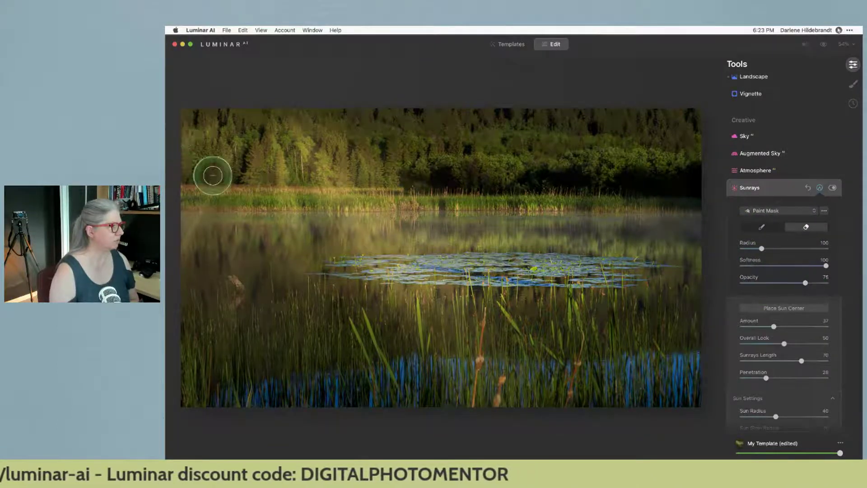
key(bracketright)
key(bracketright)
key(bracketright)
key(bracketright)
key(bracketright)
key(bracketright)
key(bracketright)
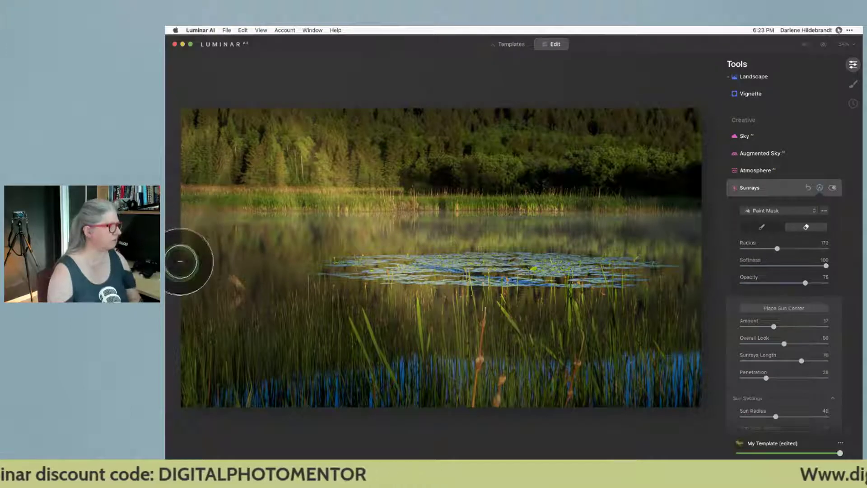
Erase the sunrays along the photo's left side and over the foreground reeds, and close the mask settings
mouse_move(203, 131)
mouse_down()
mouse_move(200, 281)
mouse_move(204, 183)
mouse_move(259, 256)
mouse_move(267, 316)
mouse_move(225, 153)
mouse_move(246, 124)
mouse_move(197, 351)
mouse_move(271, 372)
mouse_move(222, 299)
mouse_move(216, 329)
mouse_up()
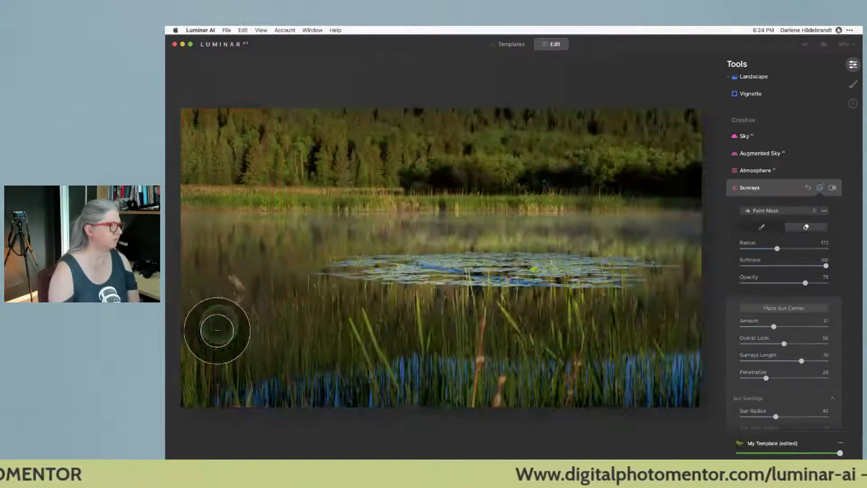
mouse_move(286, 217)
mouse_down()
mouse_move(271, 184)
mouse_move(252, 181)
mouse_move(238, 291)
mouse_up()
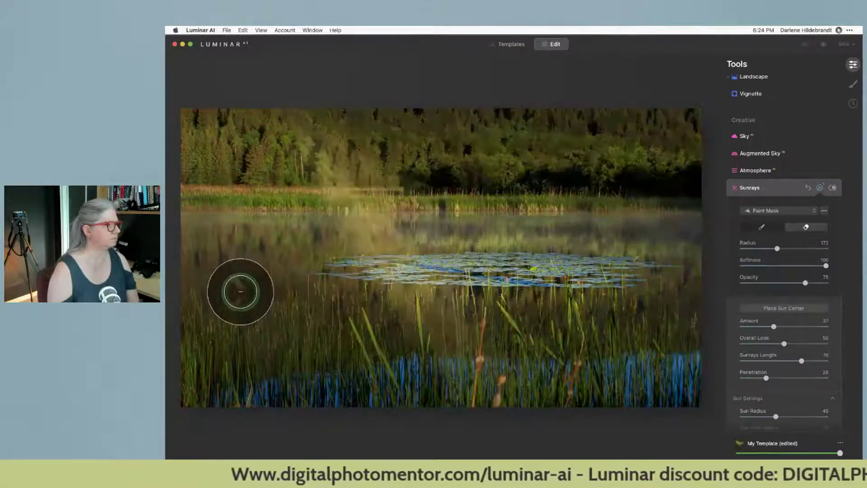
mouse_move(407, 326)
mouse_down()
mouse_move(435, 319)
mouse_move(463, 353)
mouse_move(357, 315)
mouse_move(491, 328)
mouse_move(376, 346)
mouse_move(266, 341)
mouse_move(312, 308)
mouse_move(332, 377)
mouse_move(533, 372)
mouse_up()
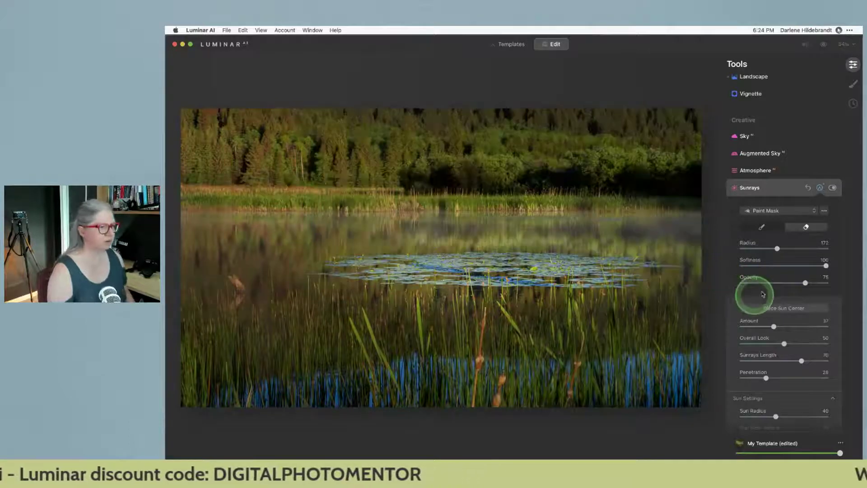
click(819, 198)
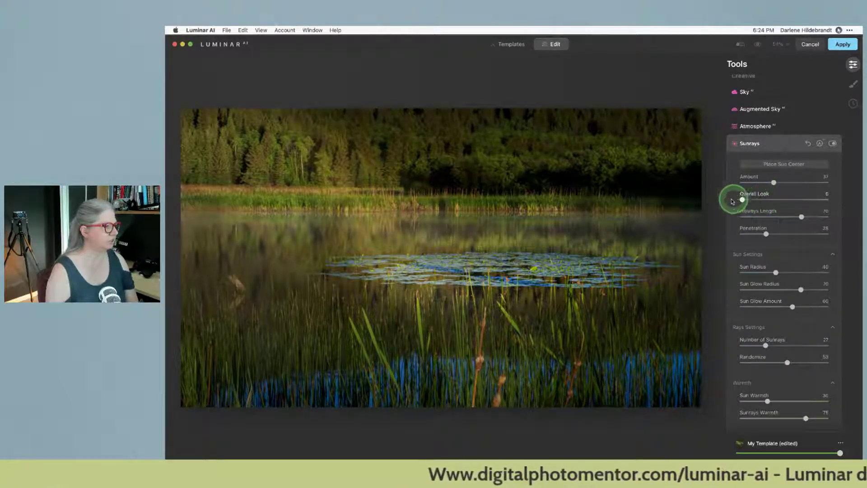
Set the Sunrays overall look to 30 and the amount to 50
drag(733, 202, 786, 183)
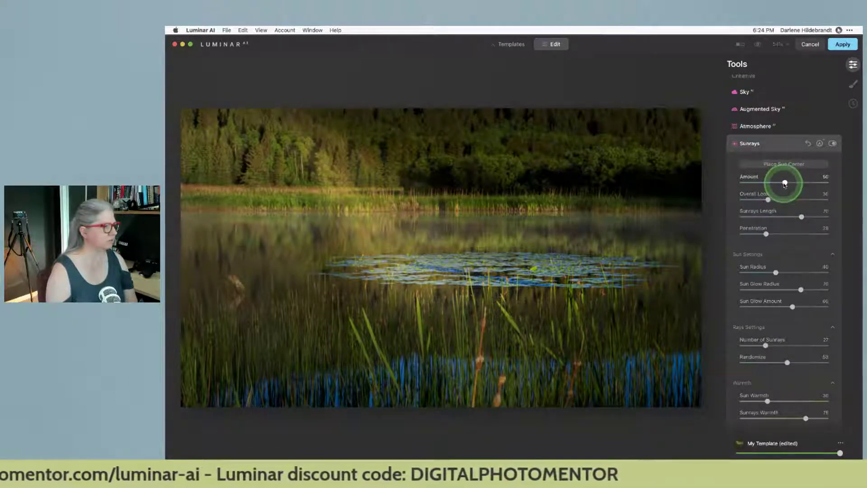
click(776, 273)
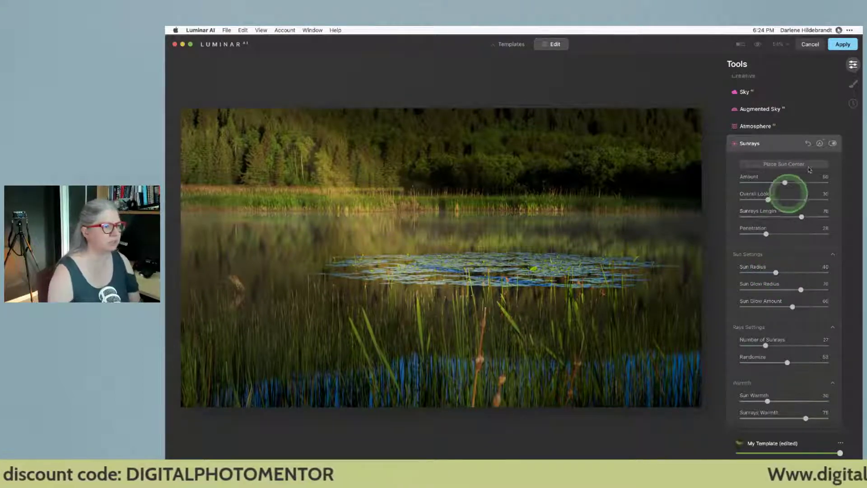
Paint the sunrays softly back into the mask at 20 opacity over the water and trees on the photo's left side
click(820, 144)
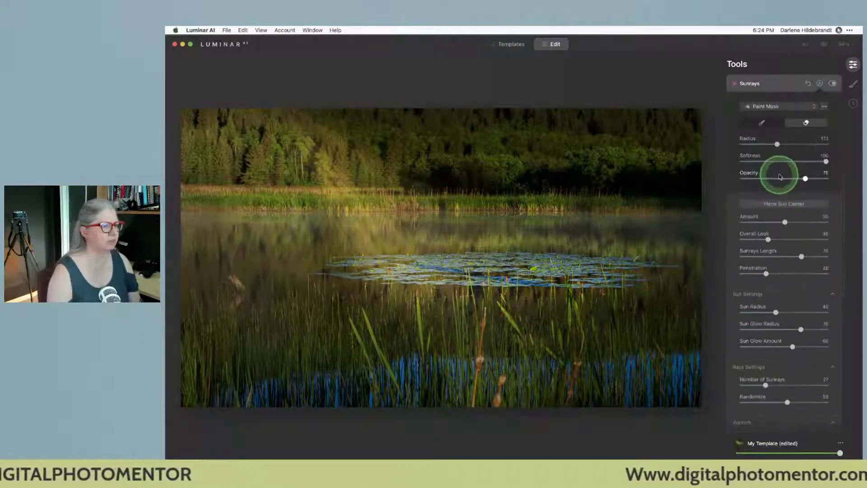
click(762, 123)
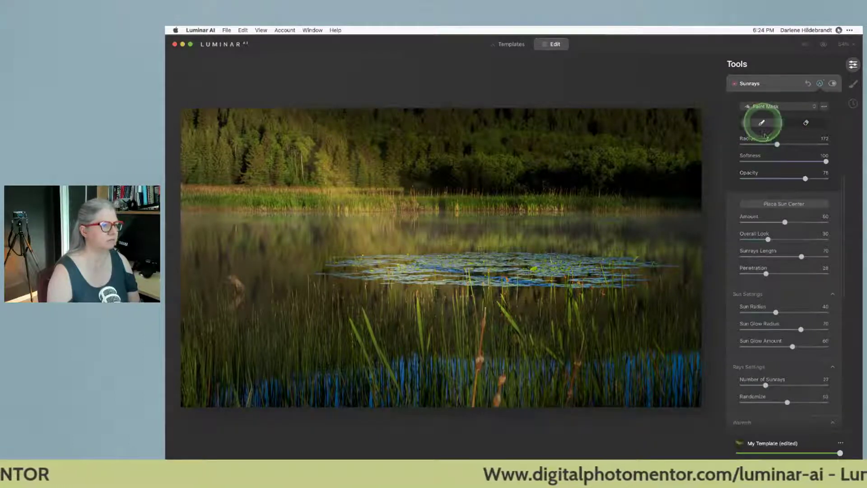
click(760, 178)
mouse_move(259, 220)
mouse_down()
mouse_move(299, 311)
mouse_move(286, 250)
mouse_move(290, 221)
mouse_move(232, 264)
mouse_move(227, 244)
mouse_move(317, 246)
mouse_move(271, 277)
mouse_move(259, 246)
mouse_move(261, 269)
mouse_move(214, 258)
mouse_move(208, 271)
mouse_move(213, 278)
mouse_move(266, 221)
mouse_move(197, 253)
mouse_move(270, 336)
mouse_move(455, 370)
mouse_move(267, 374)
mouse_move(188, 354)
mouse_move(251, 264)
mouse_move(255, 240)
mouse_move(226, 220)
mouse_move(225, 244)
mouse_up()
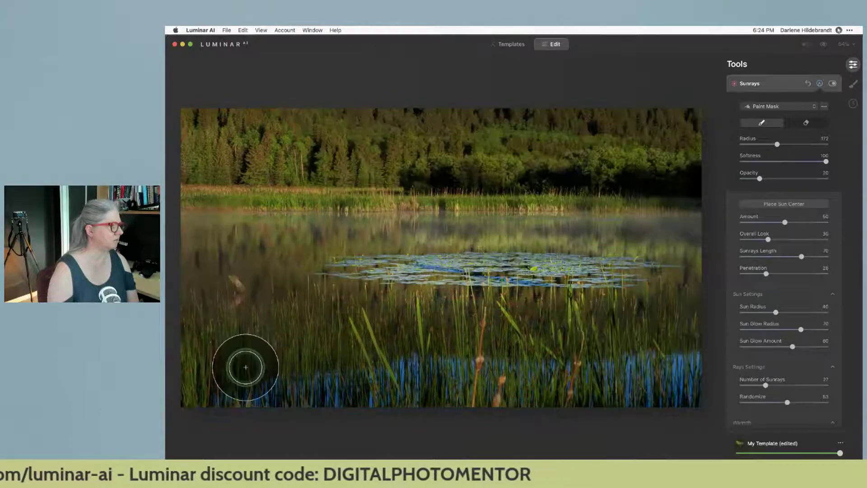
mouse_move(230, 146)
mouse_down()
mouse_move(197, 121)
mouse_move(196, 134)
mouse_move(233, 122)
mouse_move(242, 143)
mouse_move(270, 137)
mouse_move(246, 134)
mouse_move(316, 119)
mouse_move(300, 148)
mouse_move(260, 149)
mouse_up()
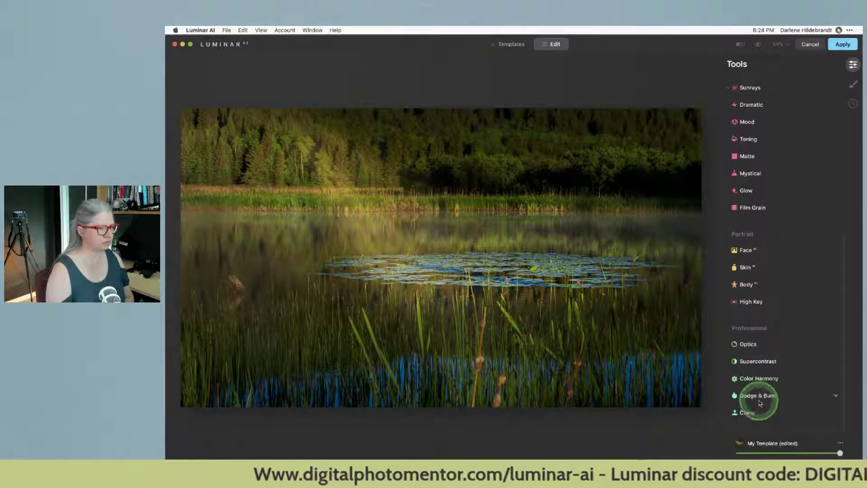
Darken the trees at the photo's upper left with Dodge & Burn at strength 14, enlarging the brush to 220
click(759, 397)
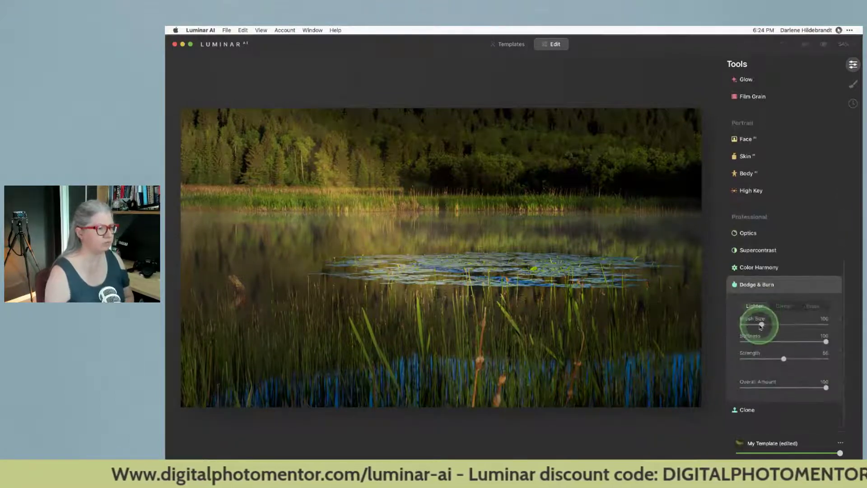
click(781, 306)
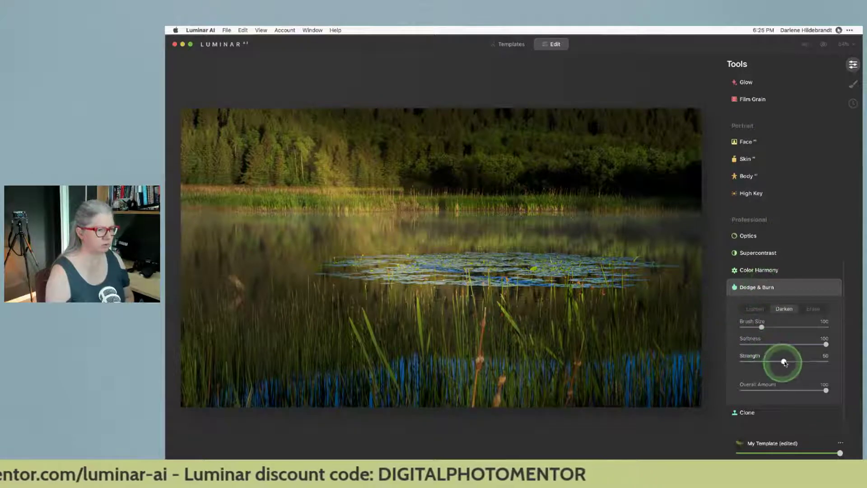
drag(785, 362, 759, 362)
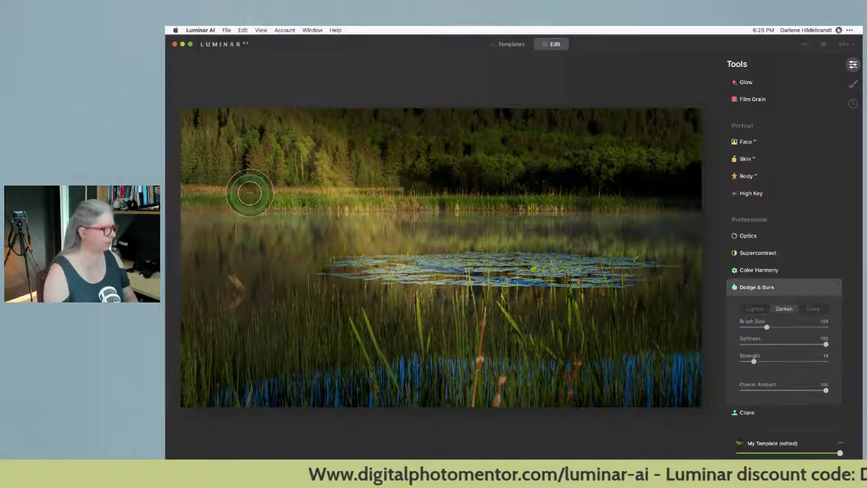
key(bracketright)
key(bracketright)
key(bracketright)
key(bracketright)
key(bracketright)
mouse_move(198, 147)
mouse_down()
mouse_move(192, 120)
mouse_move(226, 132)
mouse_move(229, 161)
mouse_move(251, 169)
mouse_up()
key(bracketright)
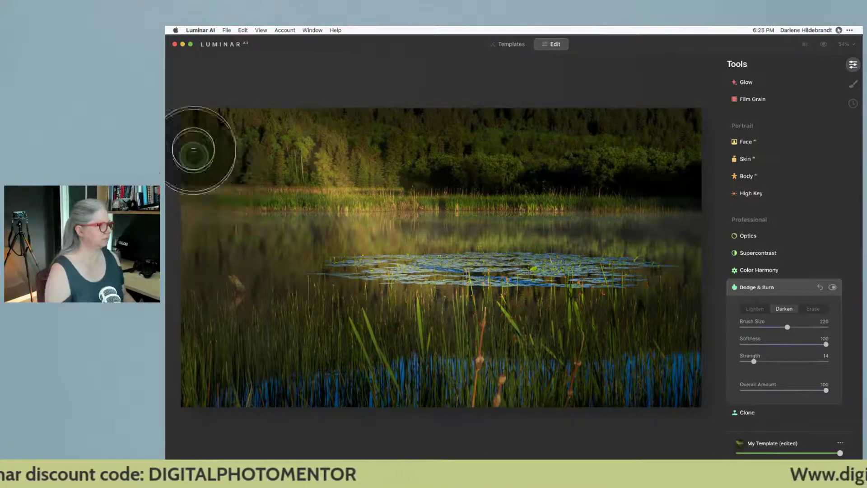
click(797, 292)
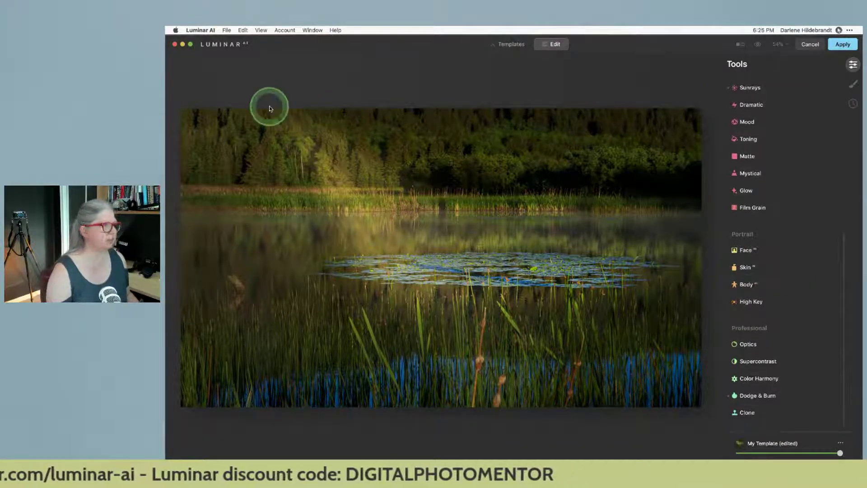
Apply the edits and open the edited lake photo in Loupe view in the Lightroom Classic Library
click(841, 46)
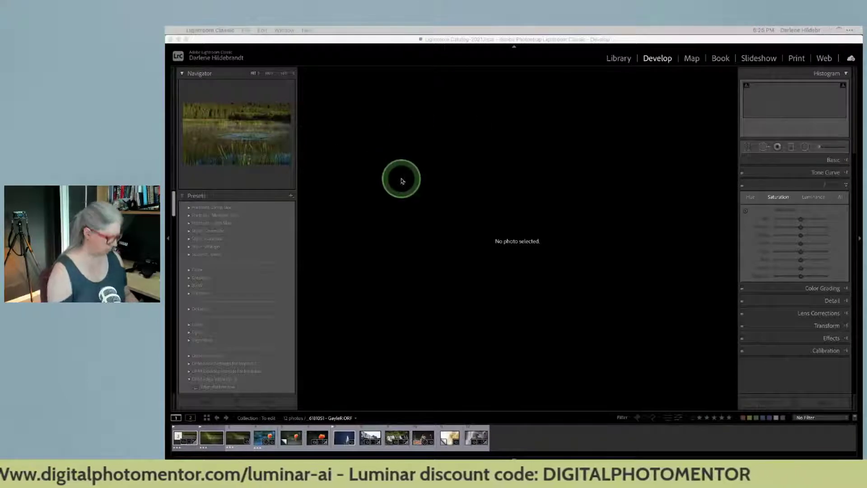
key(g)
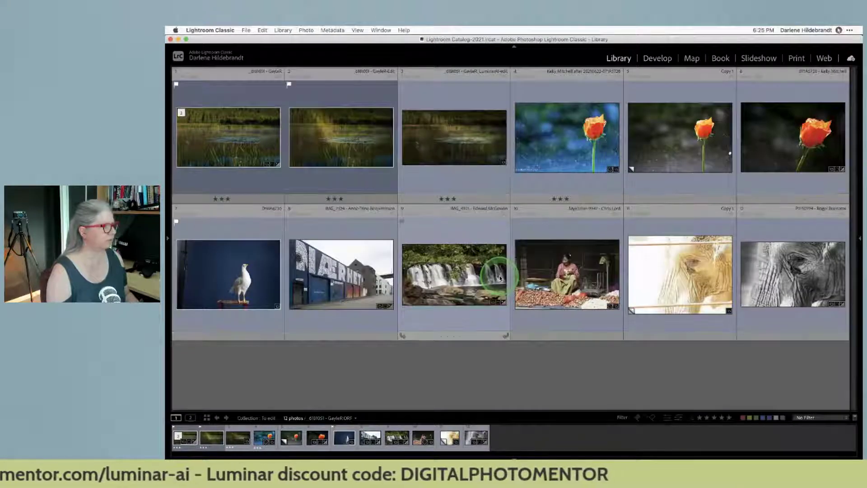
click(344, 162)
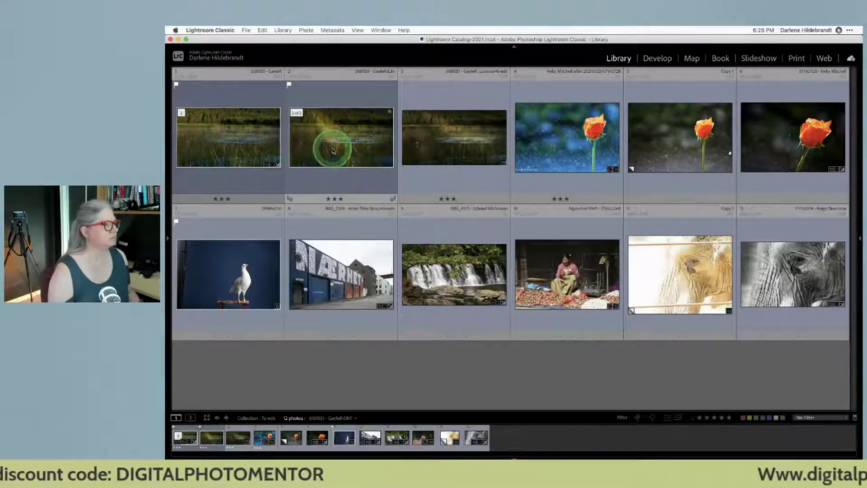
double_click(334, 150)
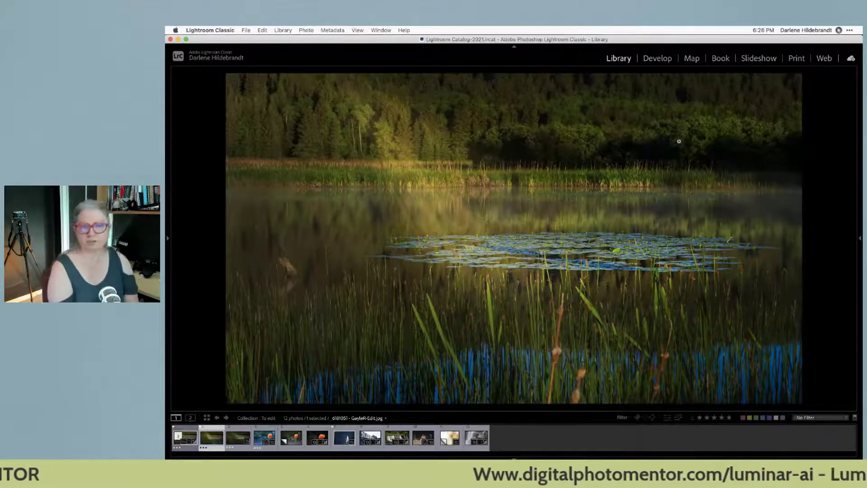
Compare the new lake edit with the earlier LuminarAI-edit version next to it
key(Right)
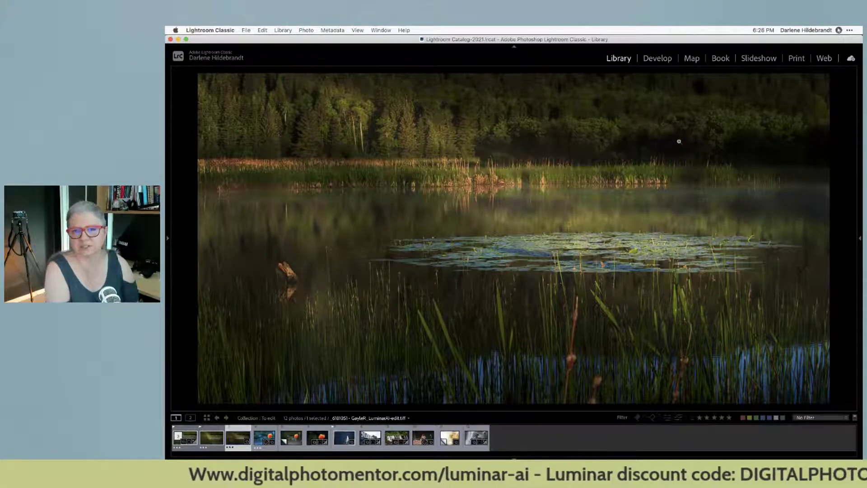
key(Left)
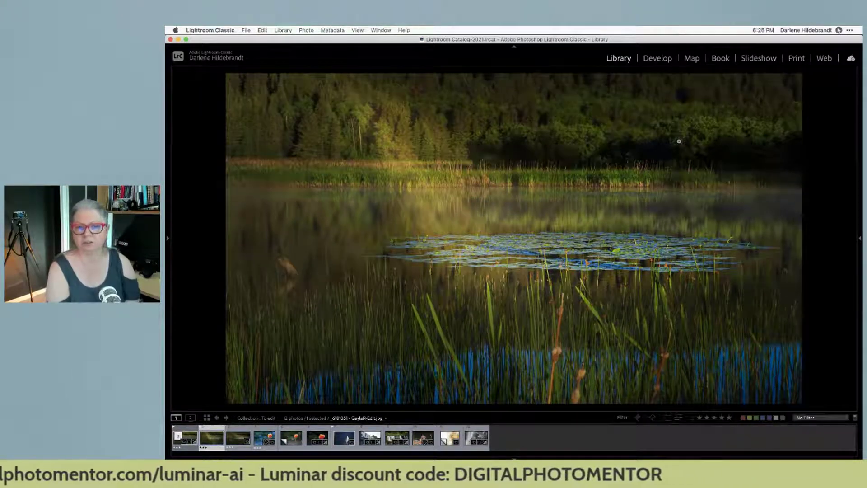
key(Right)
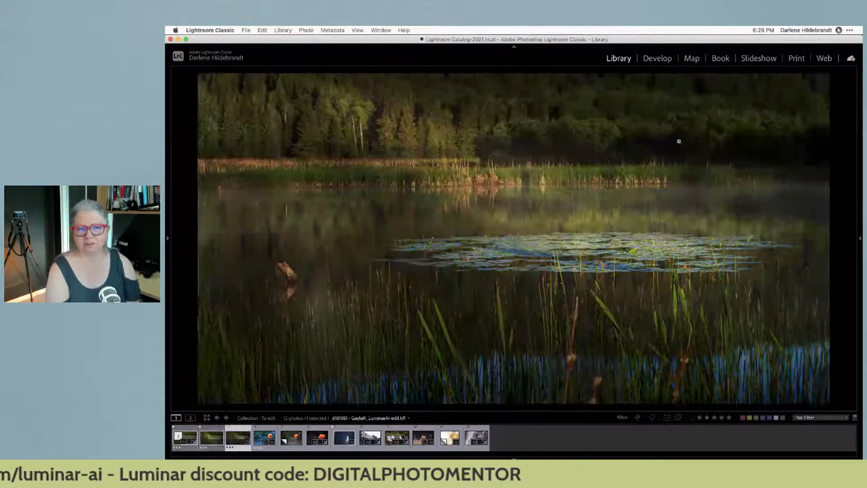
key(Left)
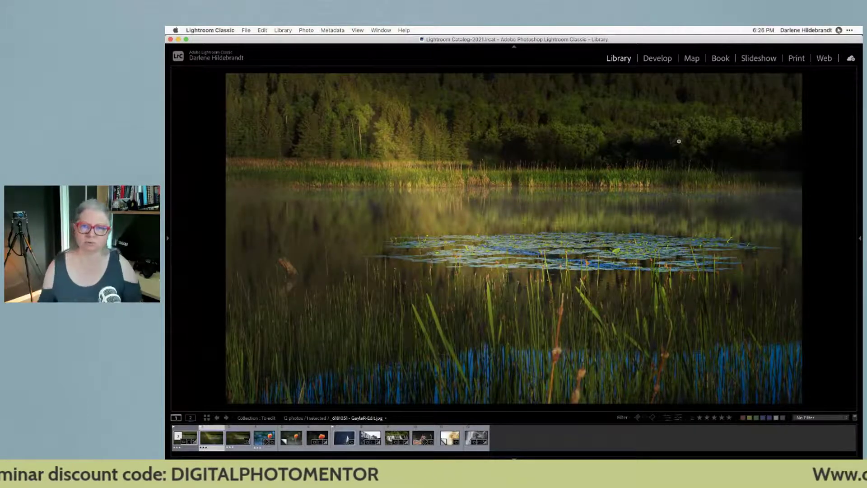
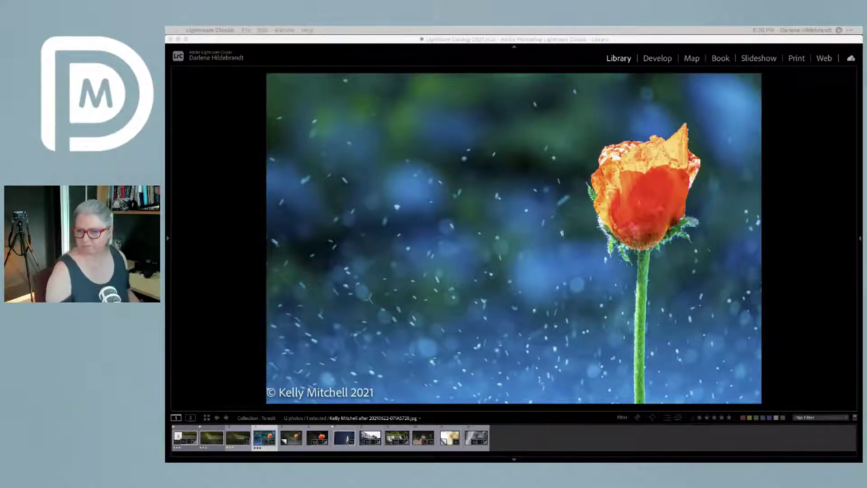
Compare the blue-background poppy edit with the virtual copy and the raw poppy photo, and return to the photo grid
click(782, 256)
key(Right)
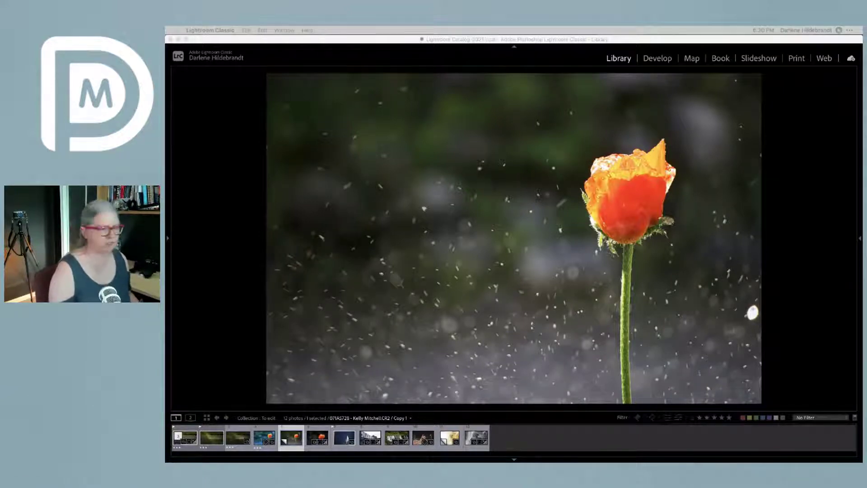
click(785, 290)
key(Left)
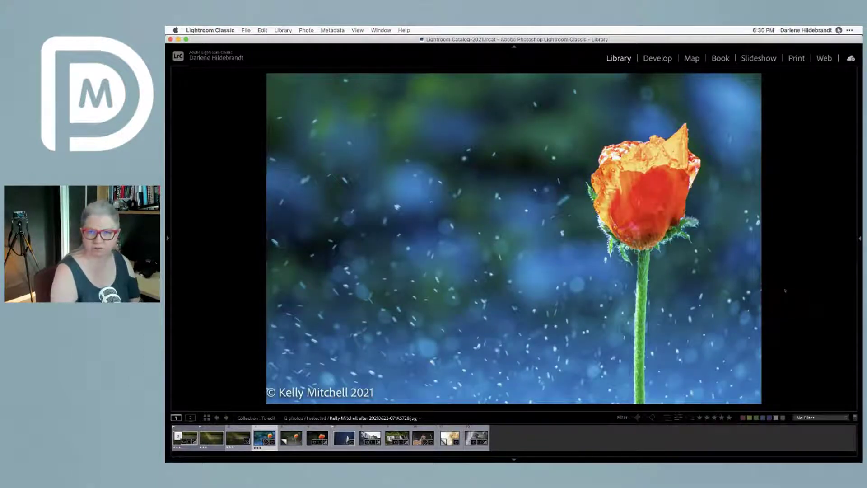
key(Right)
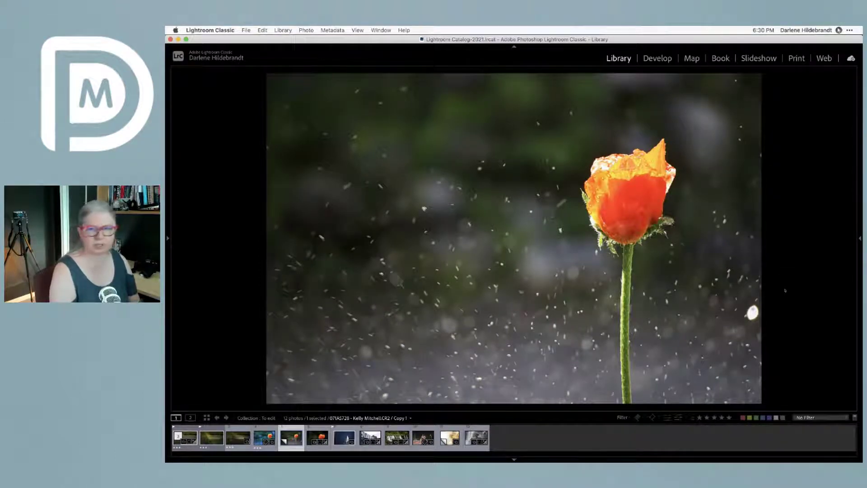
key(Right)
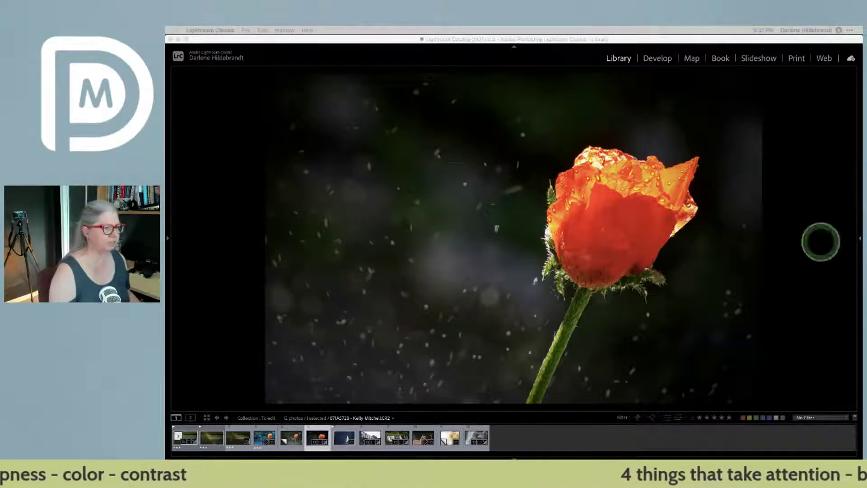
click(771, 173)
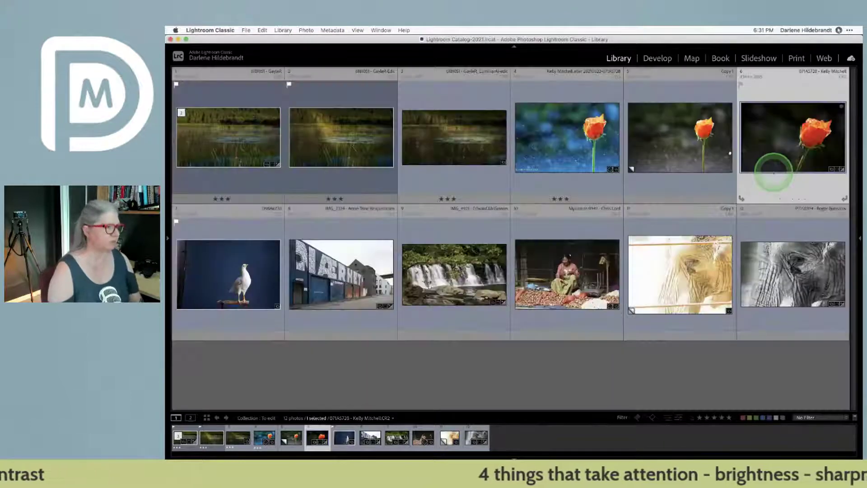
Open the raw poppy photo for developing and compare its edited state with the unedited version
key(g)
key(e)
key(d)
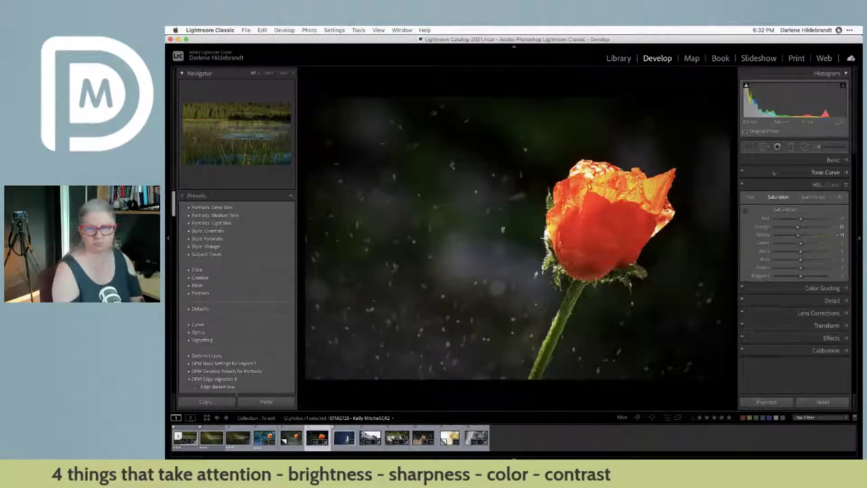
key(backslash)
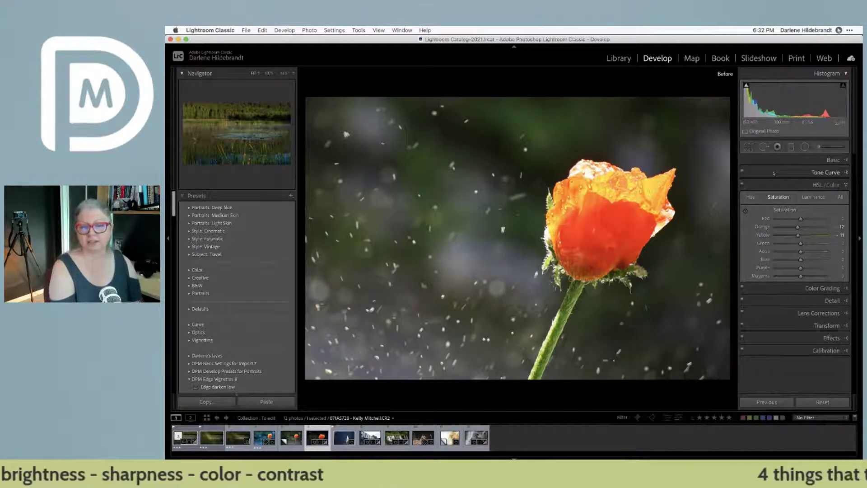
key(backslash)
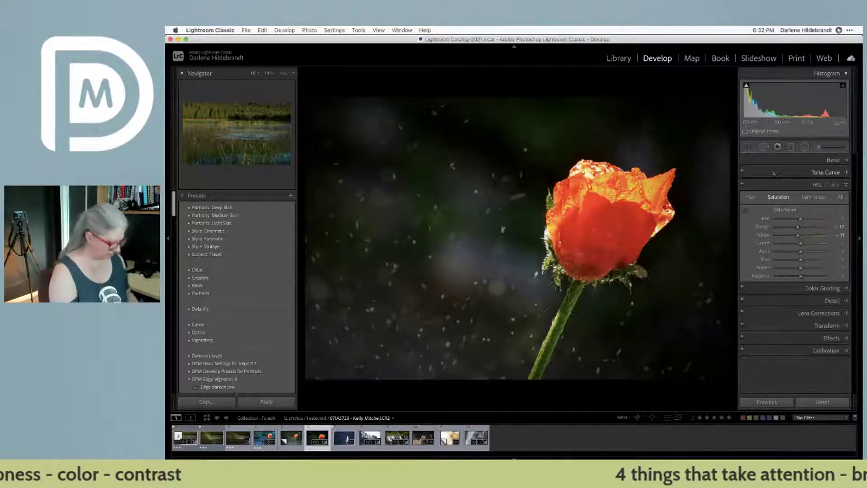
Rotate the poppy photo 180 degrees and compare it before and after editing, also with the surrounding interface blacked out
key(super+bracketright)
key(super+bracketright)
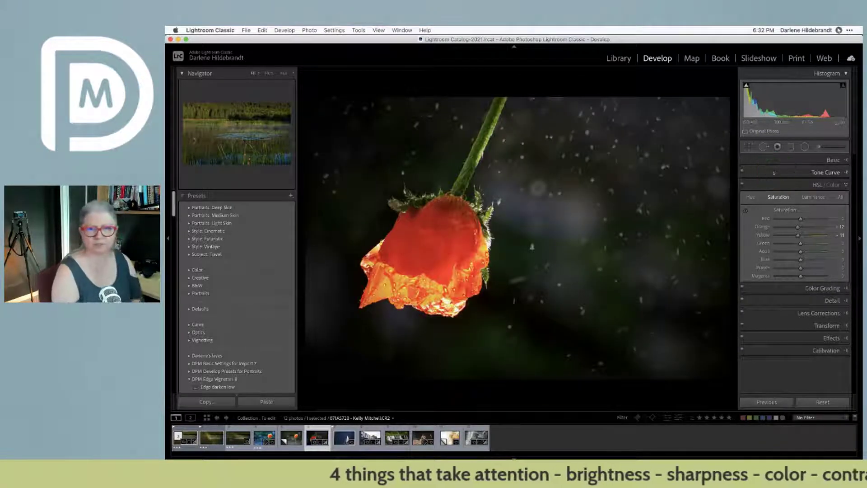
key(backslash)
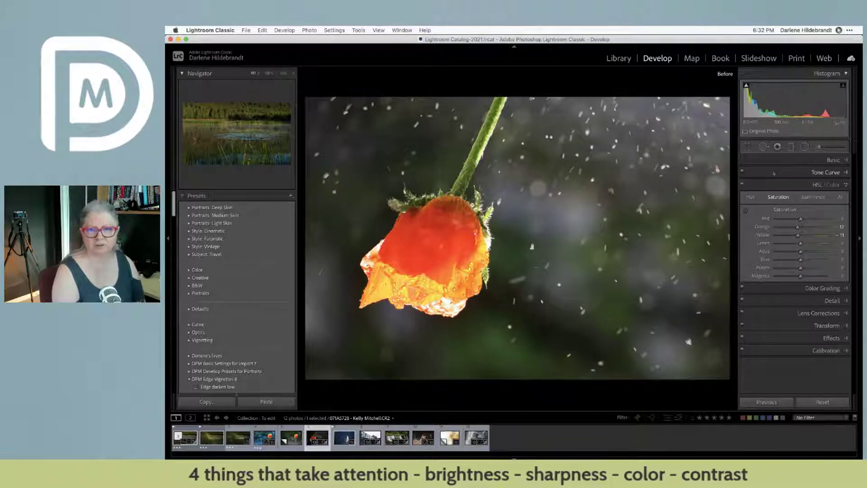
key(backslash)
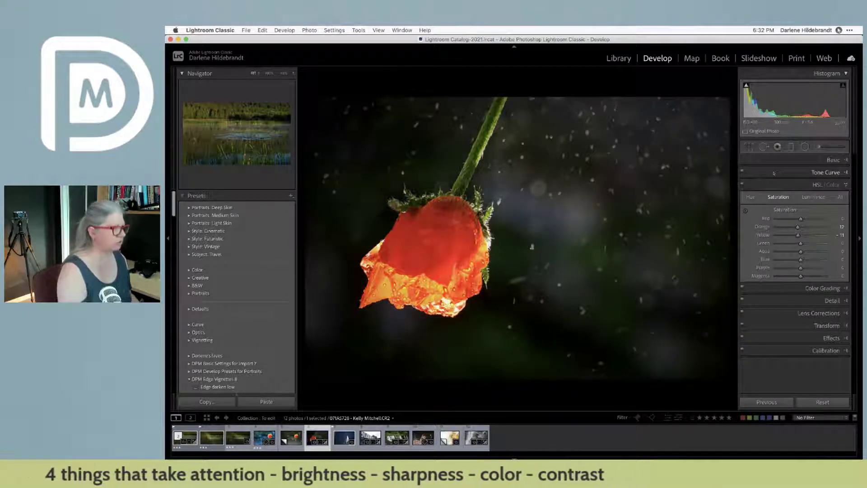
key(l)
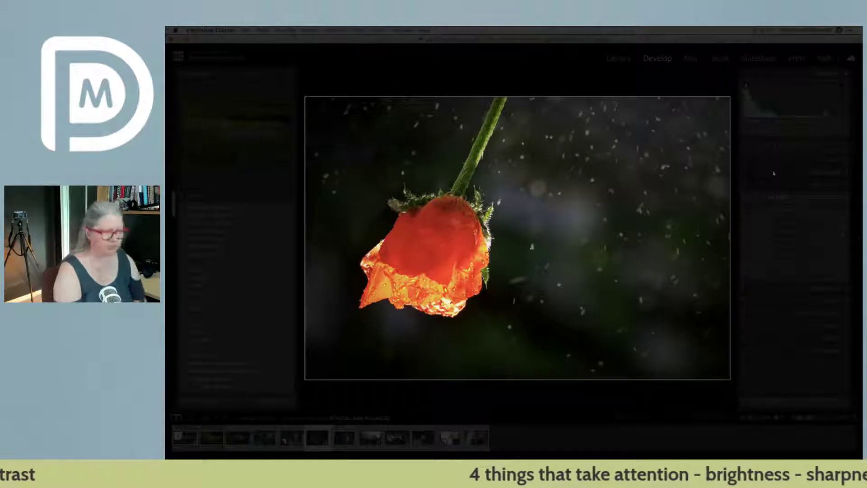
key(backslash)
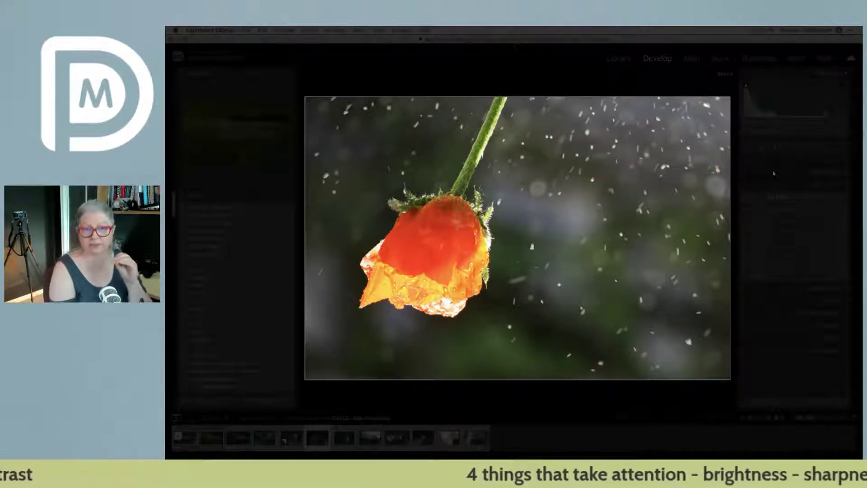
key(backslash)
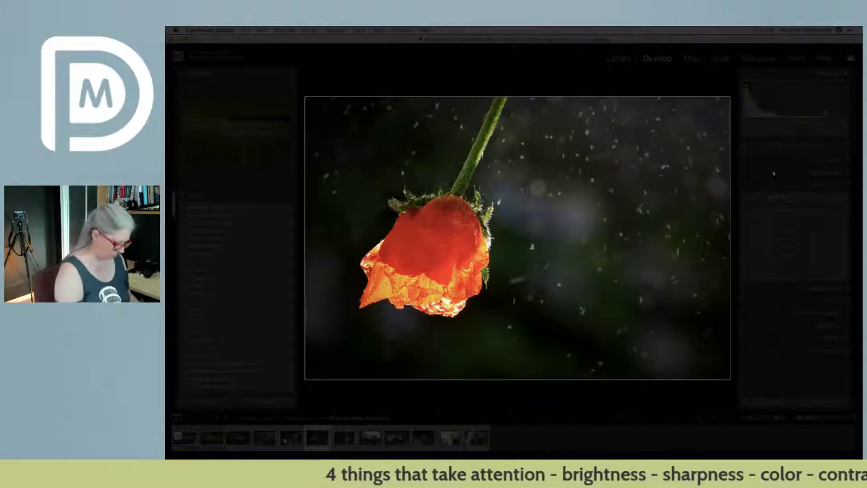
key(l)
key(l)
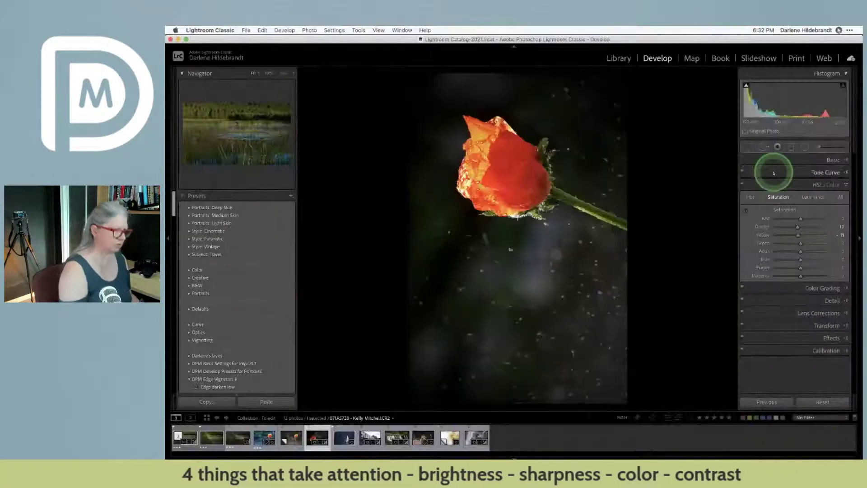
Rotate the poppy photo back upright and examine its crop and straightening
key(super+bracketright)
key(super+bracketright)
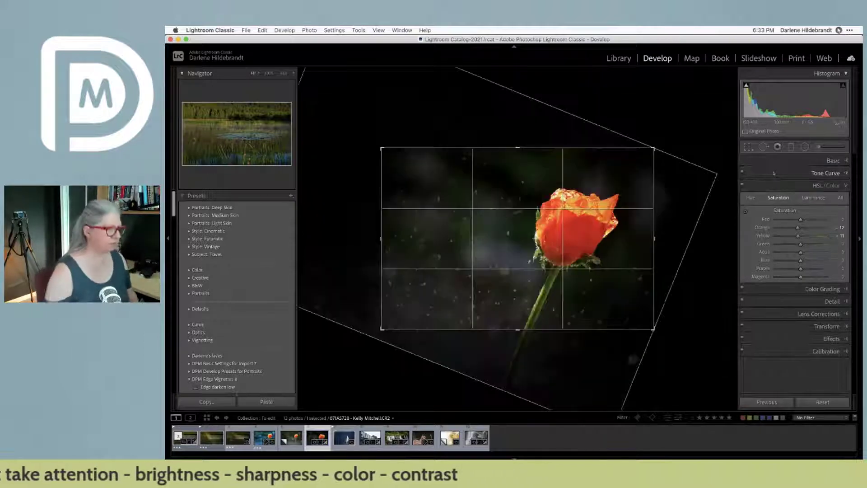
key(r)
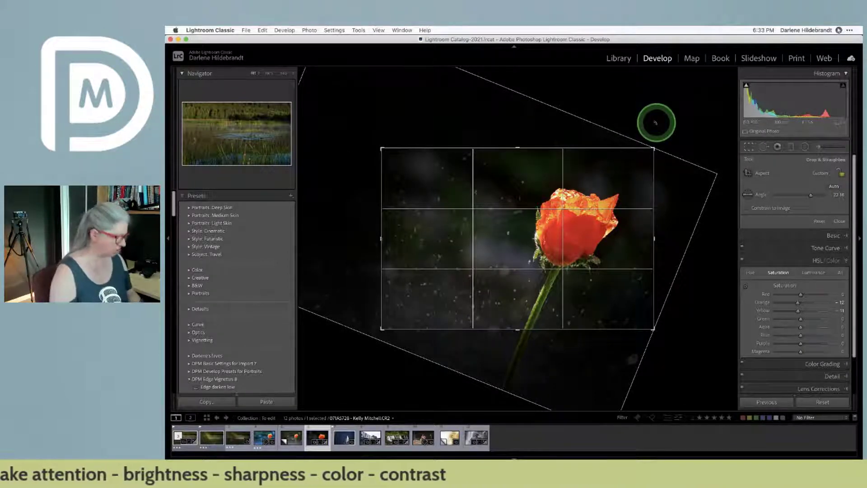
key(Return)
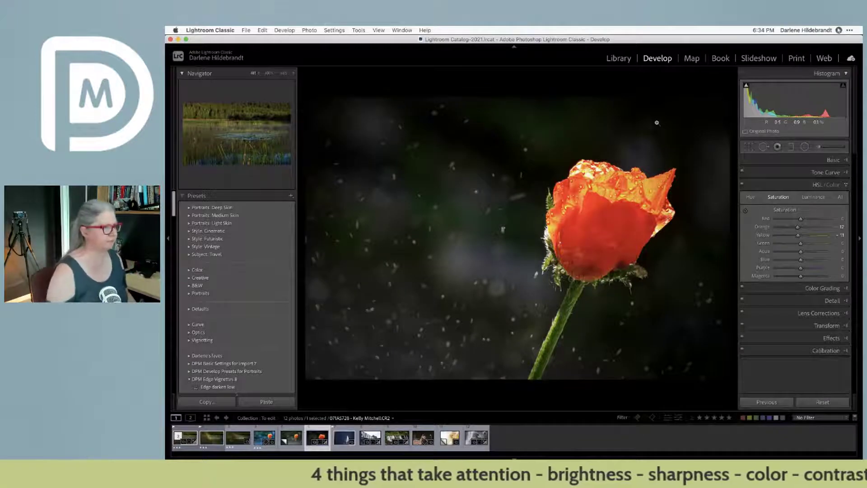
Preview the Camera Matching profiles on the poppy photo and apply Camera Faithful
click(826, 160)
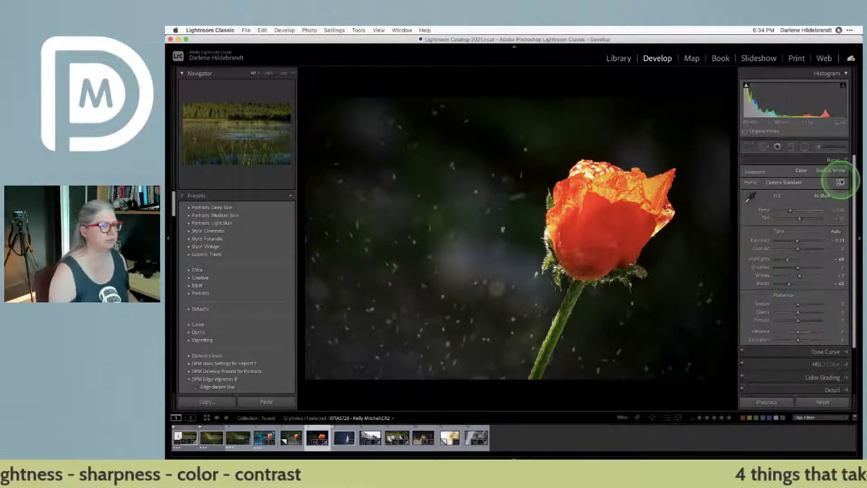
click(840, 183)
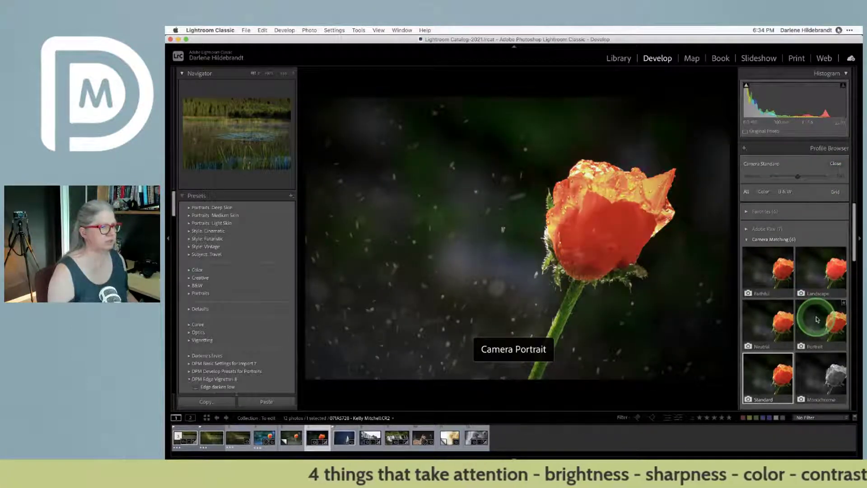
click(816, 276)
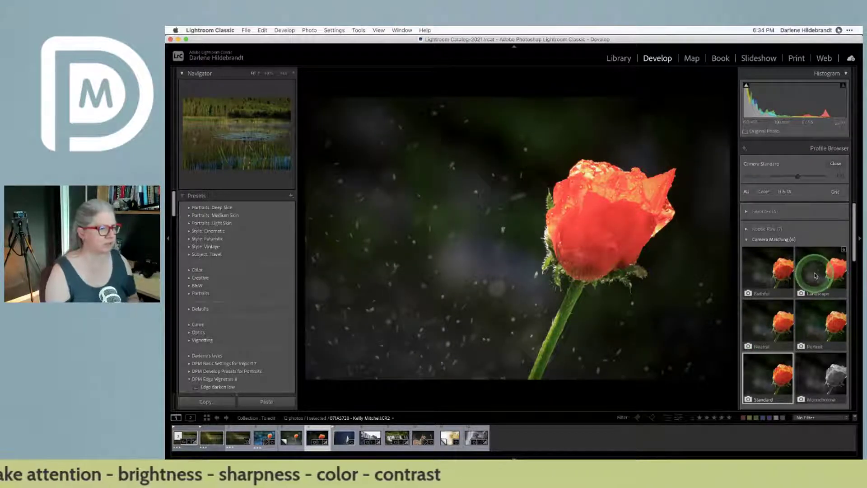
click(816, 324)
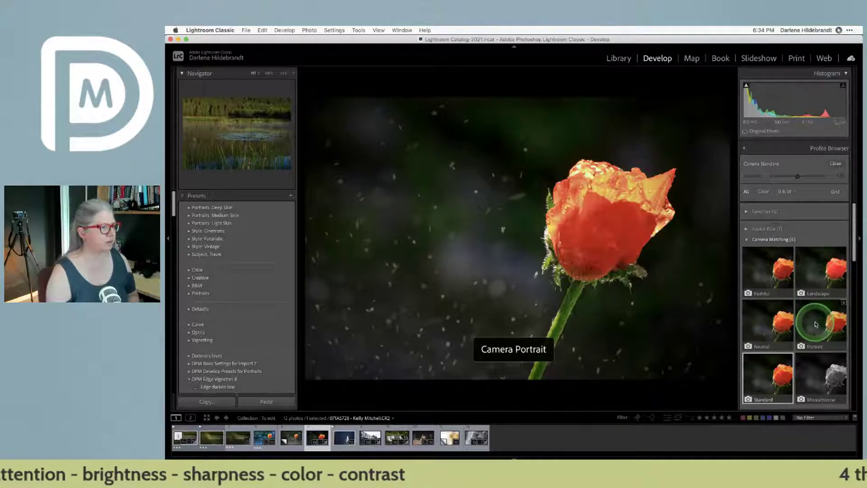
click(777, 261)
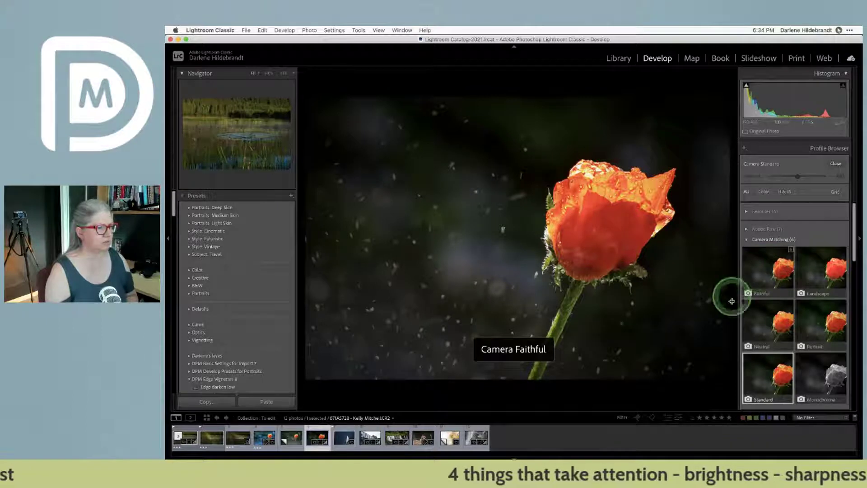
click(773, 315)
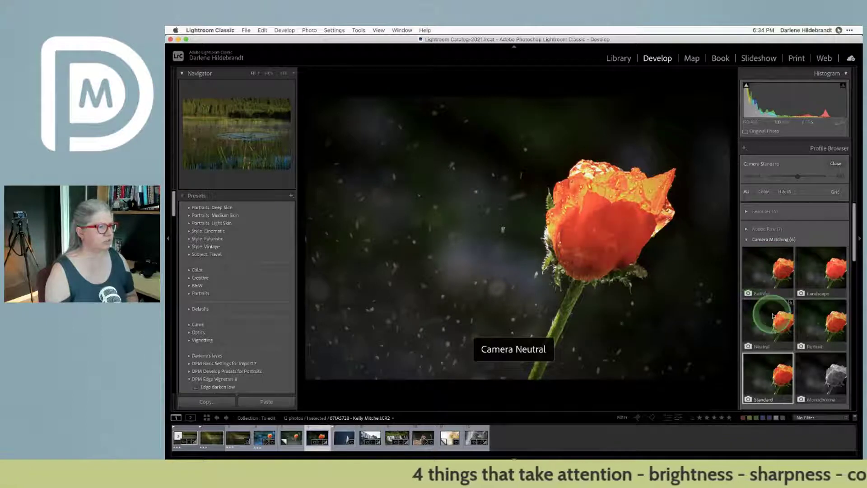
click(760, 274)
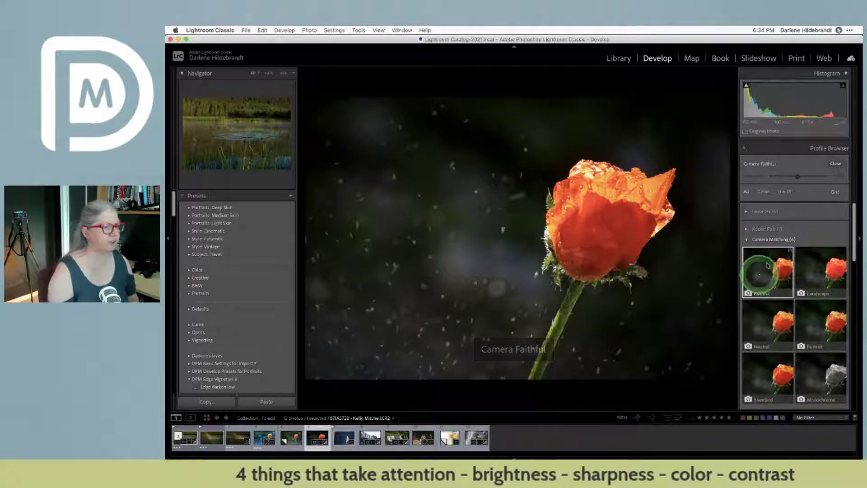
click(834, 163)
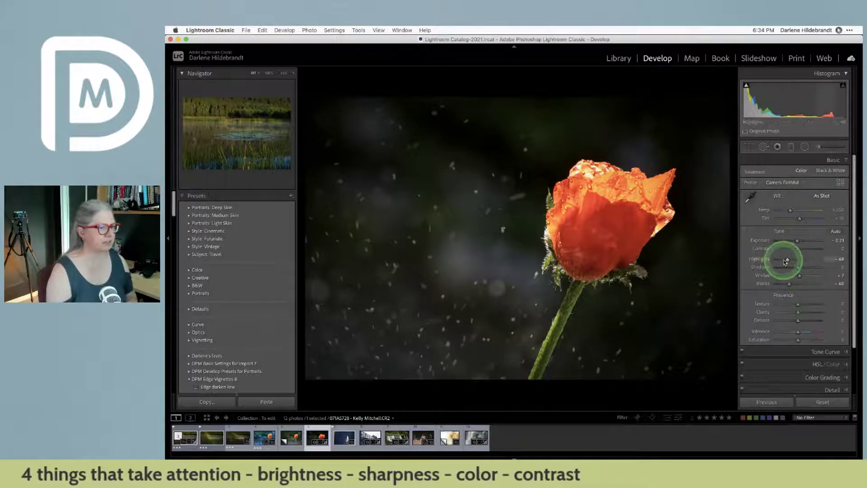
Set the poppy photo's Highlights to -50 and Whites to +9, checking for clipping
mouse_move(787, 260)
mouse_down()
mouse_move(799, 261)
mouse_move(787, 259)
mouse_up()
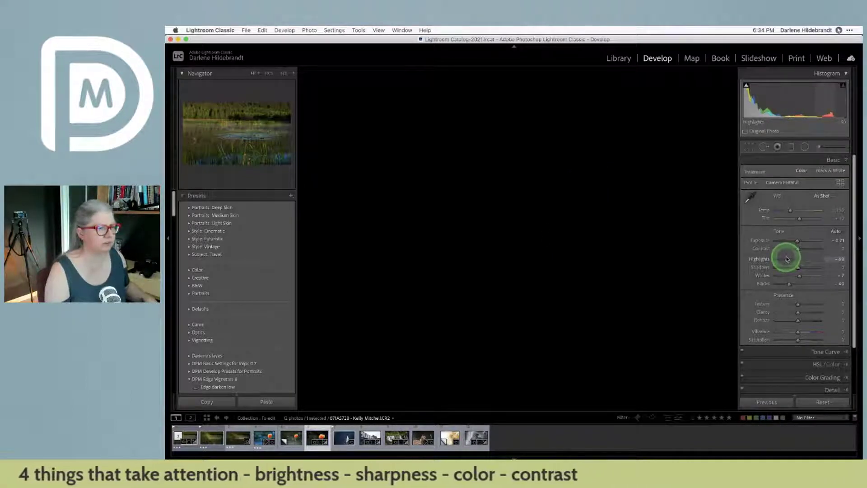
drag(787, 259, 786, 259)
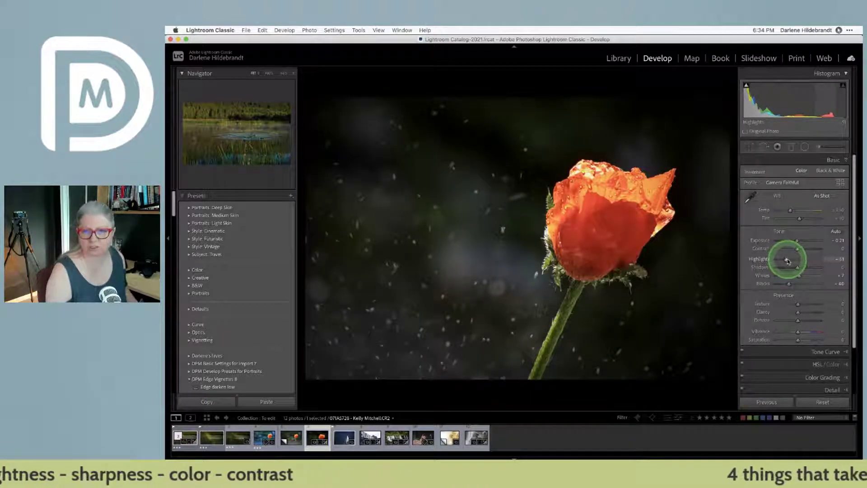
drag(787, 261, 800, 276)
click(799, 276)
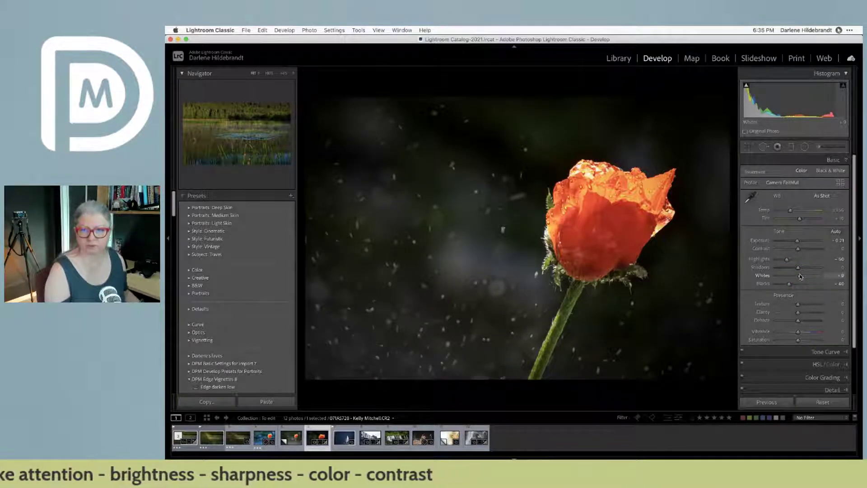
Reset the photo's Blacks, lower them to -43 using the clipping preview, and compare before and after
click(789, 285)
key(alt)
alt+click(789, 283)
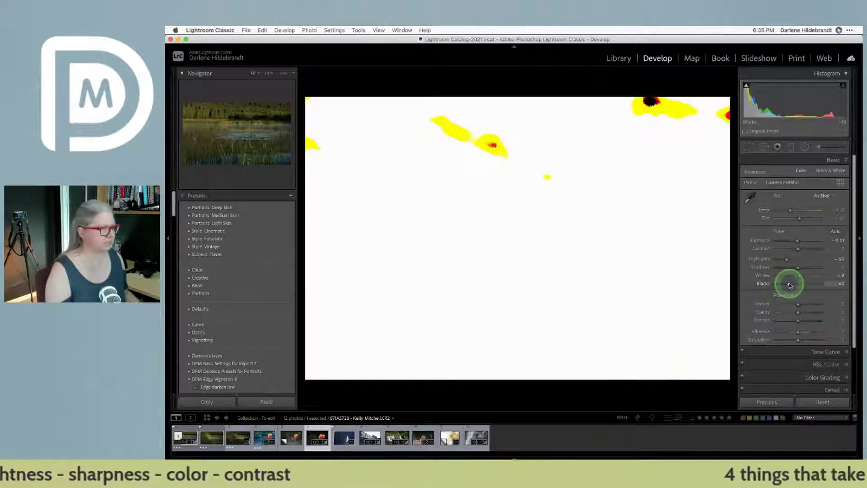
drag(790, 282, 790, 283)
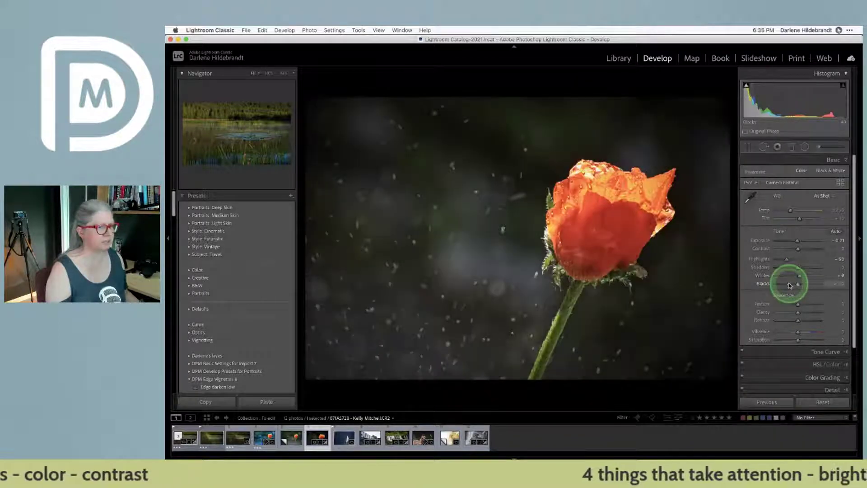
double_click(798, 285)
alt+click(798, 285)
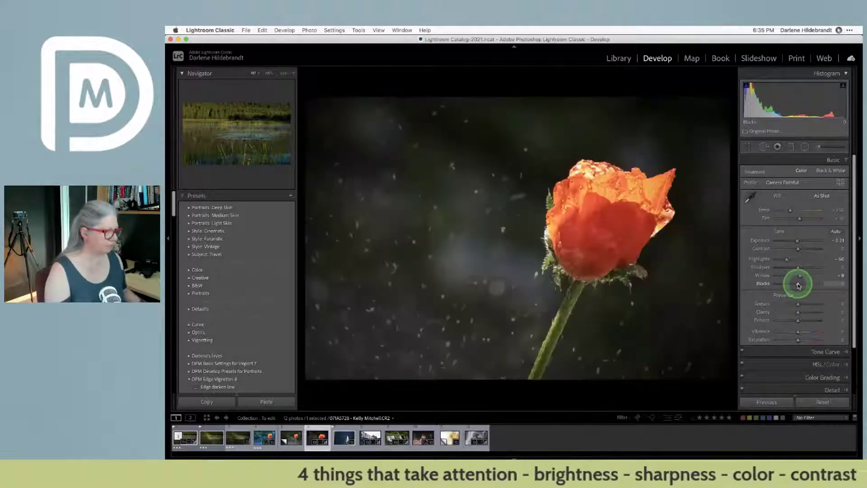
alt+click(799, 285)
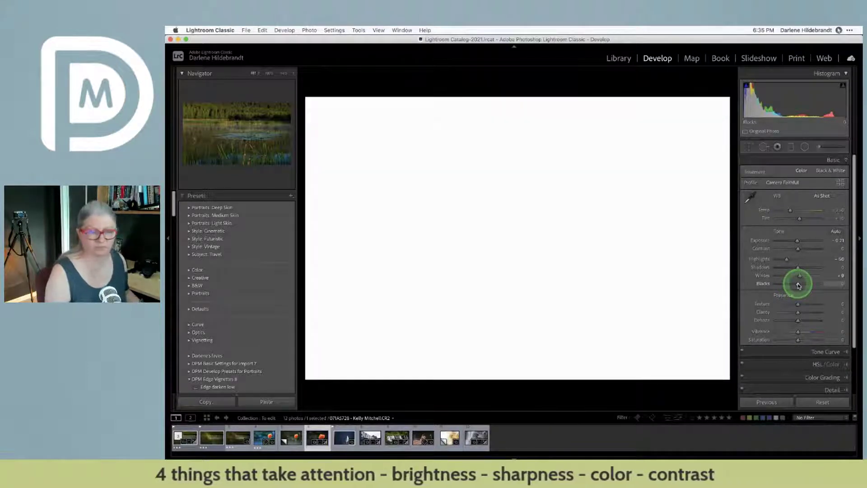
drag(798, 285, 790, 285)
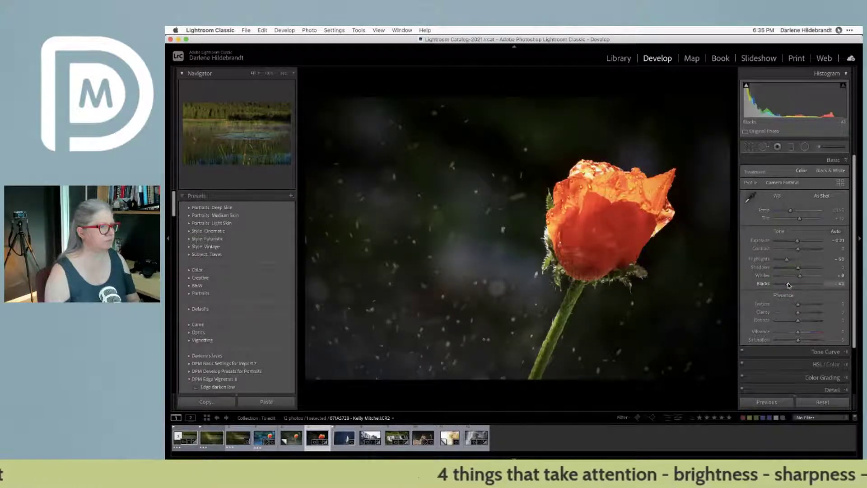
key(backslash)
key(backslash)
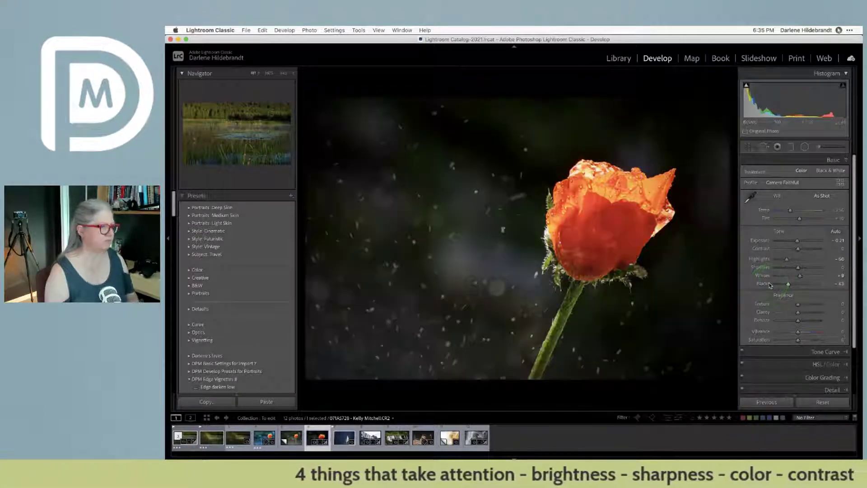
Select the existing radial filter on the poppy flower, check its mask overlay, and reset its Highlights to 0
click(786, 269)
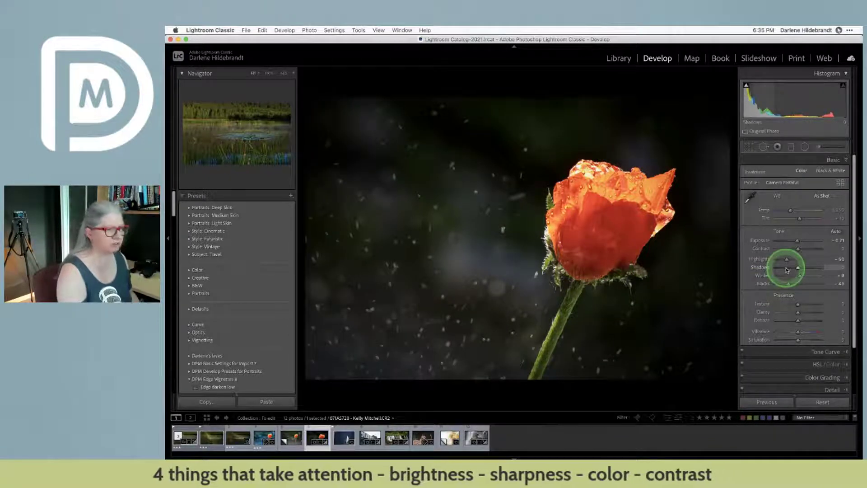
key(shift+m)
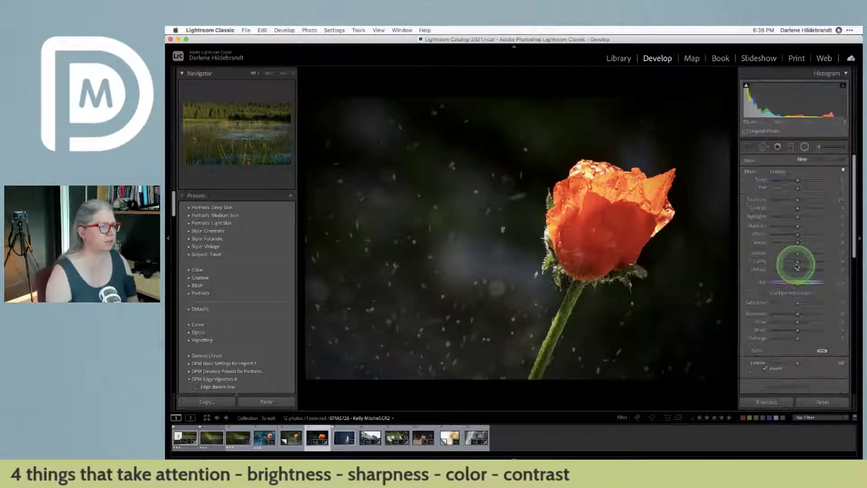
click(605, 250)
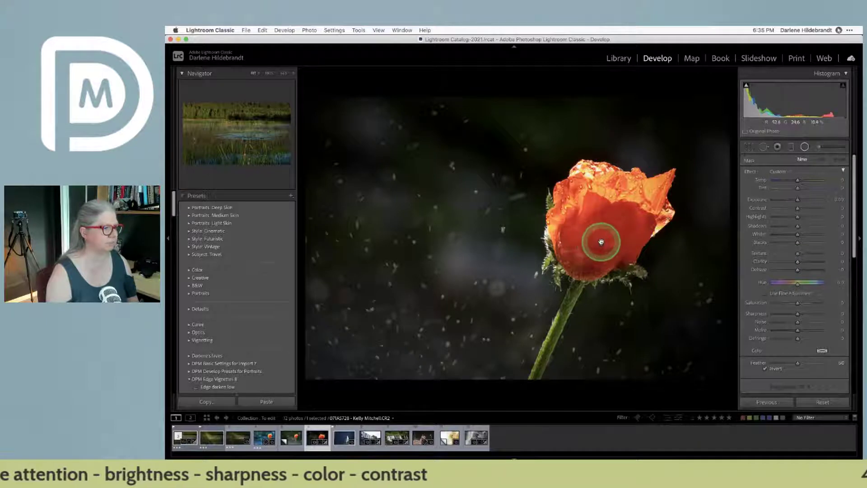
click(600, 241)
key(o)
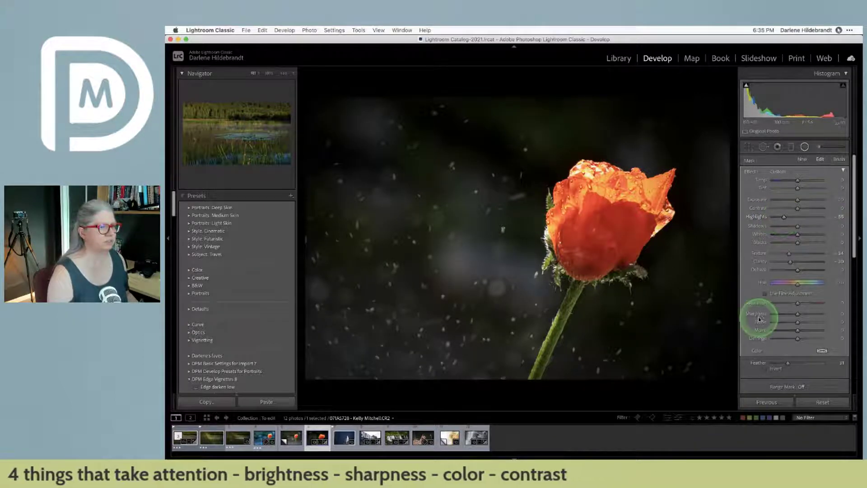
double_click(784, 217)
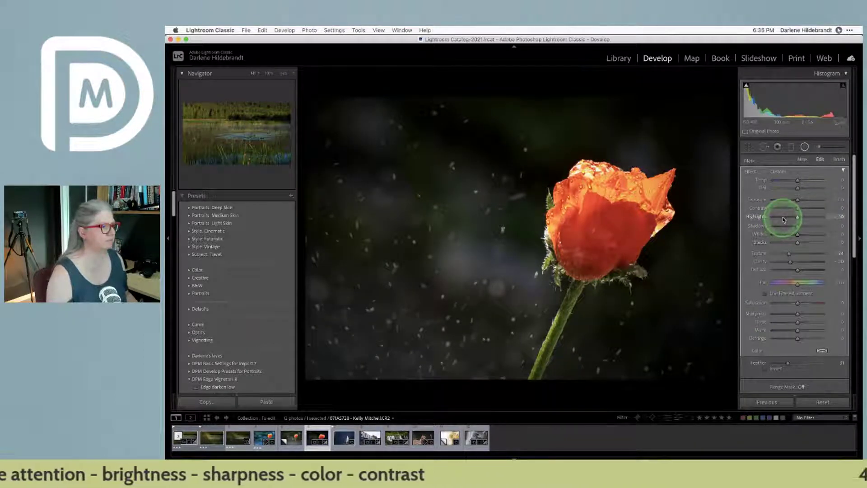
Set the poppy radial filter's Shadows to -62 and compare the photo with the filter off and on
mouse_move(784, 220)
mouse_down()
mouse_move(799, 227)
mouse_move(729, 231)
mouse_move(782, 228)
mouse_up()
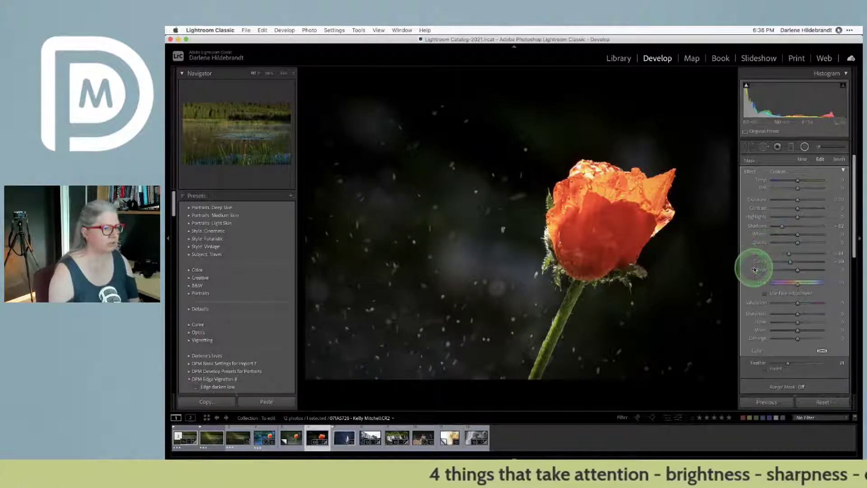
scroll(755, 270, down, 2)
click(747, 363)
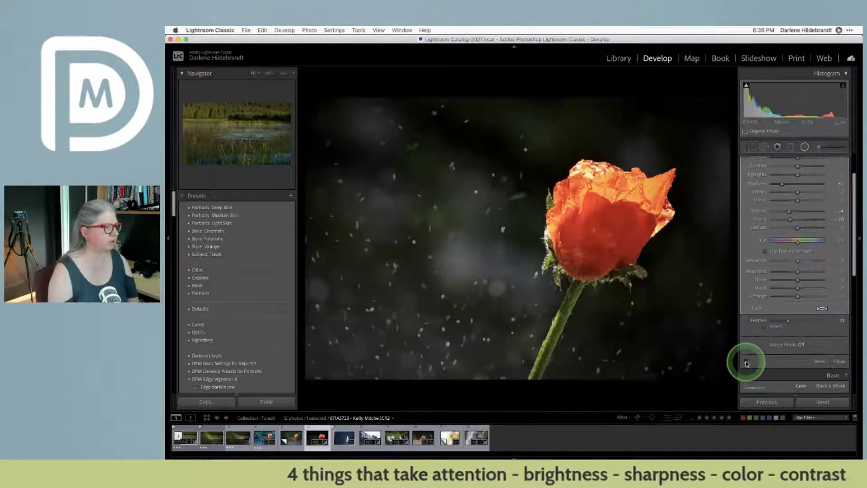
click(746, 363)
click(746, 363)
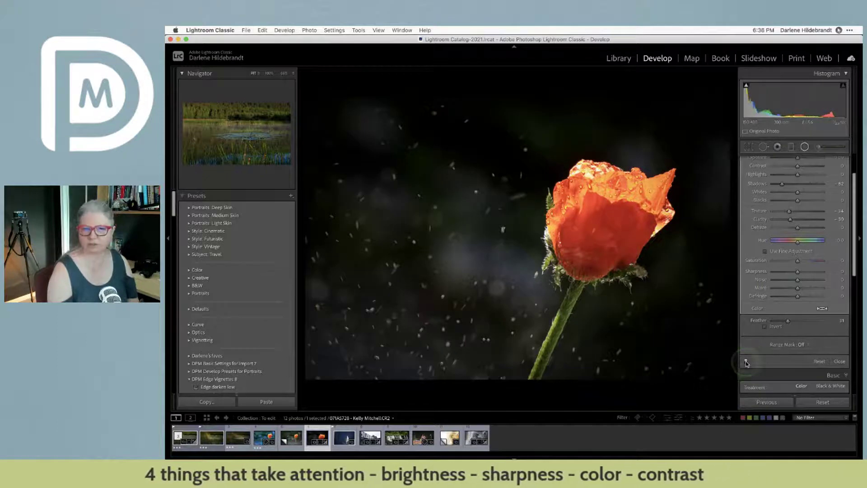
click(746, 362)
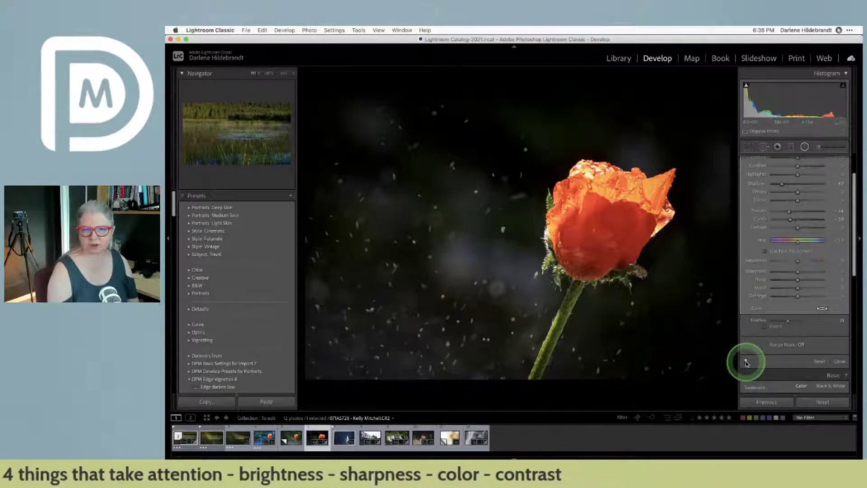
click(746, 363)
click(746, 362)
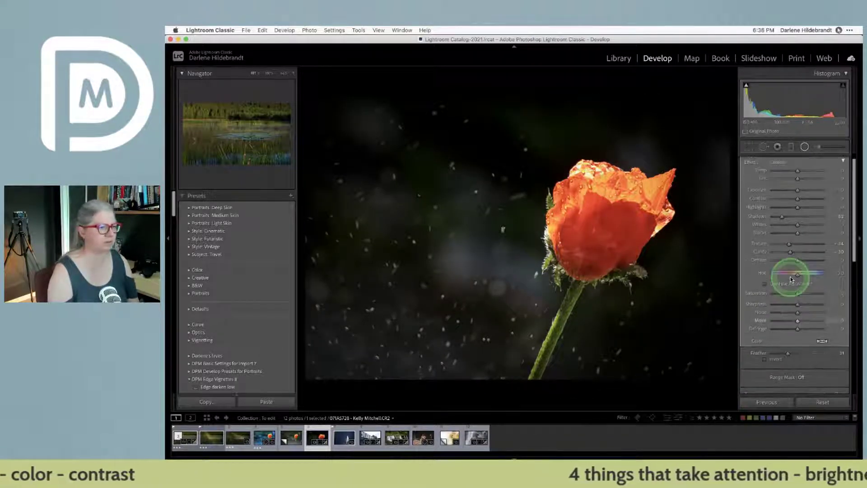
Close the radial filter and compare the poppy photo with its post-crop vignetting off and on
scroll(791, 276, up, 2)
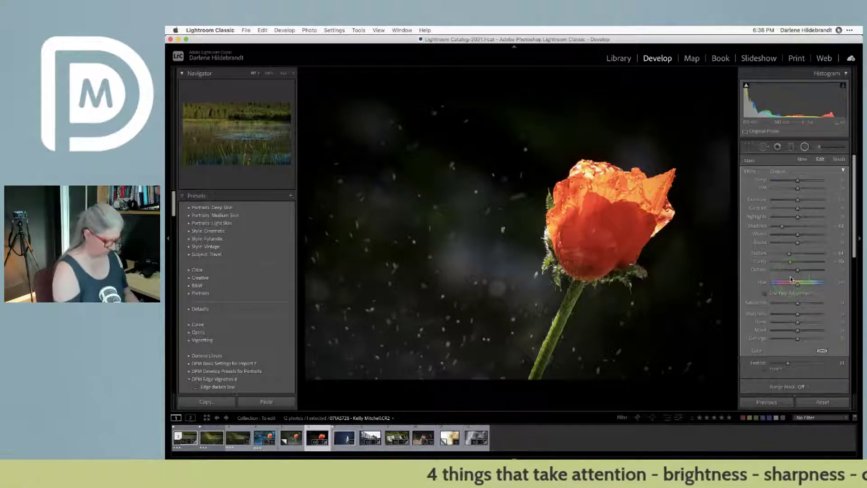
key(shift+m)
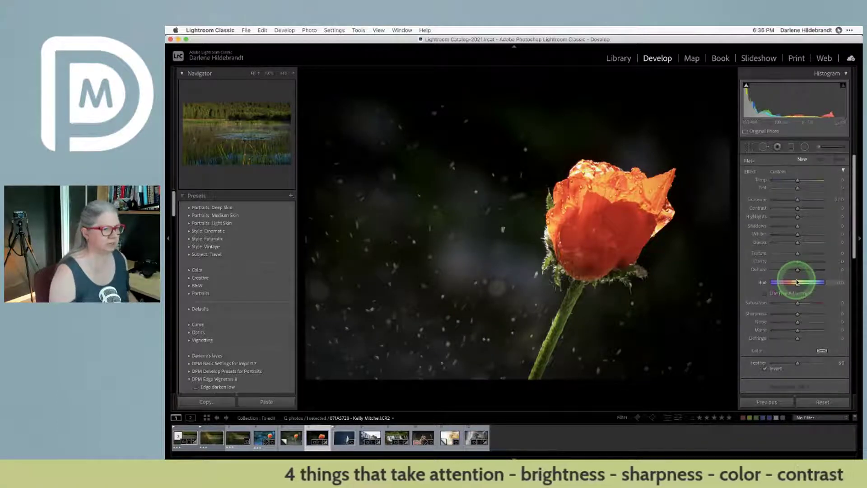
scroll(808, 315, up, 2)
scroll(809, 315, down, 2)
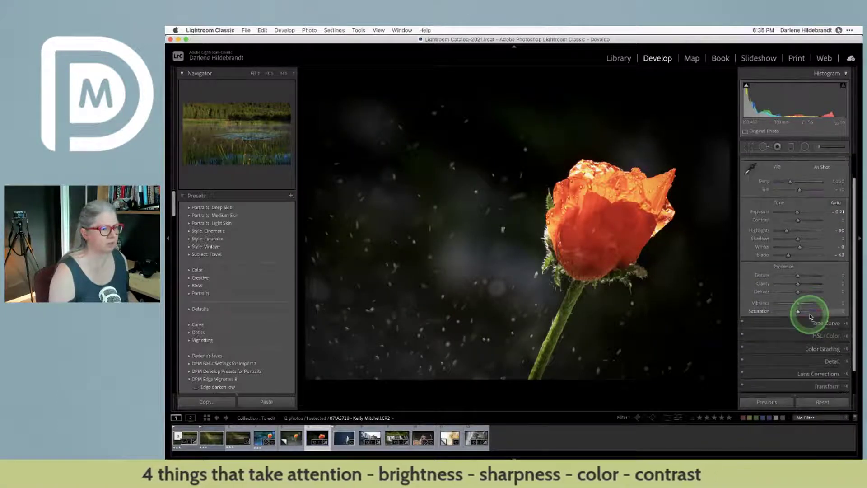
click(830, 370)
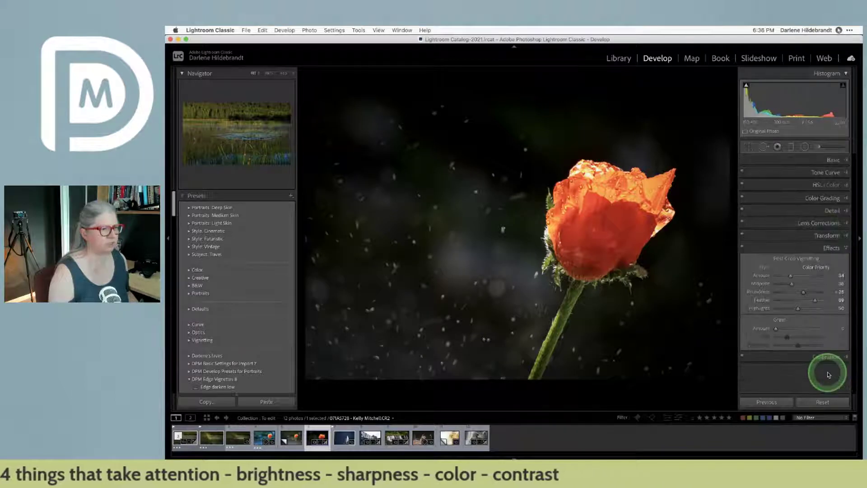
click(742, 249)
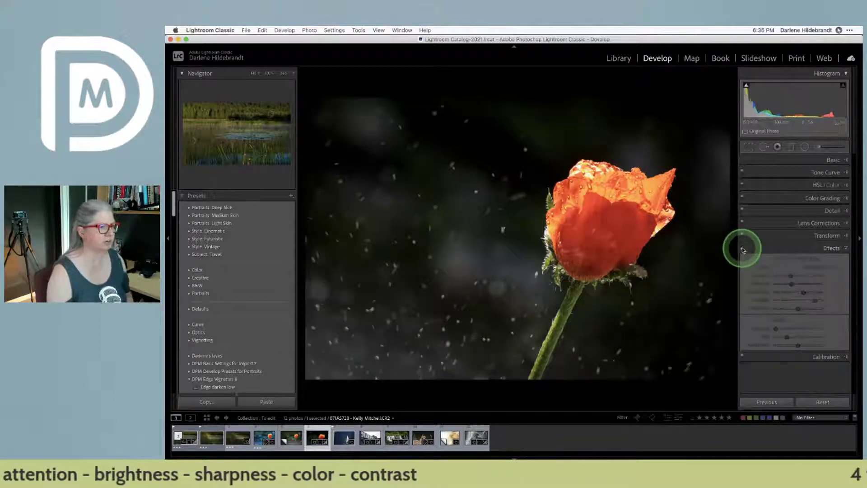
click(743, 249)
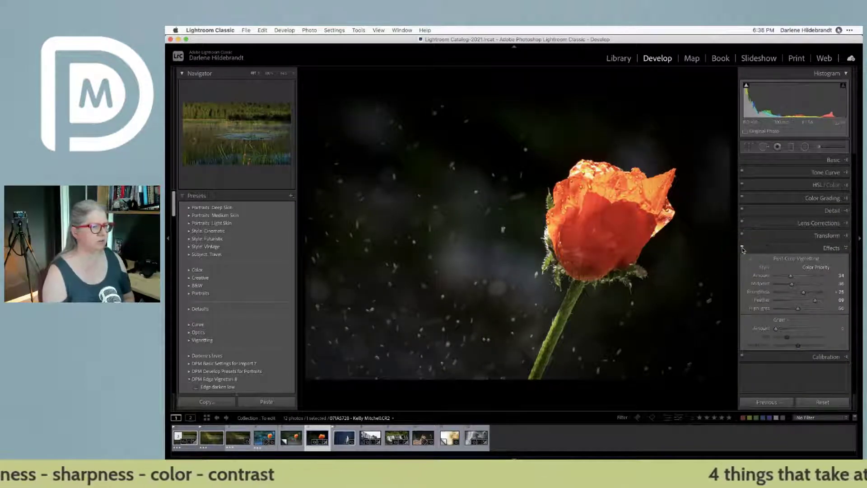
click(743, 248)
click(785, 250)
click(742, 248)
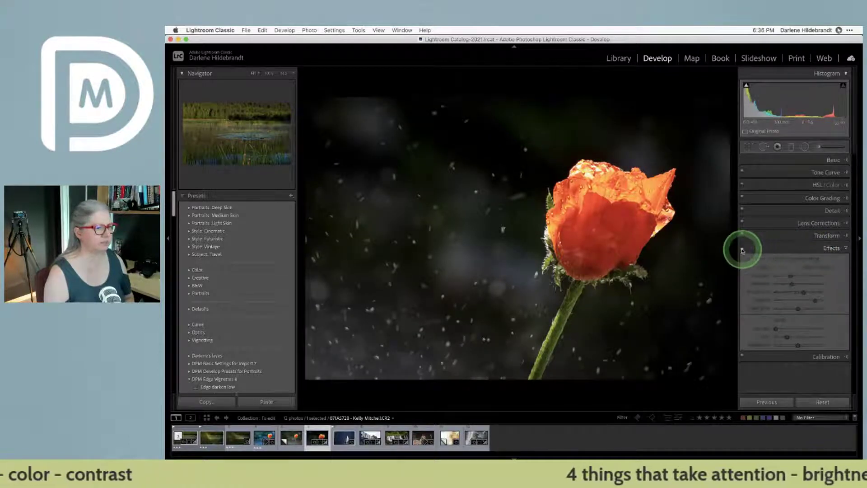
click(768, 323)
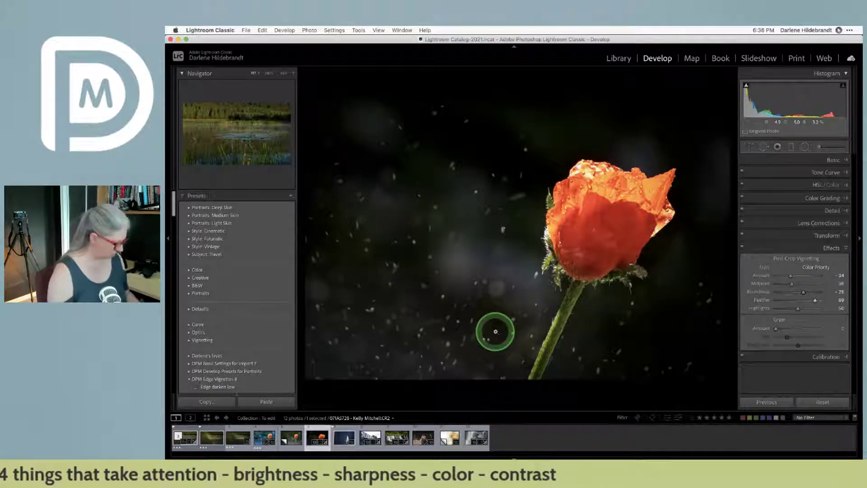
Compare the photo without its spot removals, then heal the bright speck beside the poppy and set that spot's opacity to 77
key(q)
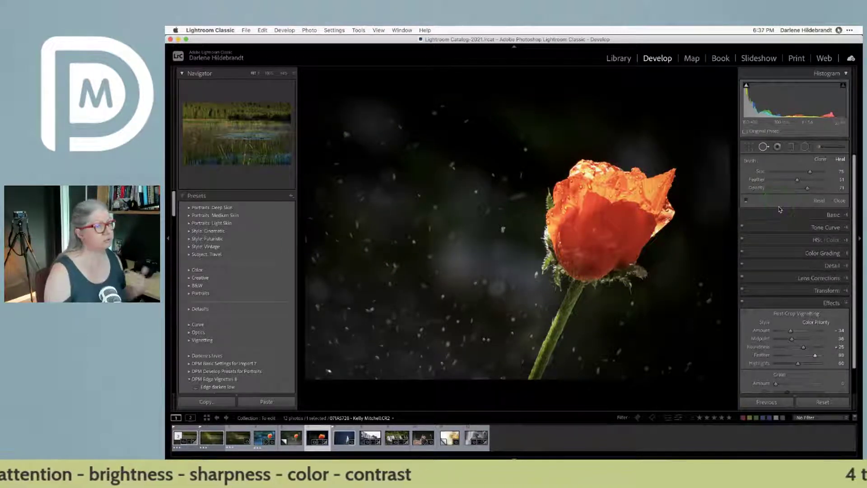
click(747, 201)
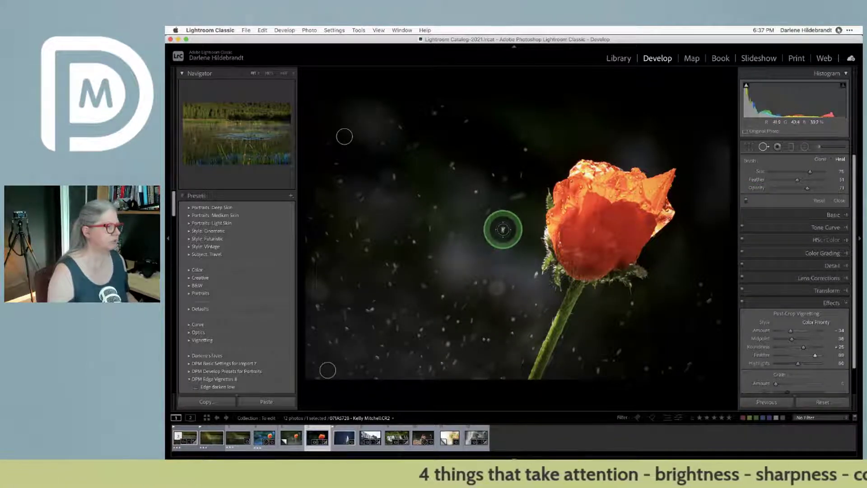
click(502, 230)
mouse_move(523, 326)
mouse_down()
mouse_move(502, 263)
mouse_move(500, 213)
mouse_move(492, 215)
mouse_up()
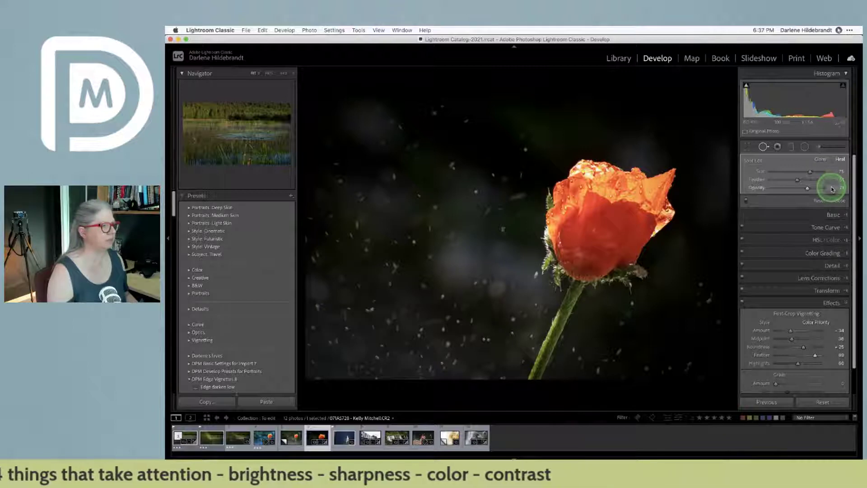
drag(808, 187, 820, 194)
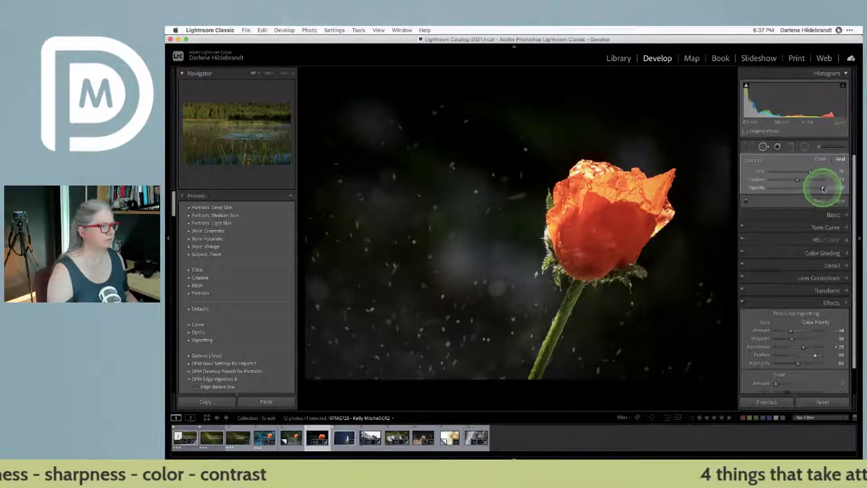
drag(823, 189, 812, 189)
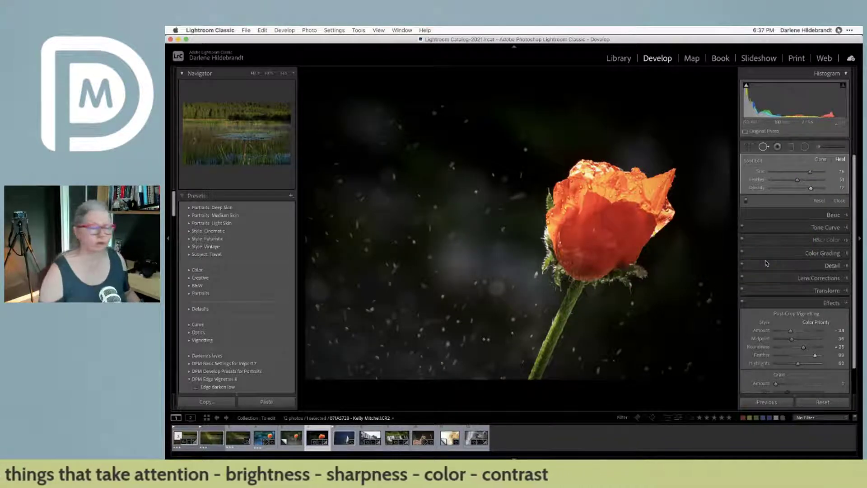
key(q)
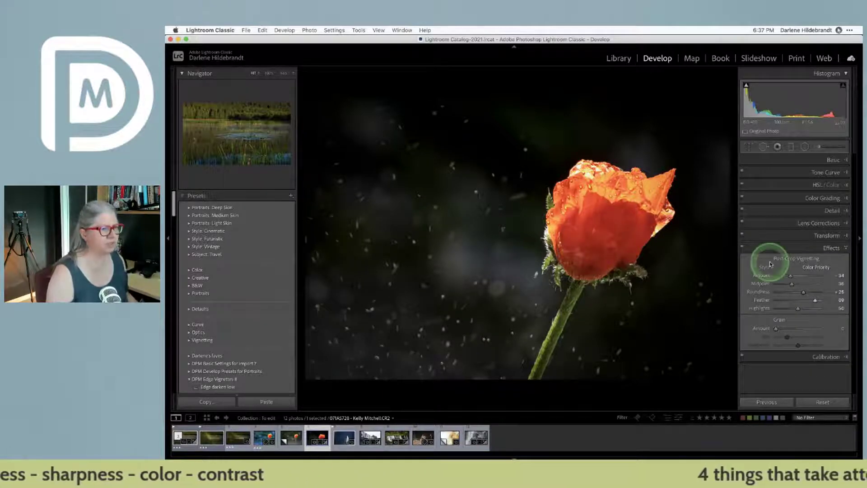
Compare the HSL color adjustments off and on, set the Green luminance to +20 and readjust the Yellow luminance
click(790, 185)
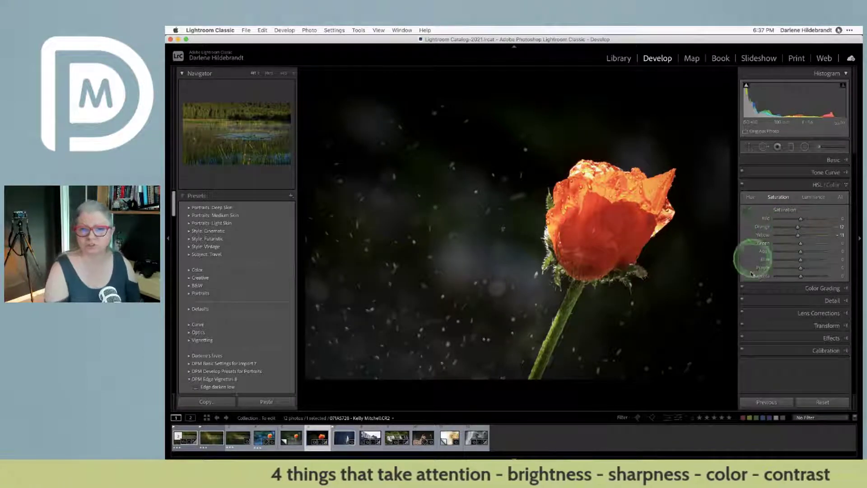
click(743, 185)
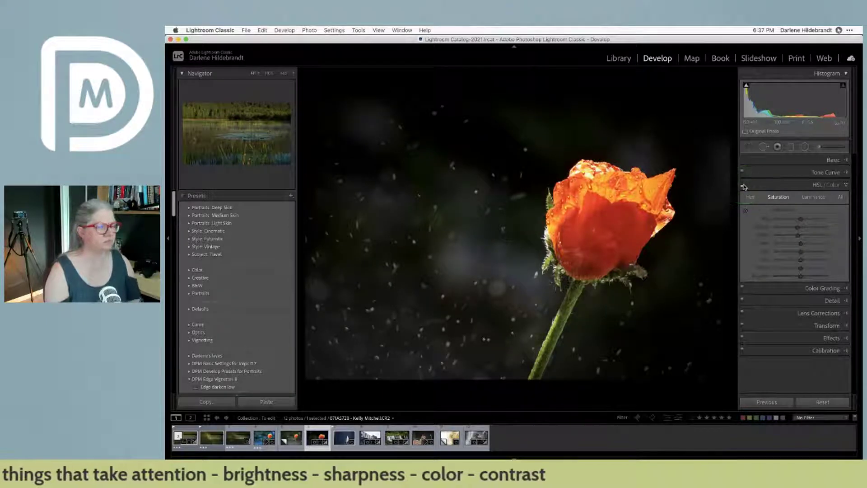
click(743, 185)
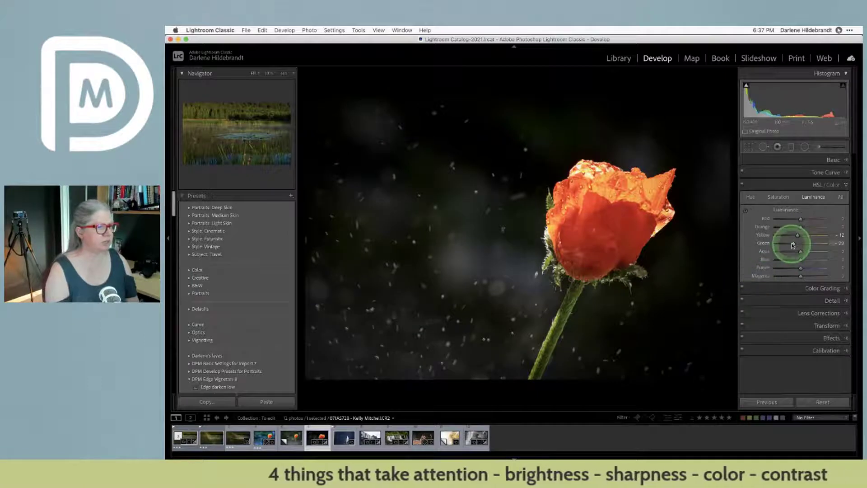
mouse_move(793, 243)
mouse_down()
mouse_move(818, 243)
mouse_move(782, 243)
mouse_move(822, 233)
mouse_move(778, 236)
mouse_move(836, 233)
mouse_move(774, 235)
mouse_move(809, 234)
mouse_move(798, 235)
mouse_up()
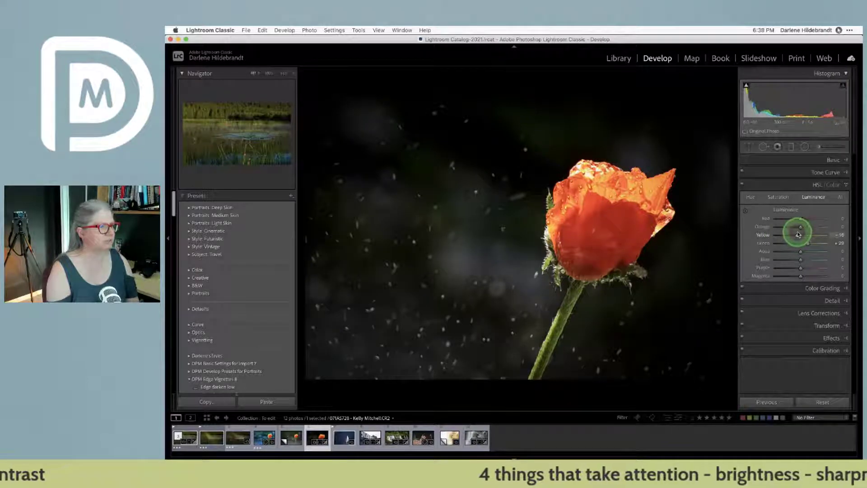
Use the targeted Hue adjustment on the petals to lower Red and set Orange to +21, then compare before and after
click(778, 197)
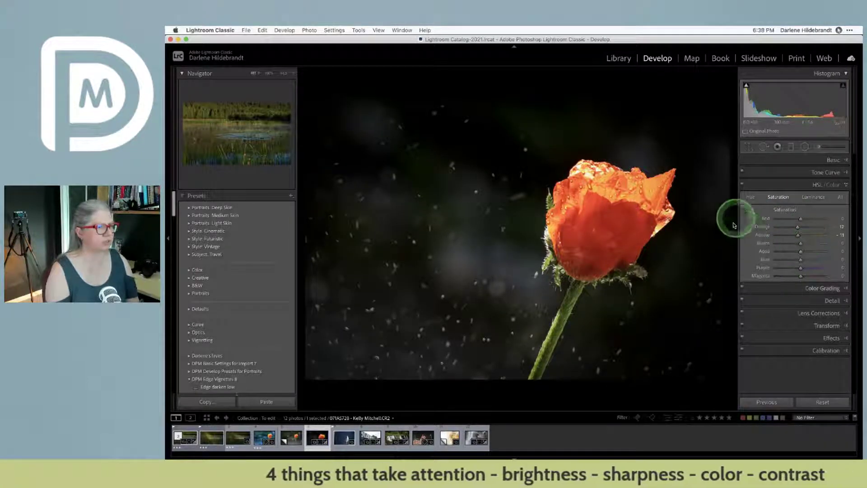
click(750, 199)
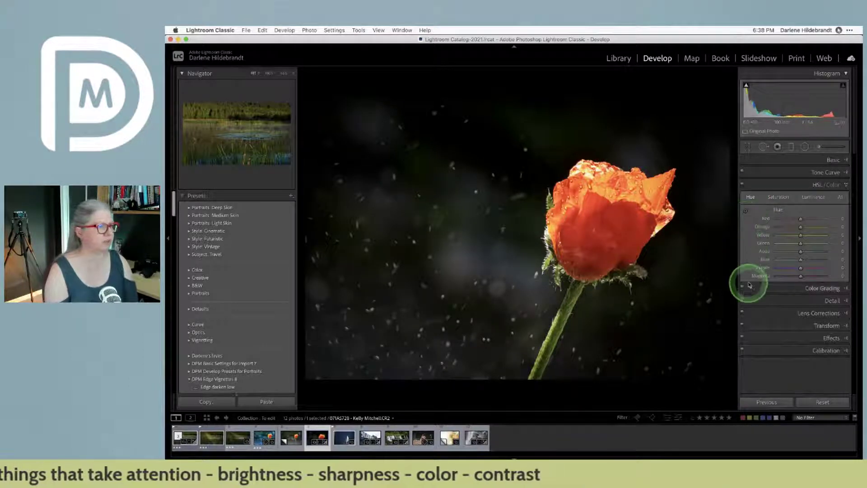
click(746, 212)
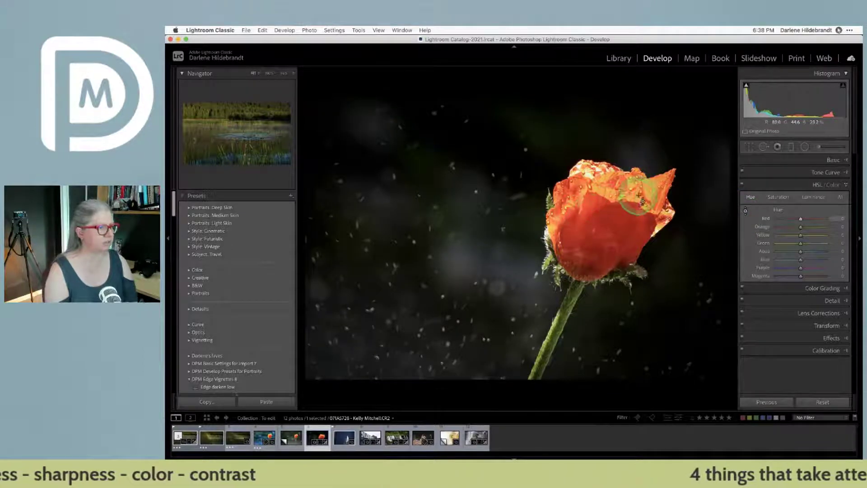
mouse_move(654, 198)
mouse_down()
mouse_move(652, 141)
mouse_move(660, 262)
mouse_move(644, 188)
mouse_up()
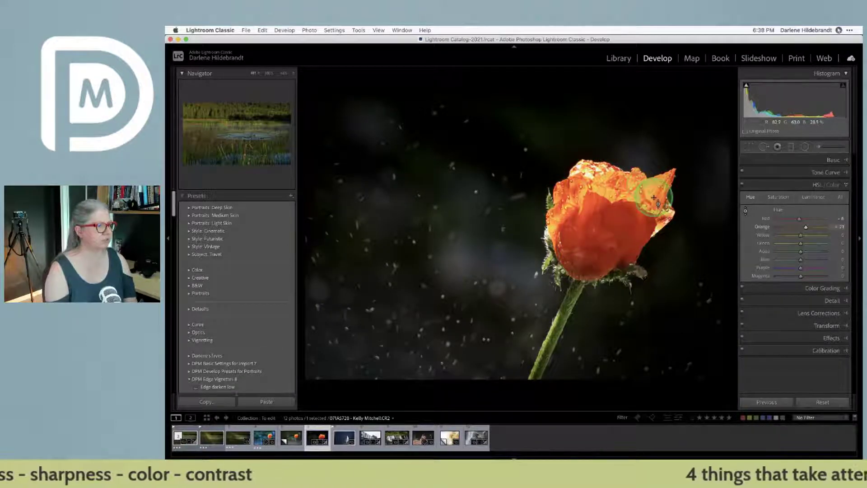
drag(794, 251, 808, 244)
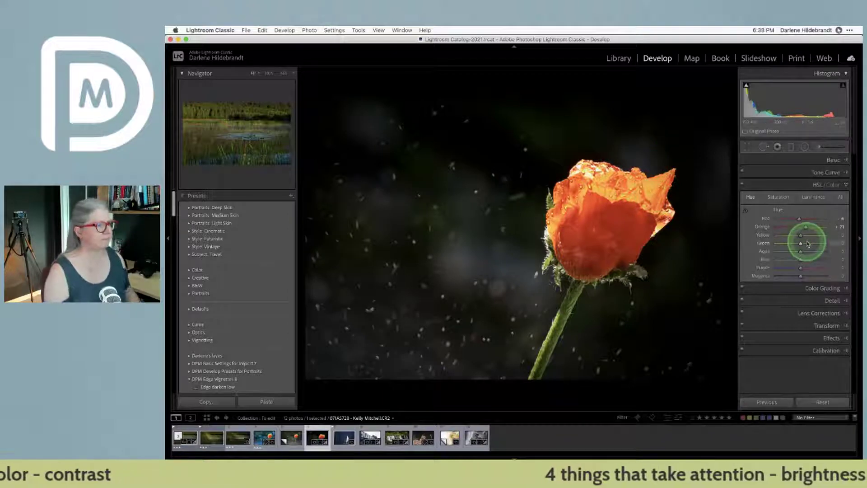
key(backslash)
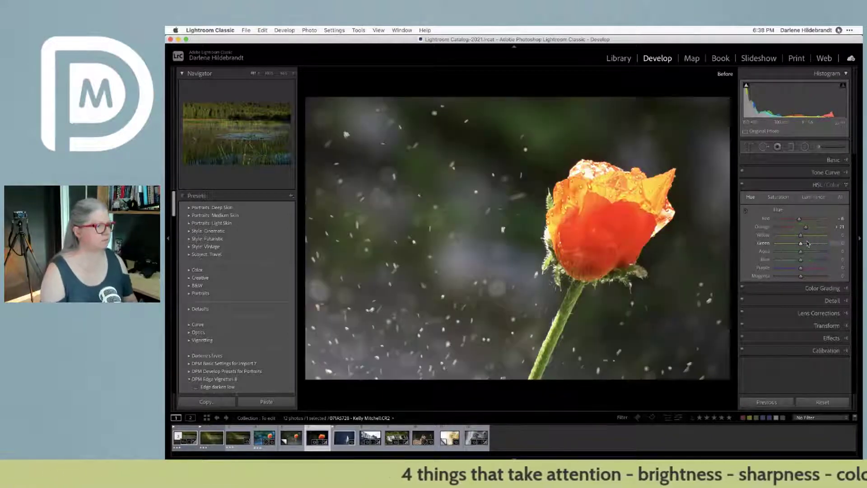
key(backslash)
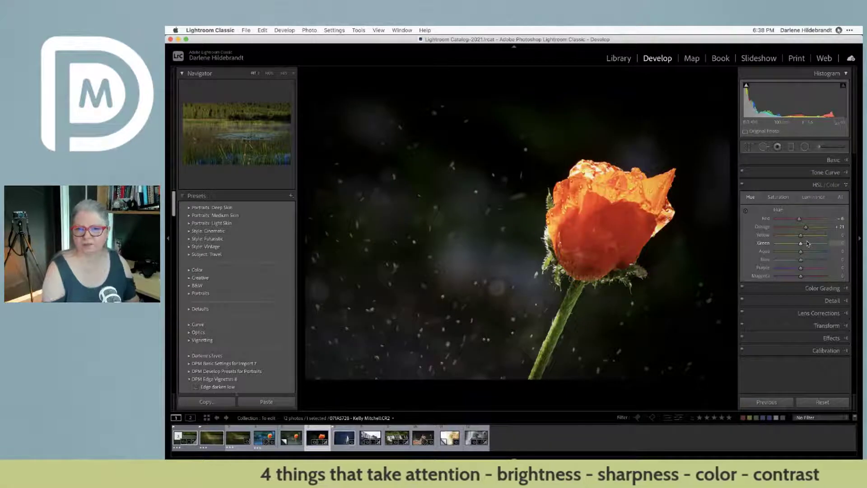
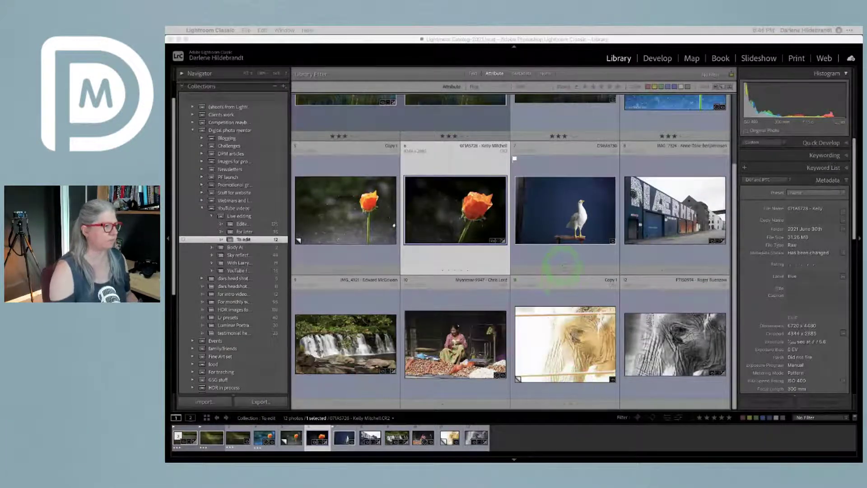
Look through the To edit collection's grid and select the golden-toned virtual copy of the elephant photo
scroll(562, 266, up, 3)
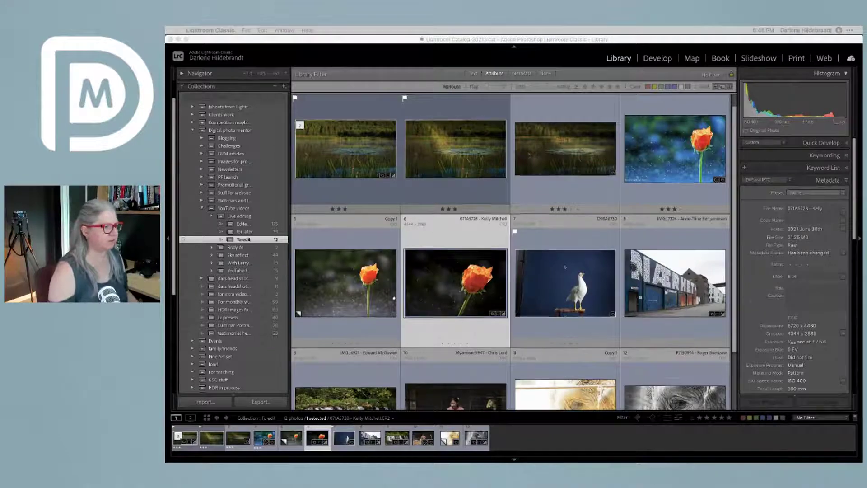
scroll(565, 267, down, 1)
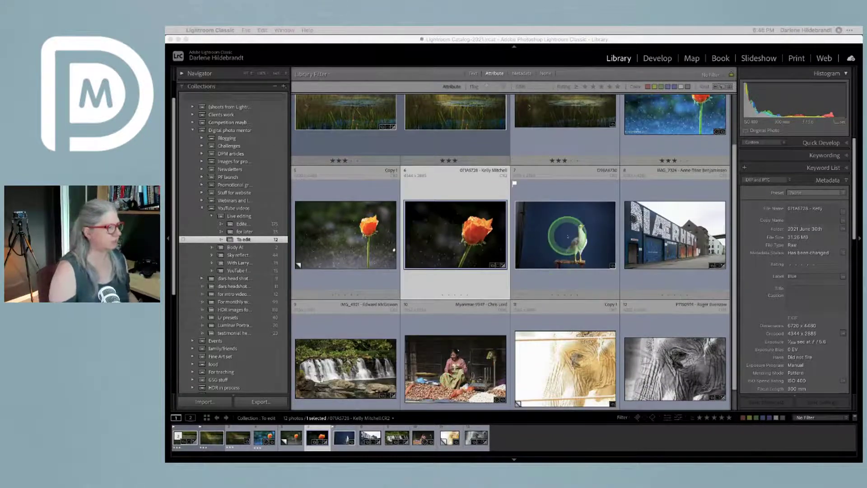
scroll(568, 236, down, 1)
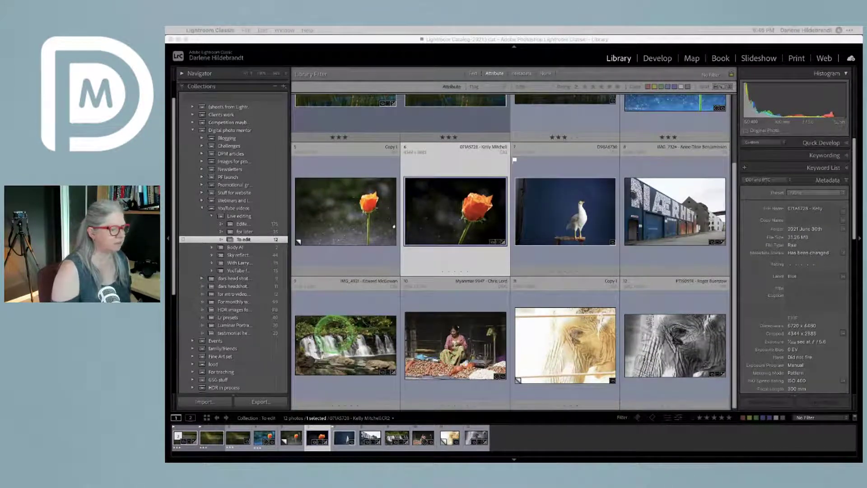
click(543, 349)
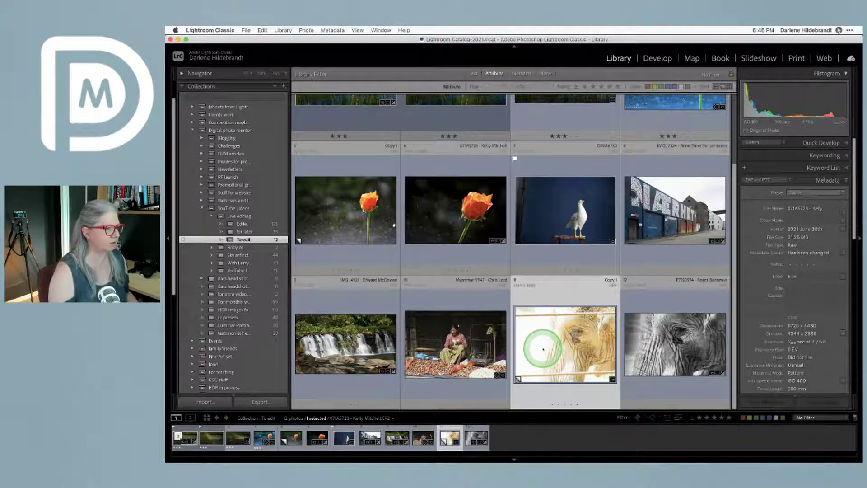
Open the golden-toned elephant copy for developing and switch to the black-and-white version of the photo
double_click(543, 349)
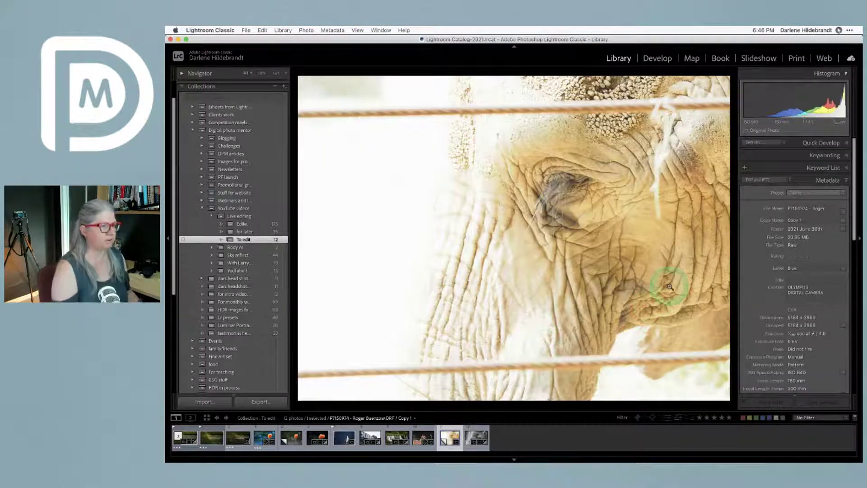
key(d)
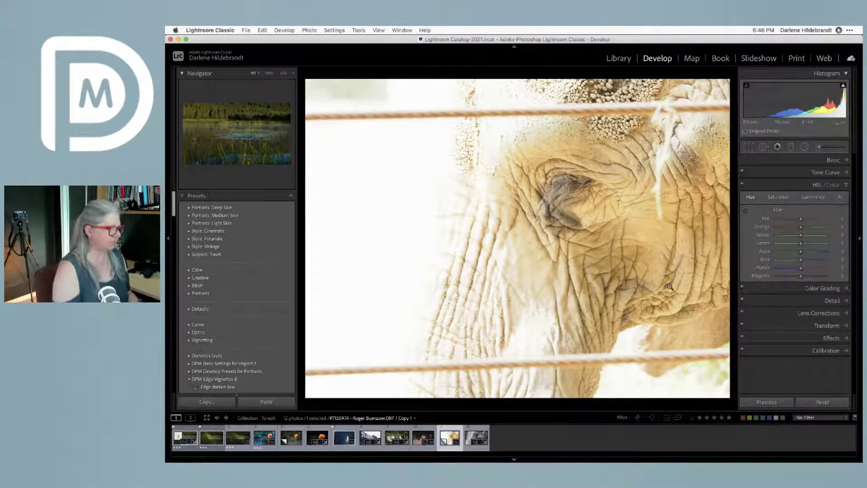
key(Right)
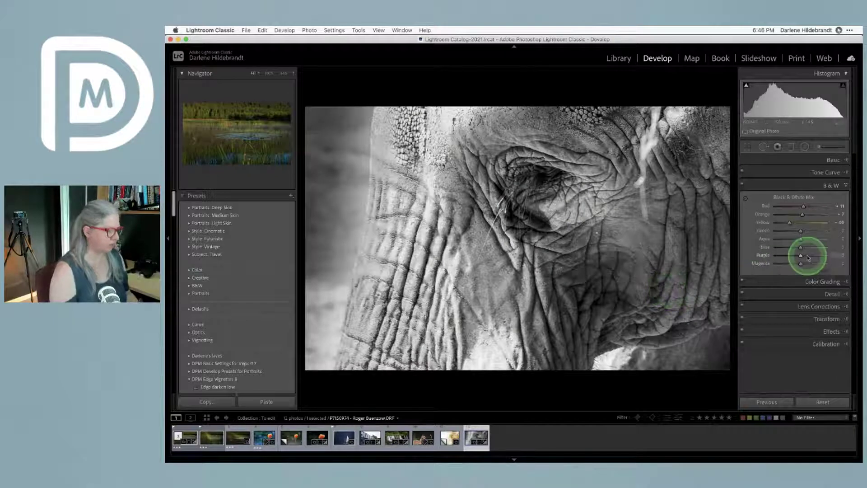
Show the Basic adjustments of the black-and-white elephant and compare the photo before and after editing
click(822, 161)
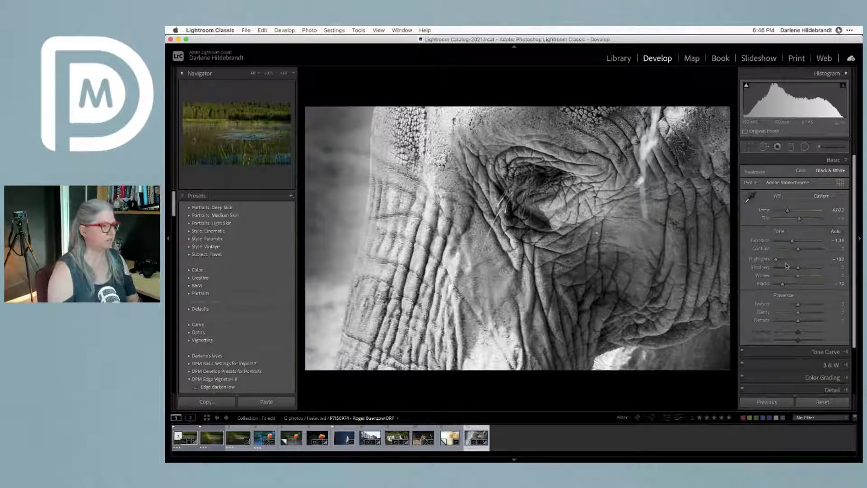
click(781, 266)
key(\)
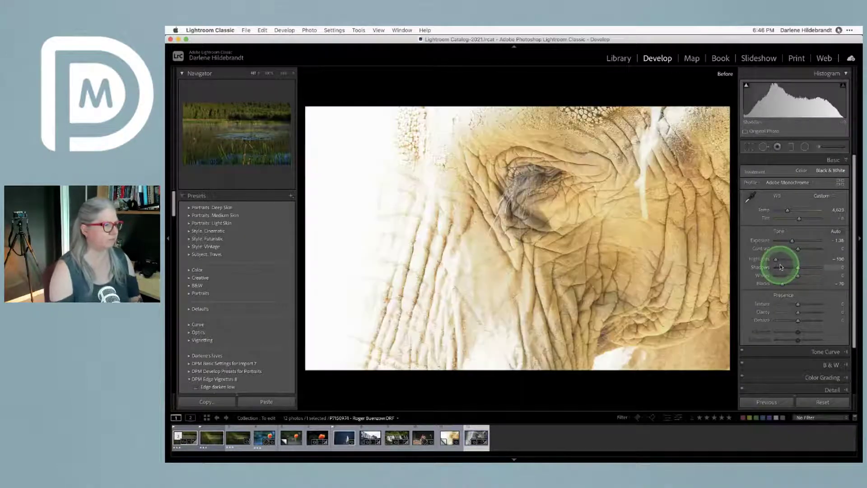
key(\)
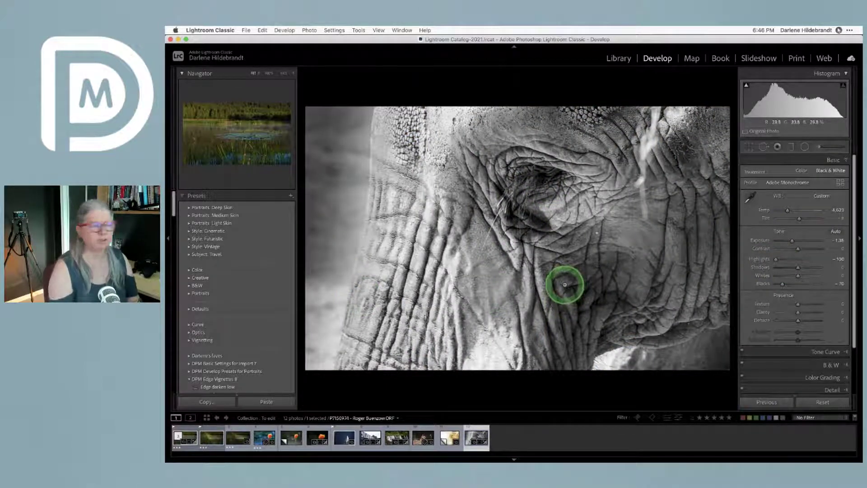
Review the radial filter around the elephant's eye and the two graduated filters over the trunk side
key(shift+m)
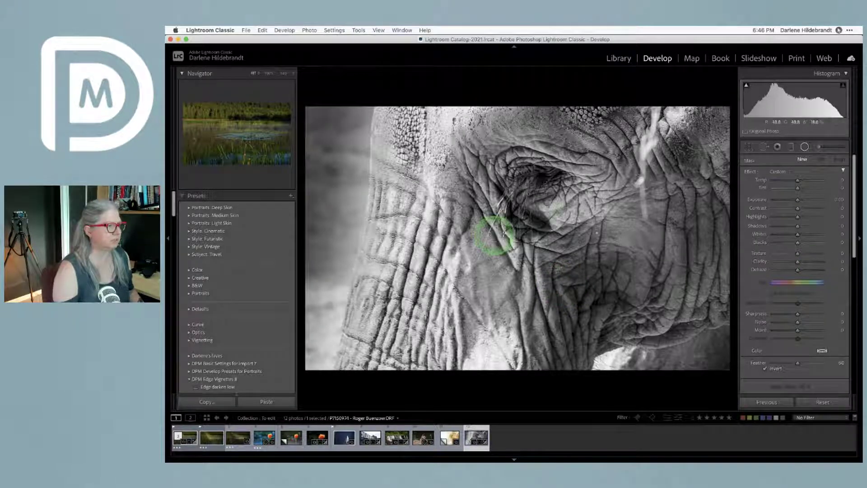
click(547, 204)
mouse_move(547, 204)
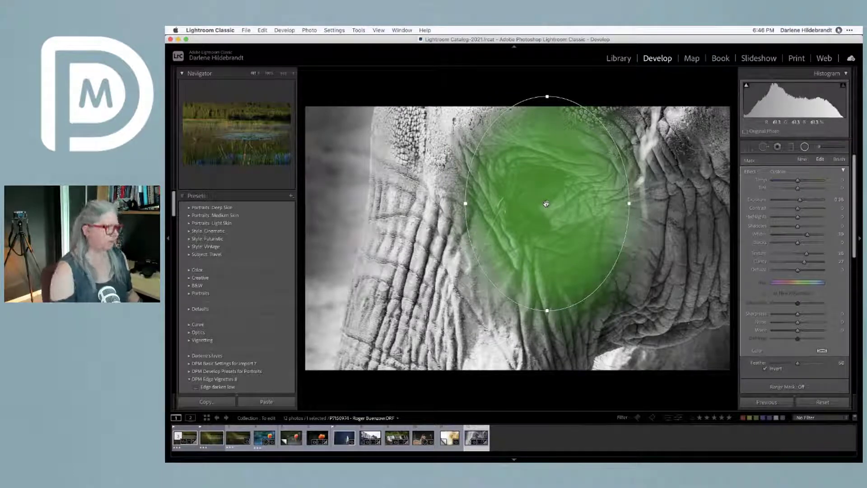
key(Delete)
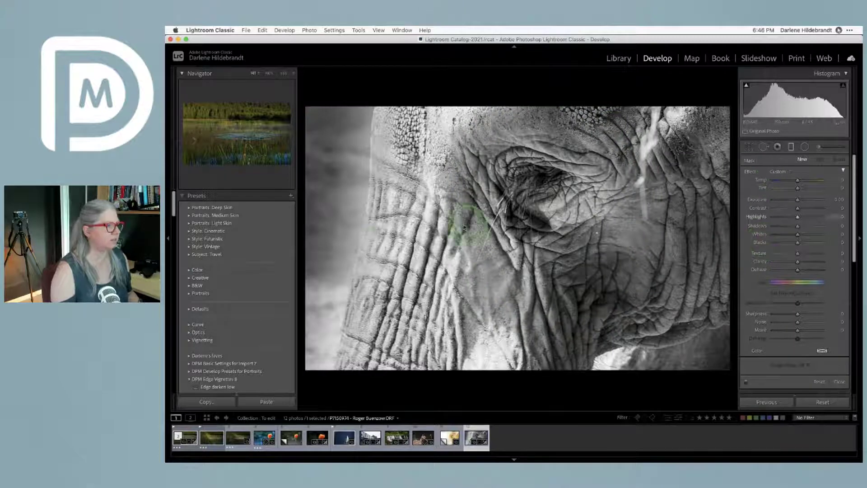
click(364, 194)
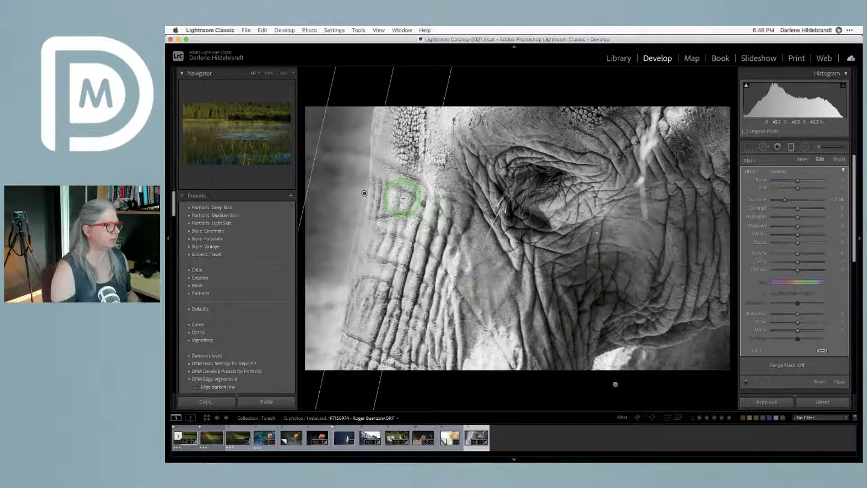
drag(364, 193, 358, 192)
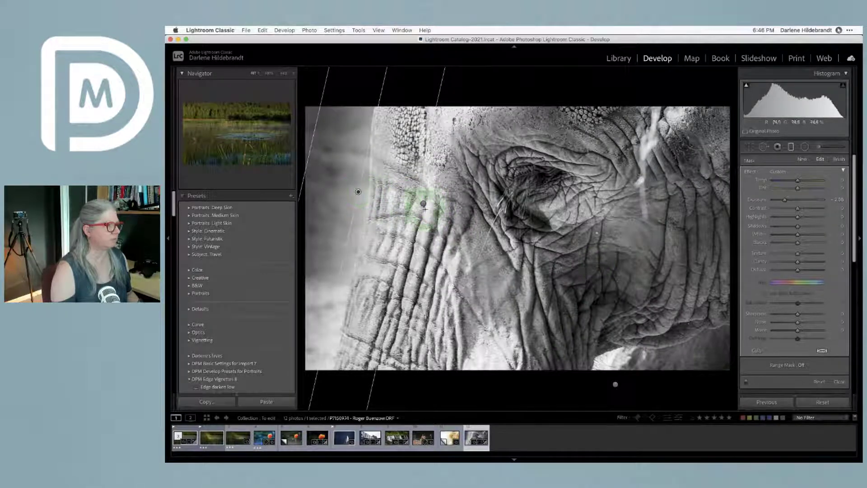
click(423, 203)
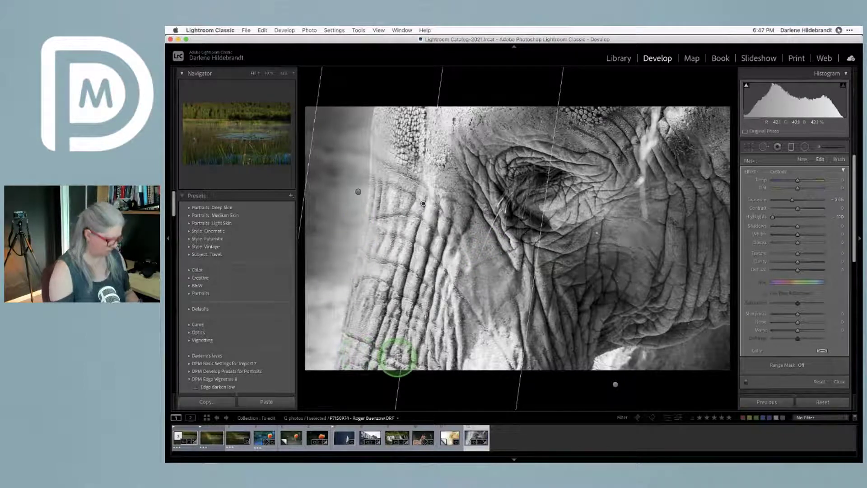
Leave the graduated filter and check the clipping preview of the elephant's Blacks setting
key(m)
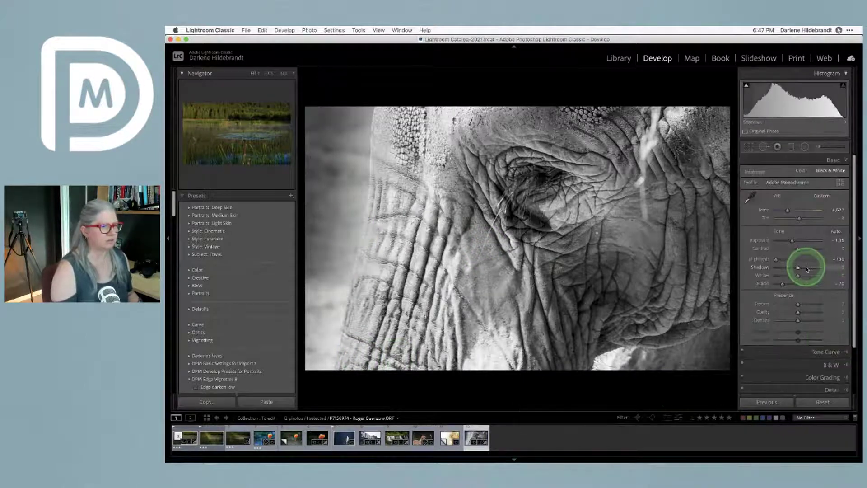
alt+click(782, 283)
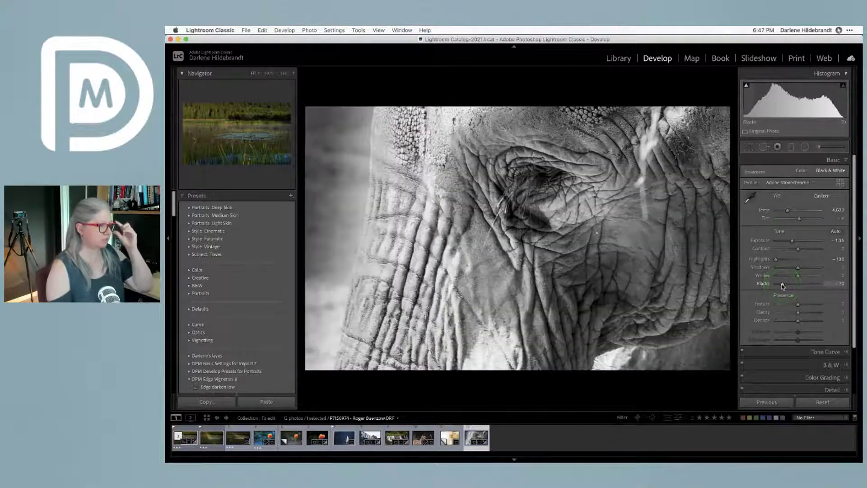
click(783, 284)
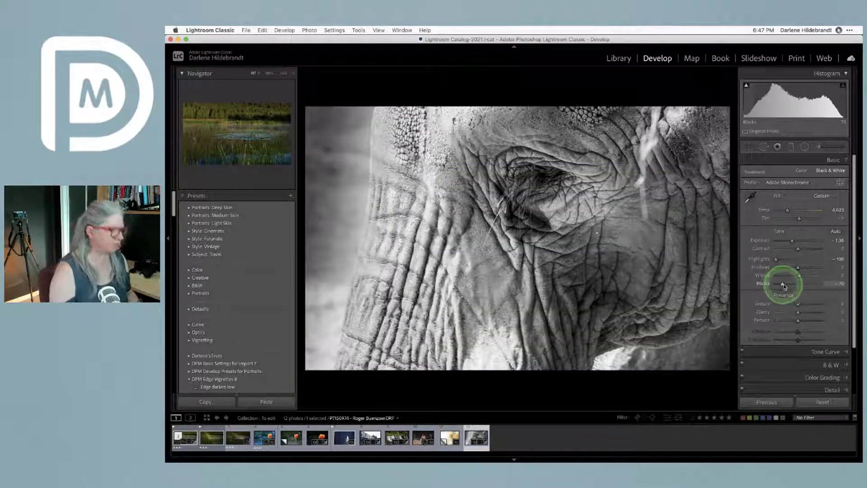
Return to the collection's grid and open the painted blue warehouse photo for developing
click(739, 281)
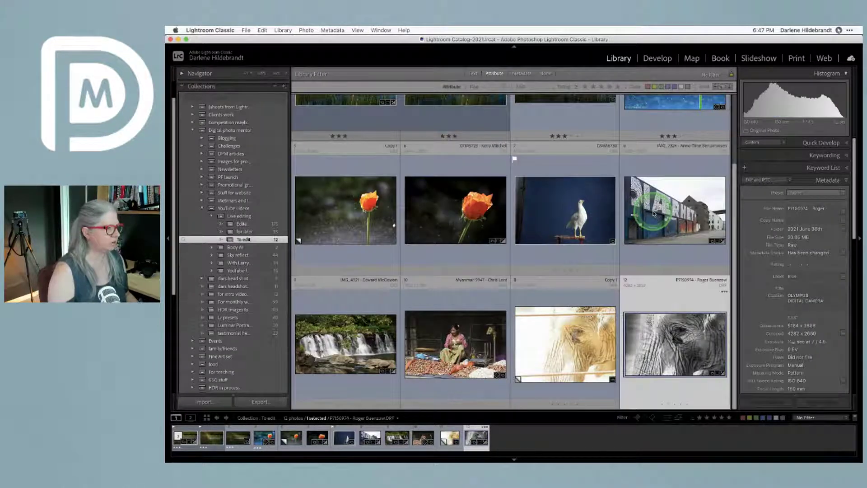
click(654, 214)
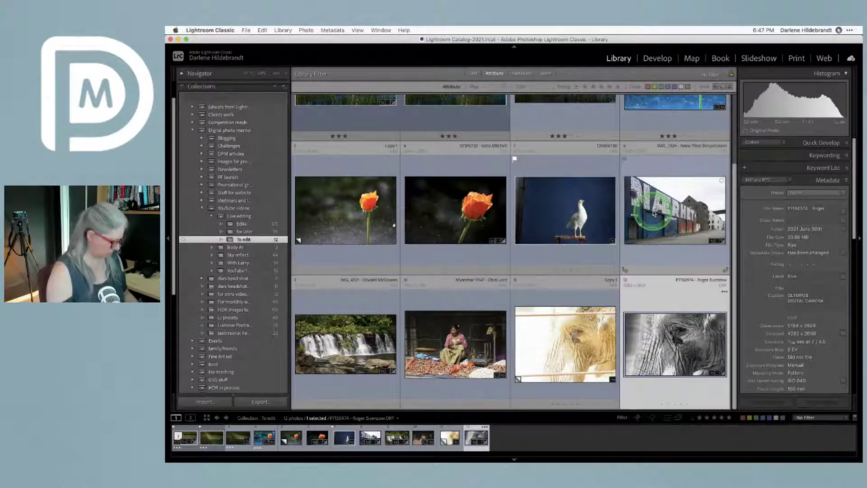
key(d)
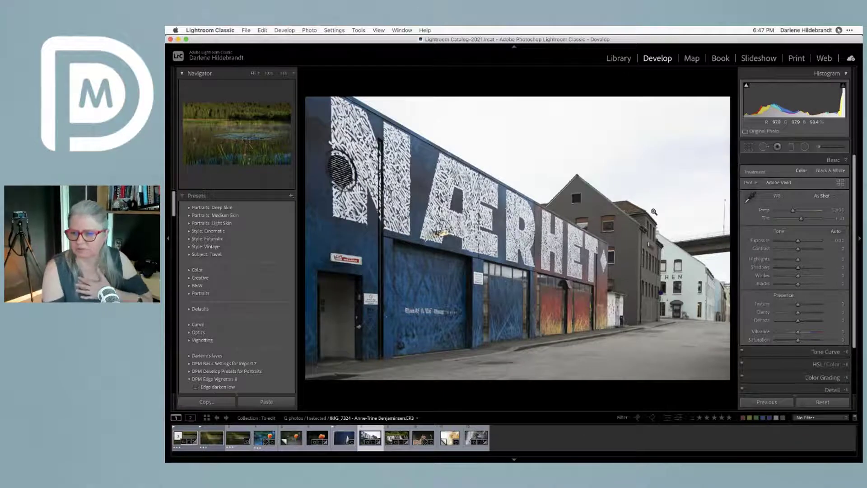
Cycle the photo info overlay through the file and camera details and the exposure settings, then hide it
click(654, 212)
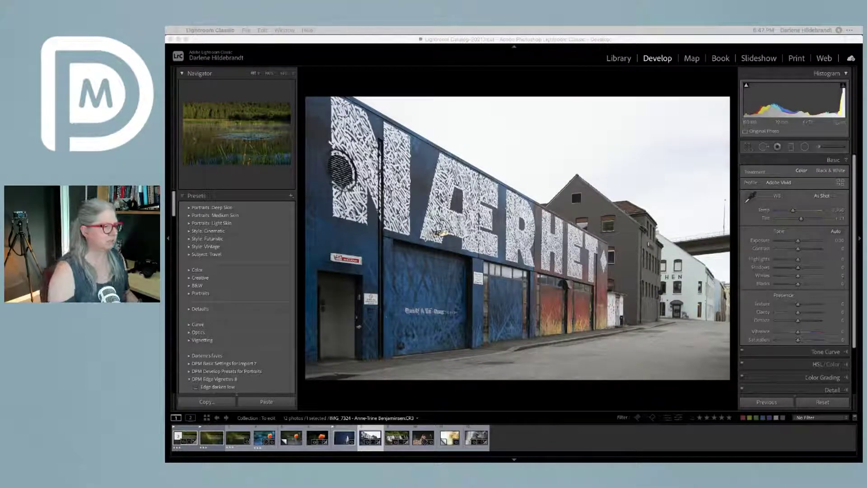
click(701, 335)
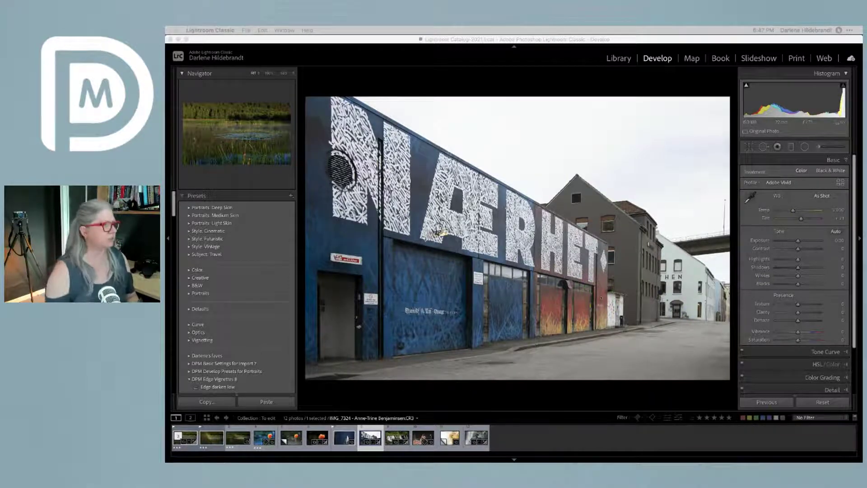
click(558, 400)
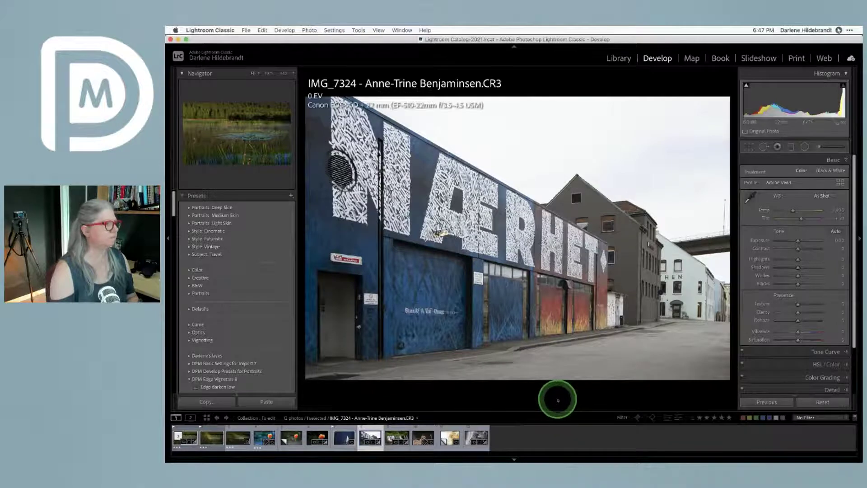
key(i)
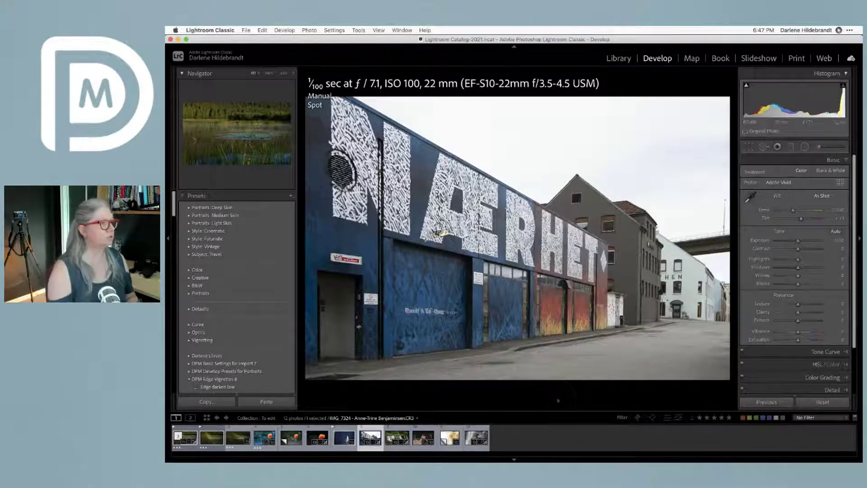
key(i)
key(i)
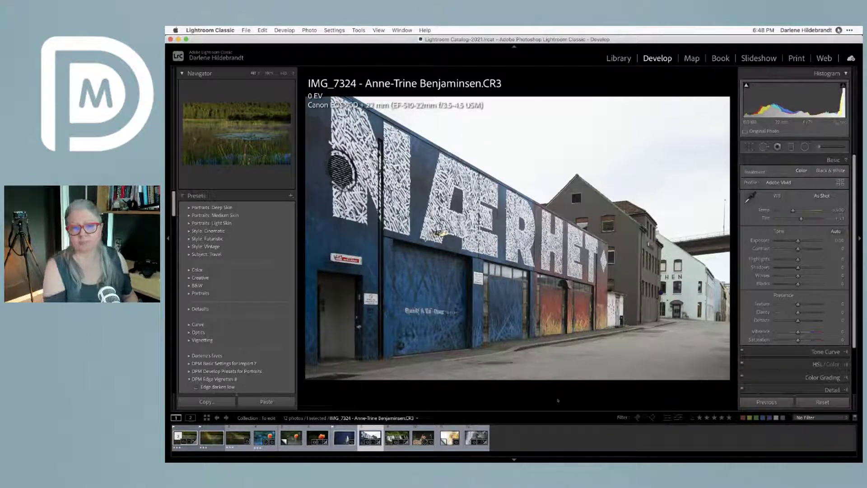
key(i)
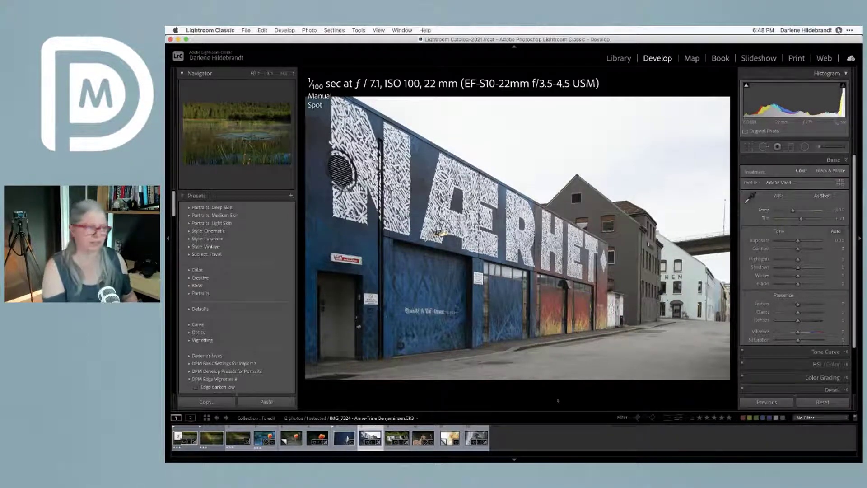
key(i)
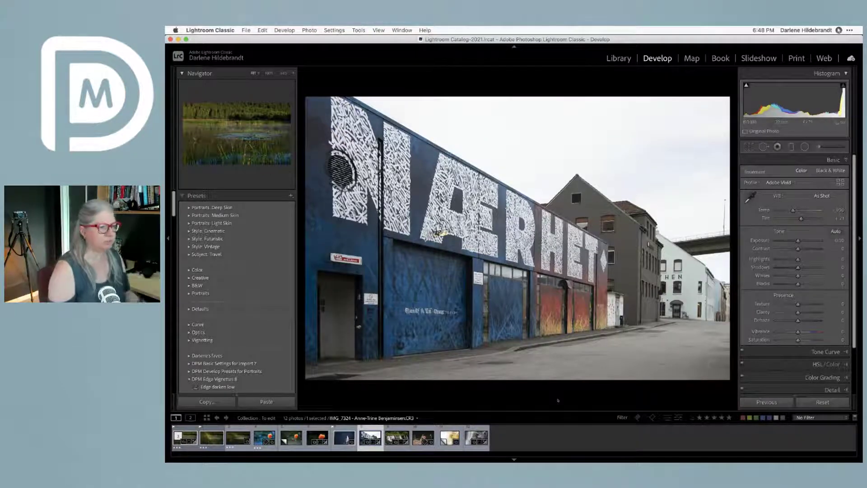
Show the lens correction settings and examine the rooflines and bridge edges of the warehouse photo up close for color fringing
scroll(815, 227, down, 1)
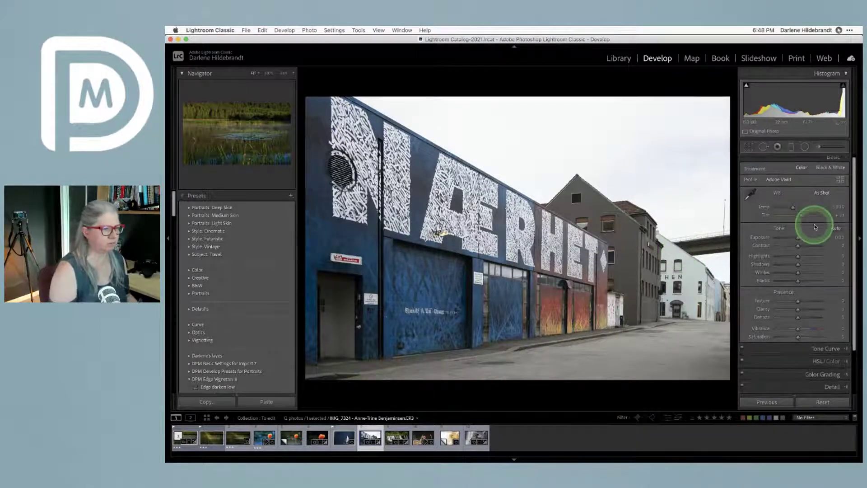
scroll(814, 226, down, 5)
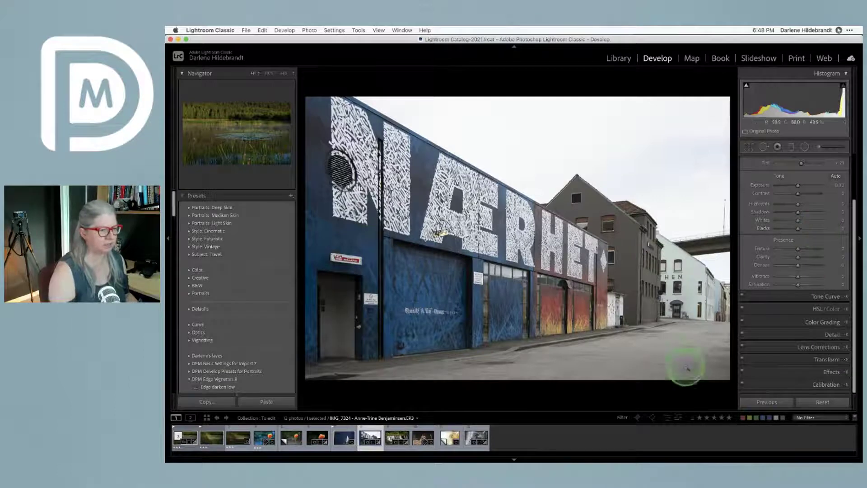
click(825, 360)
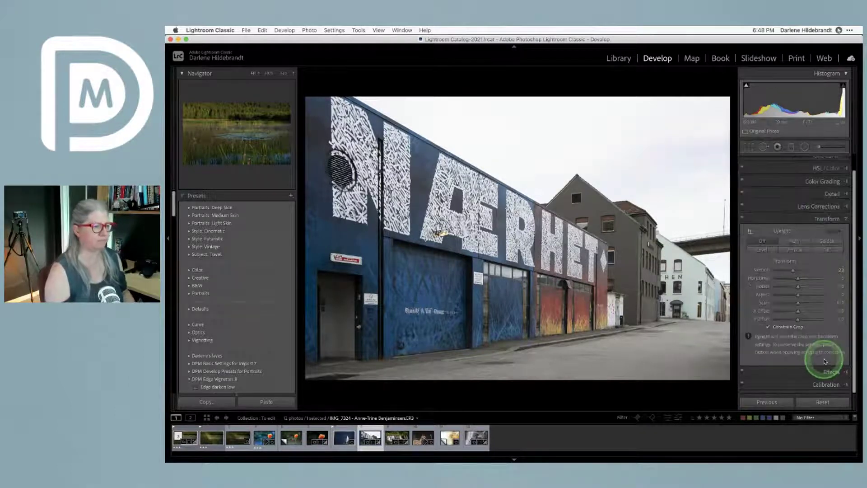
click(821, 206)
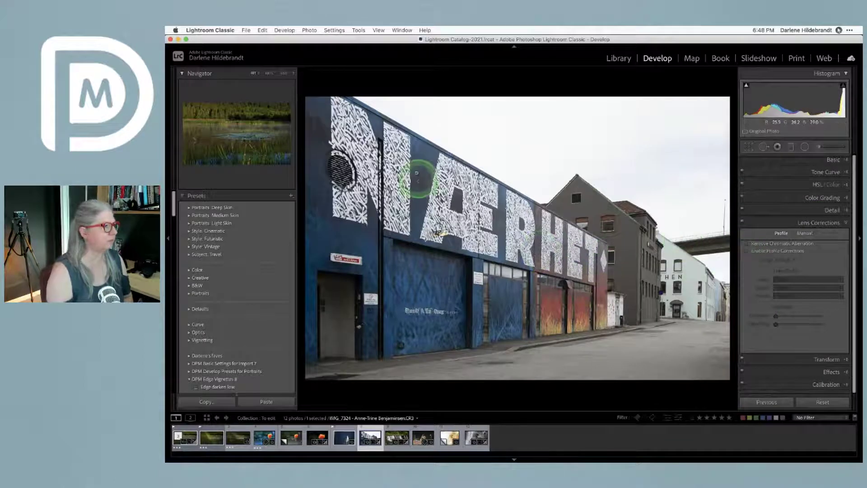
click(360, 113)
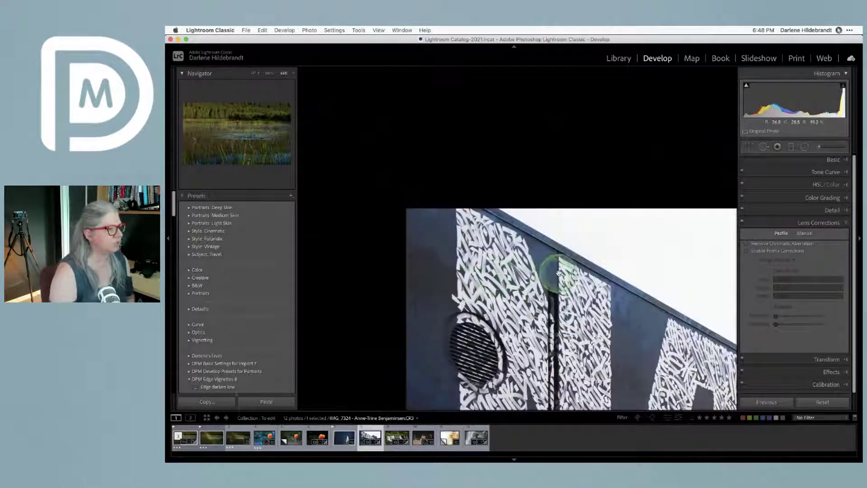
drag(557, 271, 501, 257)
click(270, 73)
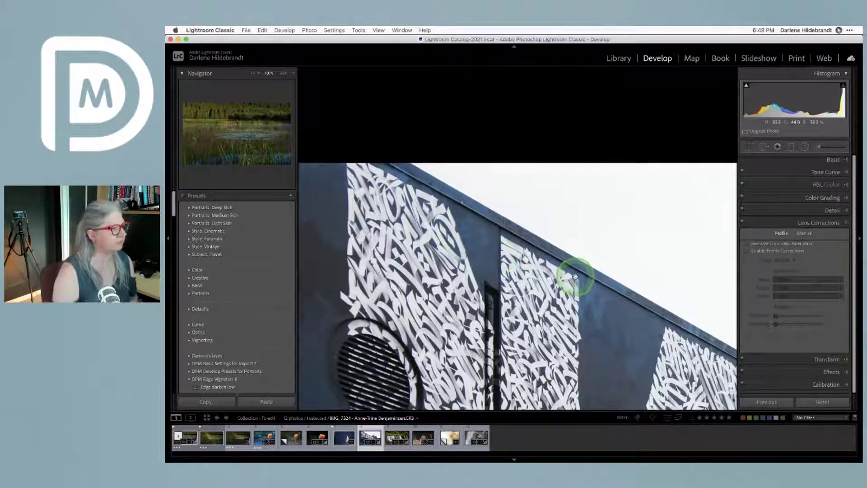
drag(574, 278, 393, 211)
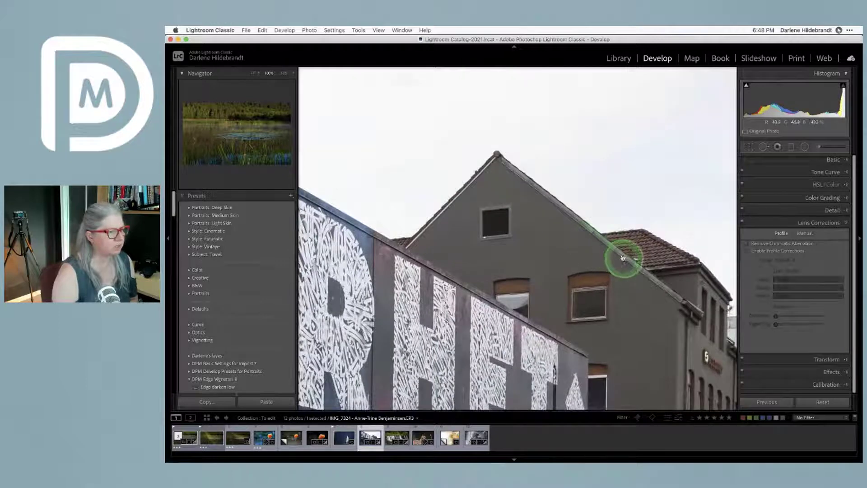
drag(623, 254, 454, 215)
drag(640, 297, 478, 226)
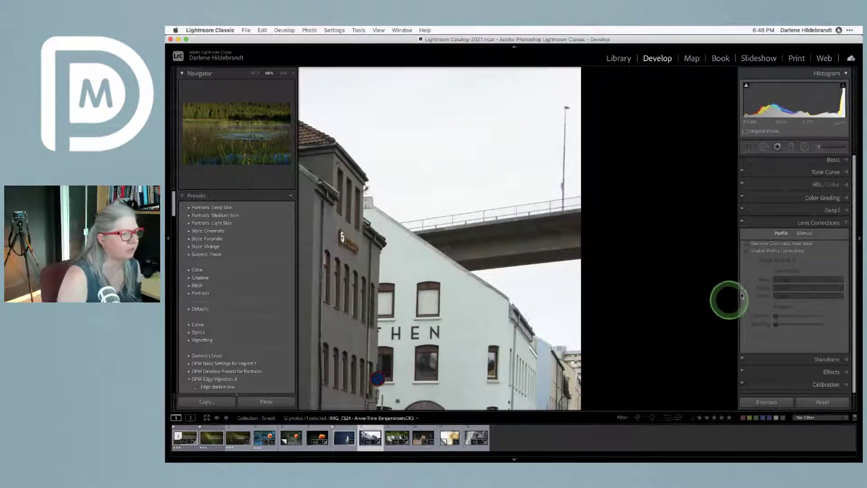
Turn on Remove Chromatic Aberration and Enable Profile Corrections, then view the whole photo again
click(747, 244)
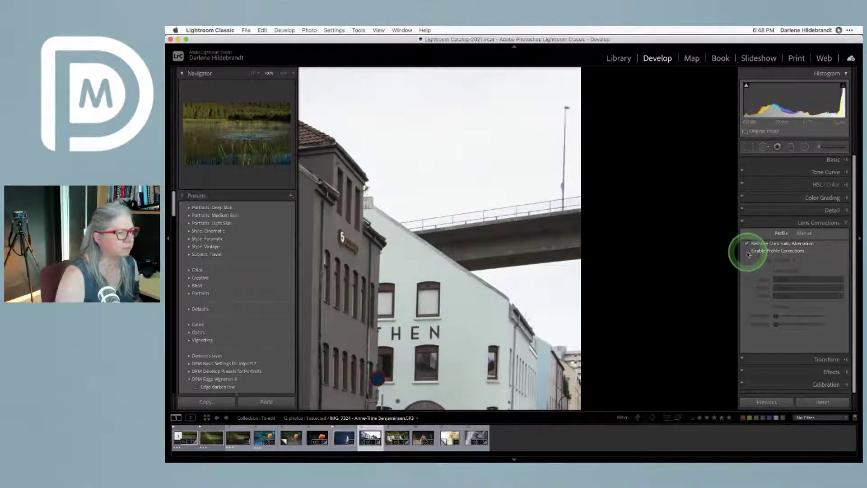
click(747, 251)
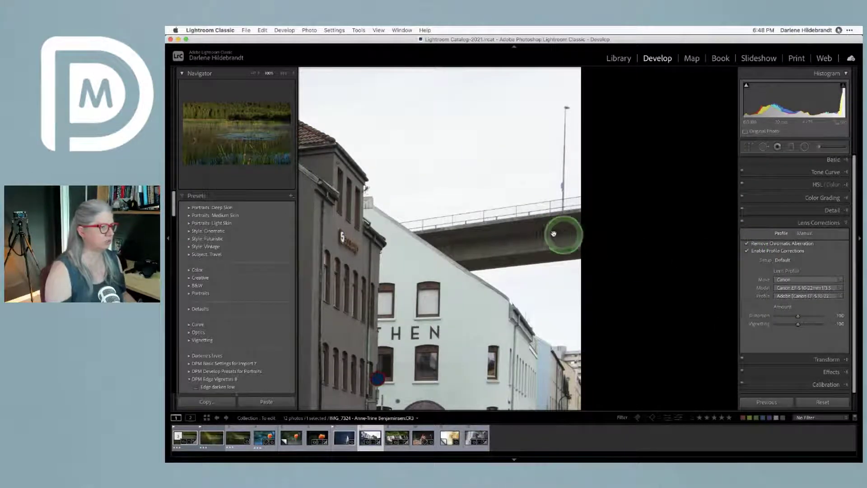
click(513, 226)
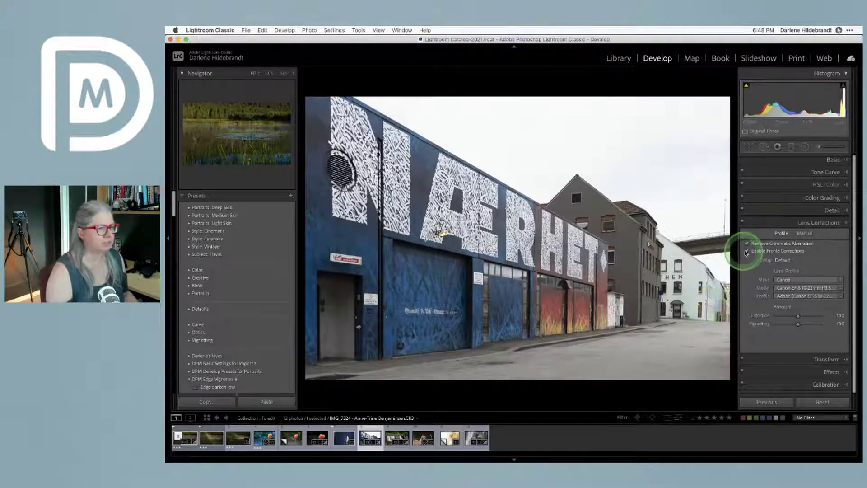
Check the lens profile model choices, keep Canon EF-S 10-22mm f/3.5-4.5 USM and compare it with the photo's camera info
click(798, 288)
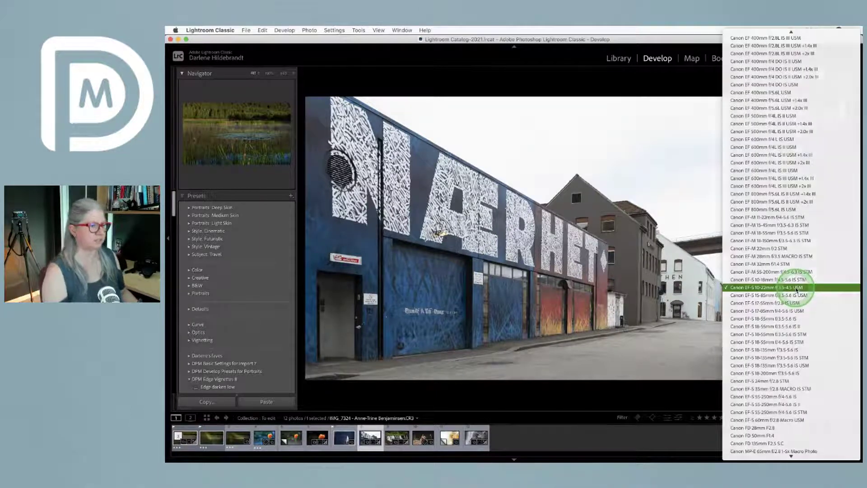
click(798, 289)
click(800, 288)
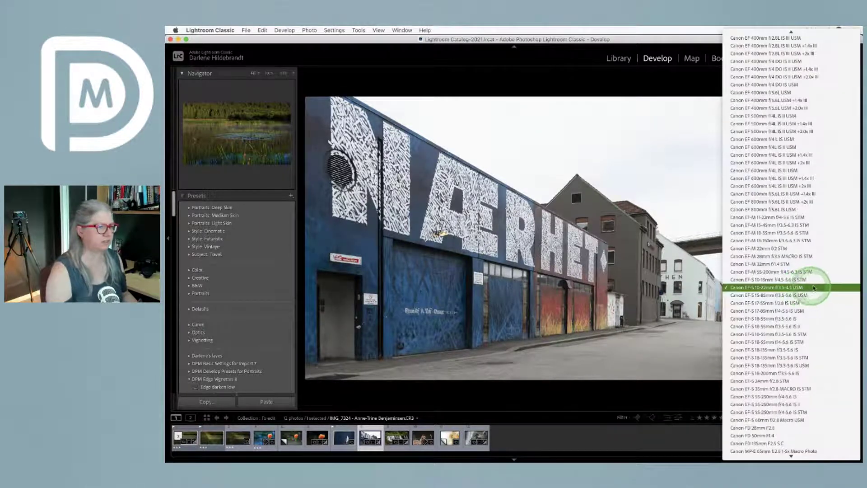
click(791, 287)
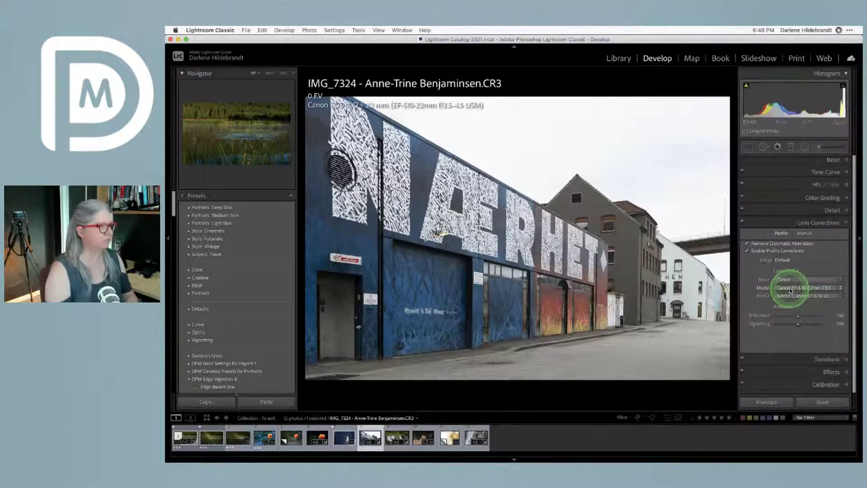
Check the photo's exposure and lens info, then compare the image with Lens Corrections off and on
key(i)
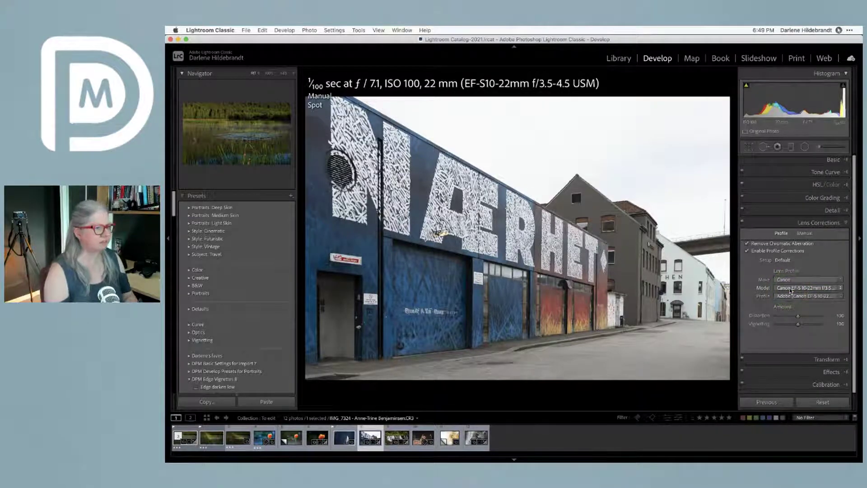
key(i)
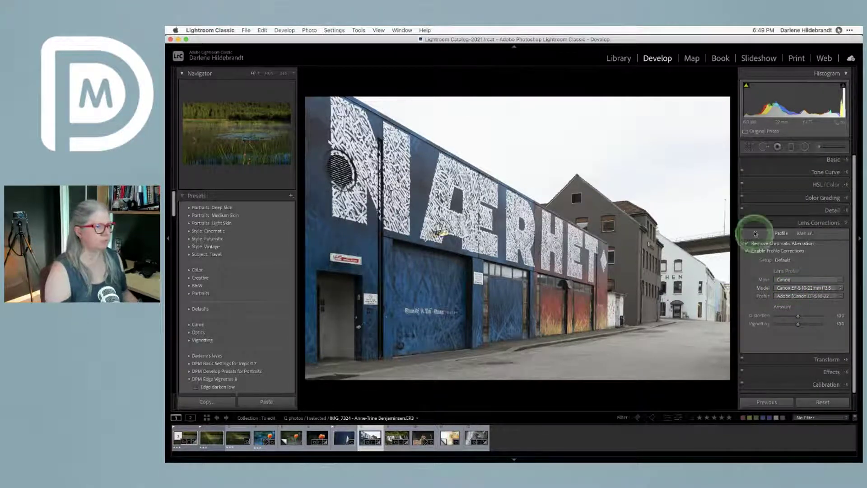
click(742, 222)
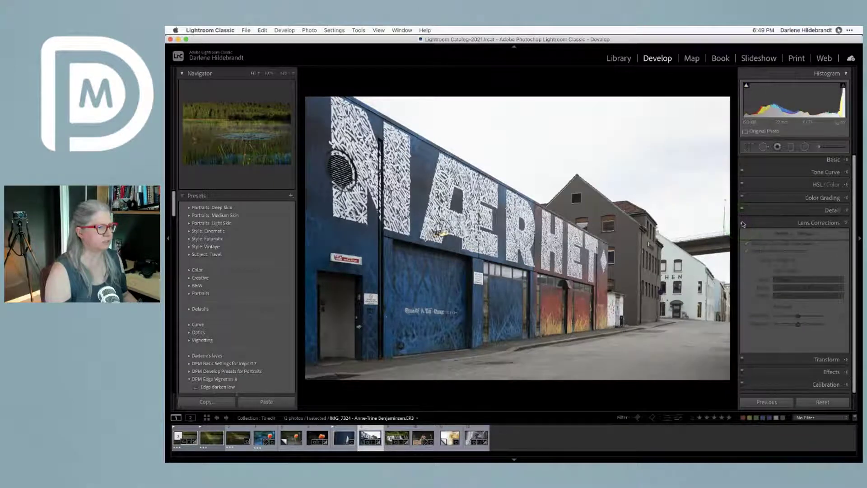
click(742, 222)
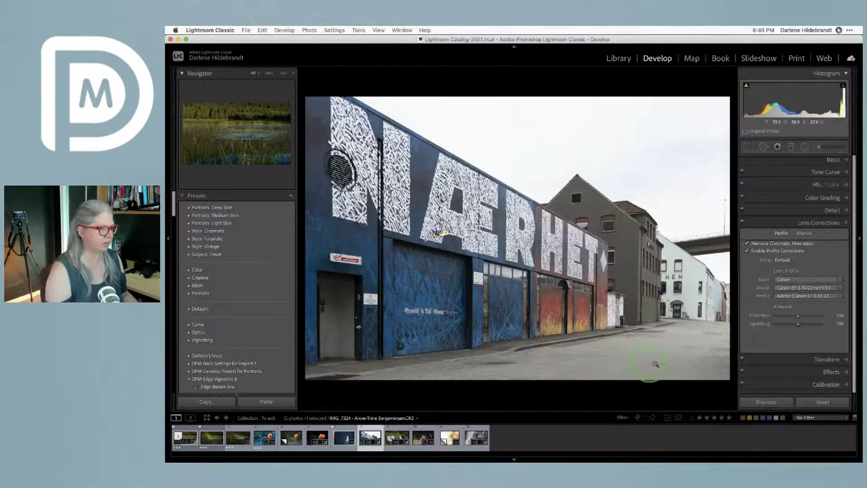
click(743, 223)
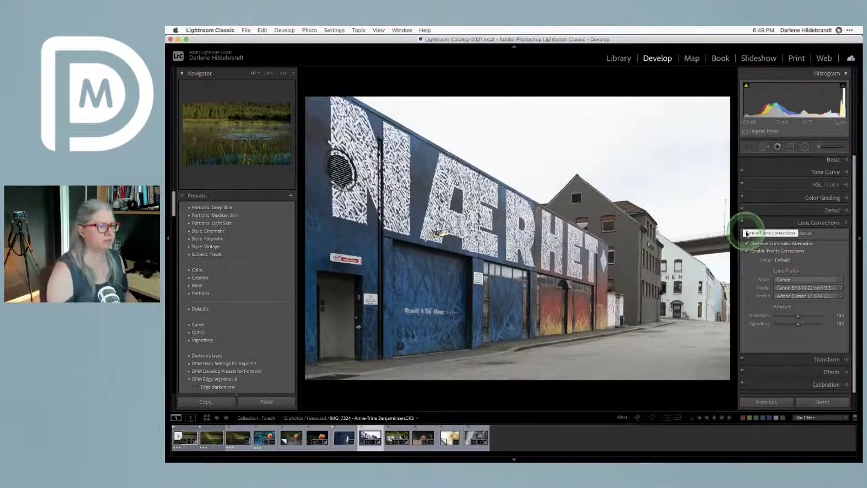
click(743, 223)
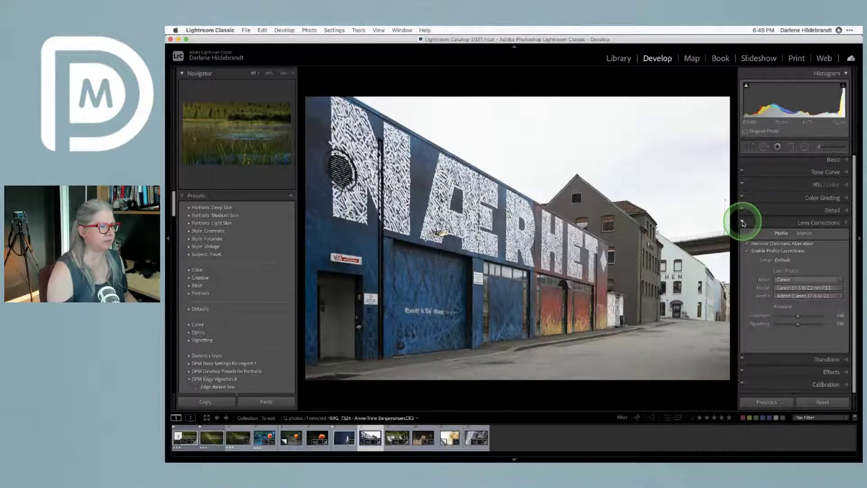
Try a different Distortion amount for the lens profile and restore its default
drag(792, 318, 833, 320)
double_click(820, 316)
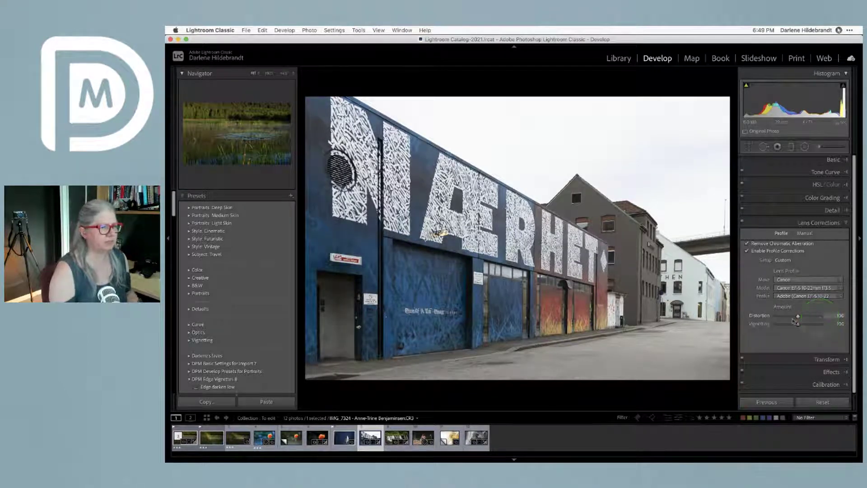
Reset the Vertical transform to 0 and apply the Auto Upright correction to the photo
click(816, 359)
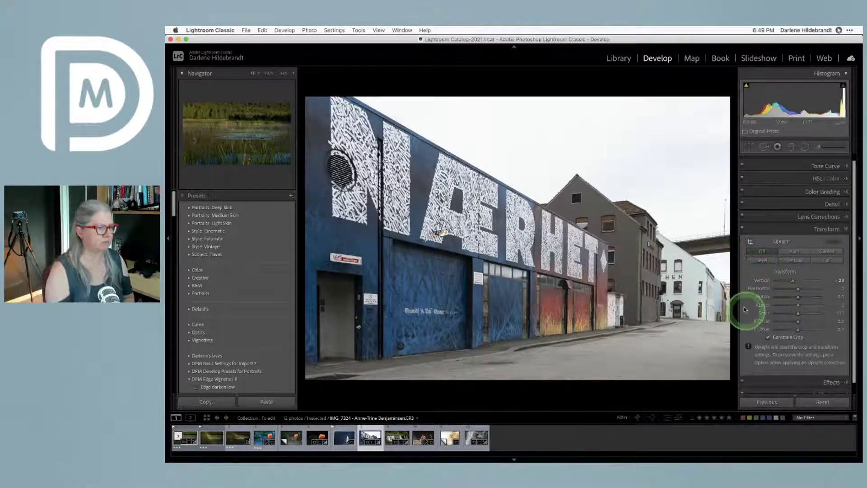
double_click(761, 279)
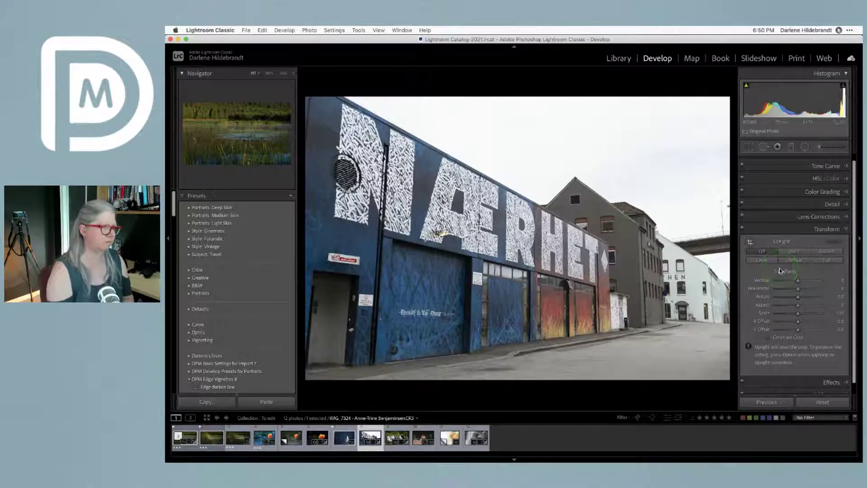
click(796, 251)
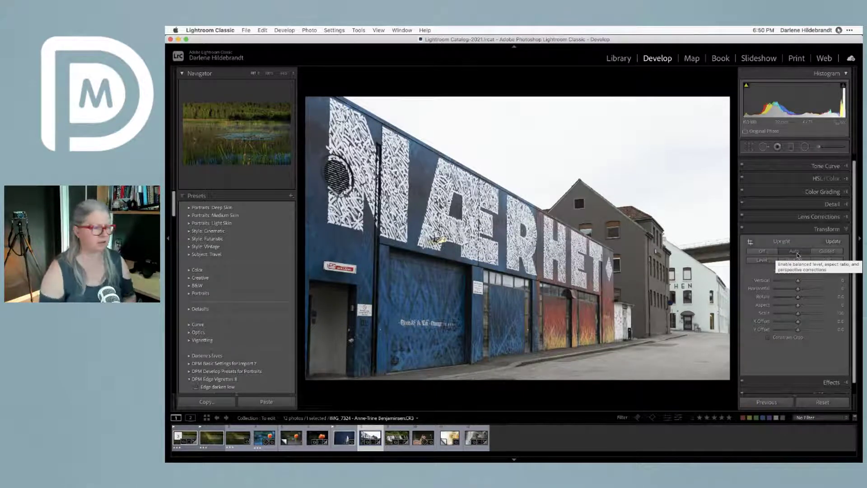
click(769, 291)
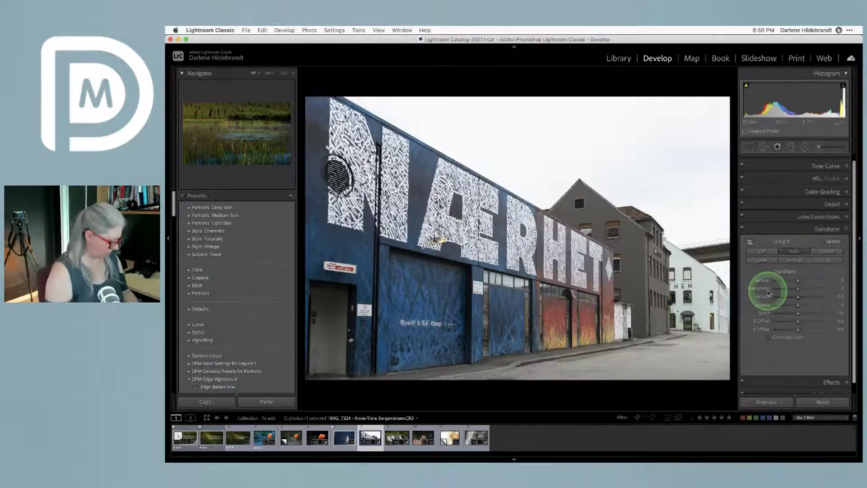
Reset the crop to the full frame and leave the crop tool
key(r)
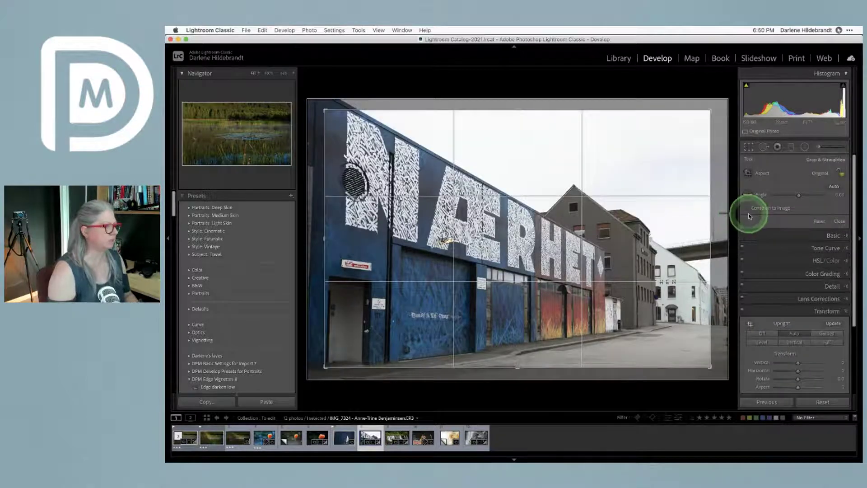
click(817, 223)
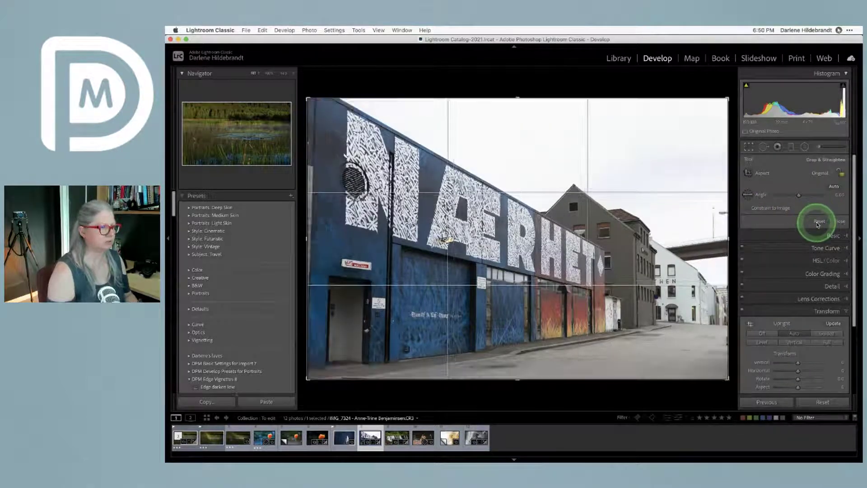
key(r)
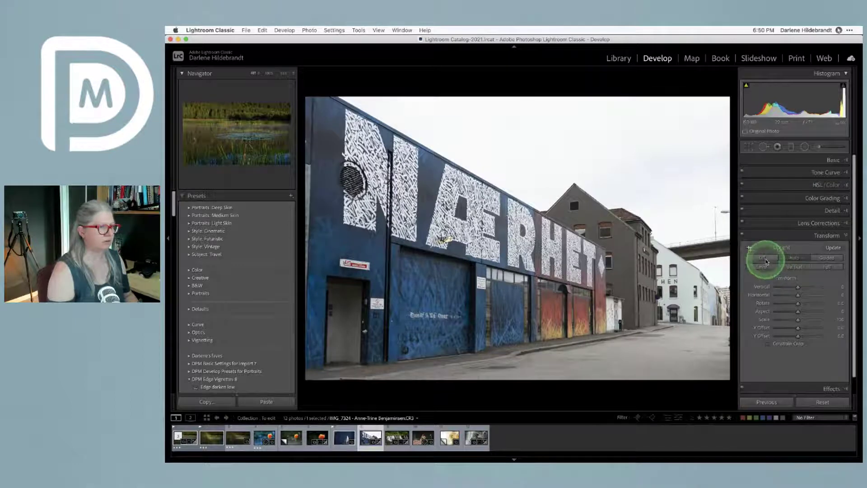
Turn Upright off, try Auto straightening in the crop tool, and reset the crop
click(798, 255)
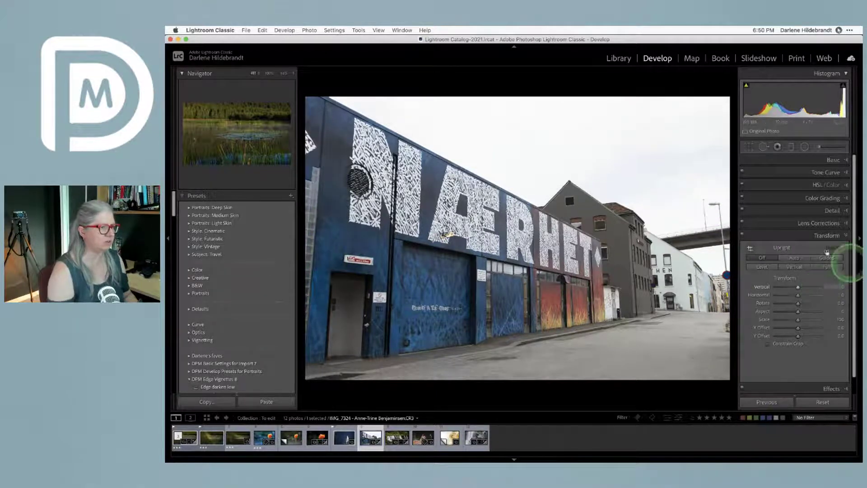
key(r)
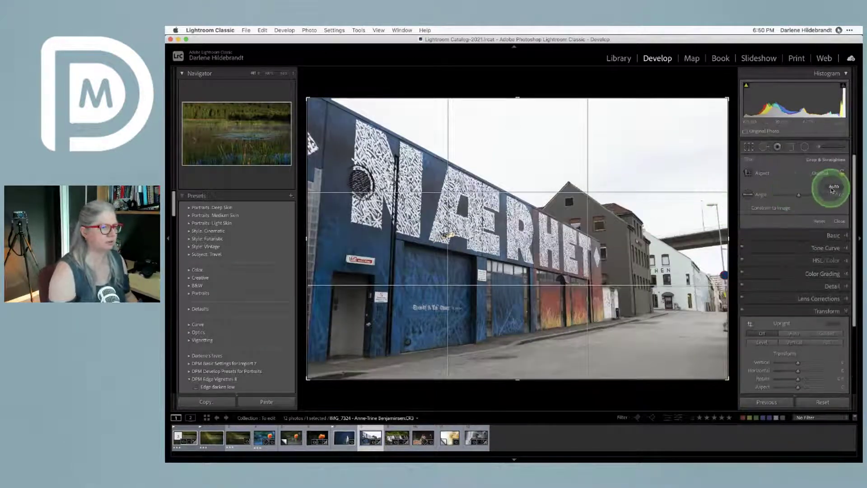
click(834, 188)
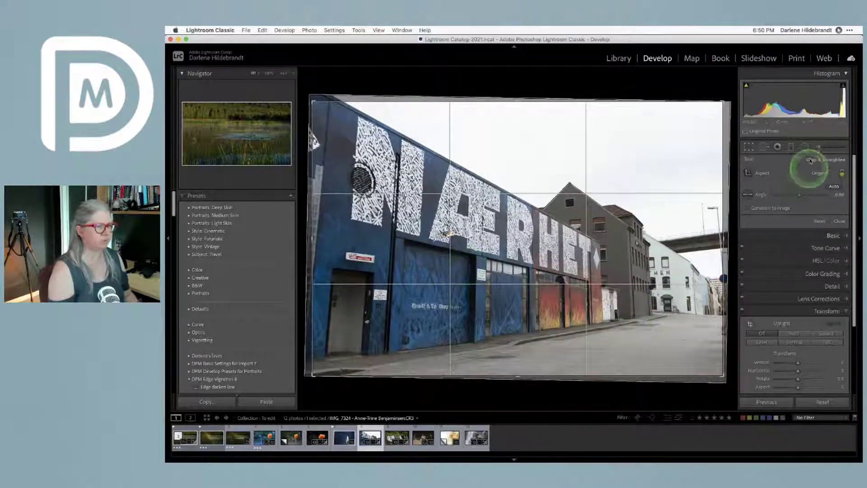
click(820, 222)
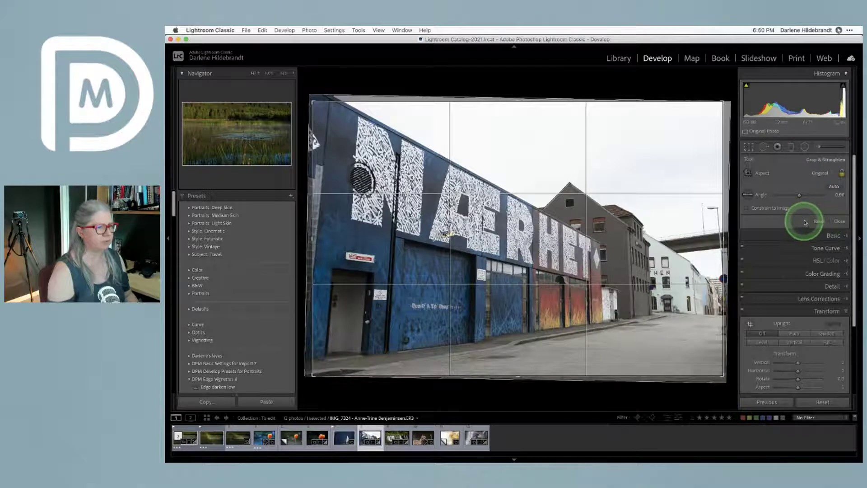
Try straightening the photo along the grey building's vertical edge, undo it, try another reference line, and reset the crop
click(746, 195)
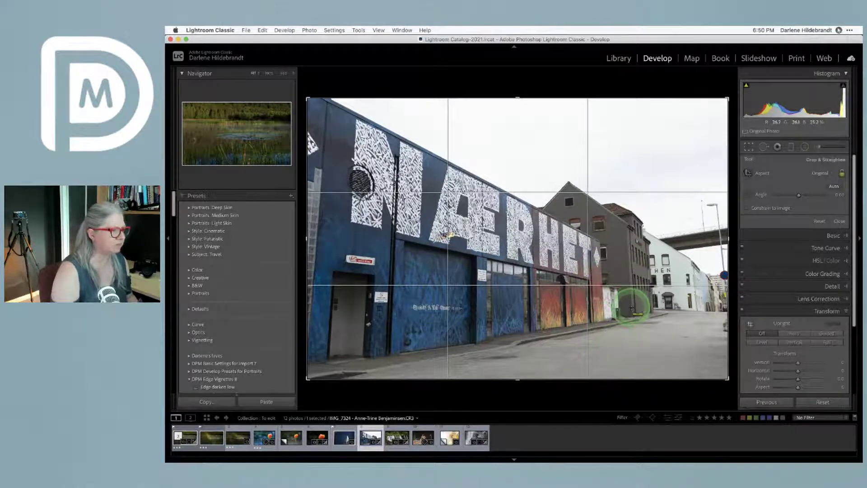
drag(632, 313, 623, 134)
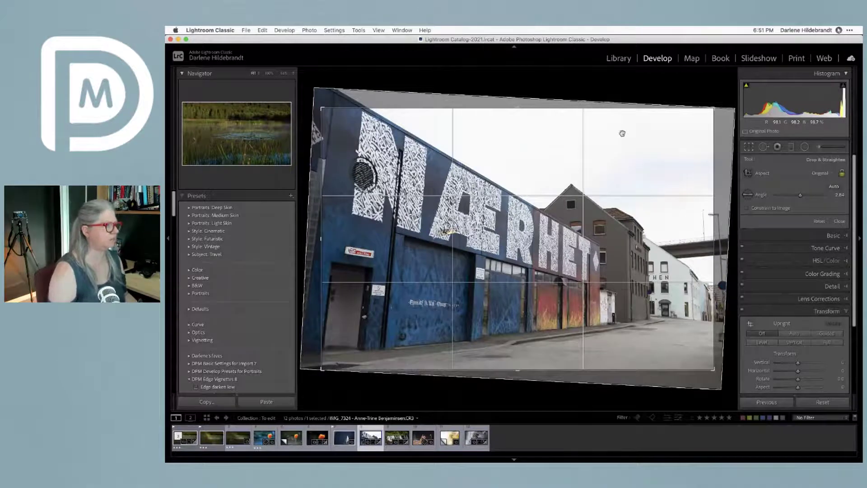
key(super+z)
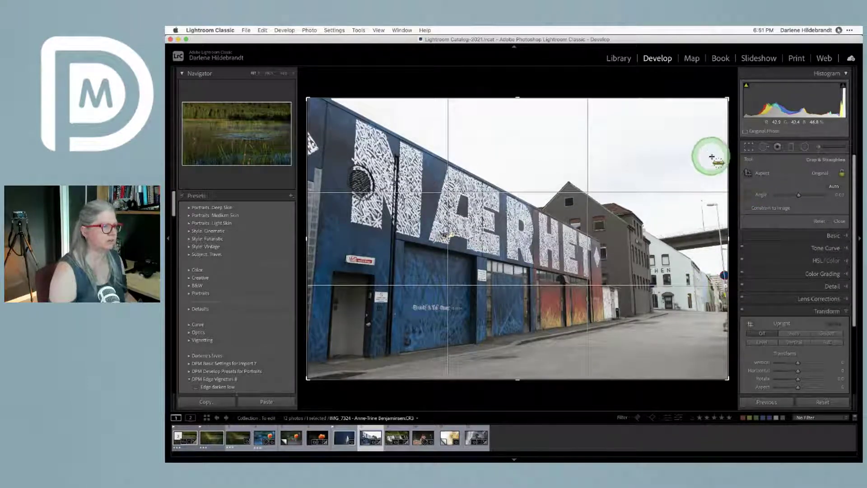
drag(713, 157, 710, 156)
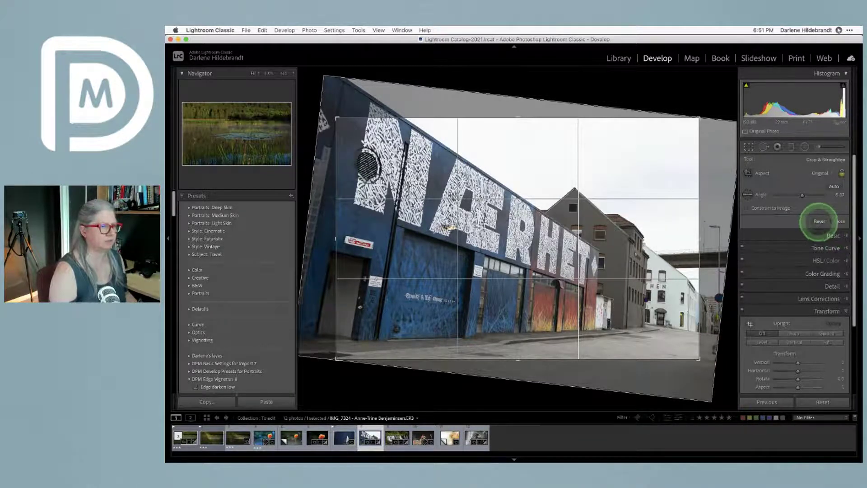
click(819, 222)
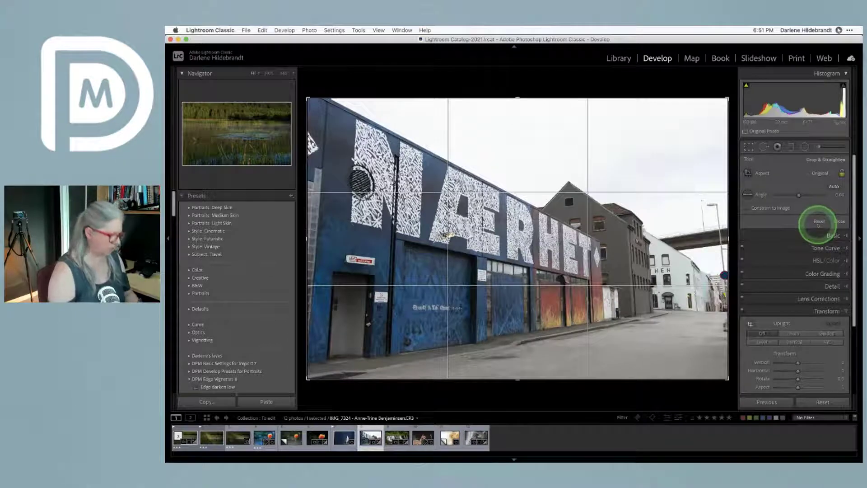
key(r)
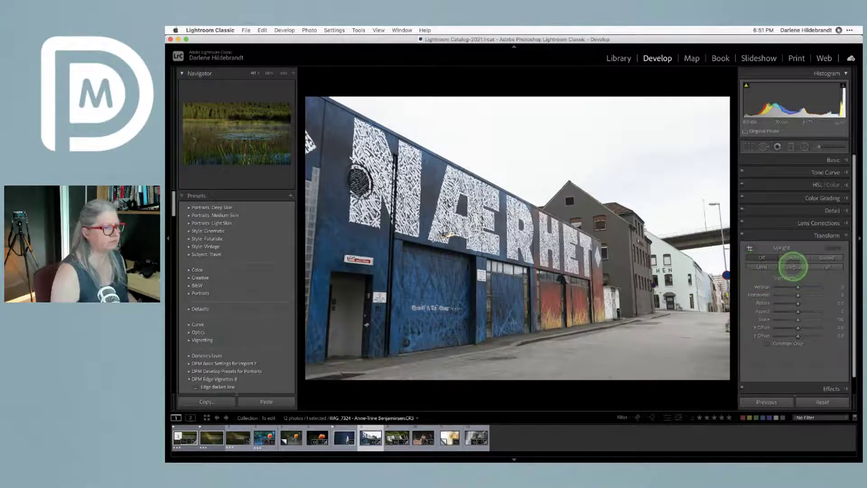
Apply the Vertical Upright correction to the street photo and check how it affects the crop
click(794, 266)
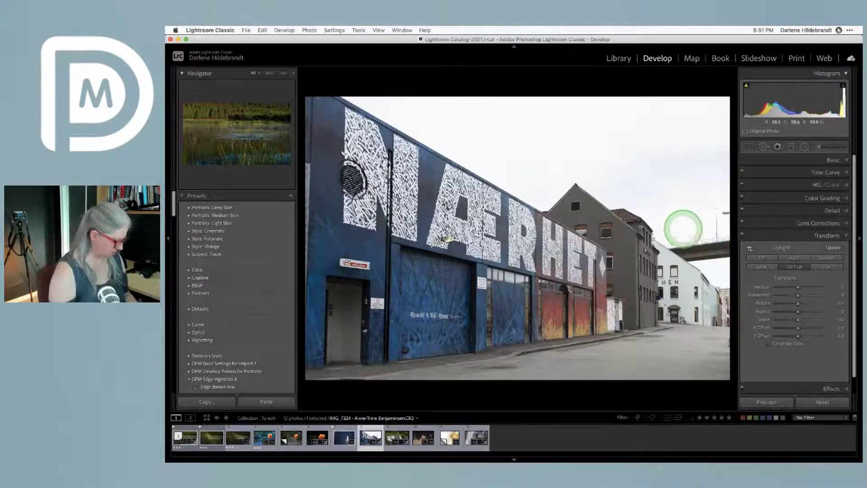
key(r)
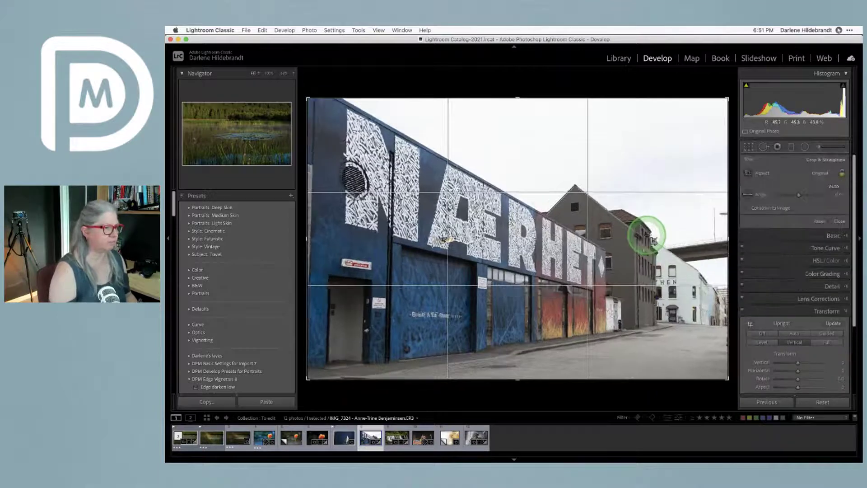
double_click(653, 240)
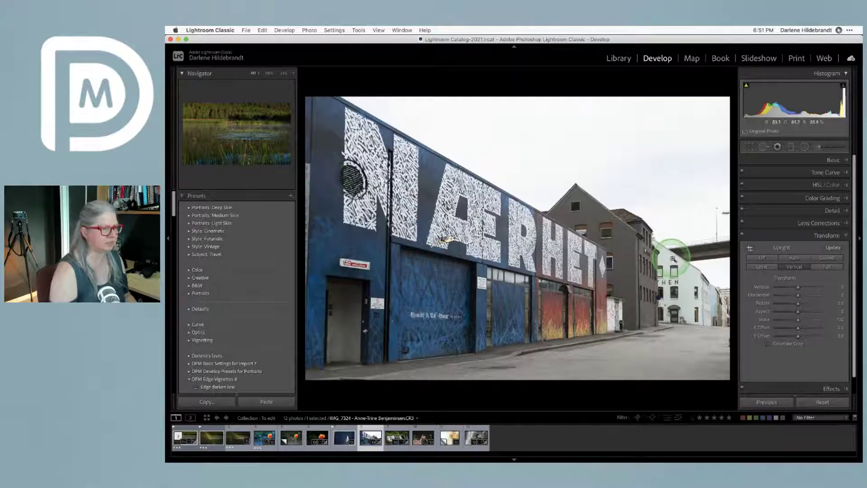
Set the Vertical transform to -10 and enable Constrain Crop
drag(798, 288, 791, 289)
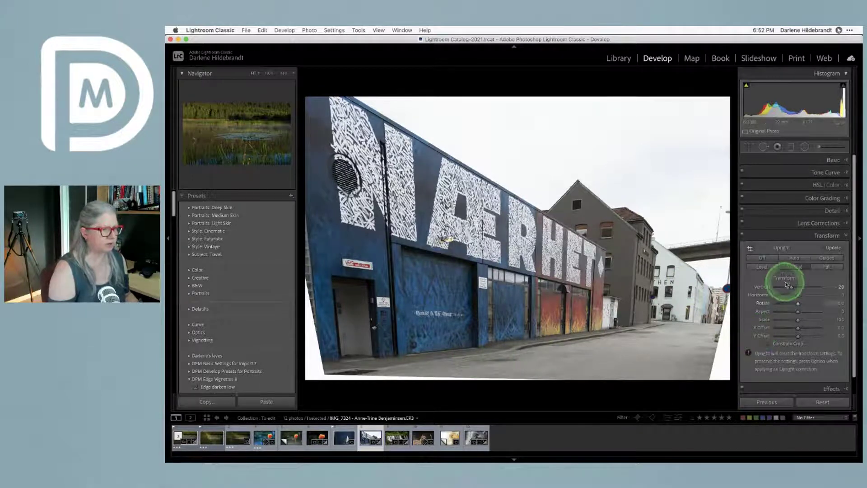
drag(788, 287, 795, 287)
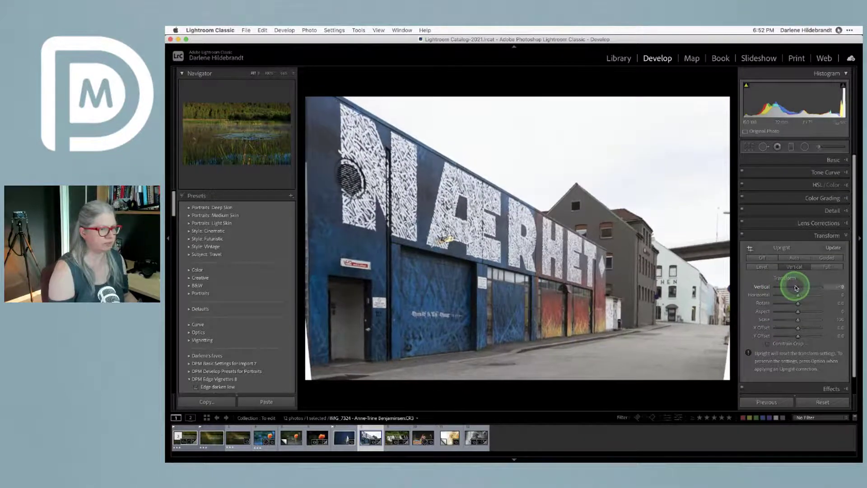
click(768, 343)
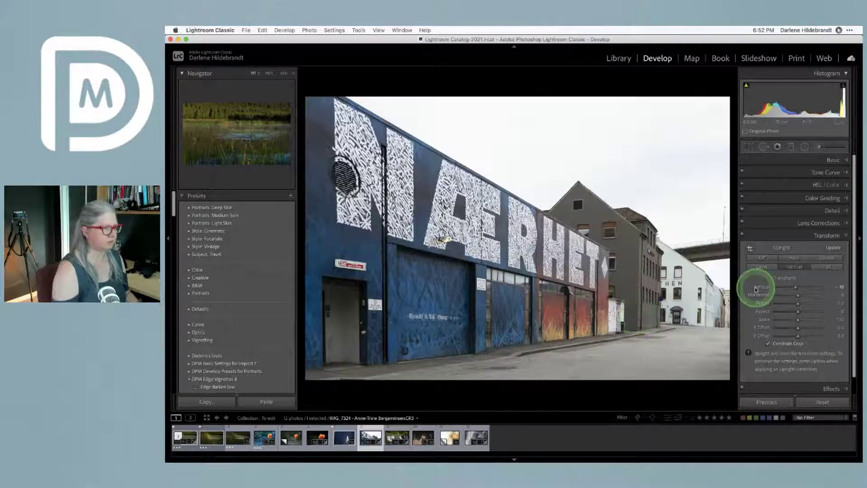
Fine-tune the photo's rotation in the crop tool, apply it, and compare the before and after versions
key(r)
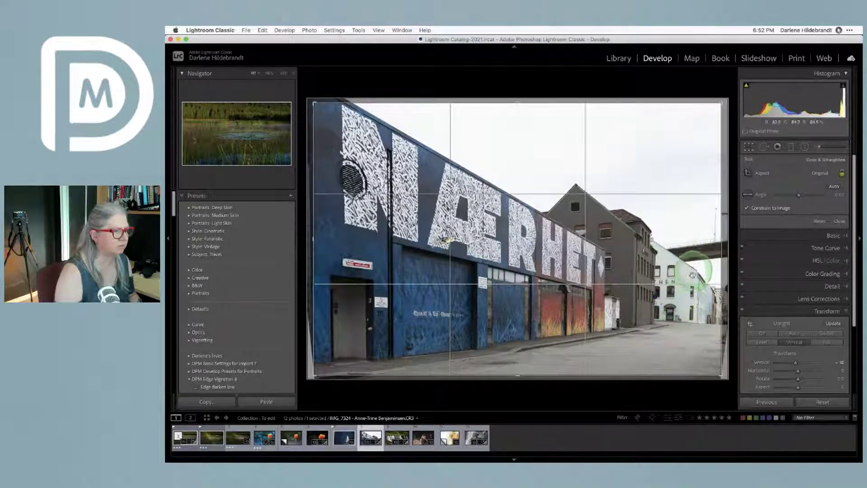
drag(721, 86, 725, 87)
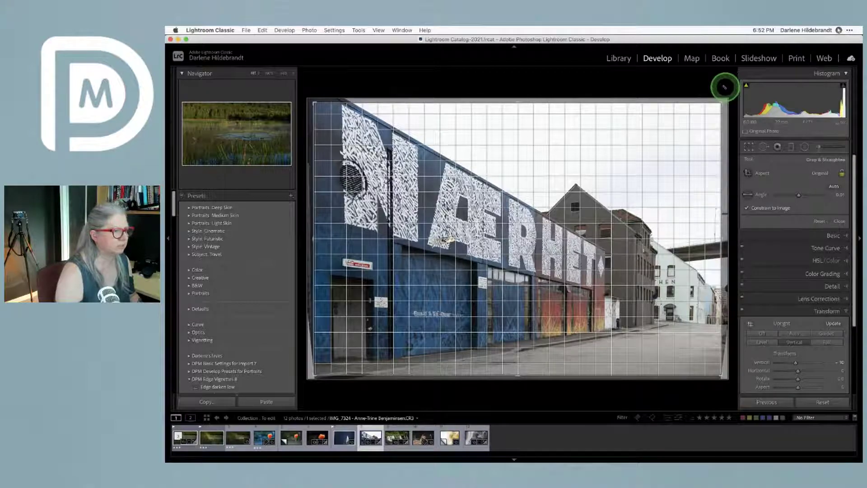
drag(724, 86, 723, 85)
key(Return)
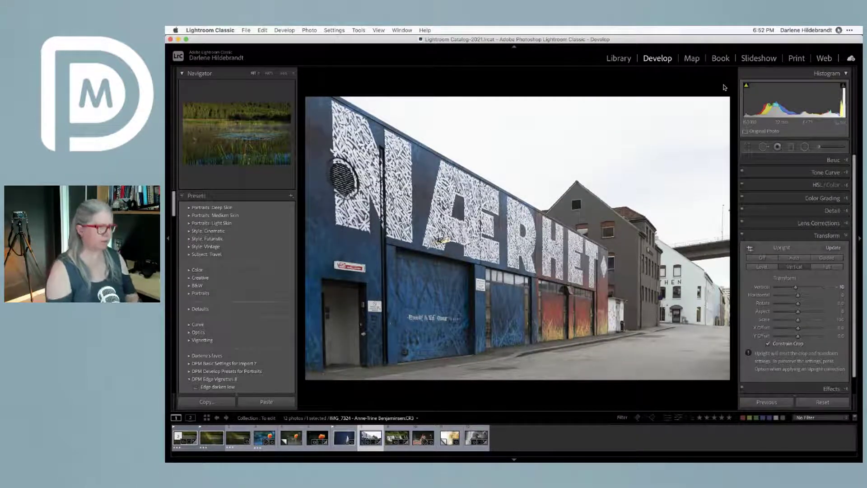
key(backslash)
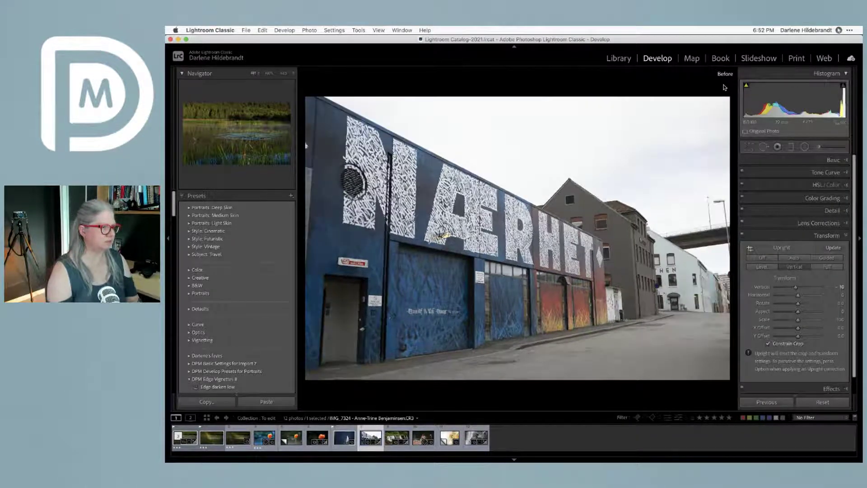
key(backslash)
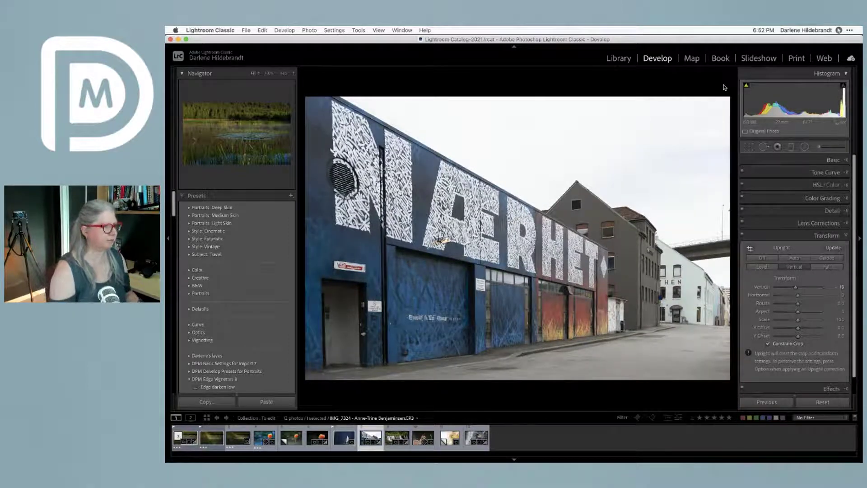
Try Highlights at -100 and a darker Exposure to look for detail in the sky, and return both to 0
click(829, 161)
click(800, 305)
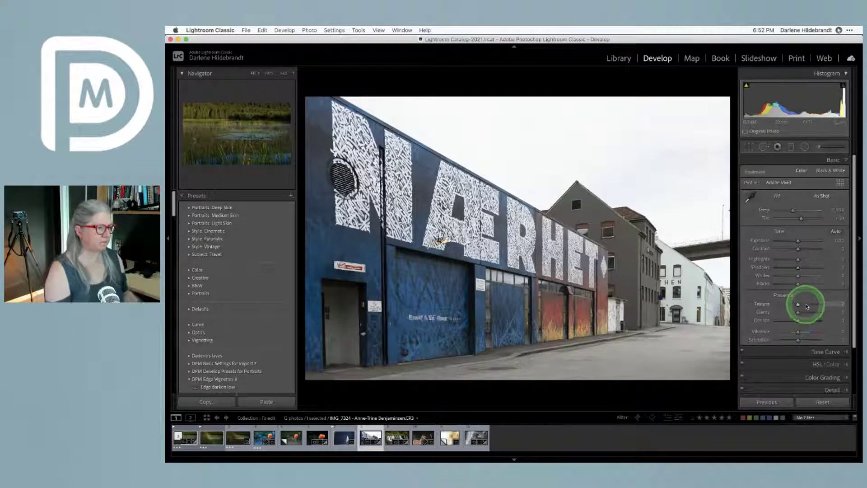
click(801, 259)
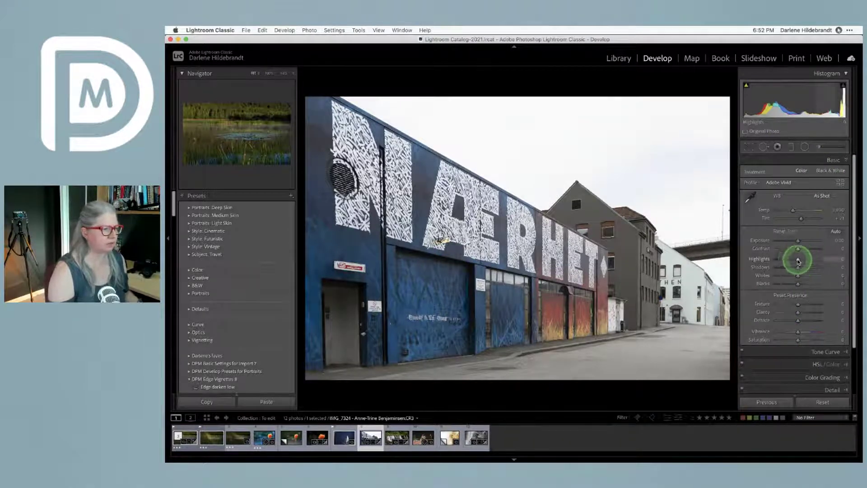
alt+click(798, 261)
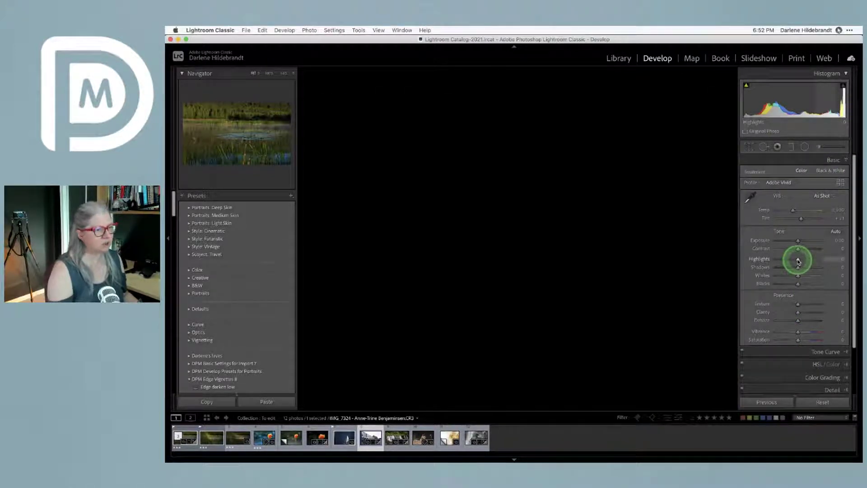
drag(798, 261, 736, 258)
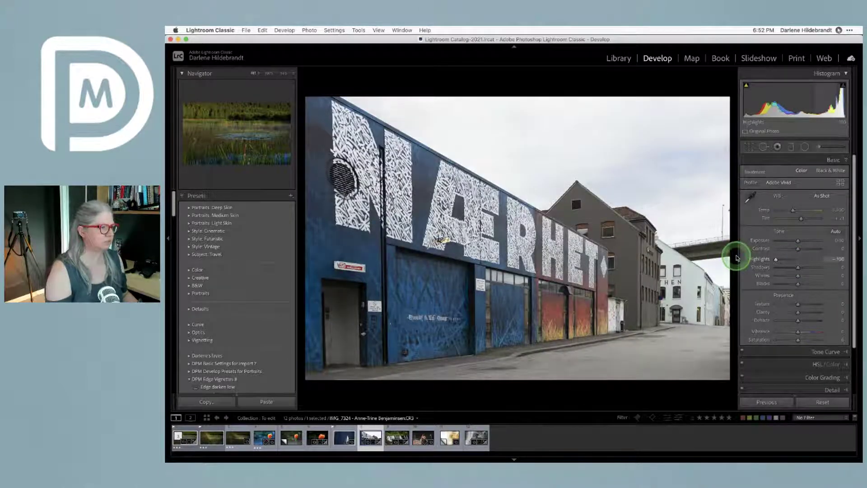
drag(793, 242, 791, 242)
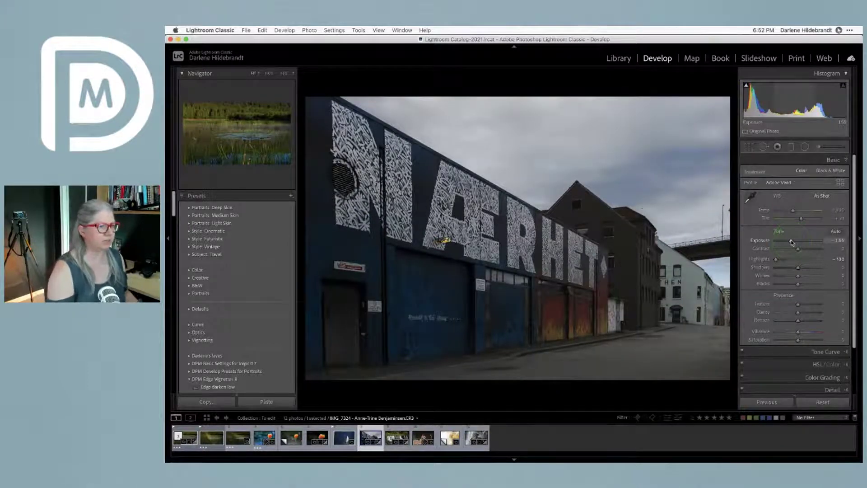
double_click(792, 242)
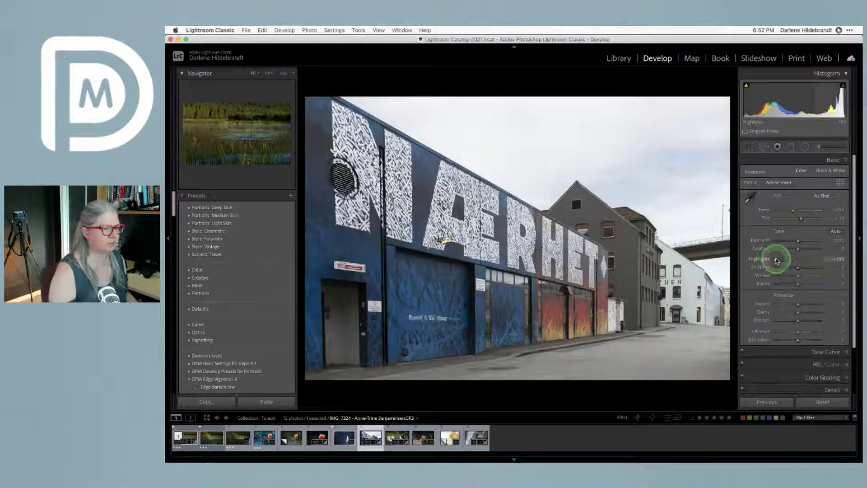
drag(775, 259, 798, 264)
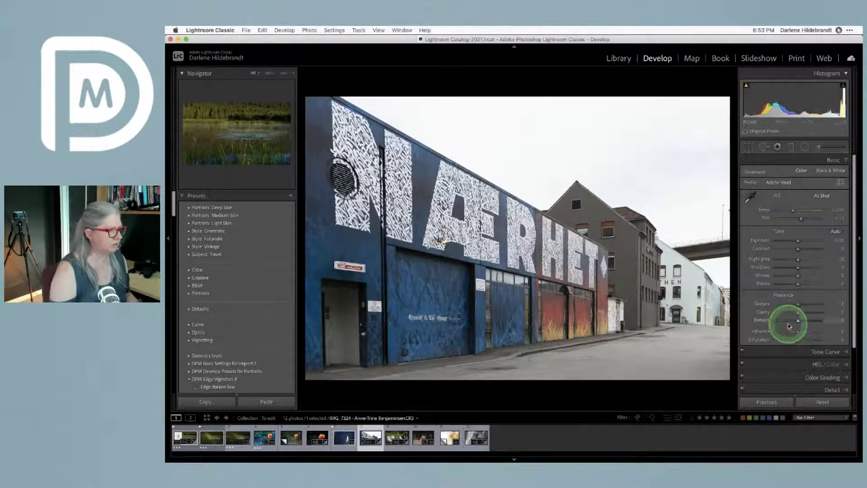
Set Whites to +11, Blacks to -21 and Clarity to +15 for the street photo
alt+click(799, 274)
mouse_move(799, 275)
mouse_down()
mouse_move(806, 277)
mouse_move(795, 284)
mouse_up()
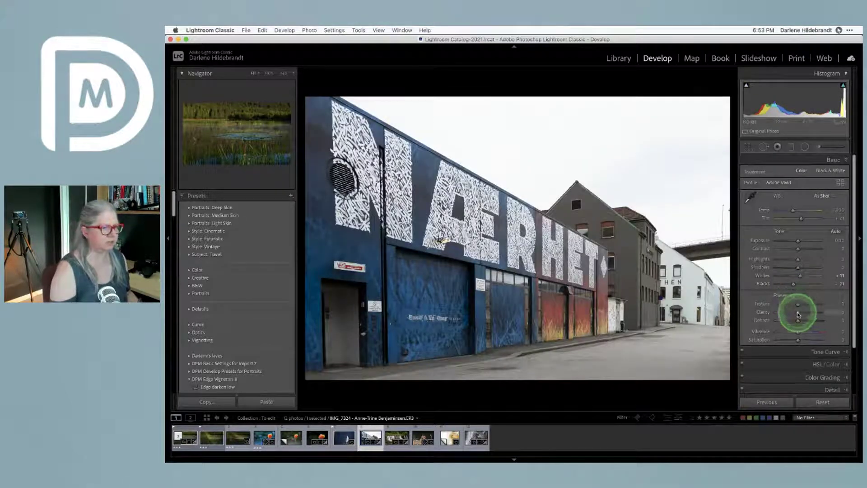
drag(798, 315, 799, 315)
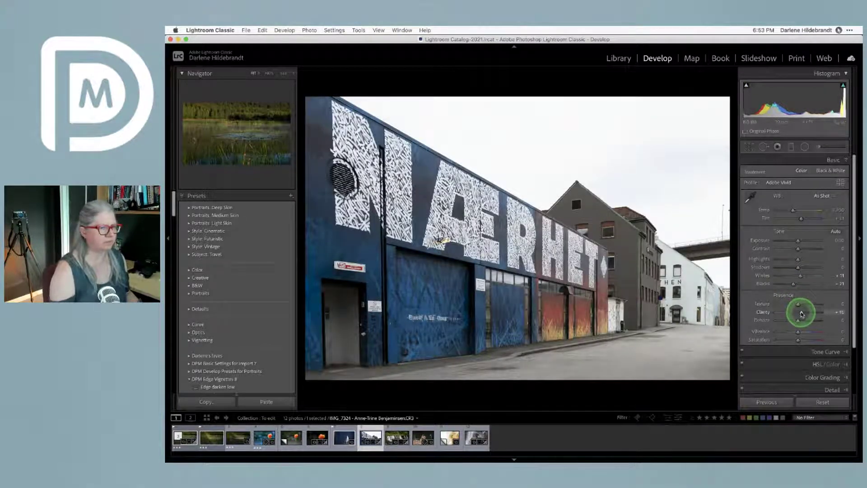
click(798, 305)
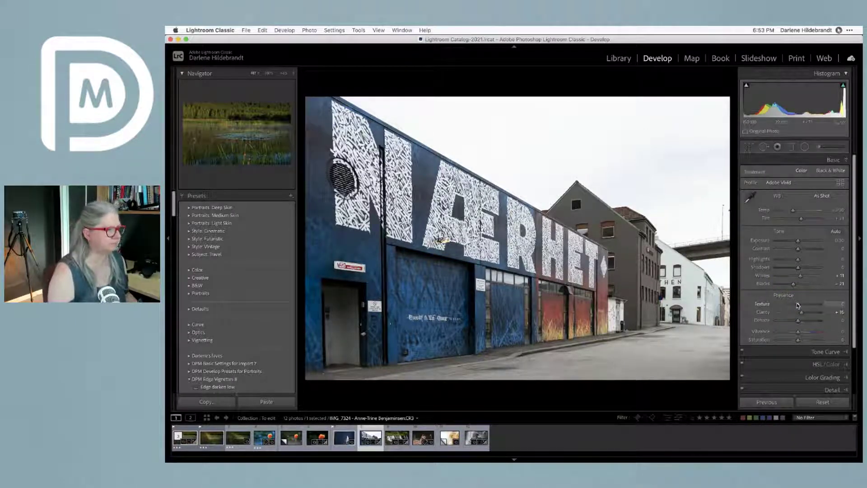
Shape the RGB tone curve into an S, raising input 168 to about 183 and lowering input 66 to 62
scroll(798, 306, down, 2)
click(798, 316)
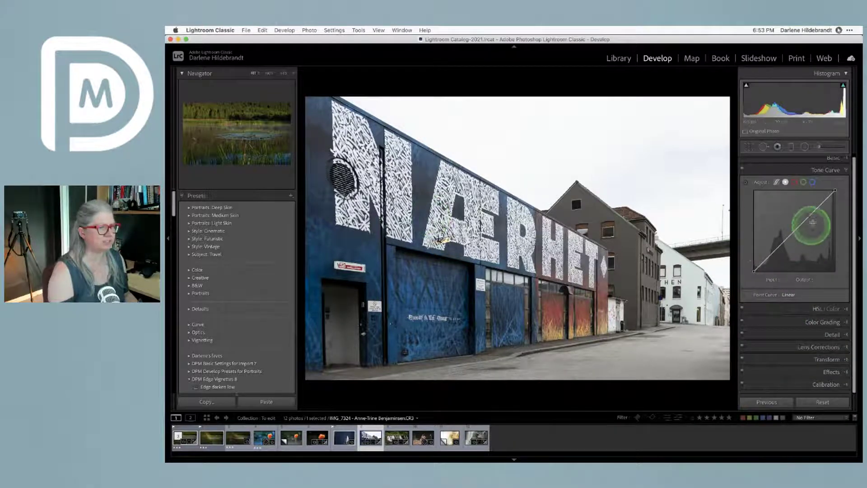
click(811, 210)
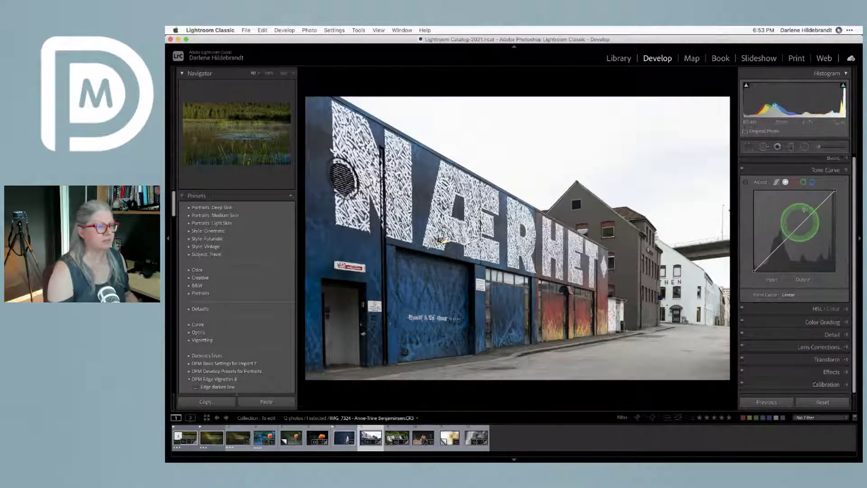
drag(810, 216, 805, 212)
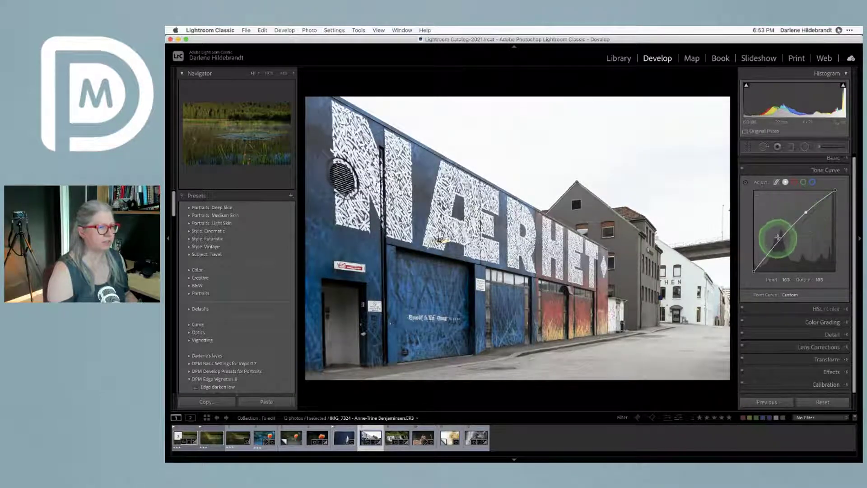
drag(774, 247, 773, 249)
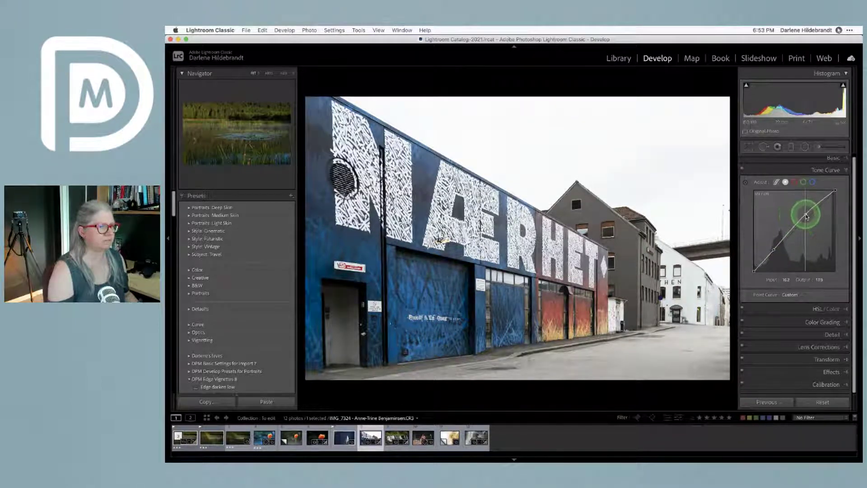
drag(806, 216, 807, 213)
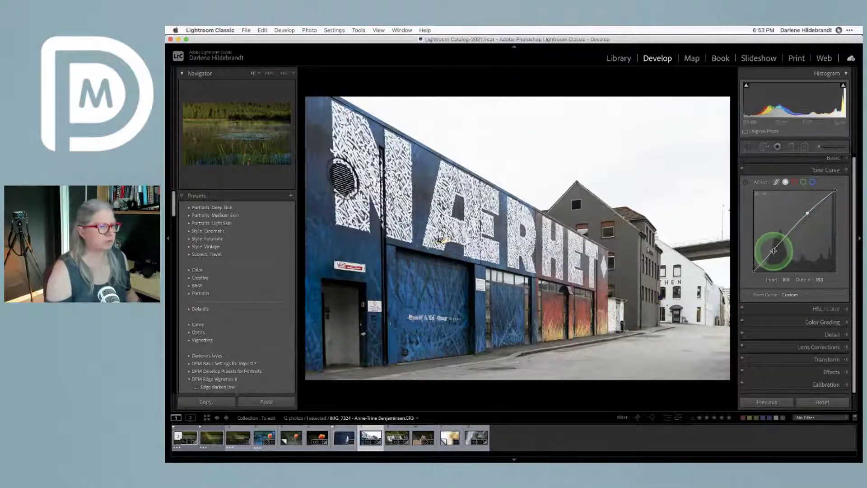
drag(774, 250, 775, 253)
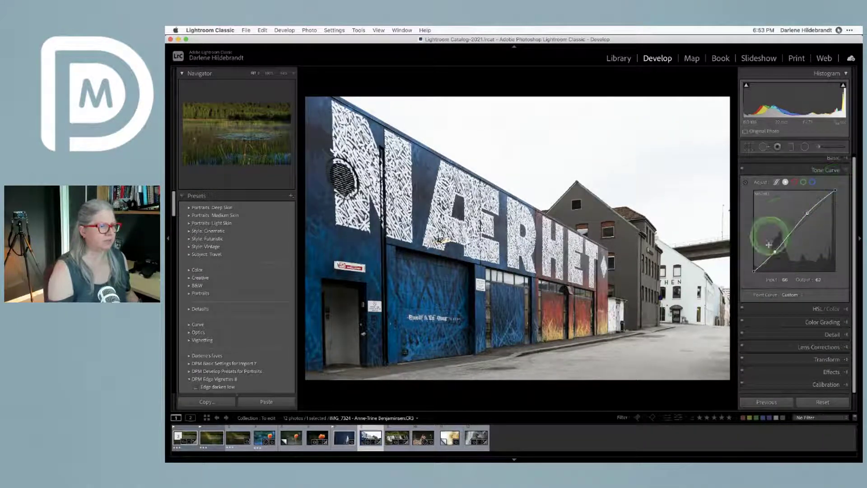
Compare the photo with and without the tone curve adjustment
click(746, 171)
click(752, 172)
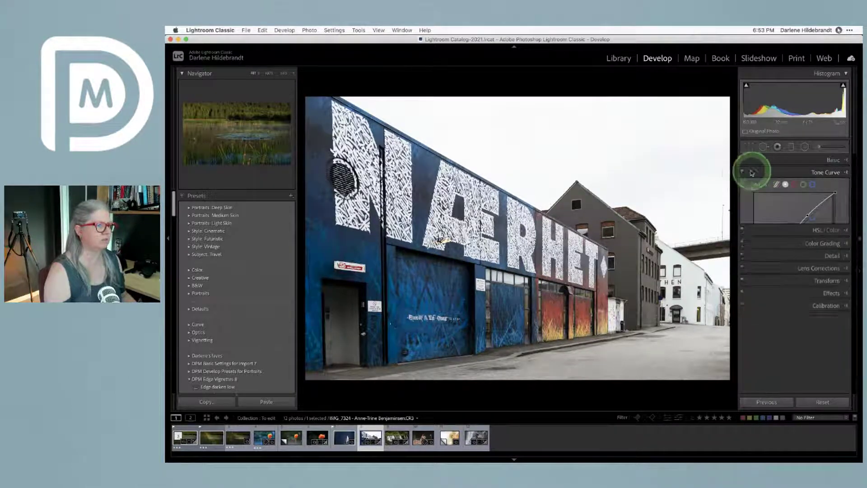
click(742, 172)
click(742, 173)
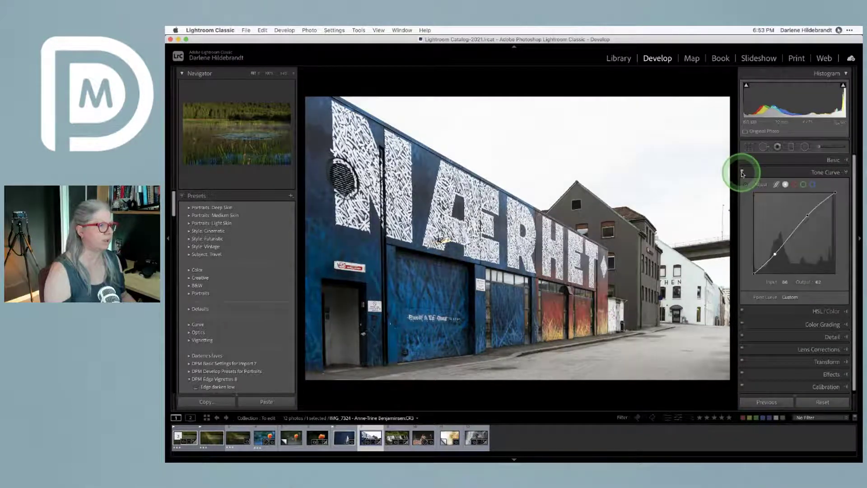
click(742, 173)
click(742, 173)
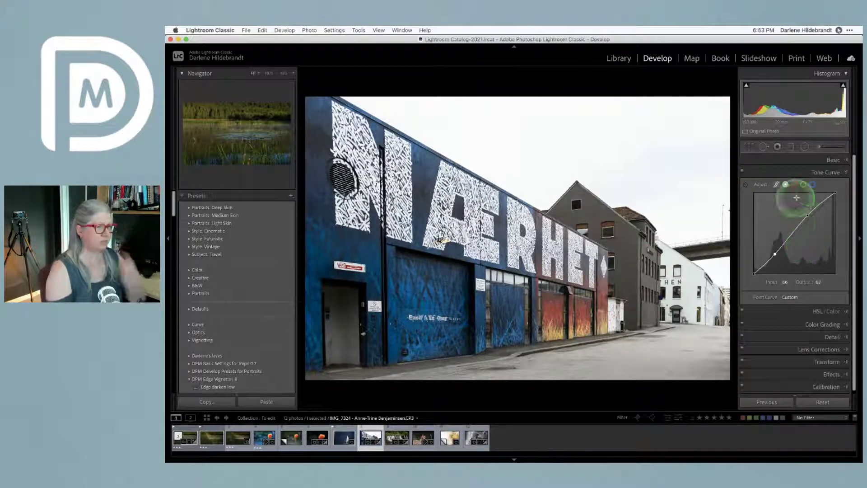
Add an S-curve to the blue channel, raising its highlights and lowering input 60 to 54, and compare with and without it
click(814, 189)
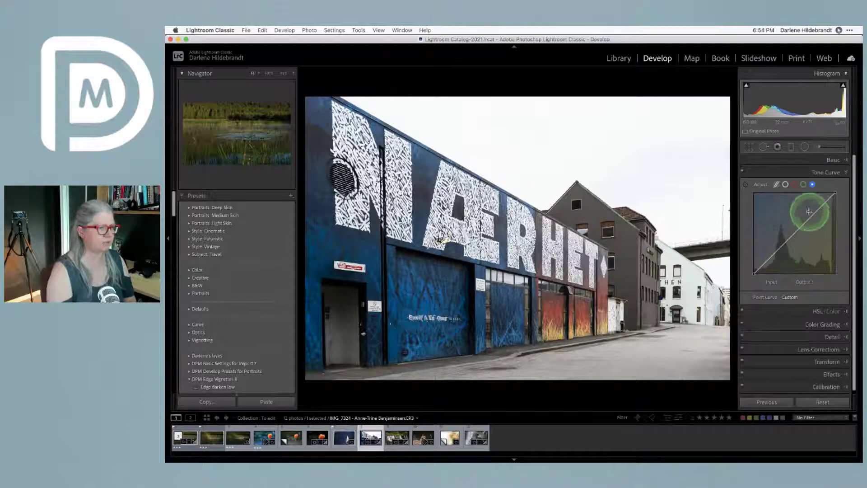
mouse_move(810, 212)
mouse_down()
mouse_move(813, 221)
mouse_move(806, 216)
mouse_up()
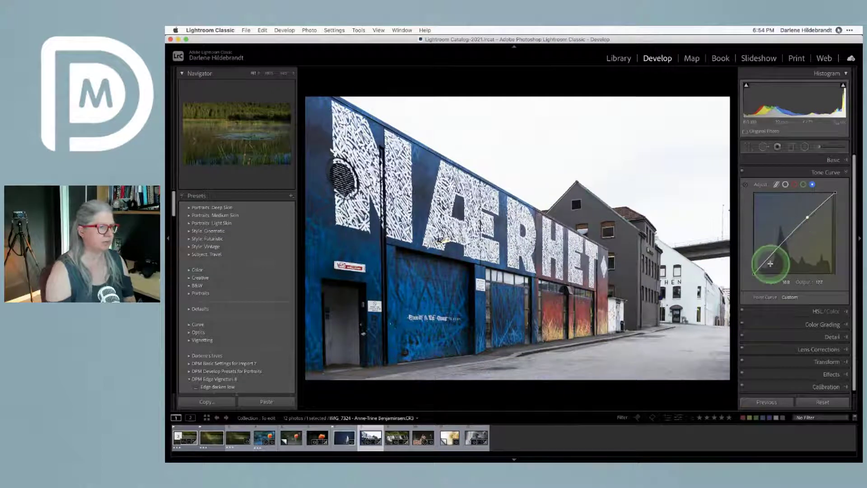
drag(772, 260, 773, 258)
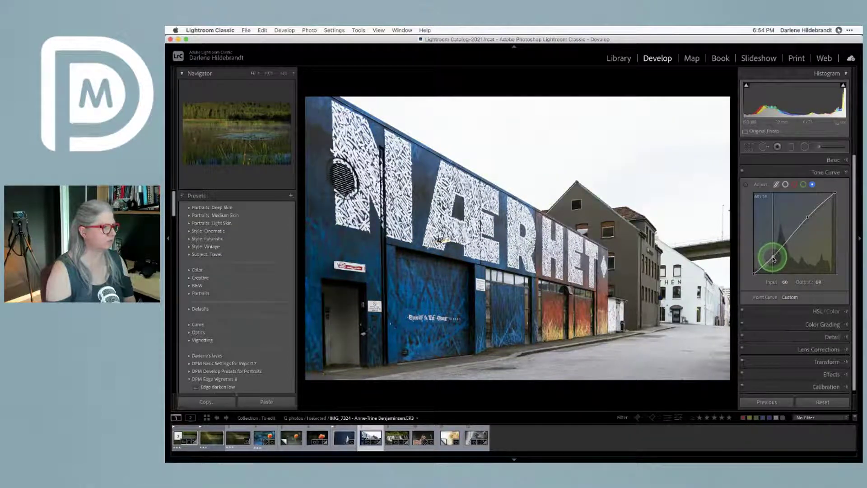
click(742, 172)
click(742, 173)
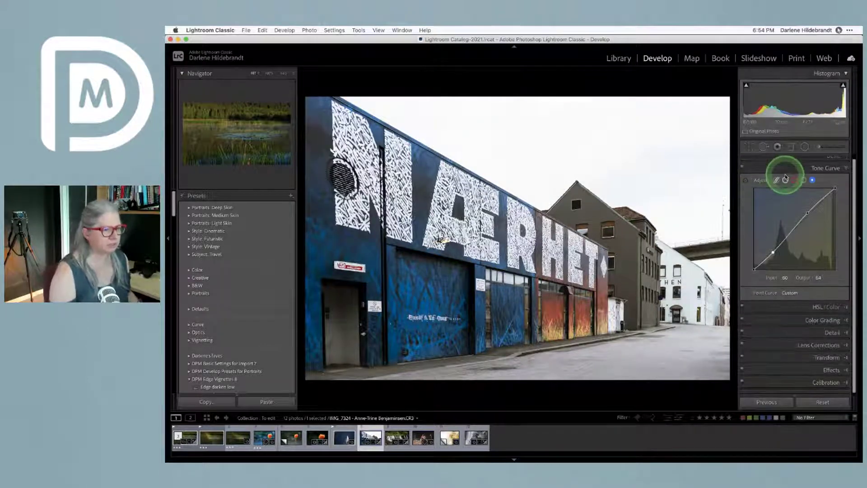
Convert the photo to Black & White with the Adobe Monochrome profile and apply the Auto Black & White Mix
click(784, 341)
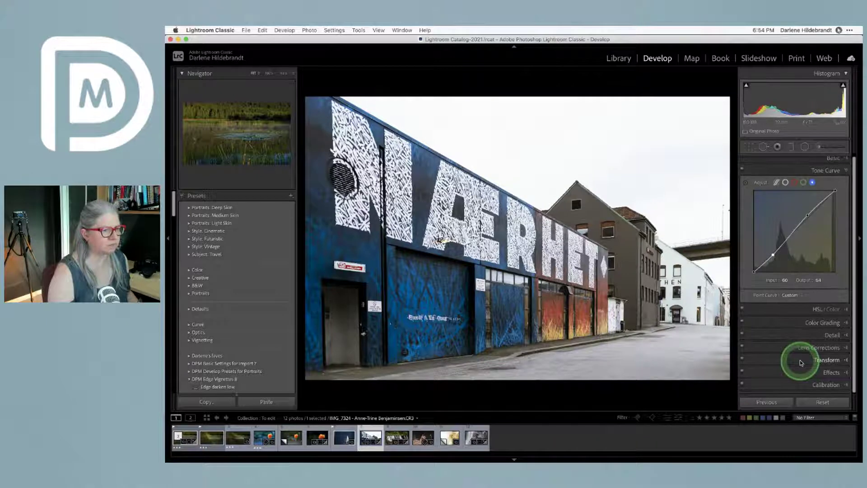
click(802, 155)
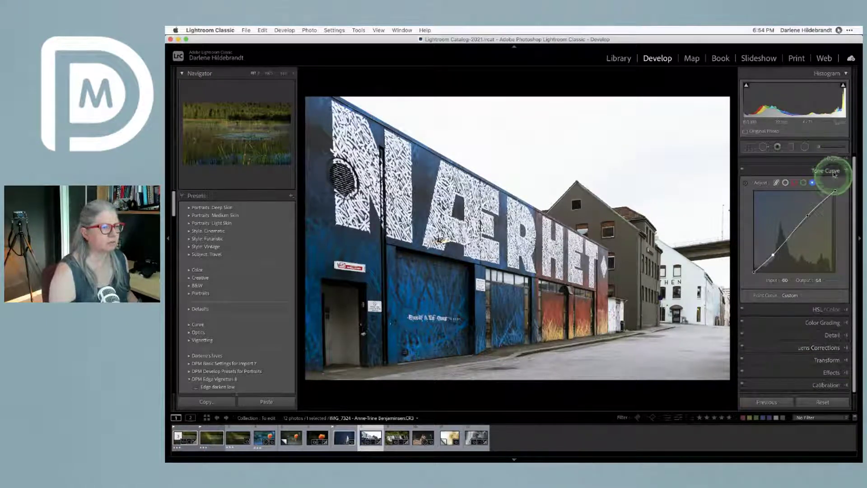
click(831, 157)
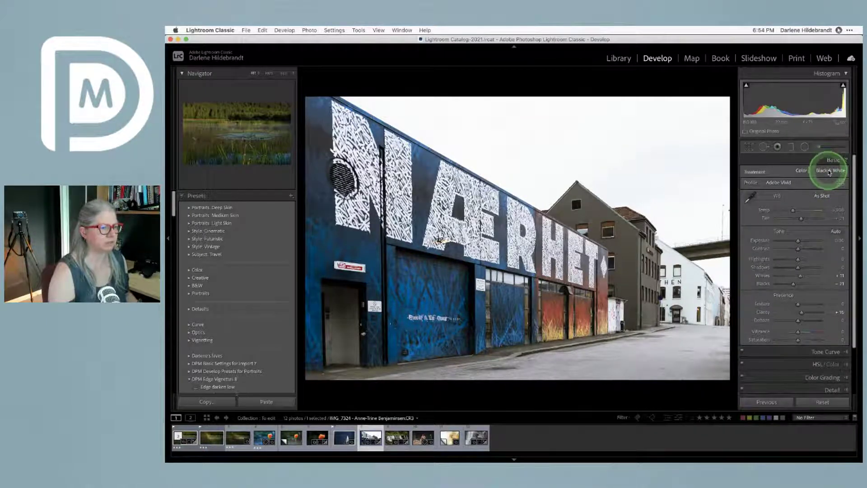
click(829, 172)
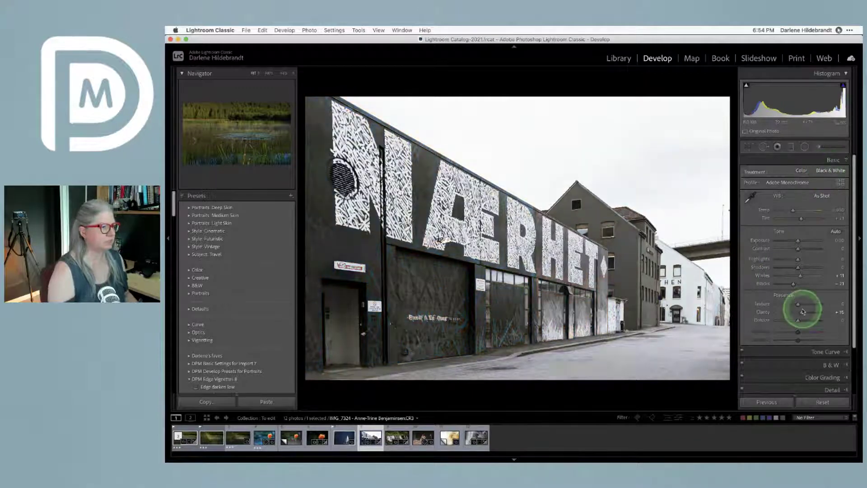
click(775, 182)
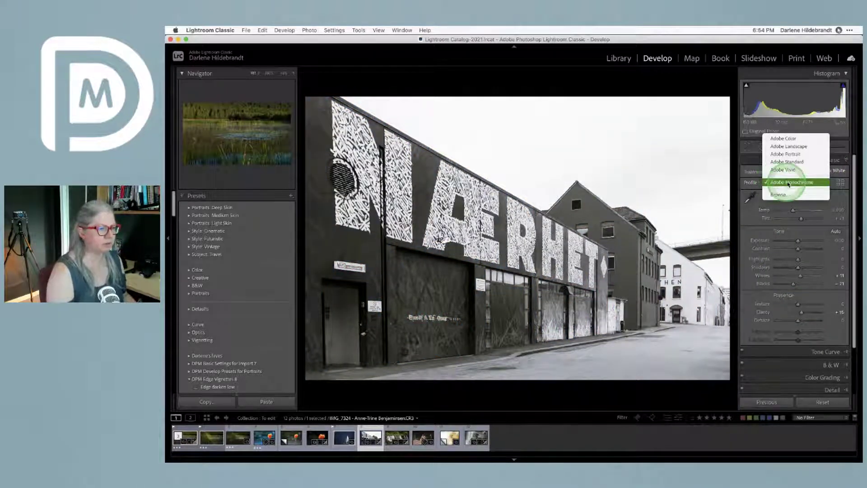
click(784, 182)
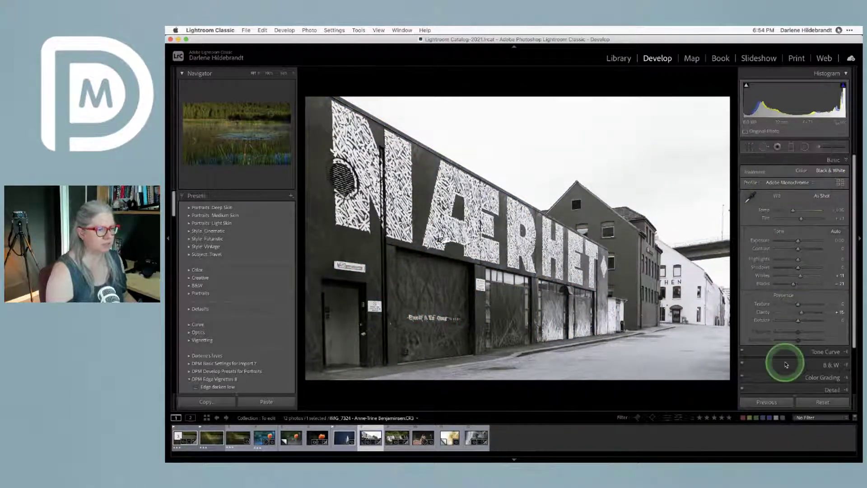
click(828, 364)
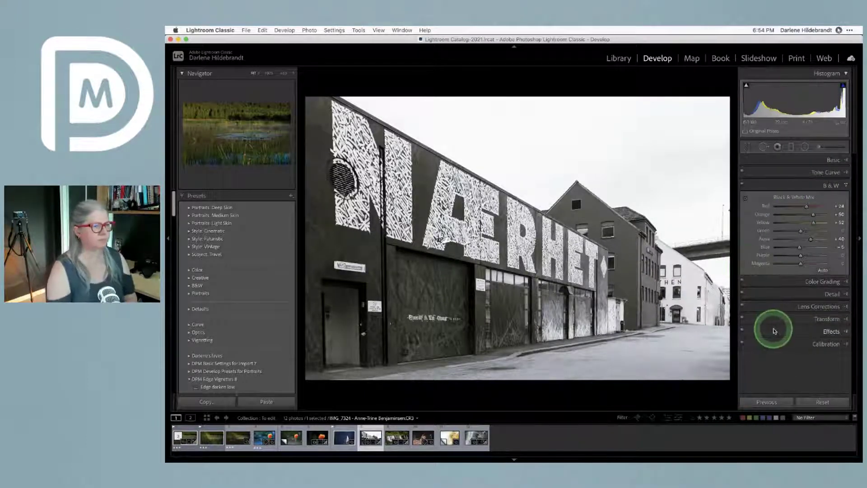
click(820, 270)
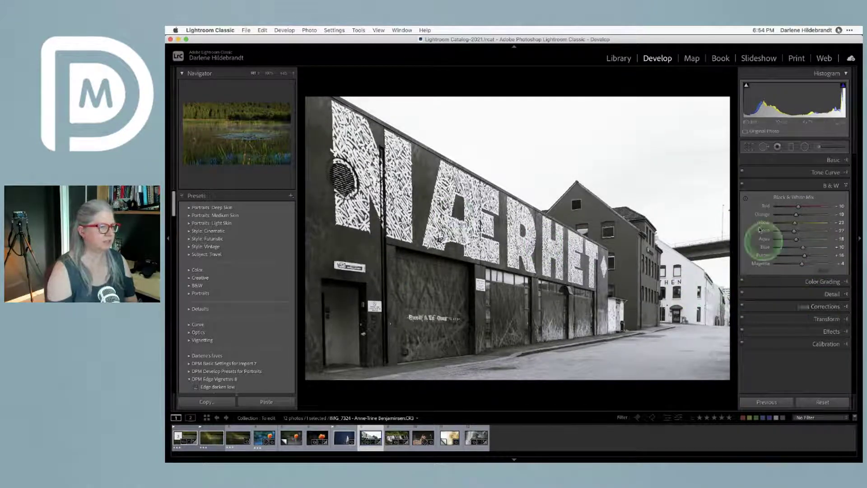
Adjust the Black & White Mix directly on the photo and its colors to Orange +13, Yellow +49, Aqua -52 and Blue +47
click(745, 200)
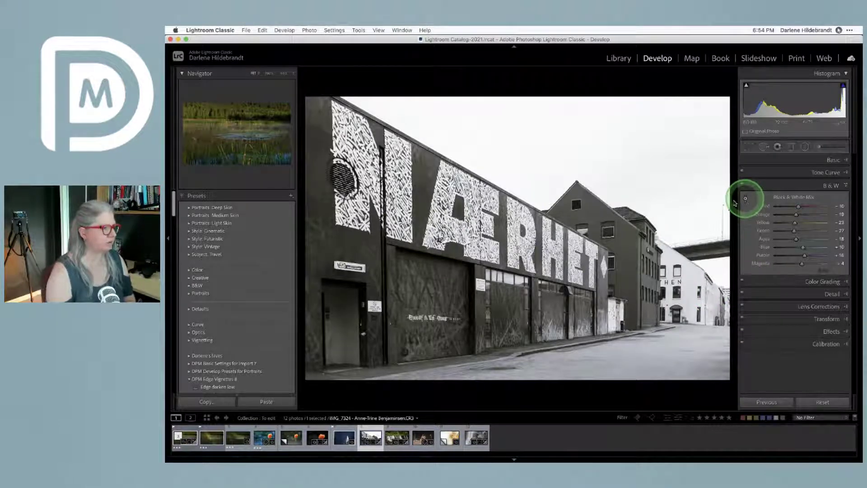
drag(628, 305, 625, 219)
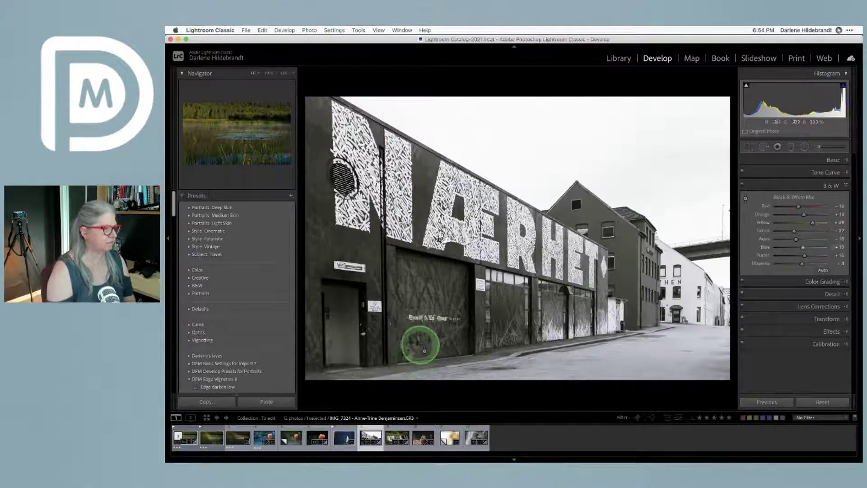
drag(424, 349, 423, 335)
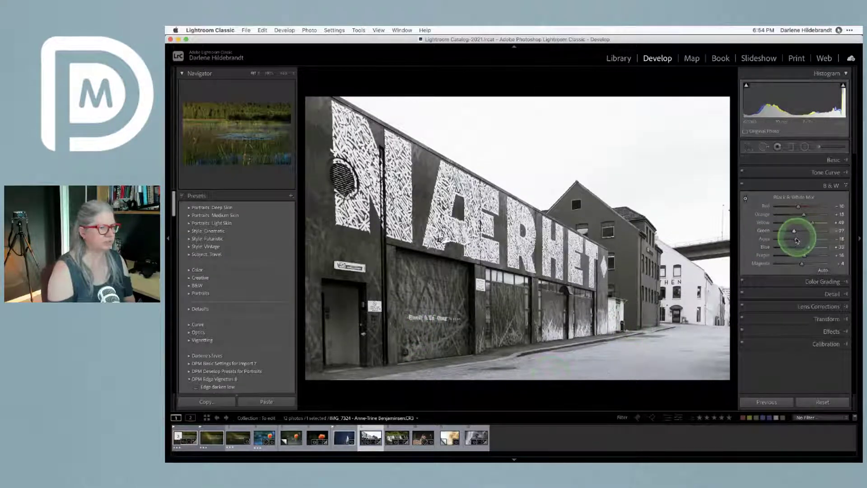
drag(797, 241, 814, 248)
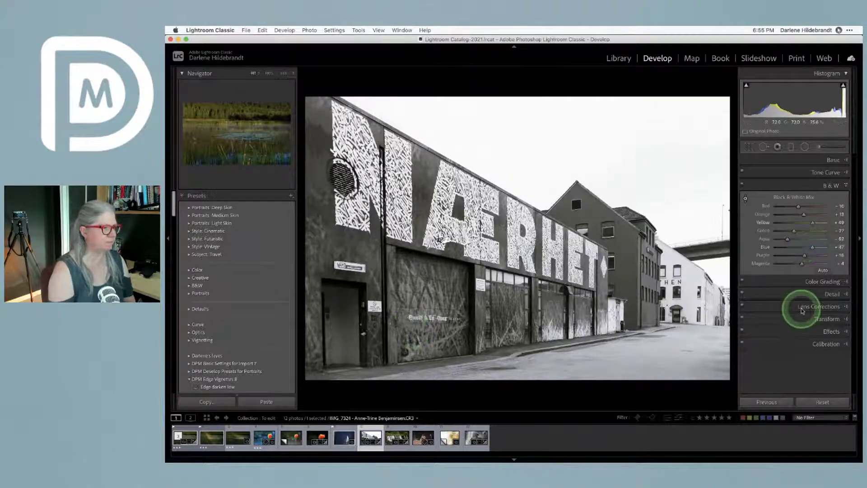
Fine-tune the Black & White Mix to Red -23, Orange +24 and Magenta -19, and compare the doors and pavement with and without it
mouse_move(802, 264)
mouse_down()
mouse_move(821, 263)
mouse_move(769, 262)
mouse_move(808, 265)
mouse_move(794, 264)
mouse_up()
mouse_move(798, 206)
mouse_down()
mouse_move(828, 204)
mouse_move(781, 206)
mouse_move(805, 206)
mouse_move(782, 206)
mouse_move(808, 215)
mouse_up()
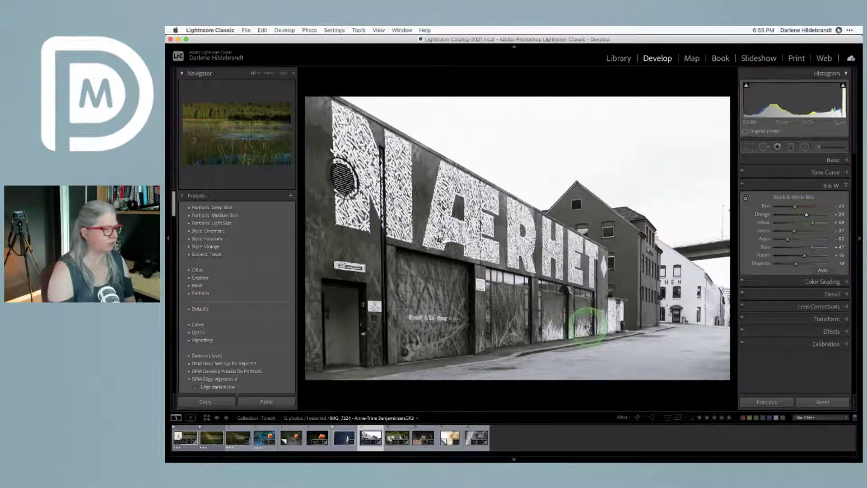
click(562, 338)
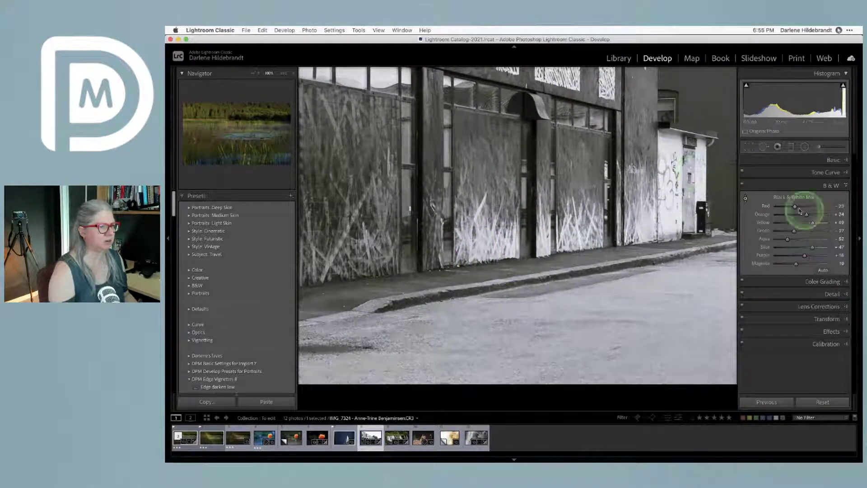
click(742, 186)
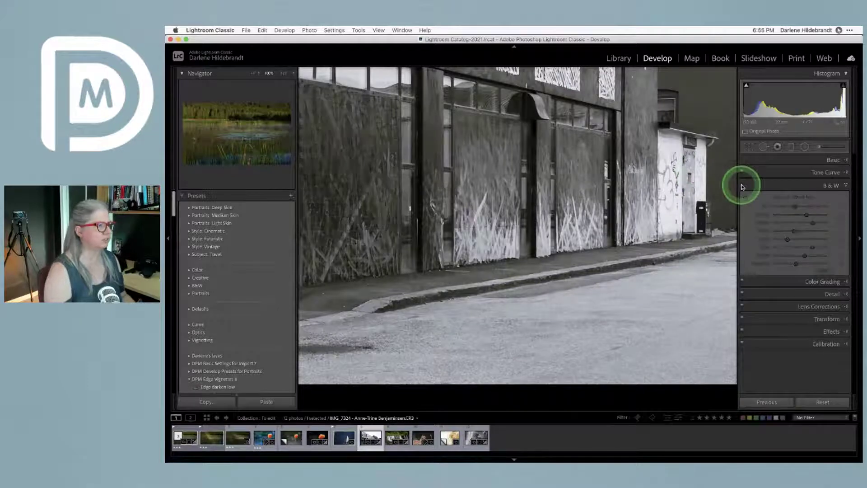
click(743, 186)
click(743, 186)
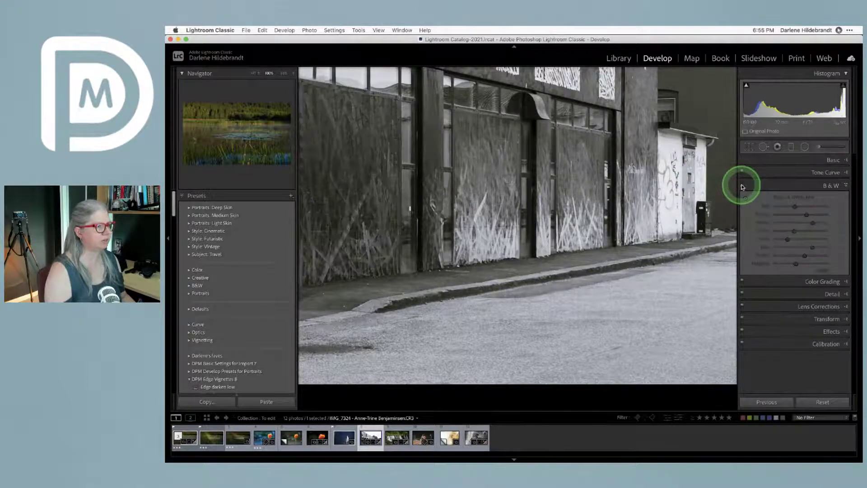
click(743, 185)
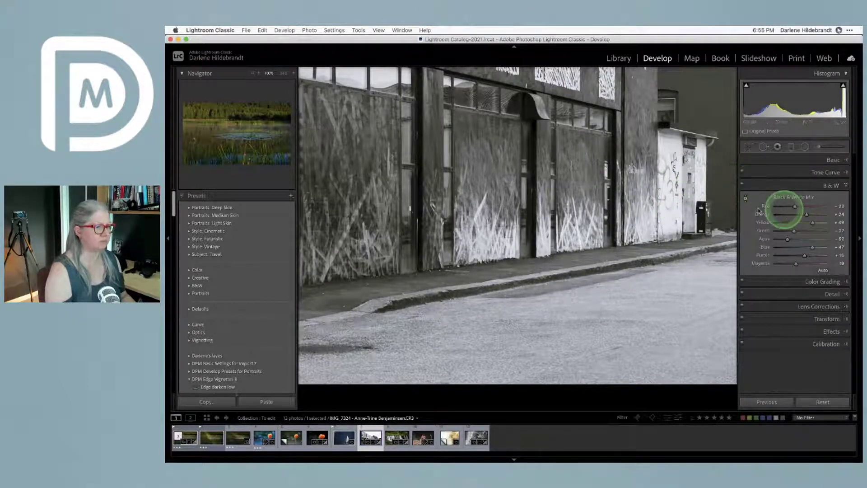
key(z)
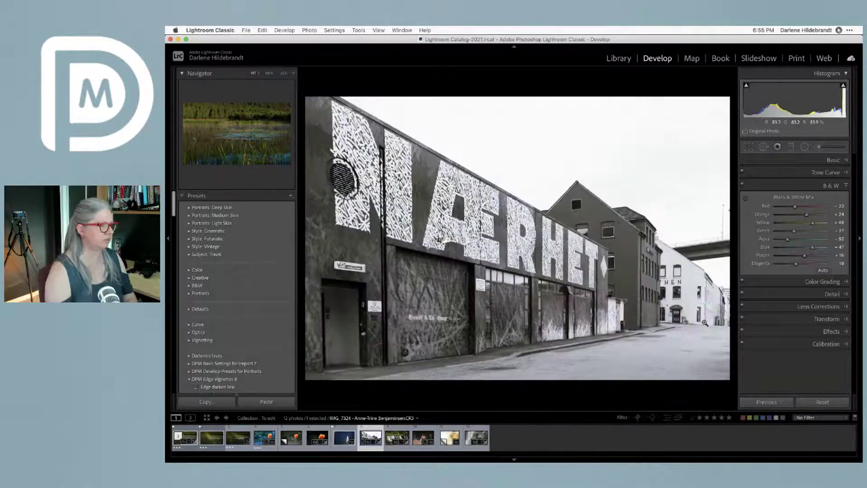
Compare the black and white version with the original color photo
key(backslash)
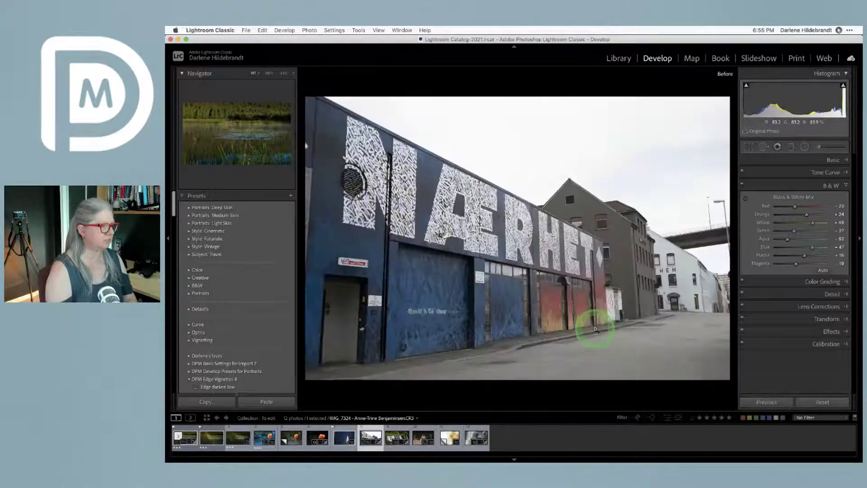
key(backslash)
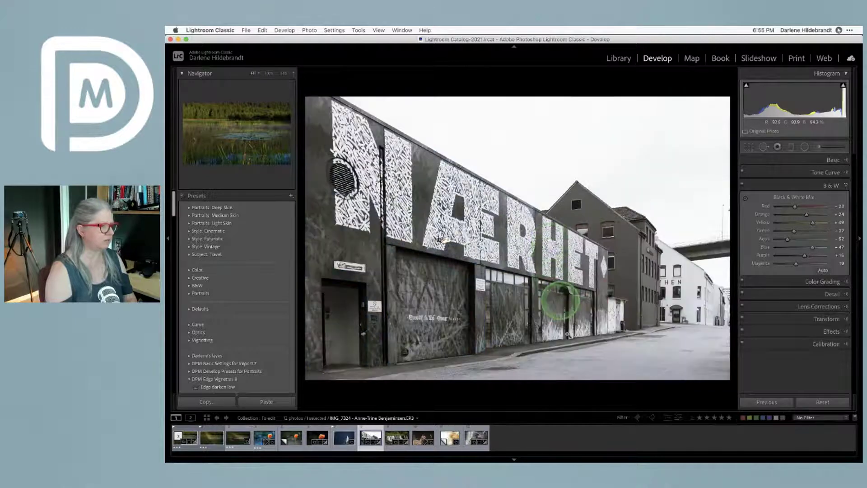
key(backslash)
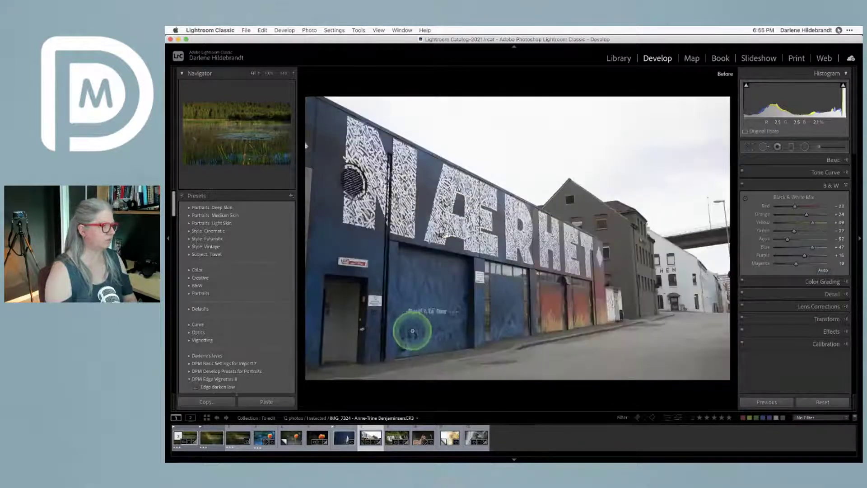
key(backslash)
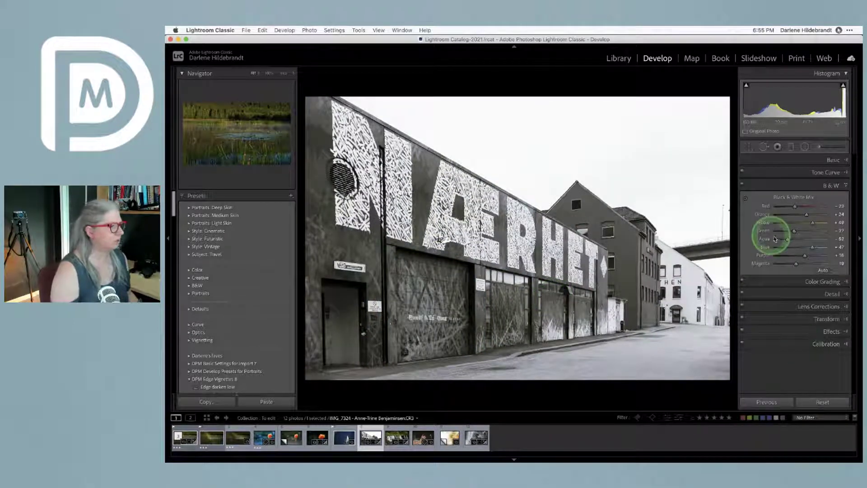
Refine the photo's basic tone with Highlights -68, Exposure -0.16, Blacks -35 and Whites +12, and raise Shadows slightly
click(831, 160)
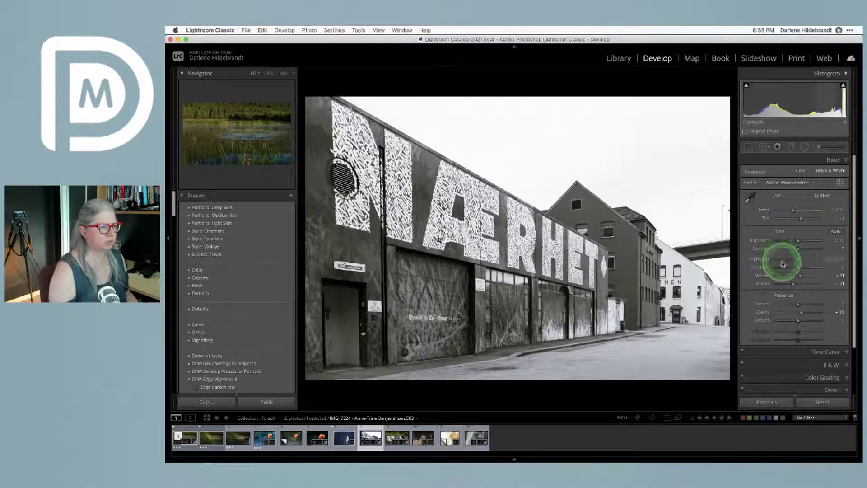
drag(783, 261, 785, 262)
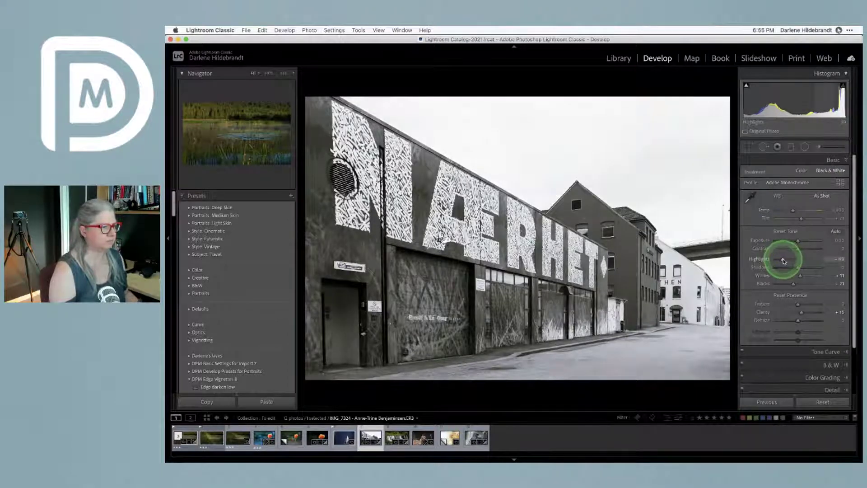
alt+click(783, 261)
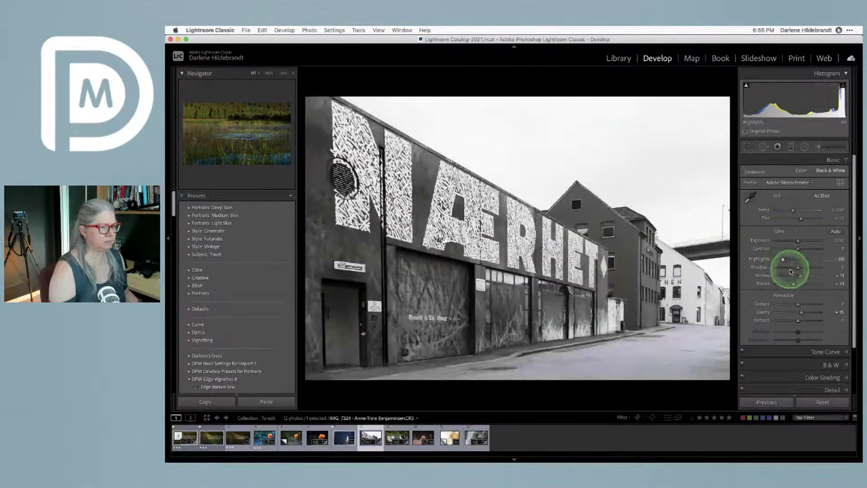
drag(800, 273, 800, 276)
click(460, 274)
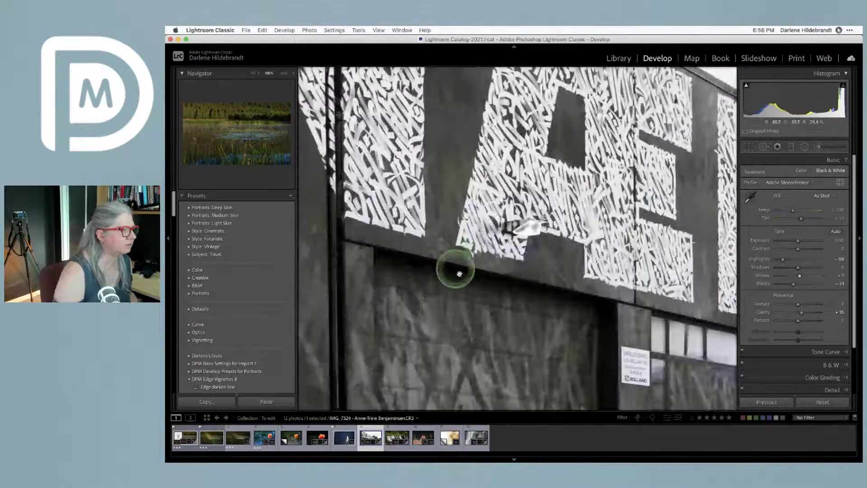
click(475, 238)
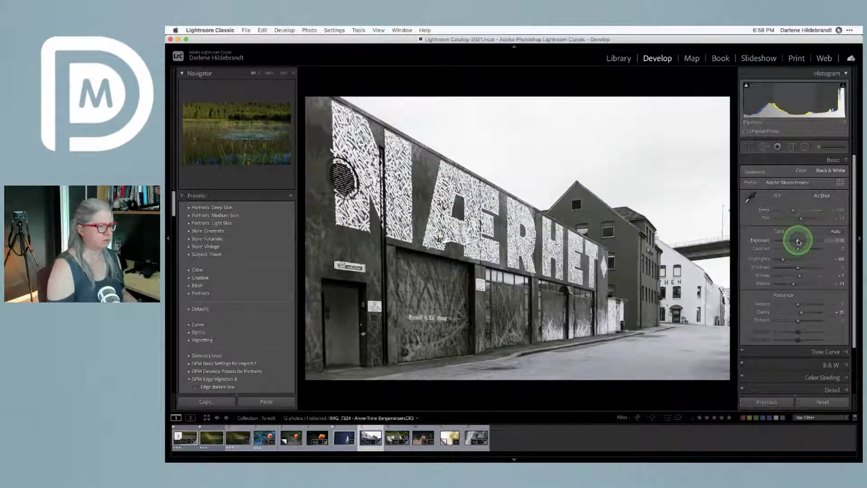
drag(799, 242, 791, 286)
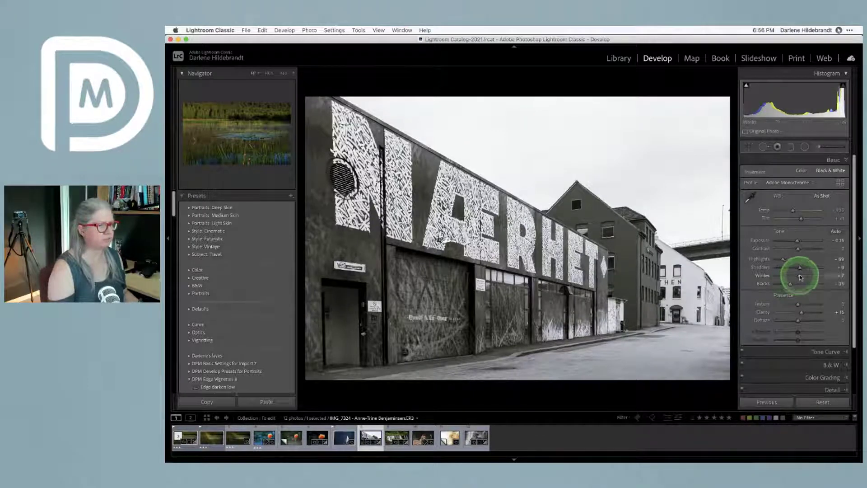
drag(800, 276, 802, 276)
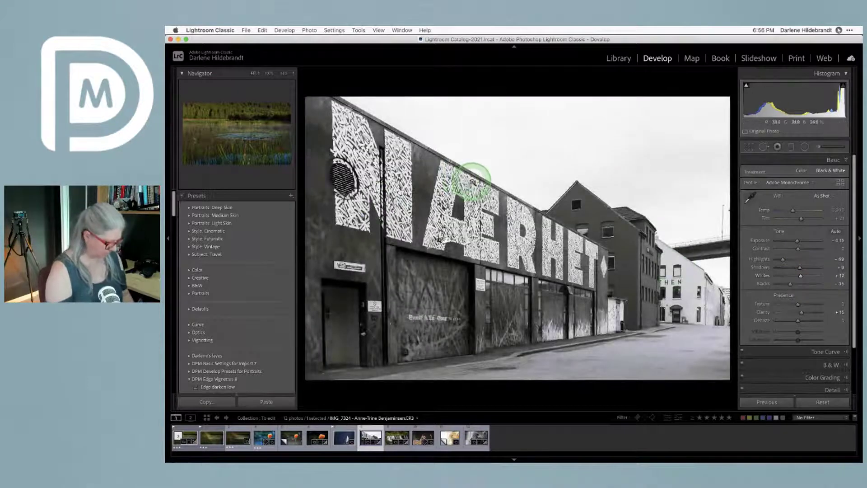
Draw a graduated filter down over the sky and tilt it to follow the slope of the building's roofline
click(791, 148)
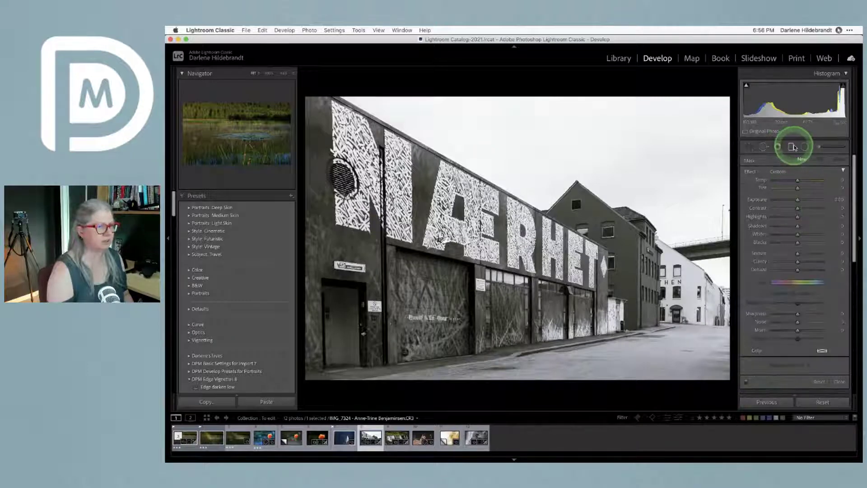
click(356, 30)
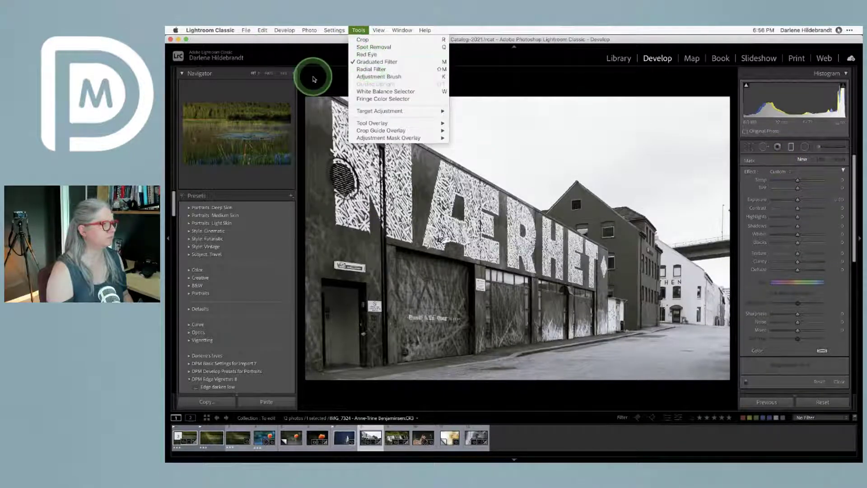
click(315, 80)
key(m)
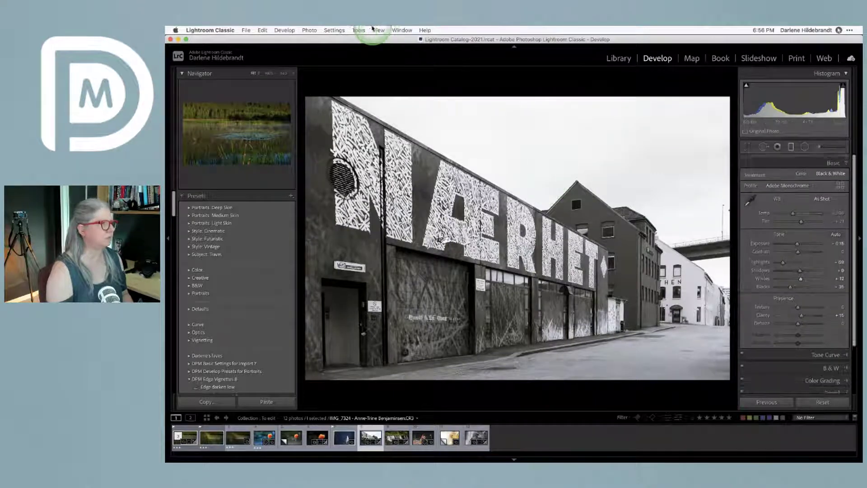
click(371, 29)
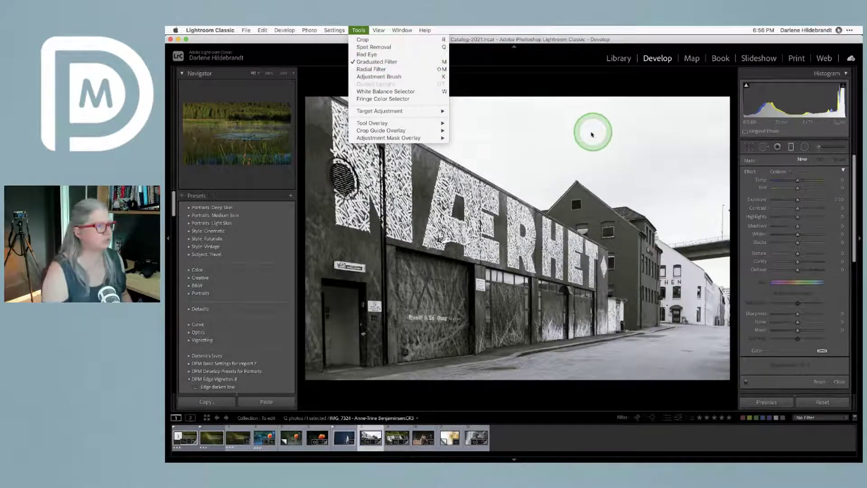
click(557, 86)
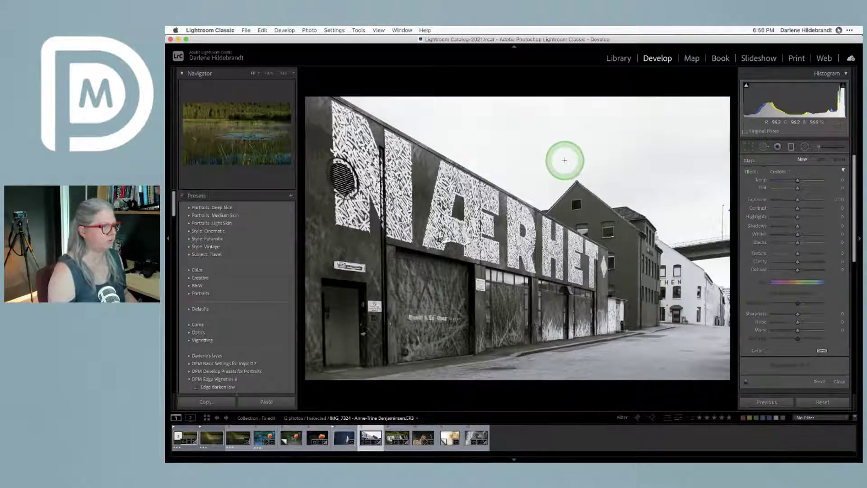
drag(550, 194, 553, 218)
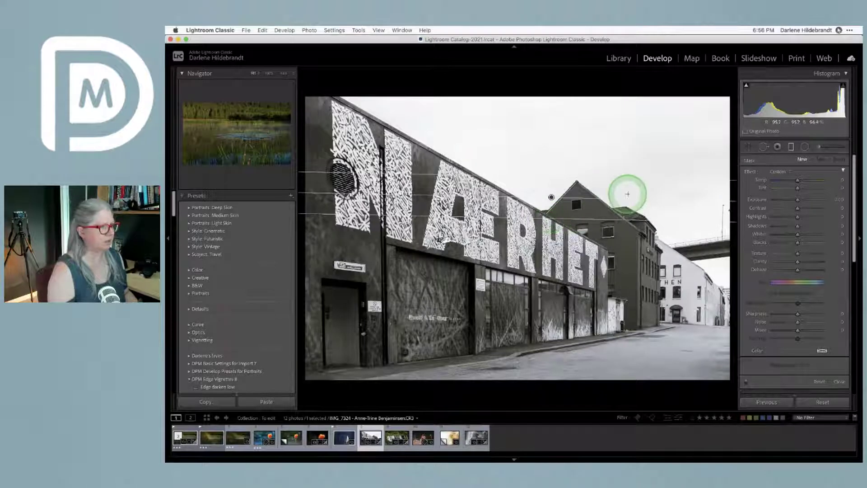
drag(643, 199, 552, 248)
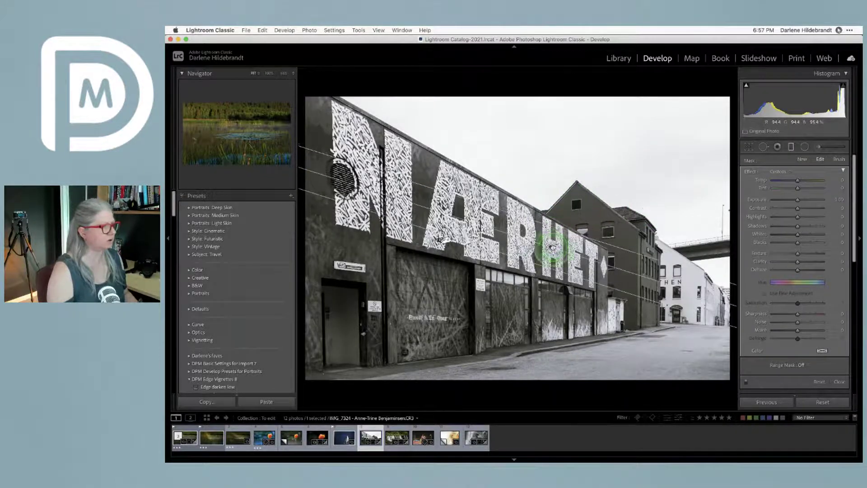
Darken the sky gradient with Highlights -100 and Exposure -1.05, and set its Clarity to 32
drag(797, 216, 726, 215)
click(795, 199)
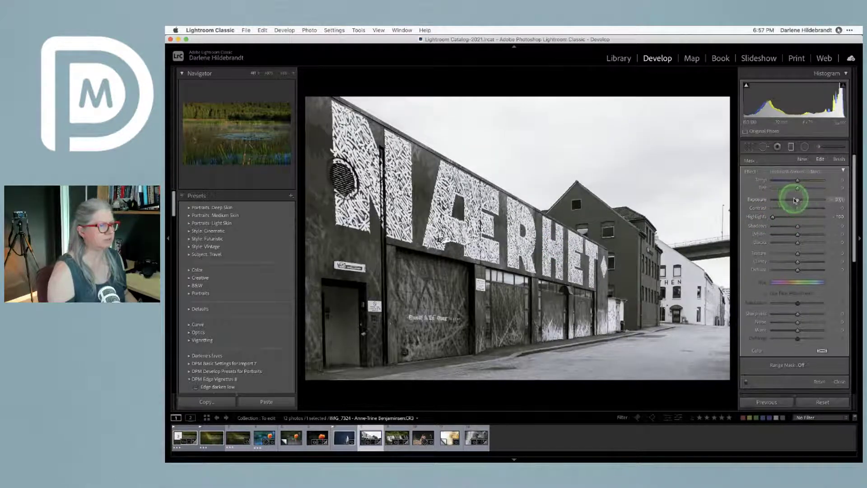
drag(795, 200, 791, 199)
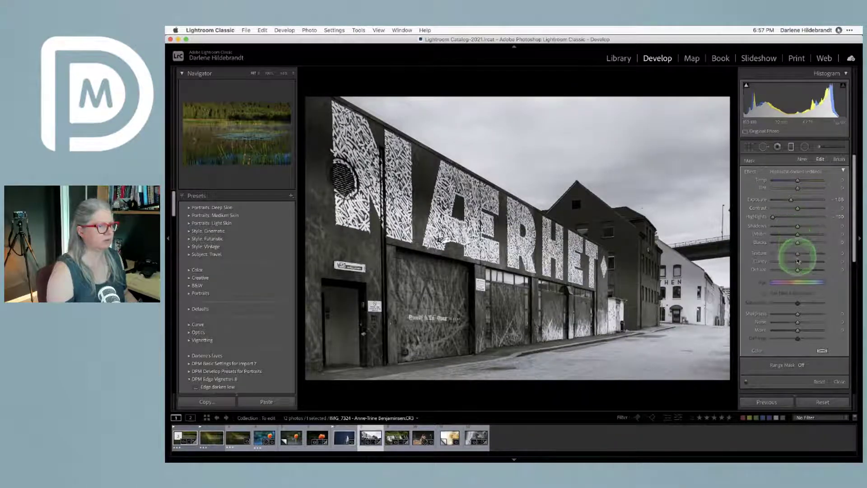
drag(798, 261, 807, 263)
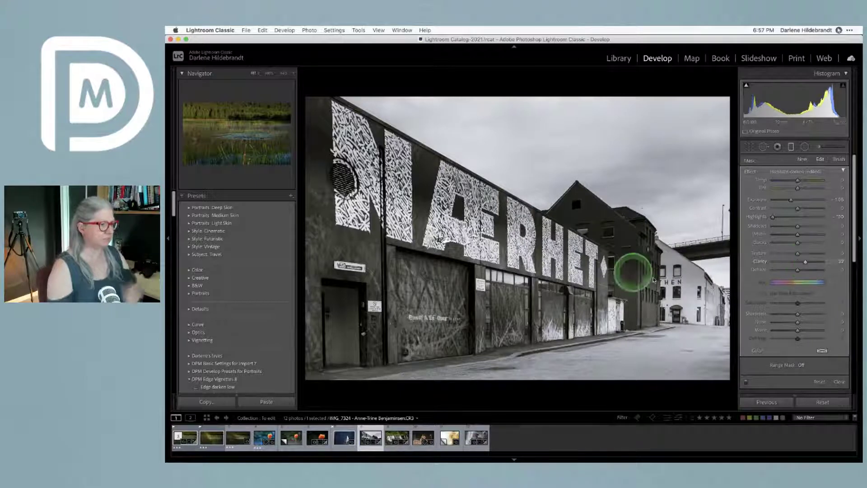
Limit the sky gradient with a Luminance range mask at range 79/100, checking the coverage with the mask overlay before hiding it
click(800, 365)
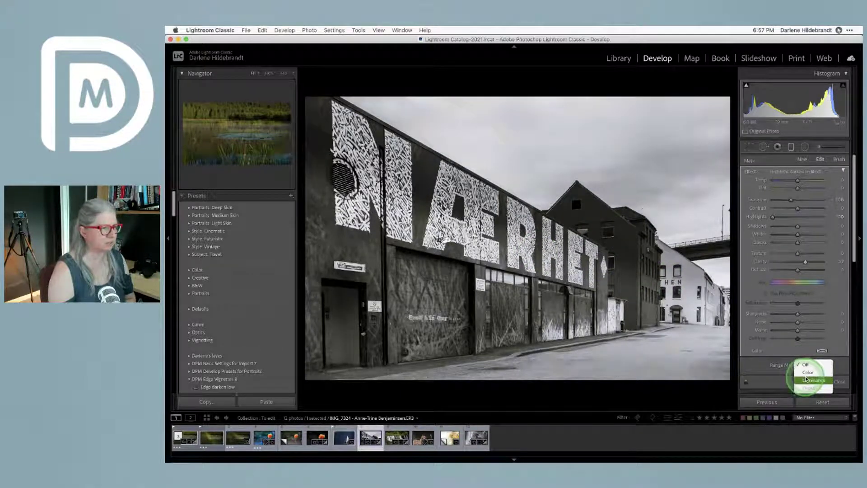
click(806, 380)
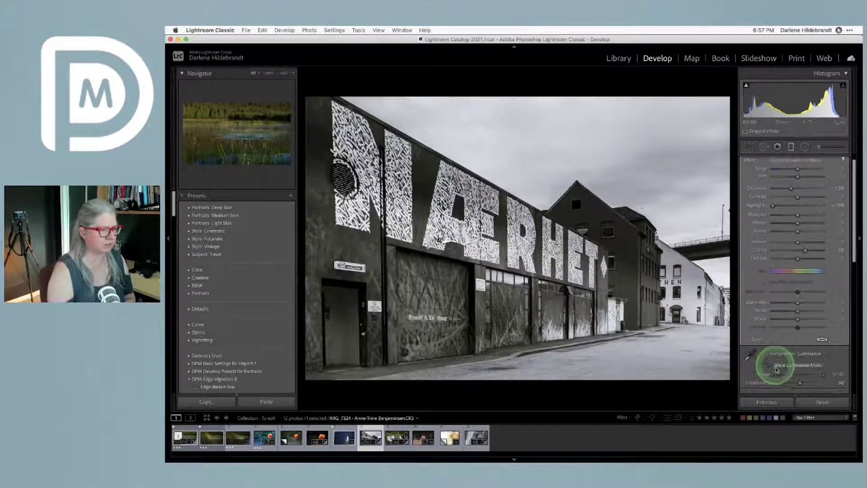
click(769, 366)
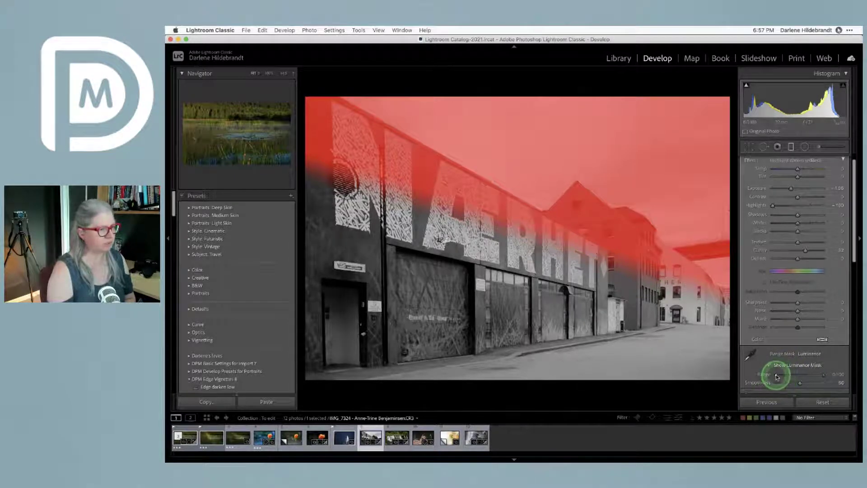
drag(783, 377, 785, 377)
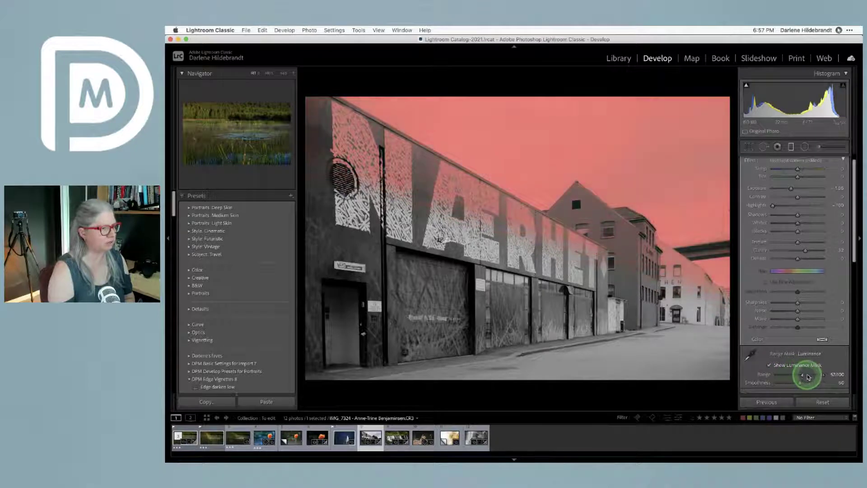
drag(811, 377, 815, 376)
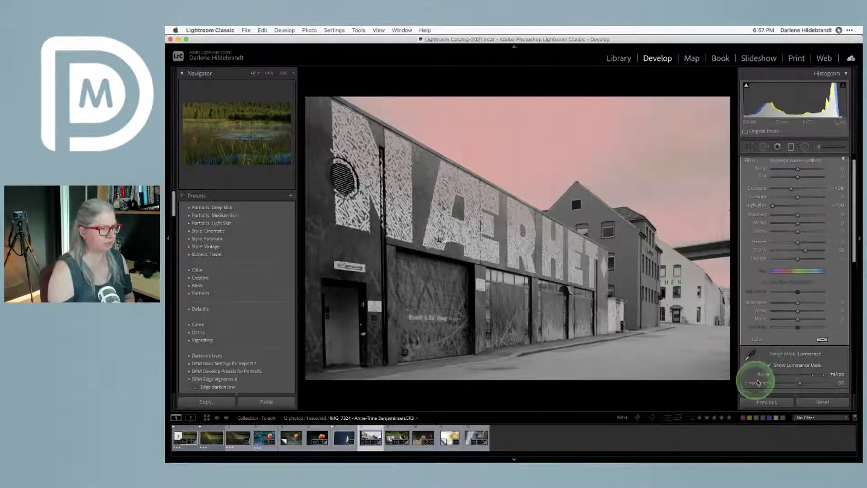
click(770, 366)
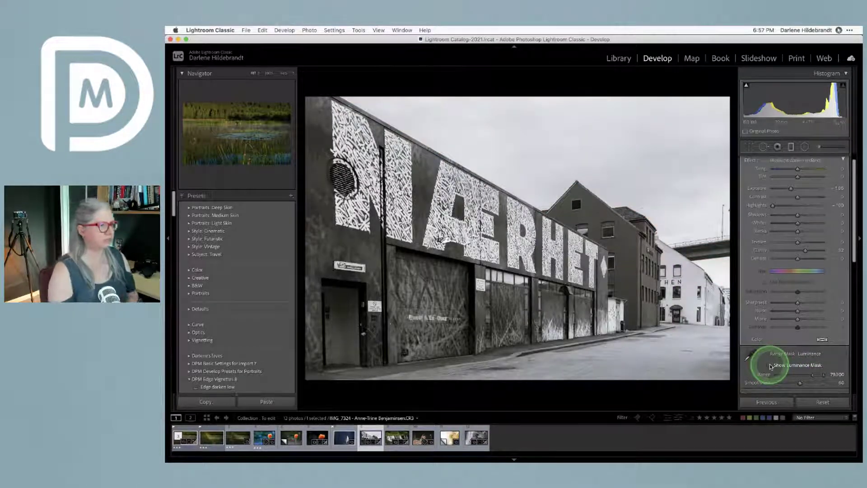
Deepen the sky gradient with Exposure -1.42 and Dehaze 47, raising its Contrast and strongly lowering its Blacks
scroll(771, 364, up, 1)
click(791, 201)
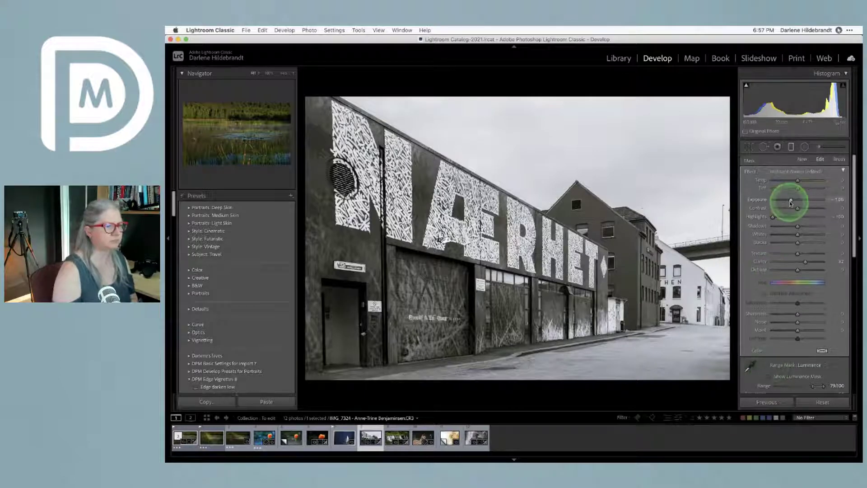
drag(790, 203, 788, 199)
drag(797, 252, 807, 212)
click(808, 210)
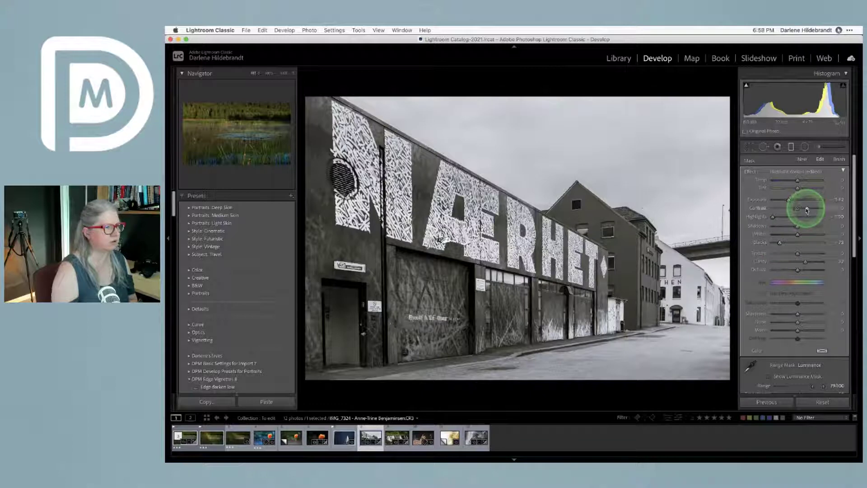
mouse_move(804, 261)
mouse_down()
mouse_move(796, 269)
mouse_move(810, 267)
mouse_up()
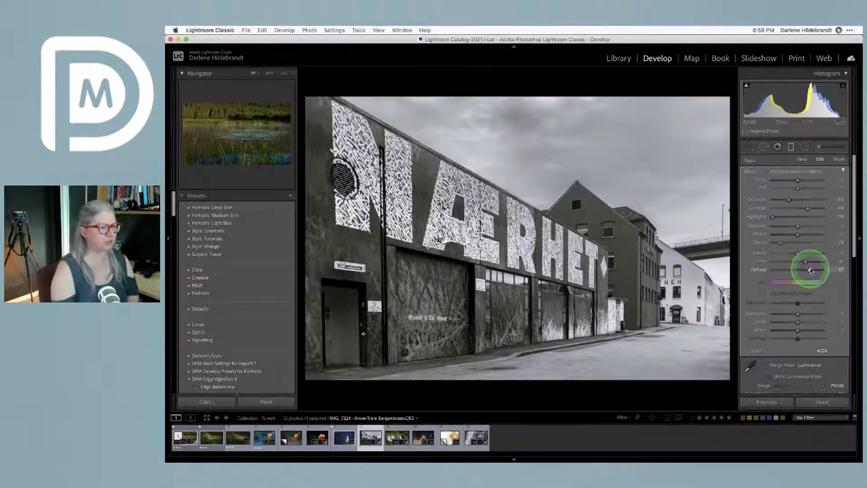
click(794, 252)
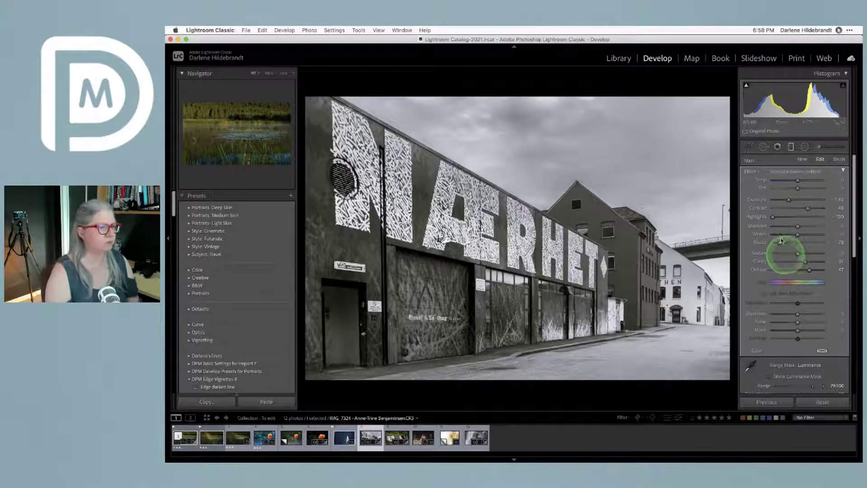
Refine the sky gradient with Contrast -68, Blacks -82 and Dehaze 64, reset its Highlights, and raise Whites slightly
drag(795, 209, 801, 209)
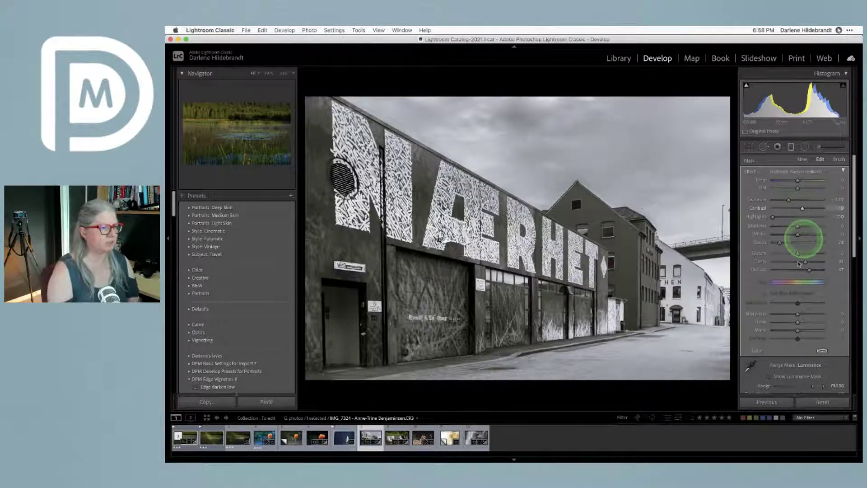
double_click(757, 217)
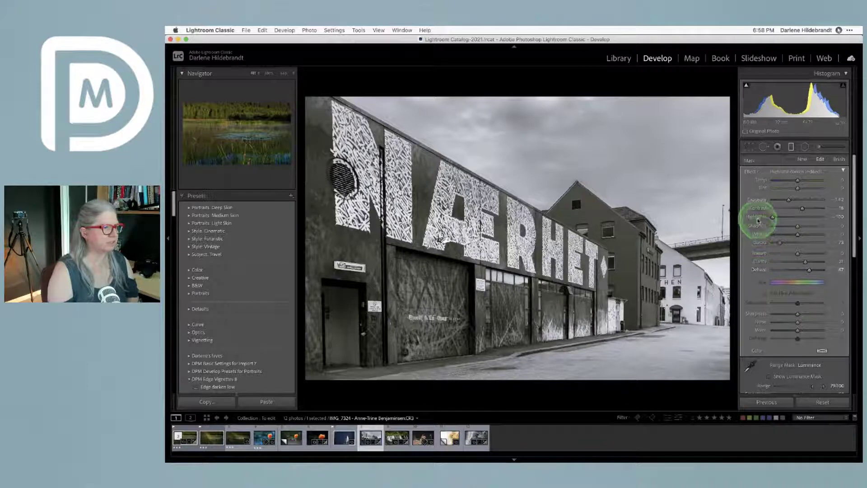
drag(800, 208, 802, 236)
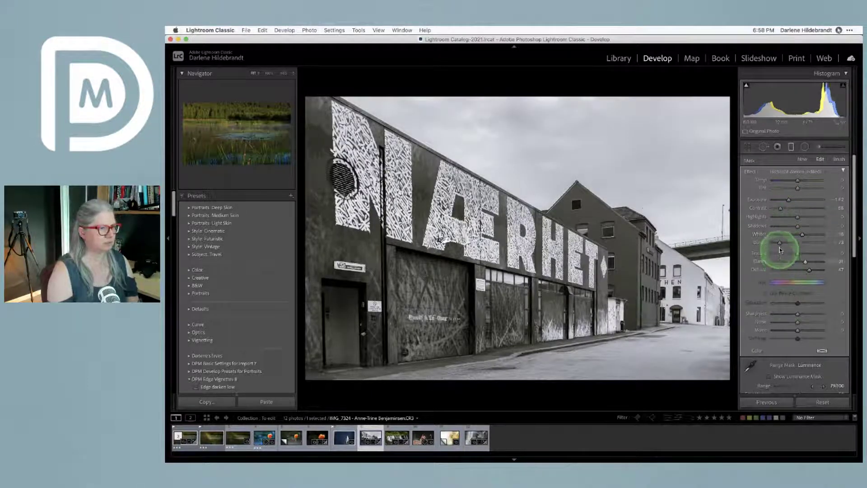
drag(780, 243, 777, 242)
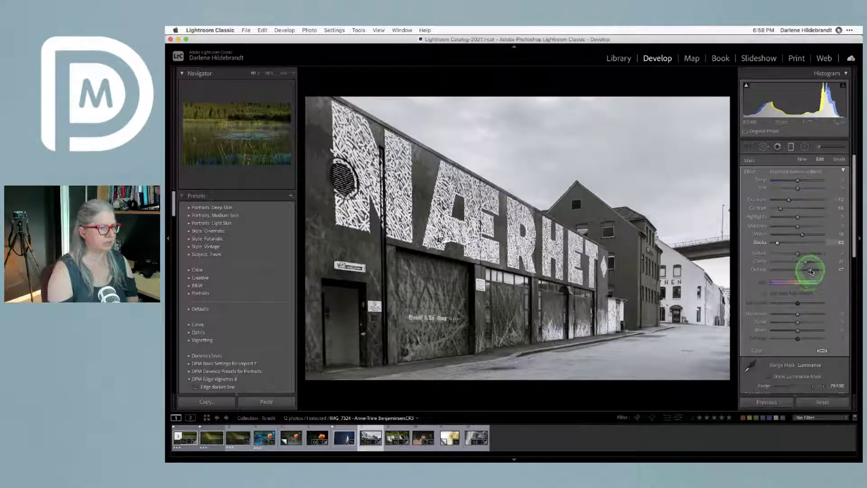
drag(814, 271, 814, 271)
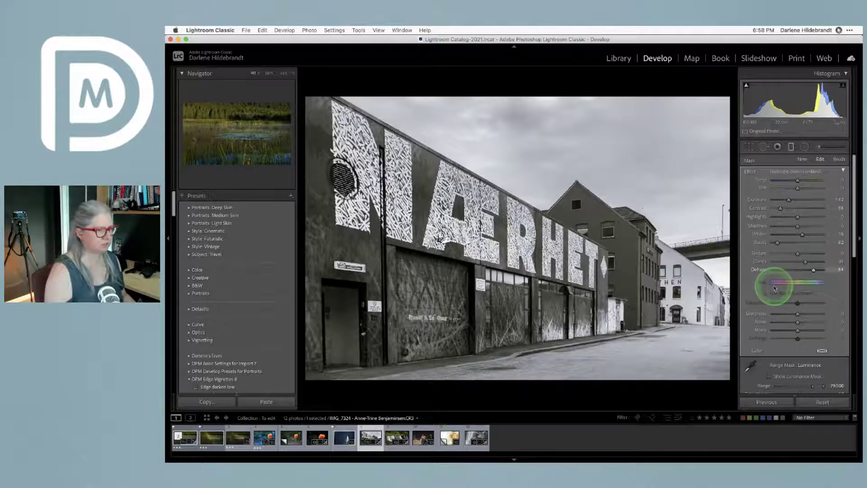
Compare the photo with the sky gradient off and on, close the gradient, and check the edit against the original
scroll(774, 287, down, 3)
scroll(773, 287, down, 3)
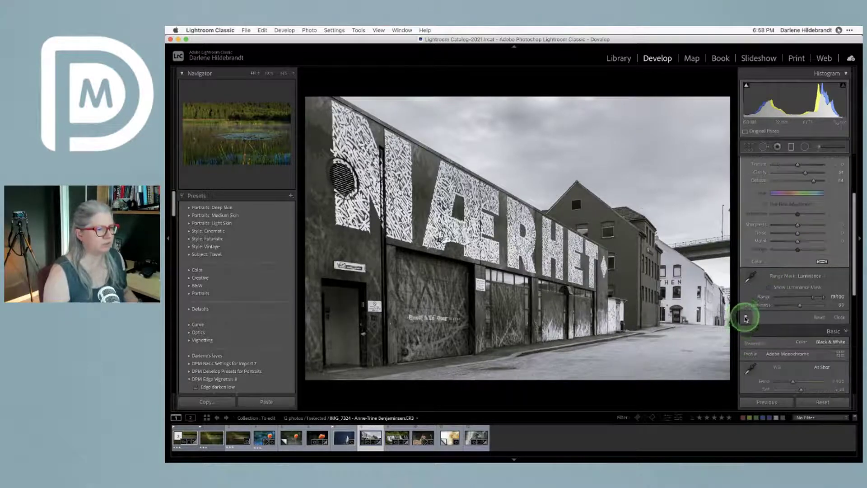
click(746, 318)
click(745, 318)
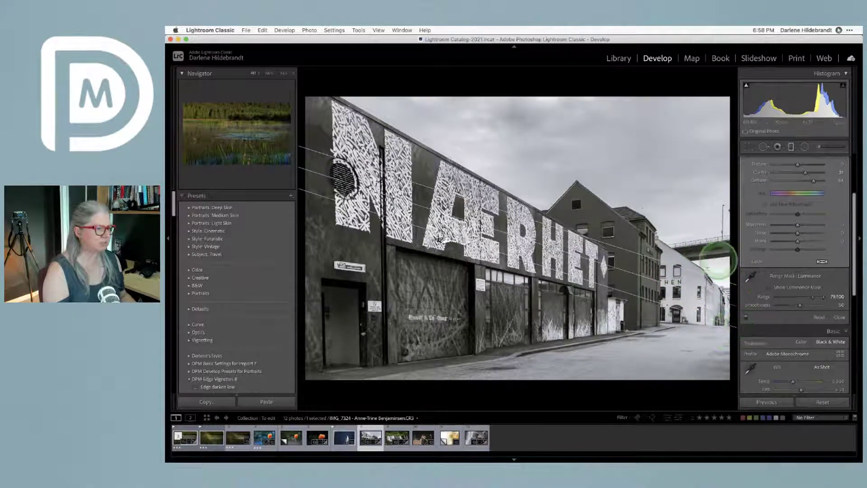
scroll(781, 279, down, 8)
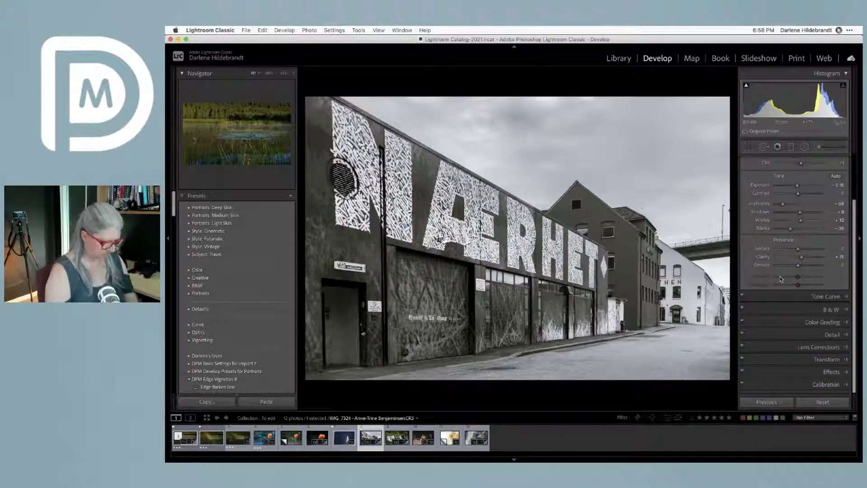
key(backslash)
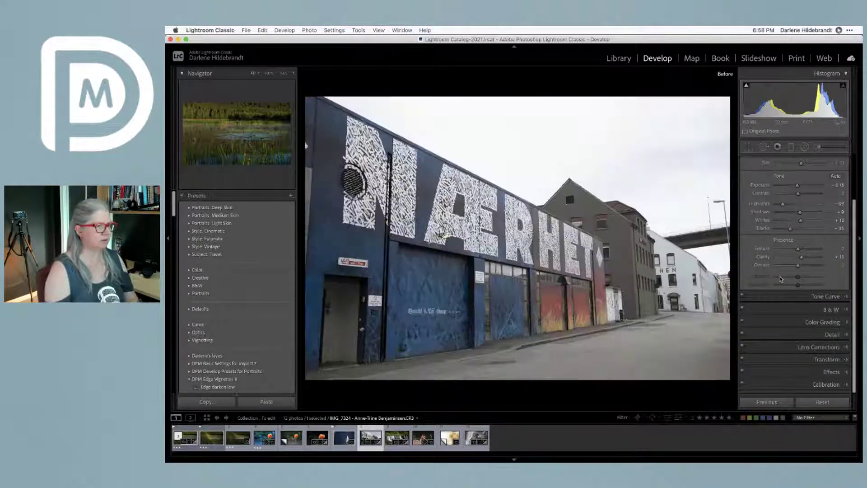
key(backslash)
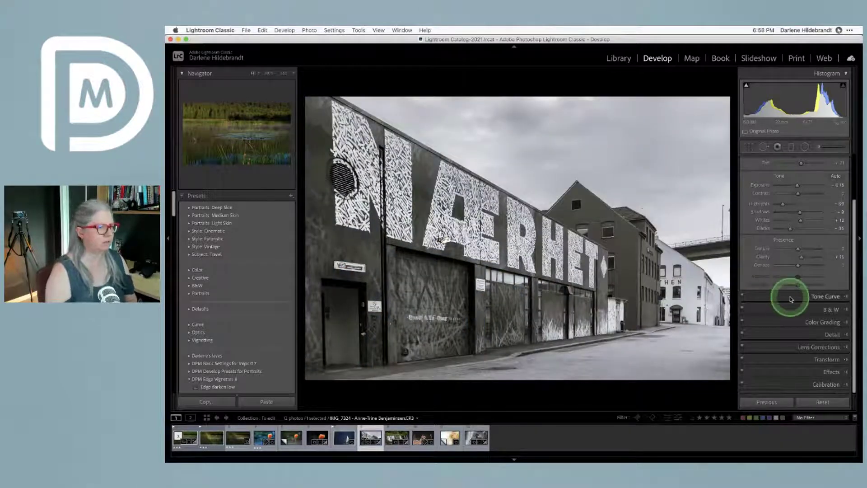
Switch the building photo's treatment from Black & White to Color
scroll(795, 282, up, 3)
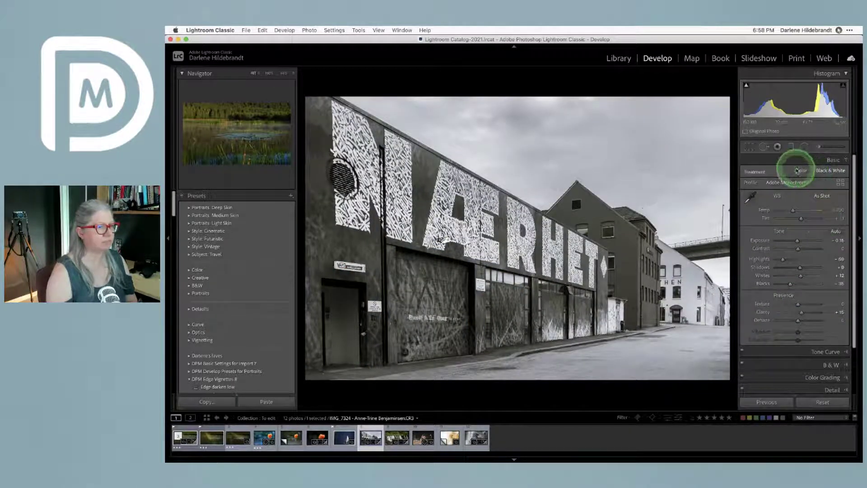
click(801, 171)
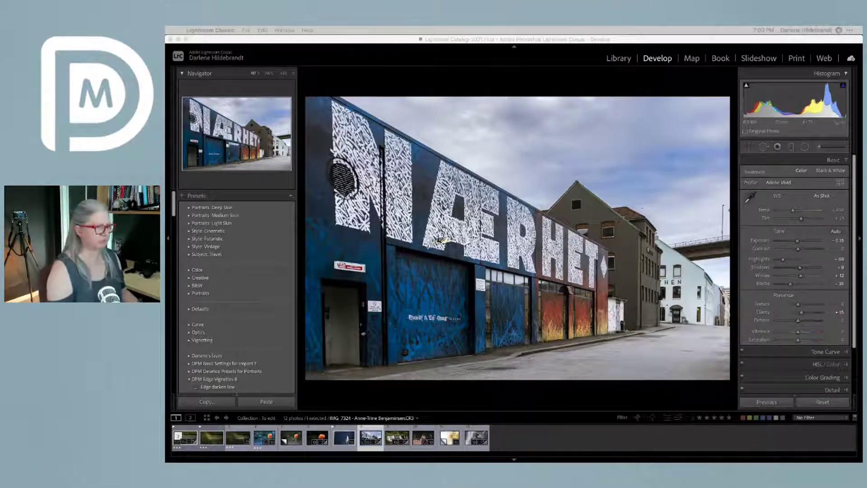
click(520, 393)
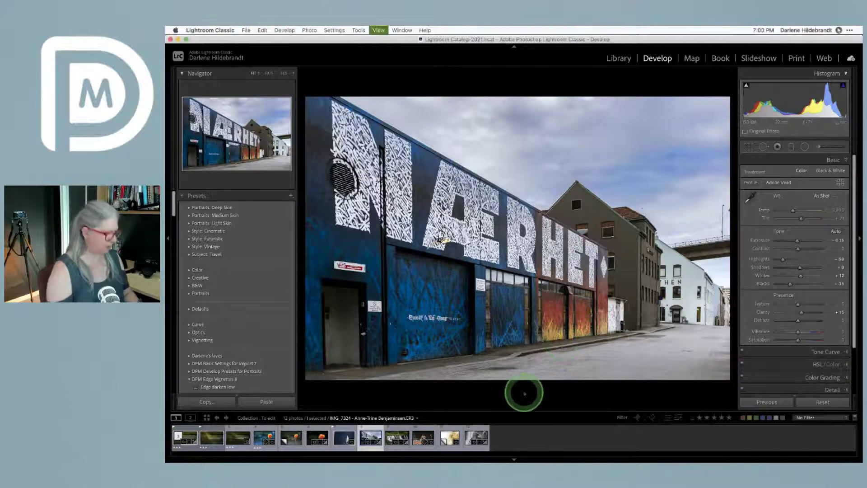
Return to the library grid and open the waterfall photo for developing
key(g)
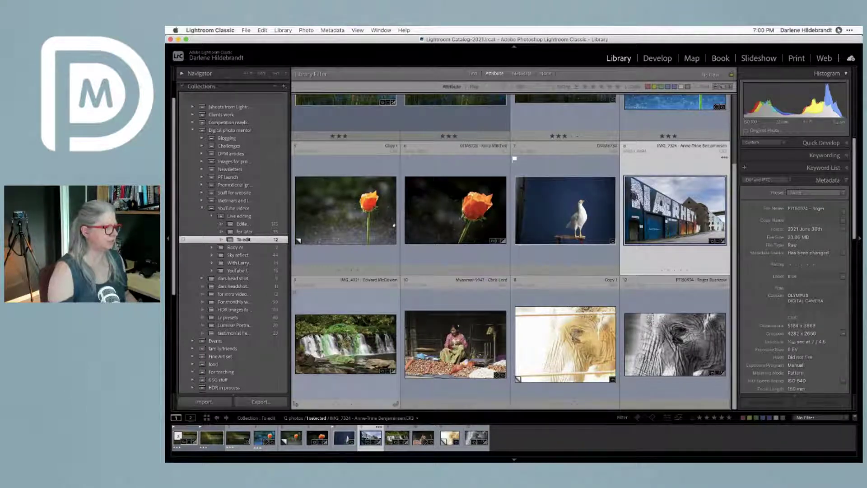
double_click(340, 340)
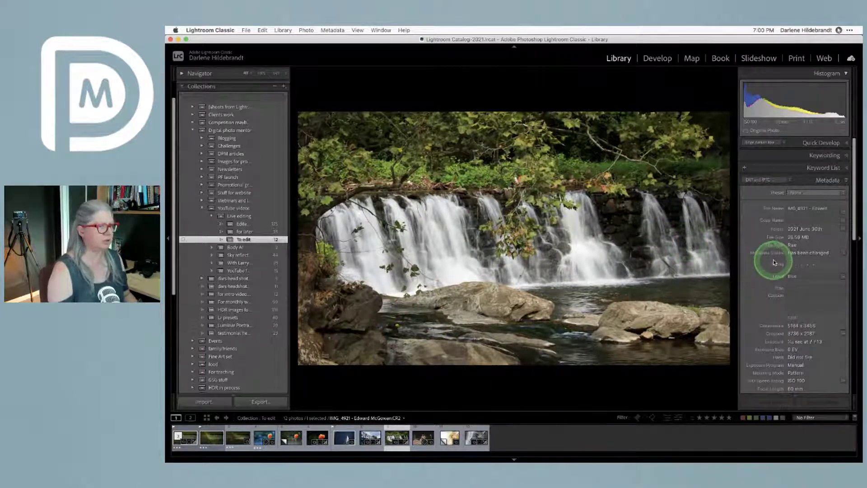
key(d)
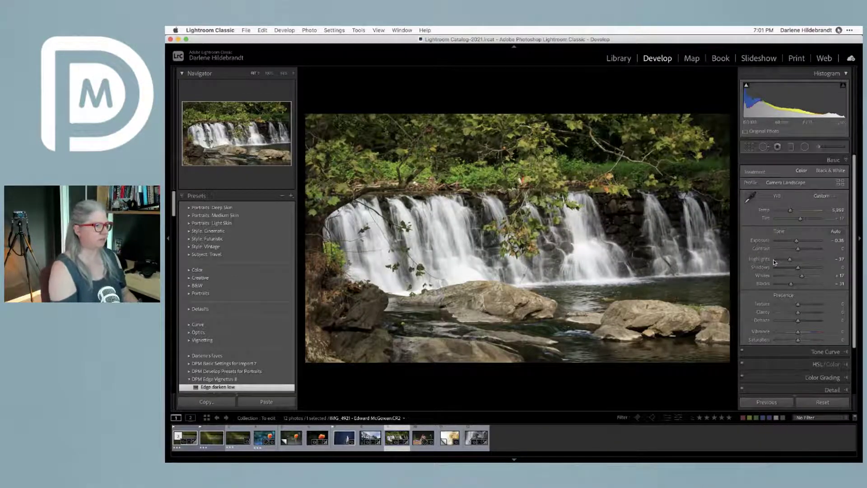
Compare the waterfall photo with its original and check which Camera Matching profile is applied in the Profile Browser
key(backslash)
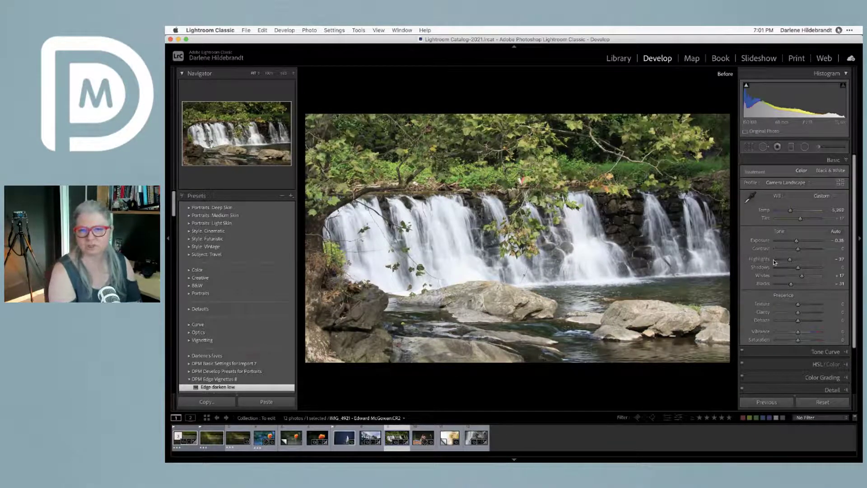
key(backslash)
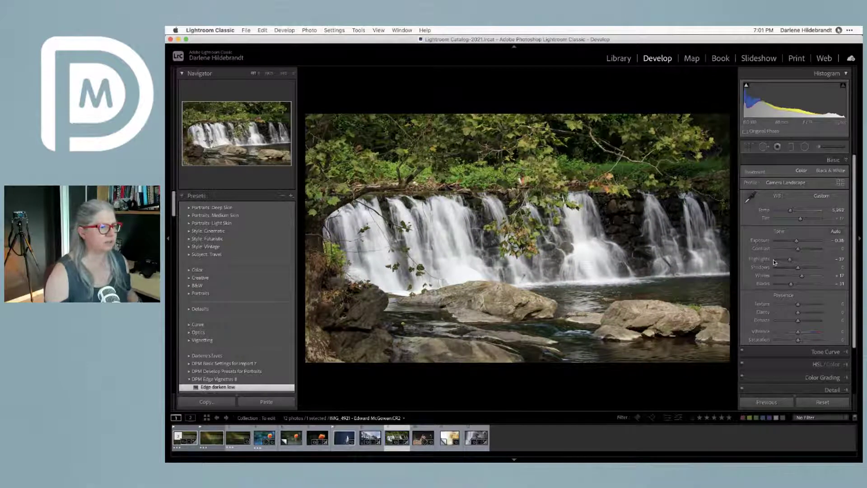
click(839, 183)
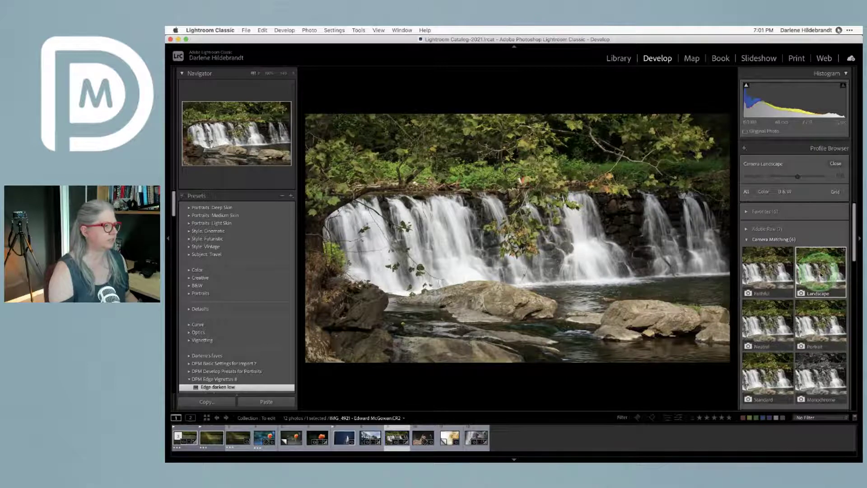
click(835, 169)
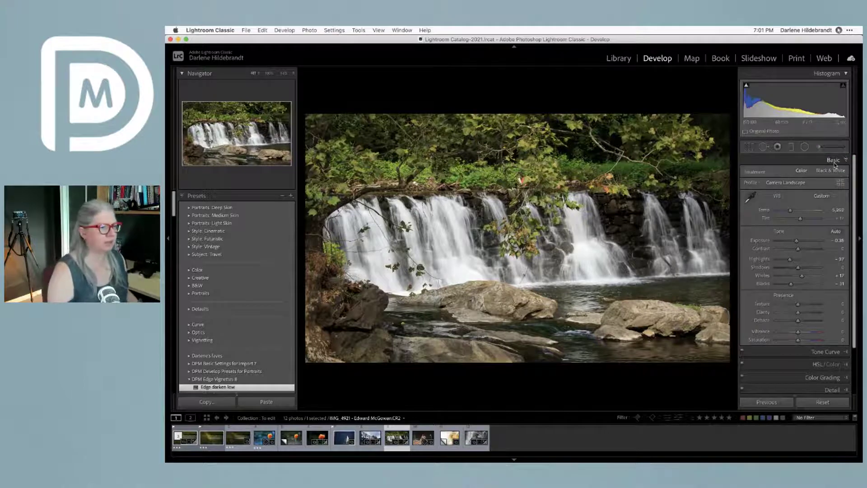
Adjust the waterfall photo's basic tone to Whites +18 and Exposure -0.20
click(802, 278)
alt+click(801, 278)
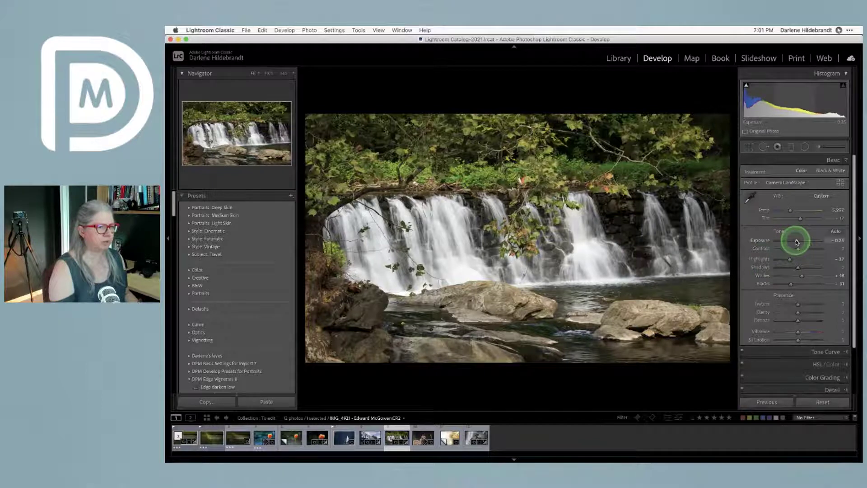
scroll(795, 238, down, 3)
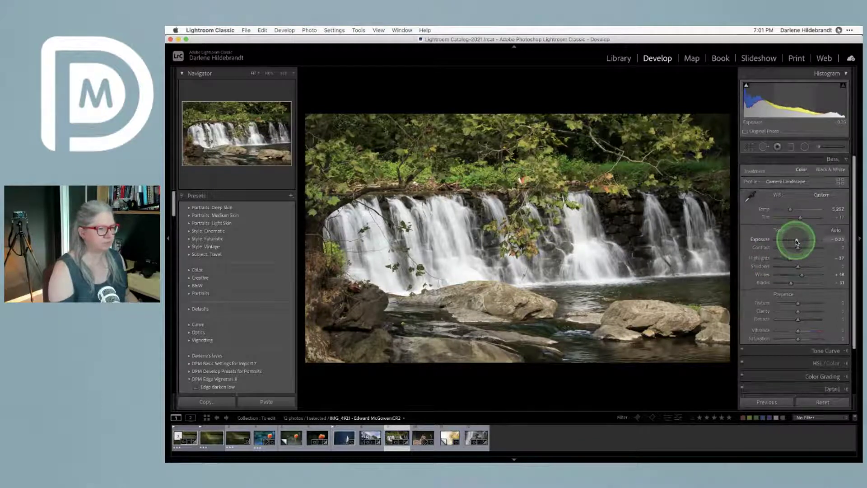
Shift the foliage toward autumn tones by targeting the greens in HSL Hue, with Green -93 and Yellow -22
click(801, 310)
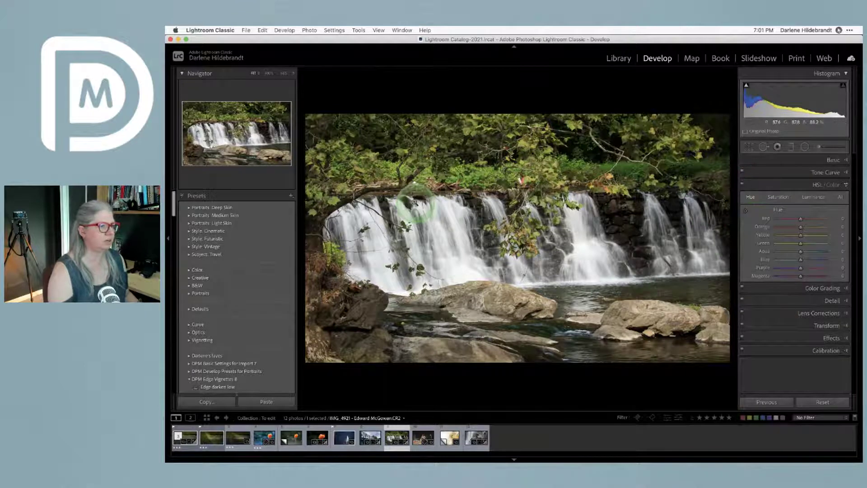
click(745, 212)
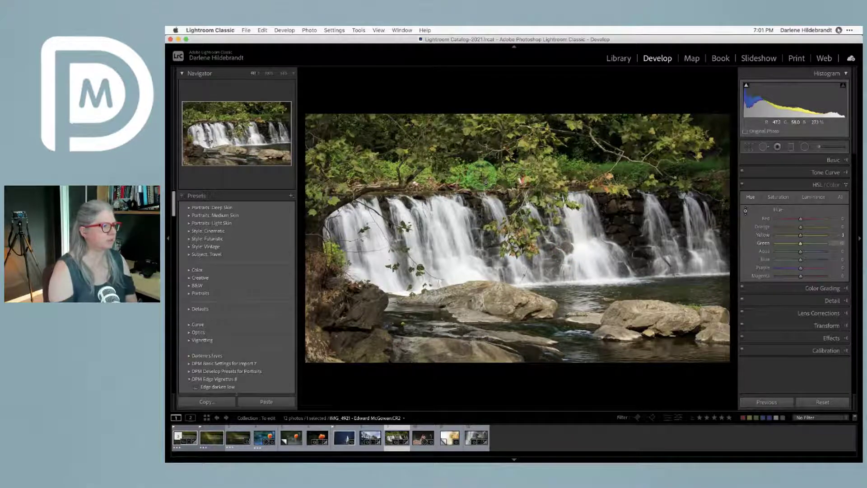
drag(486, 185, 489, 244)
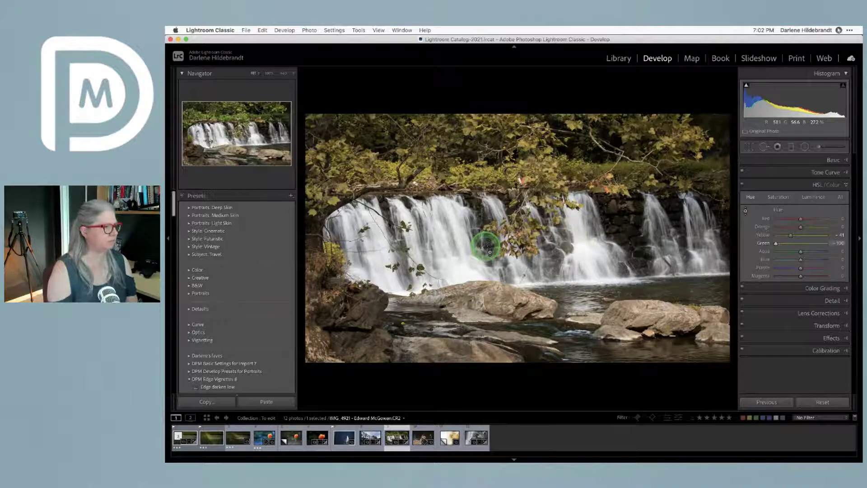
drag(486, 246, 474, 185)
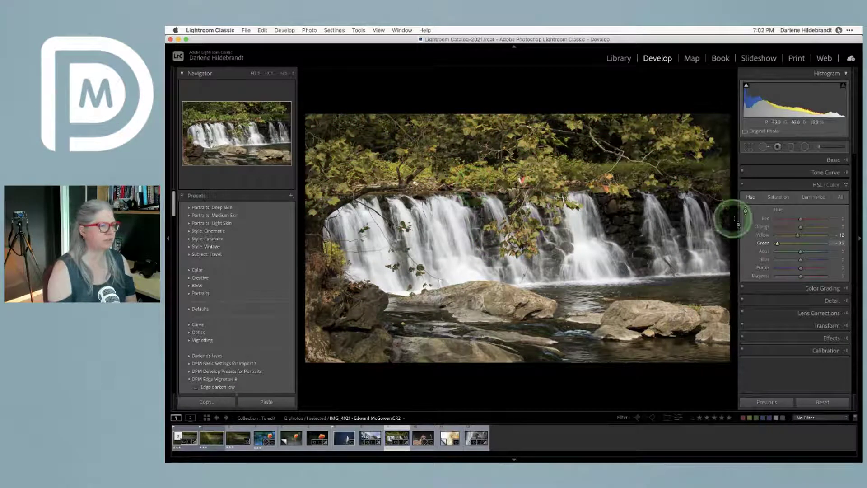
mouse_move(794, 236)
mouse_down()
mouse_move(776, 236)
mouse_move(794, 236)
mouse_up()
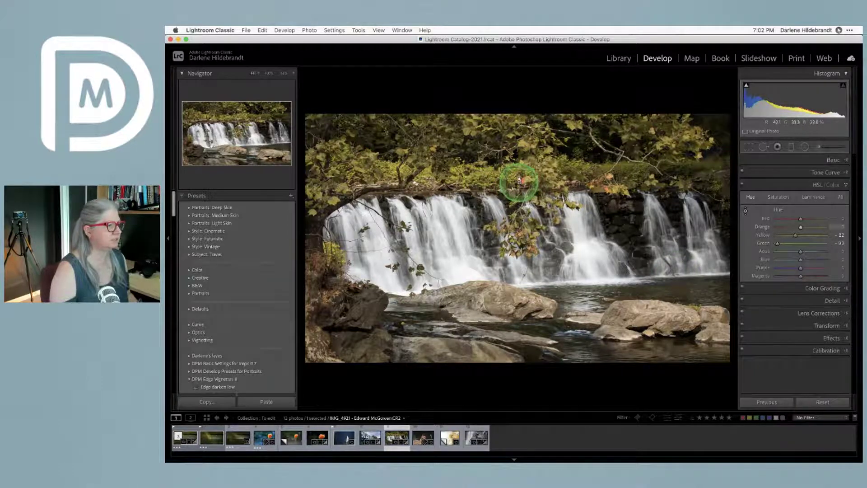
Set the Red hue to +91 while inspecting the reddish leaves close up, and return to the full view
click(519, 182)
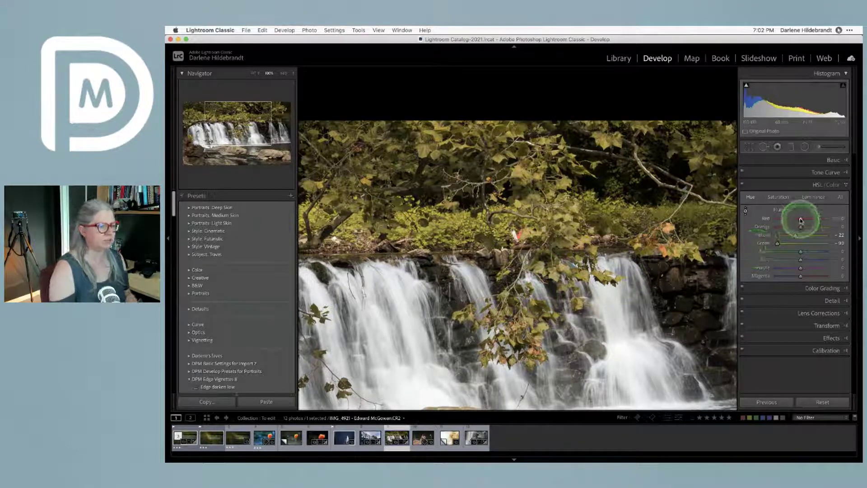
drag(802, 220, 822, 220)
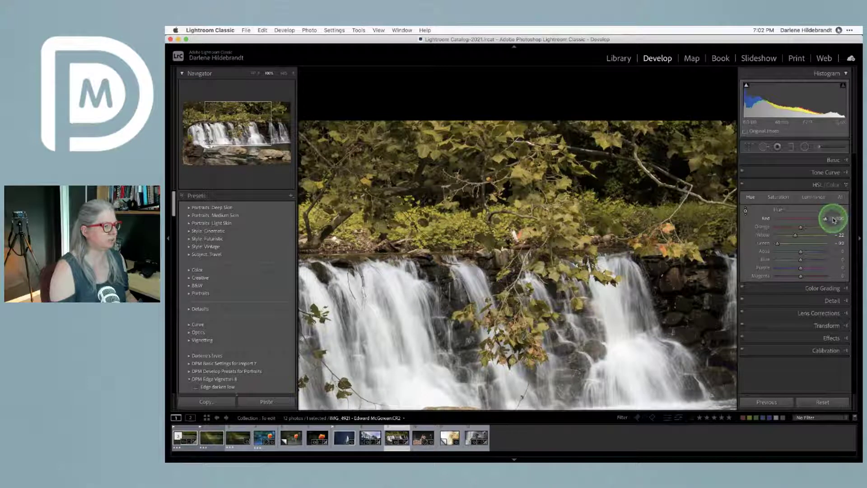
mouse_move(816, 219)
mouse_down()
mouse_move(738, 217)
mouse_move(844, 218)
mouse_move(823, 219)
mouse_up()
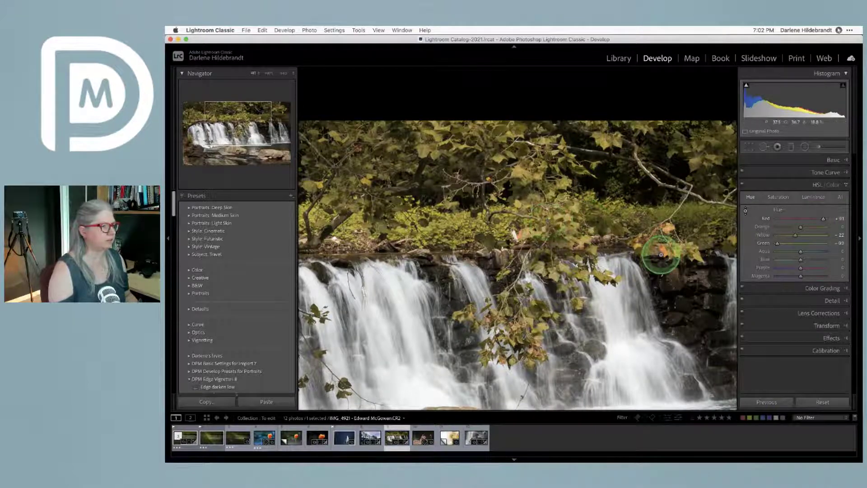
click(663, 249)
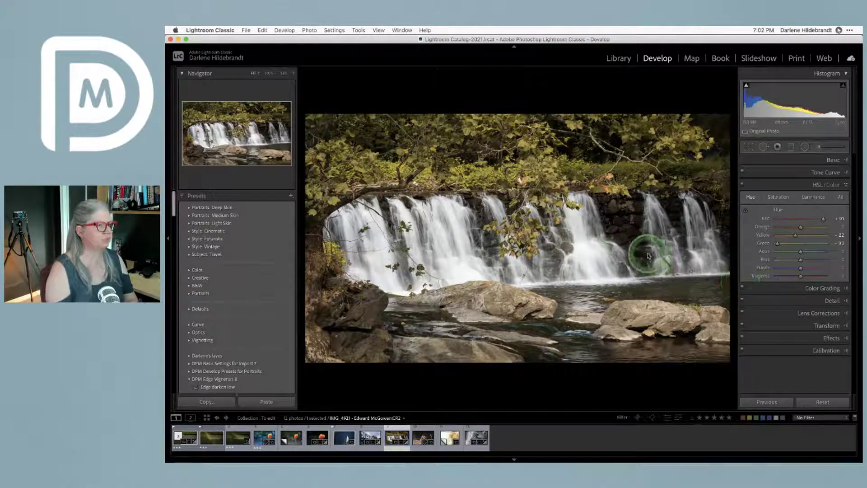
Compare the waterfall photo with its original and apply the DPM Edge Vignettes preset Edge darken low
key(backslash)
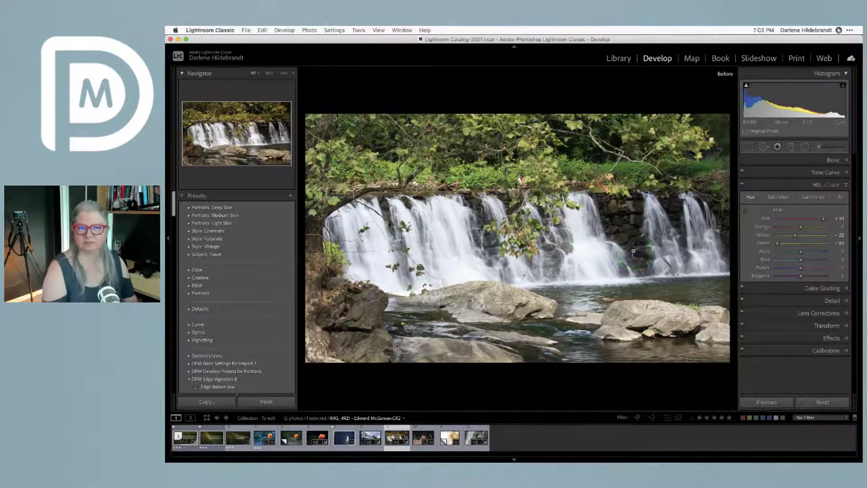
key(backslash)
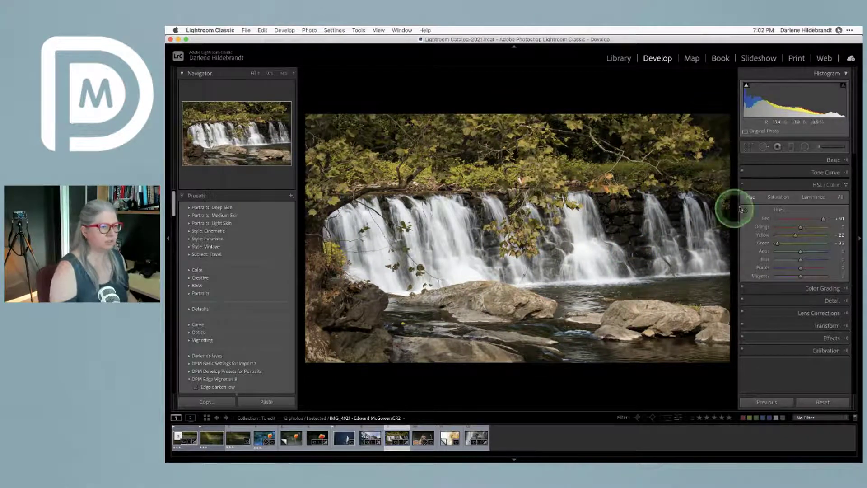
click(830, 163)
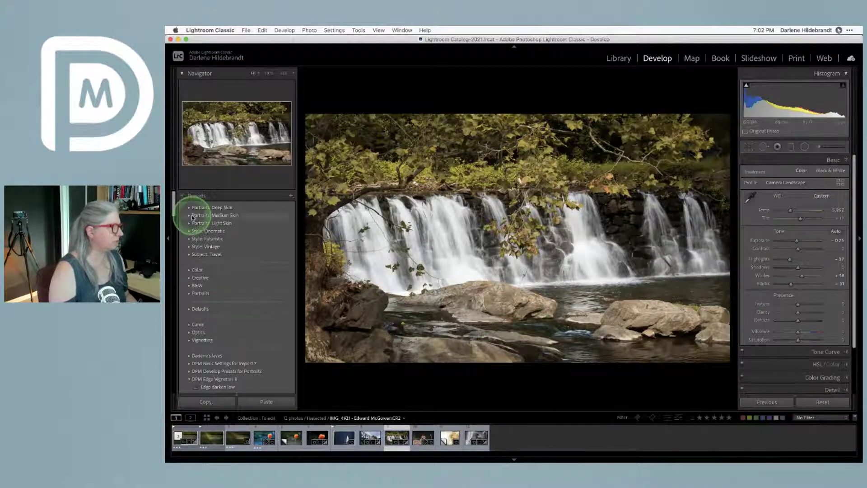
scroll(194, 222, down, 10)
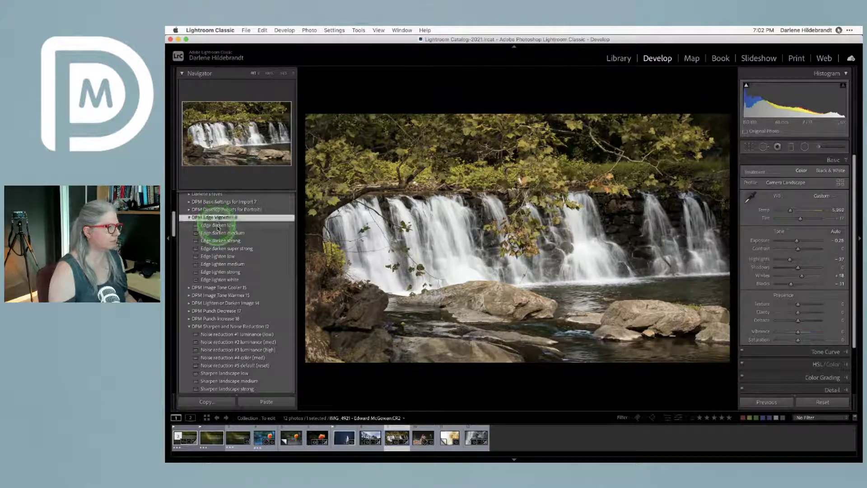
click(217, 224)
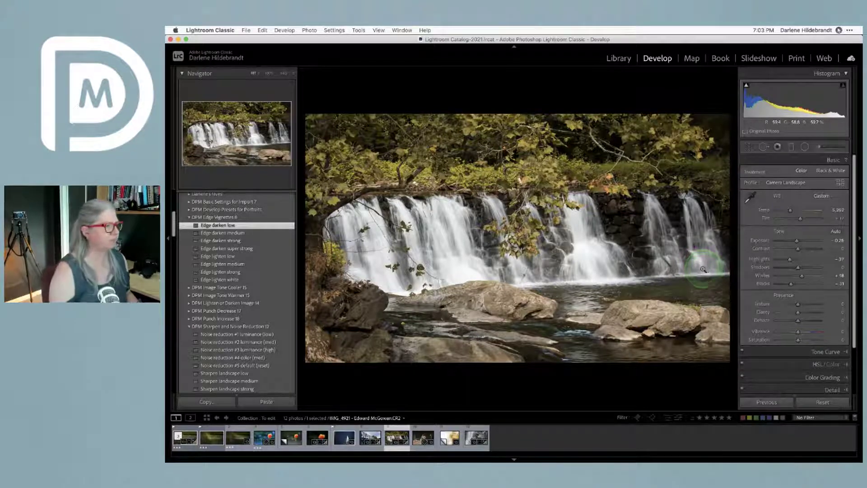
Add a graduated filter rising from the foreground rocks to the base of the waterfall, with its Exposure reset to 0
click(791, 148)
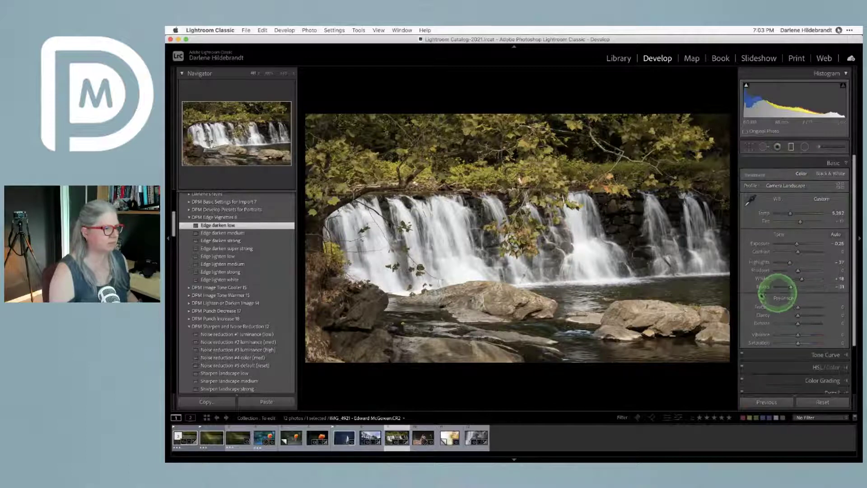
drag(524, 326, 524, 274)
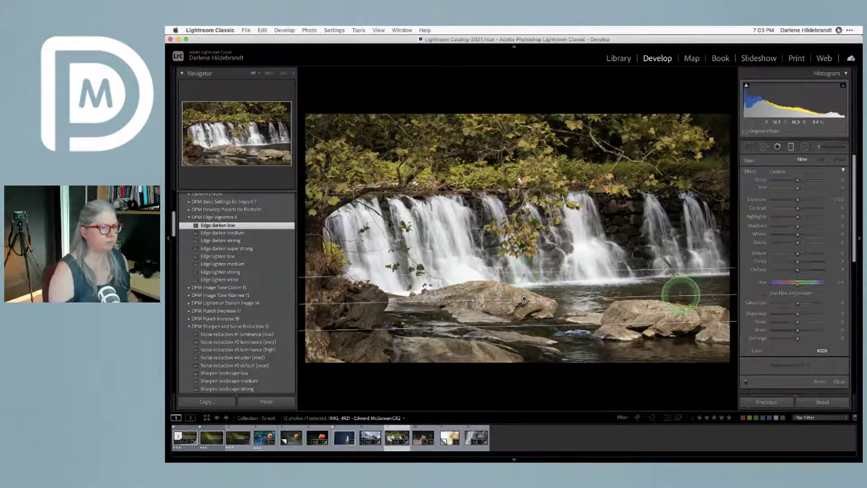
drag(797, 204, 657, 209)
double_click(792, 200)
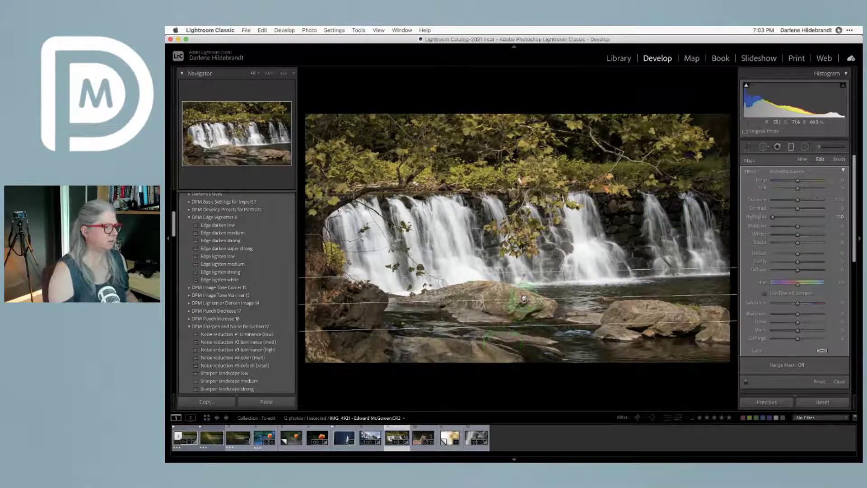
mouse_move(524, 299)
mouse_down()
mouse_move(518, 278)
mouse_move(519, 295)
mouse_up()
Darken the foreground gradient with Highlights -31 and Exposure -0.76, and fine-tune its position over the rocks
click(804, 201)
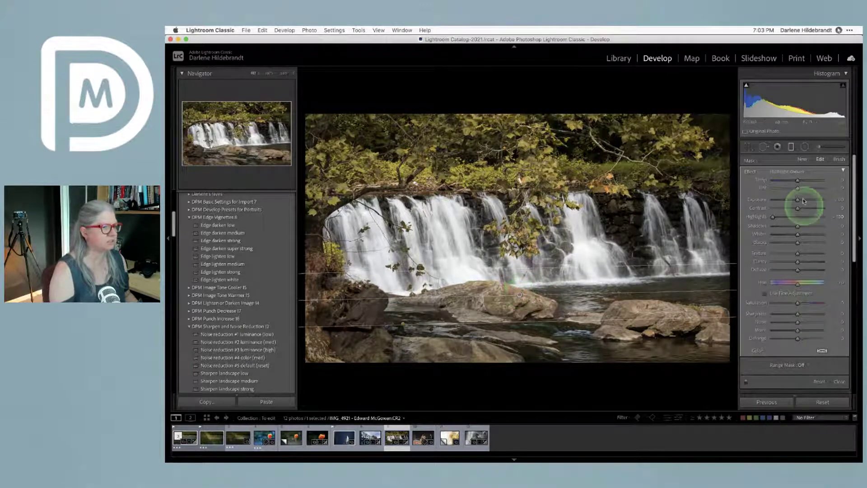
click(790, 216)
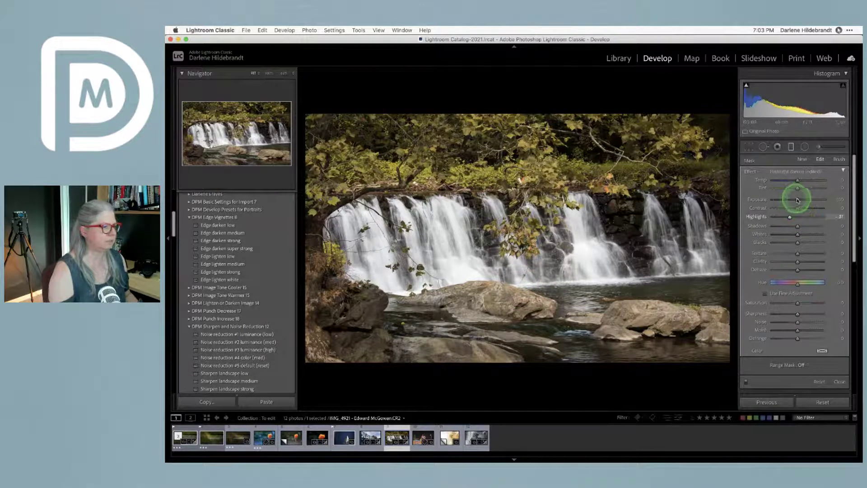
drag(796, 200, 795, 199)
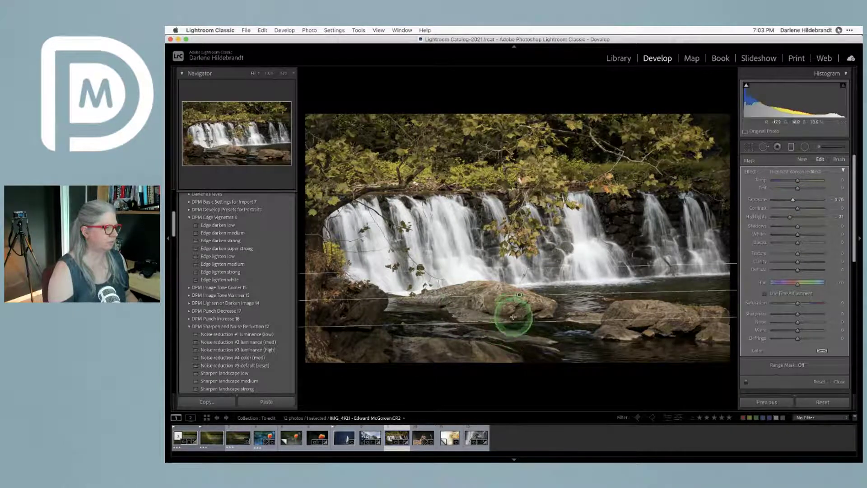
drag(519, 292, 519, 294)
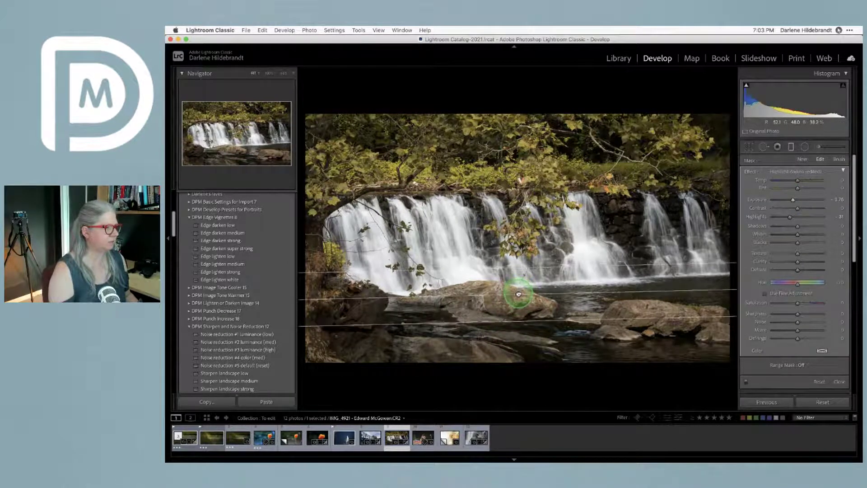
click(673, 330)
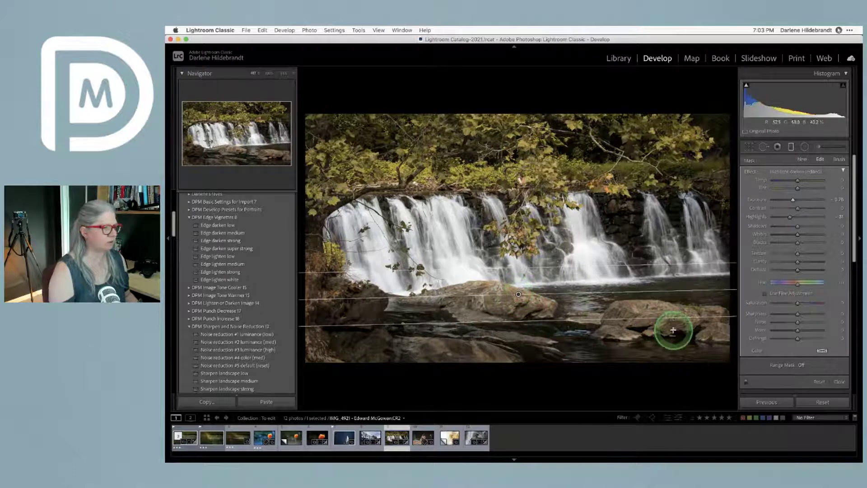
Limit the foreground gradient with a Luminance range mask of 44/100, checking the coverage with the luminance mask display
click(802, 365)
click(780, 367)
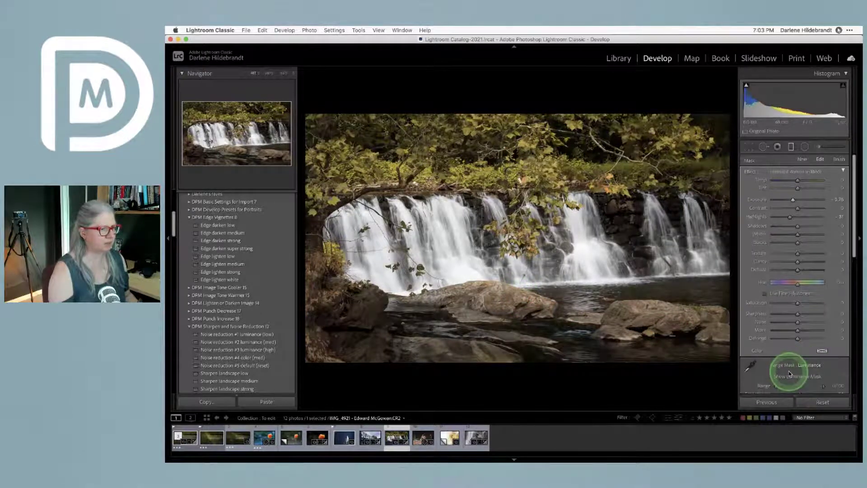
click(776, 388)
drag(777, 388, 799, 388)
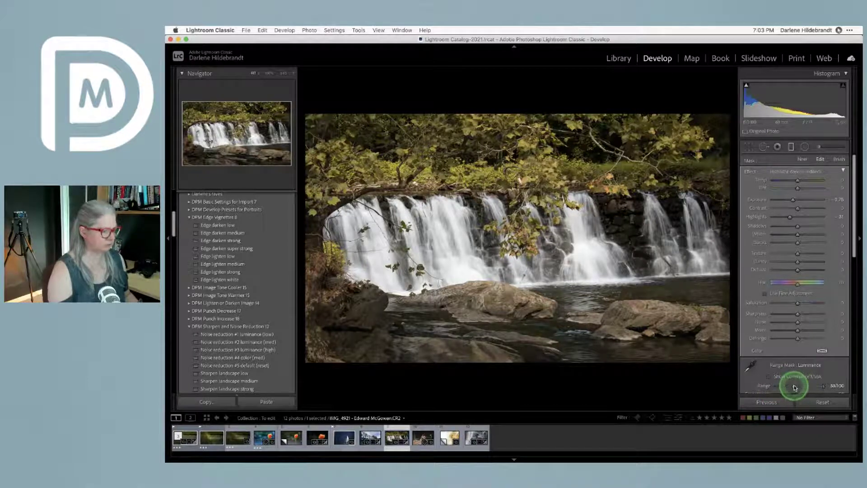
drag(795, 387, 795, 388)
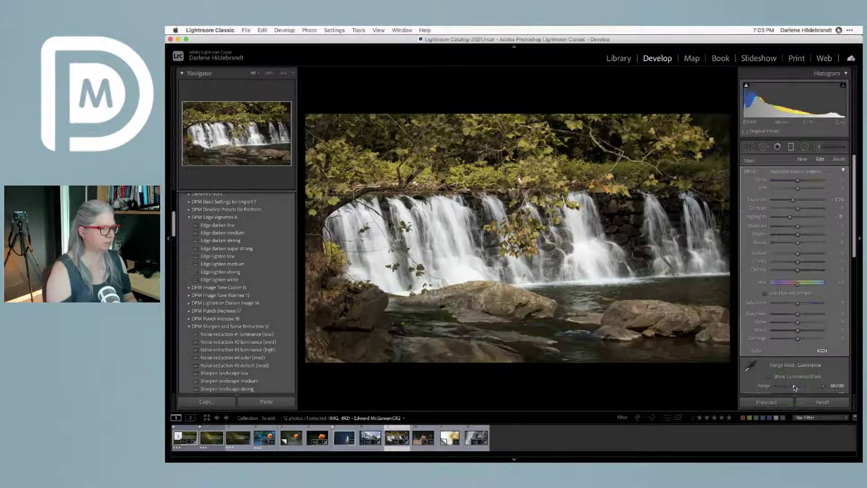
click(774, 376)
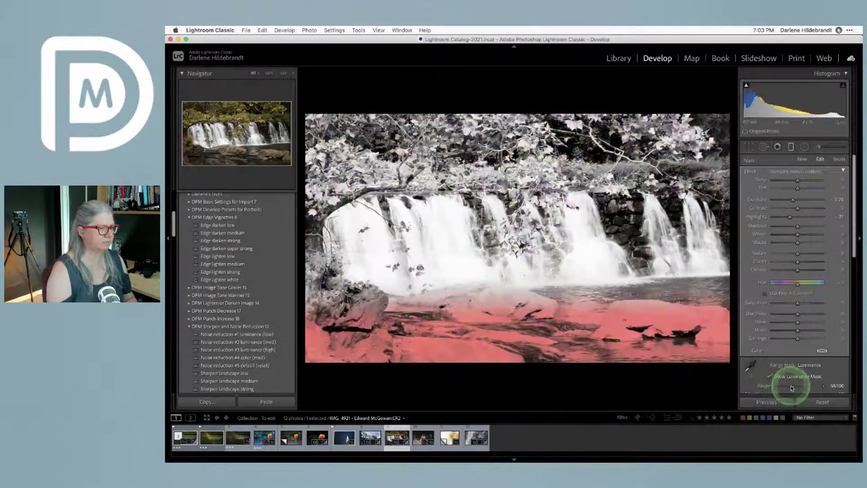
drag(795, 388, 799, 387)
click(769, 376)
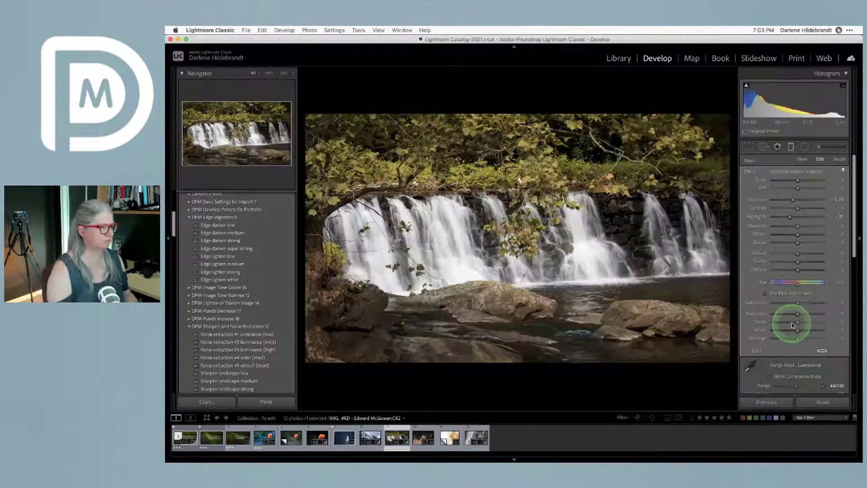
Compare the foreground gradient's effect on and off, and ease its Exposure to -0.63
scroll(791, 316, down, 5)
click(748, 346)
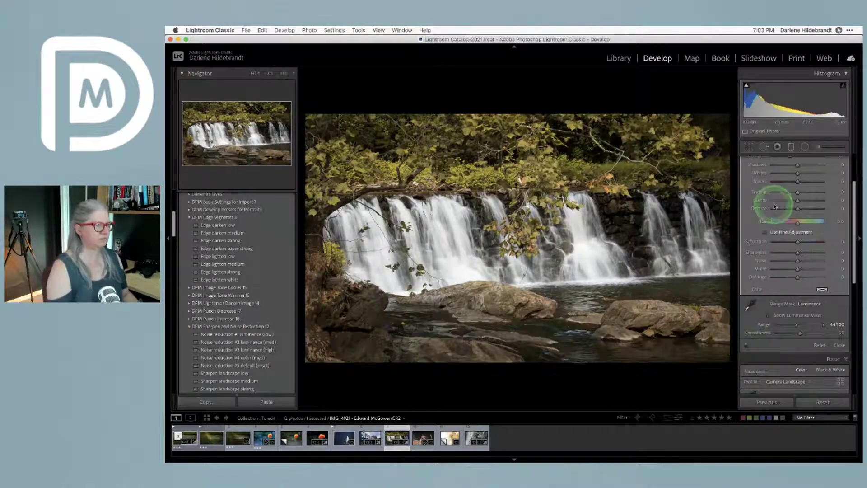
scroll(777, 212, up, 5)
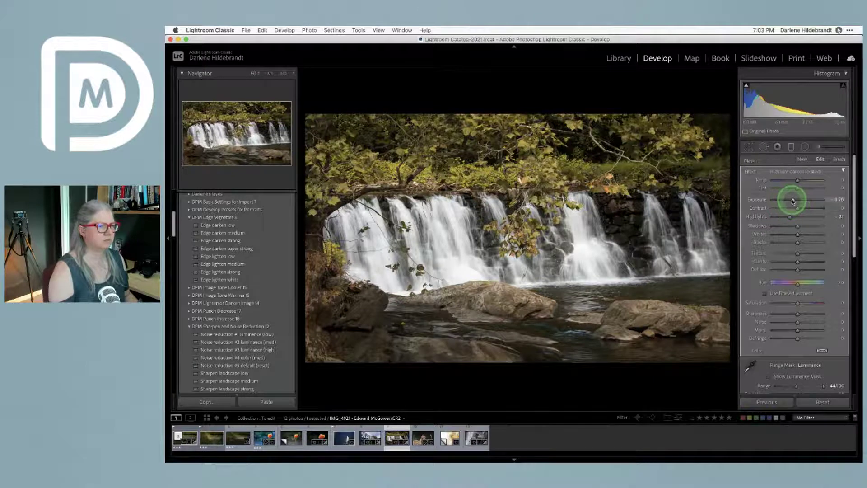
drag(794, 200, 793, 200)
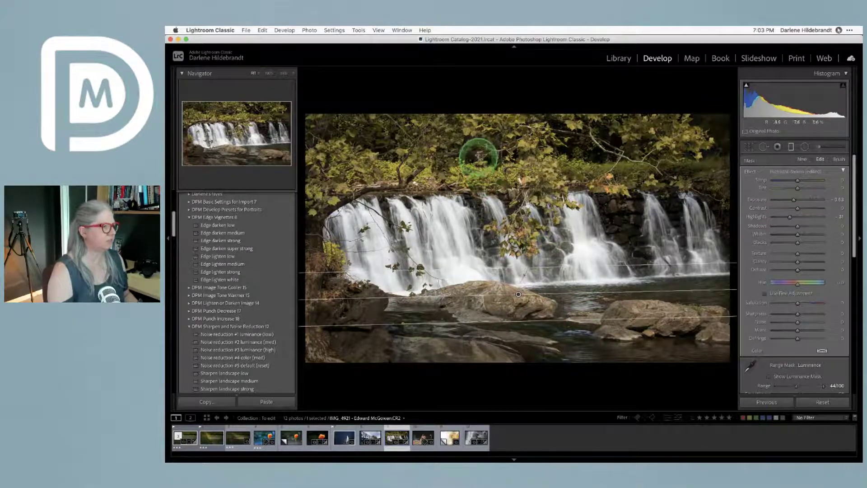
Add a second graduated filter down over the upper foliage with Highlights -26 and Exposure -0.39
drag(479, 159, 481, 211)
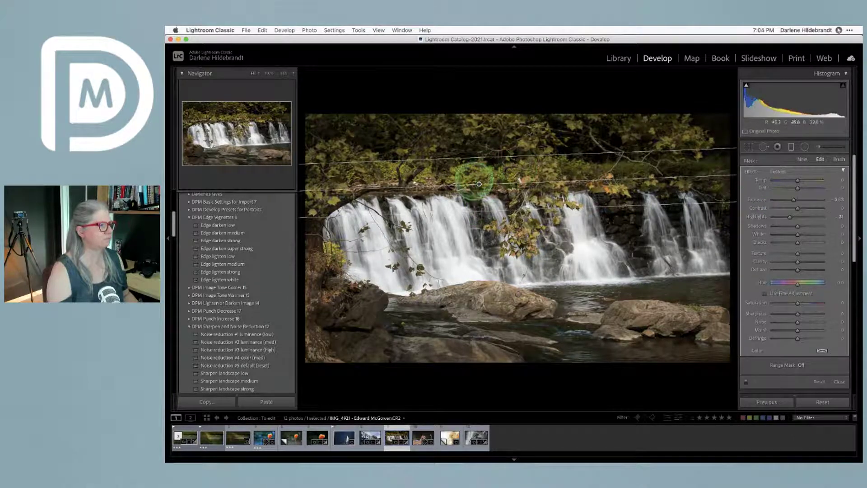
drag(790, 217, 791, 197)
click(796, 202)
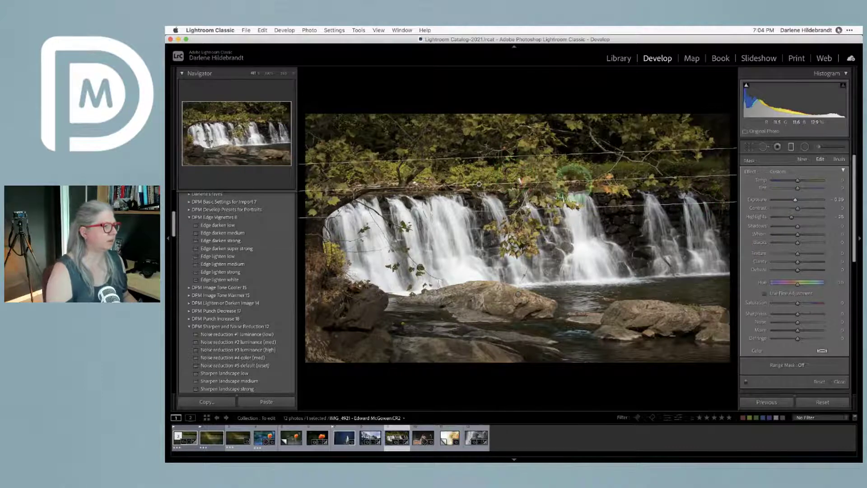
Try widening the foliage gradient's transition down across the waterfall to the rocks
drag(480, 210, 482, 314)
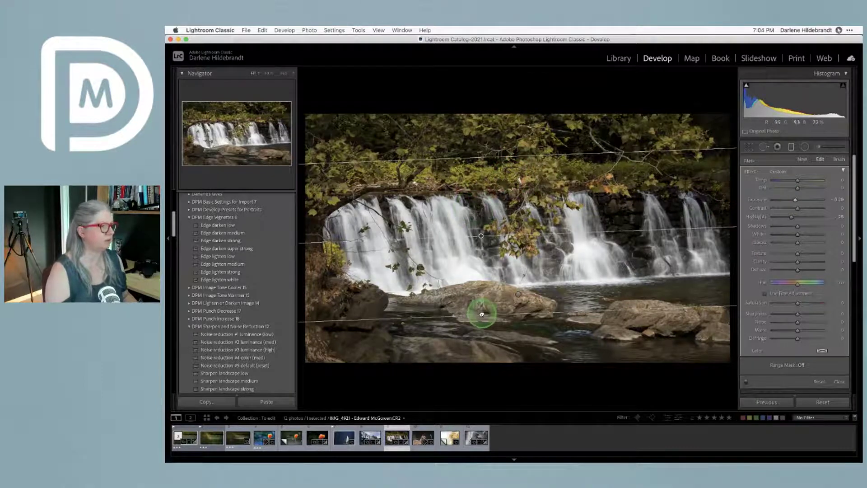
mouse_move(481, 236)
mouse_down()
mouse_move(486, 334)
mouse_move(478, 134)
mouse_move(483, 234)
mouse_up()
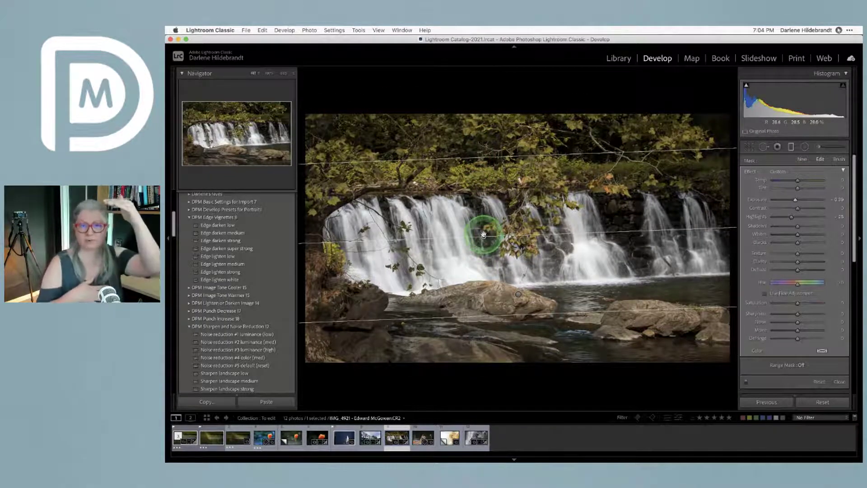
key(o)
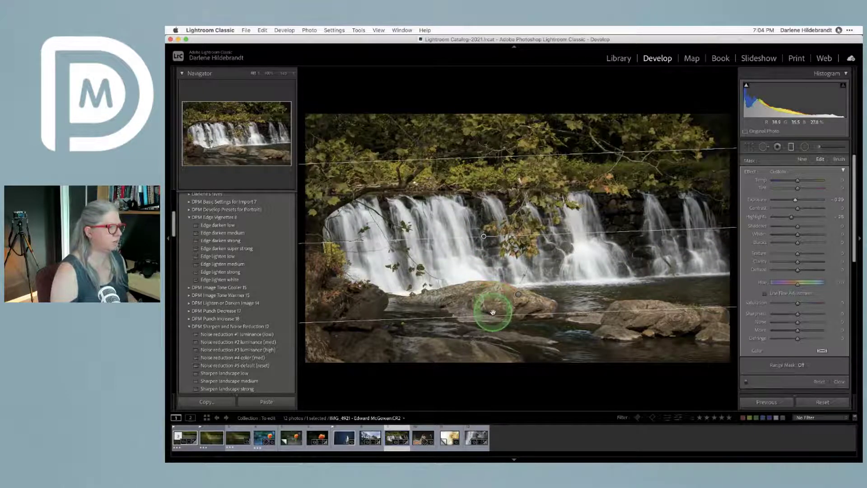
Narrow the foliage gradient's transition to a thin band along the waterfall's upper edge and set its Highlights to -11
drag(493, 313, 480, 189)
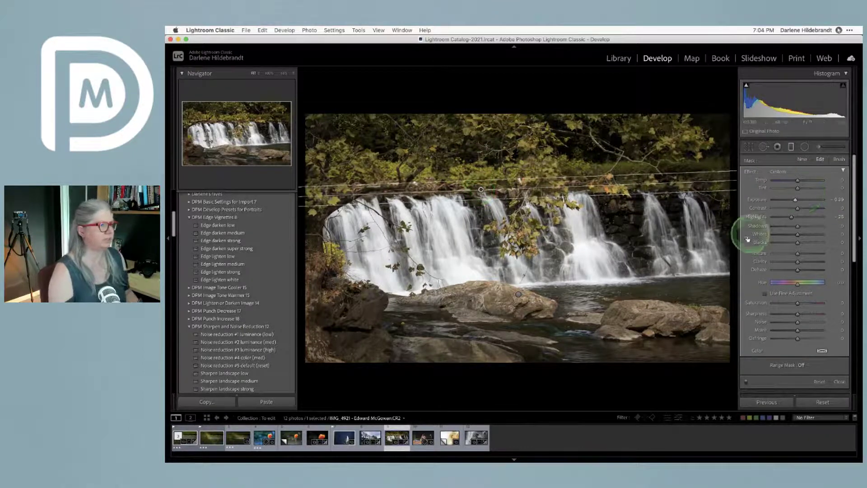
double_click(795, 219)
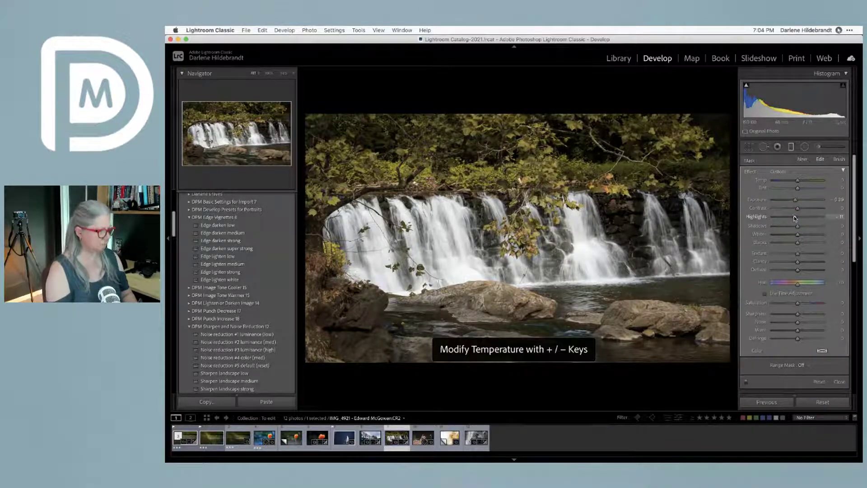
key(m)
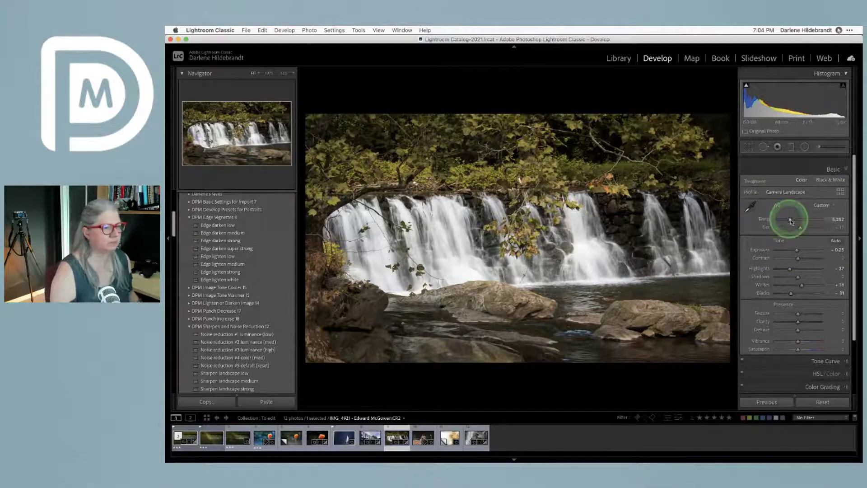
Try the As Shot white balance preset with a slightly warmer Temp
click(819, 196)
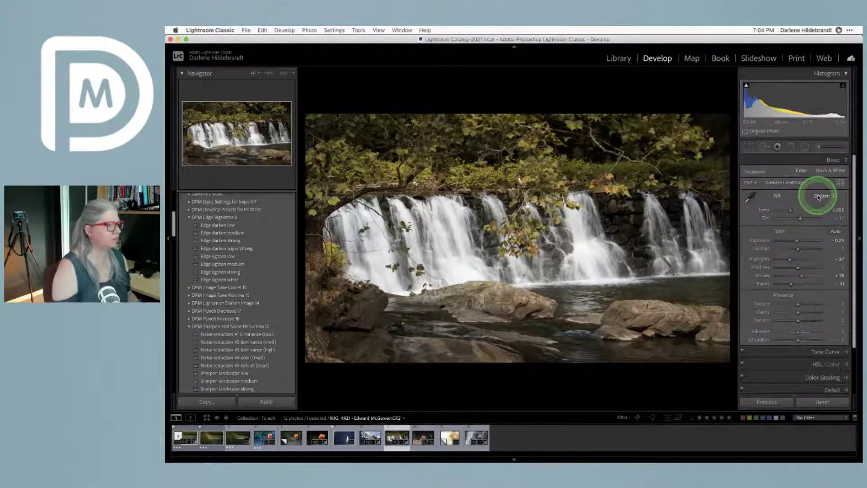
click(819, 197)
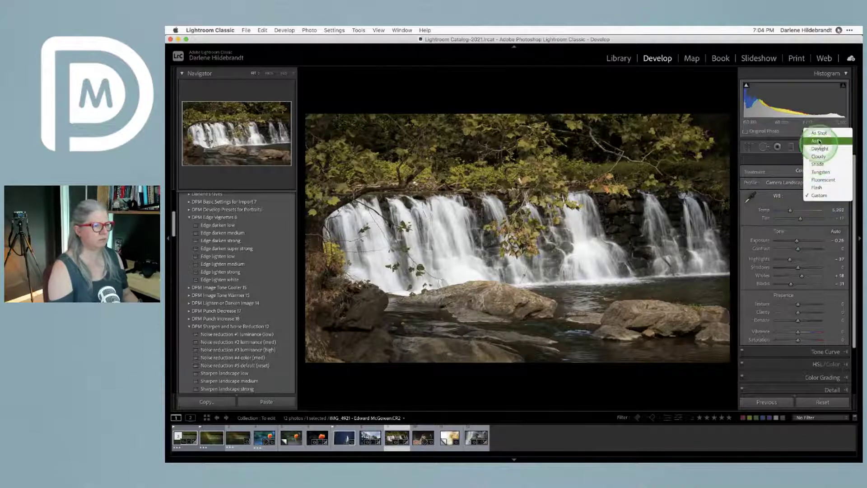
click(820, 133)
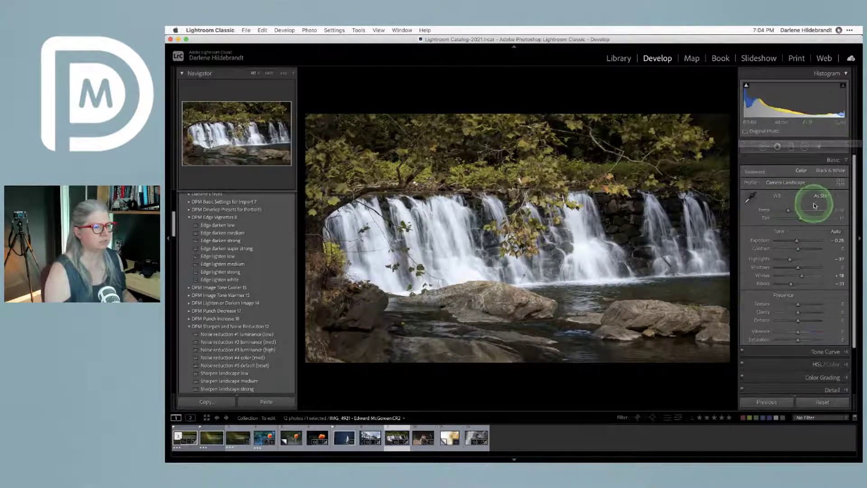
drag(828, 209, 832, 210)
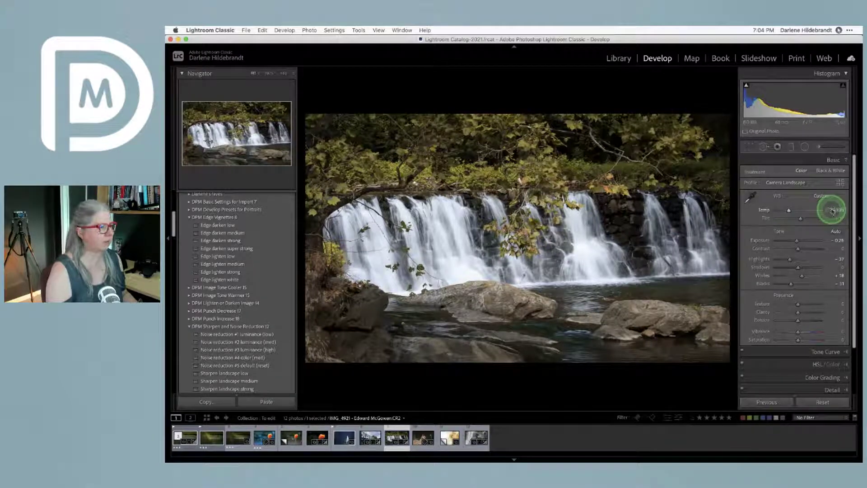
Set the white balance by sampling the white water of the waterfall with the White Balance Selector
click(751, 197)
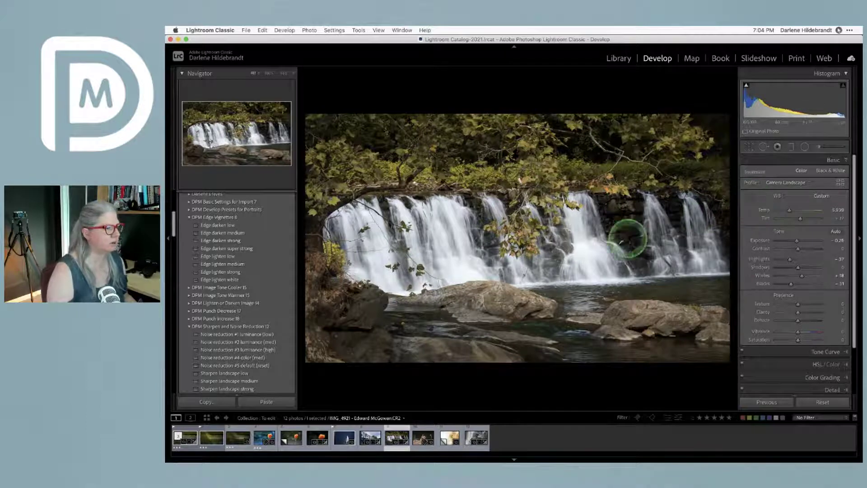
click(595, 253)
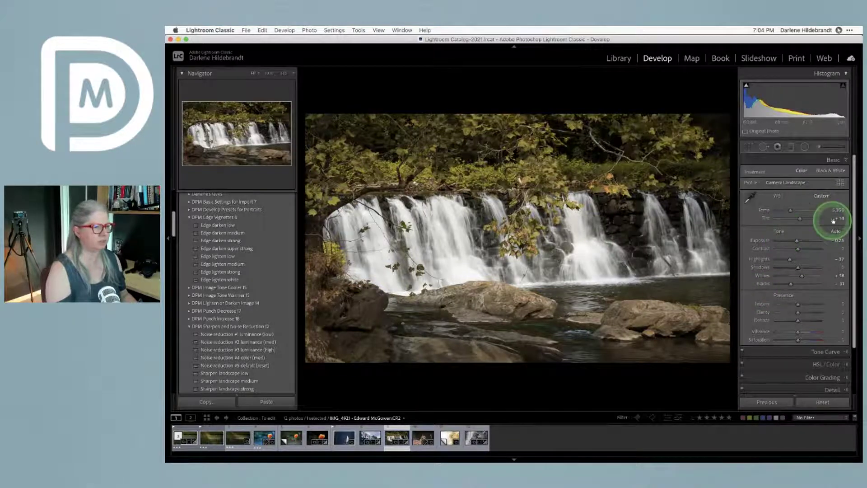
Set the photo's Tint to +18, reset Exposure to 0.00, and set Whites to +17 and Highlights to -31
drag(837, 218, 839, 220)
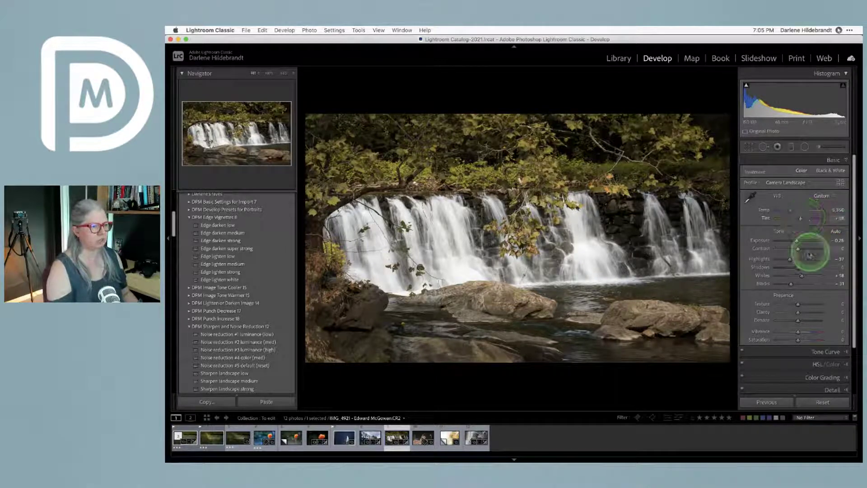
double_click(760, 240)
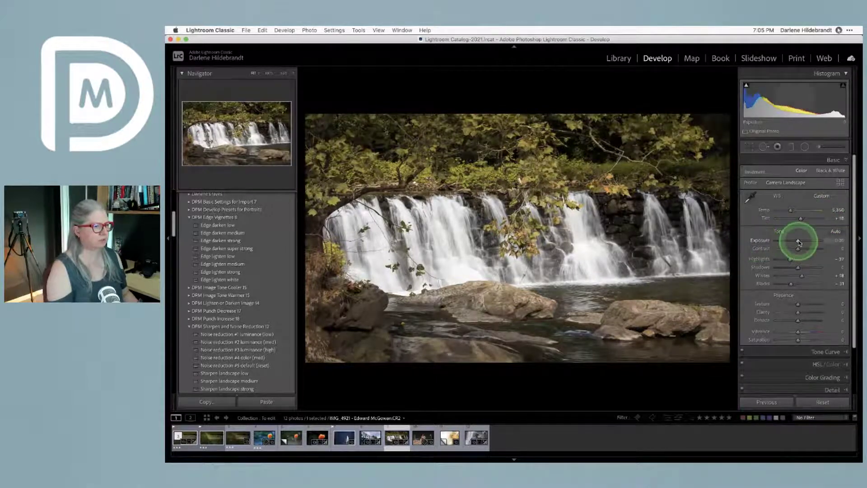
drag(798, 242, 798, 243)
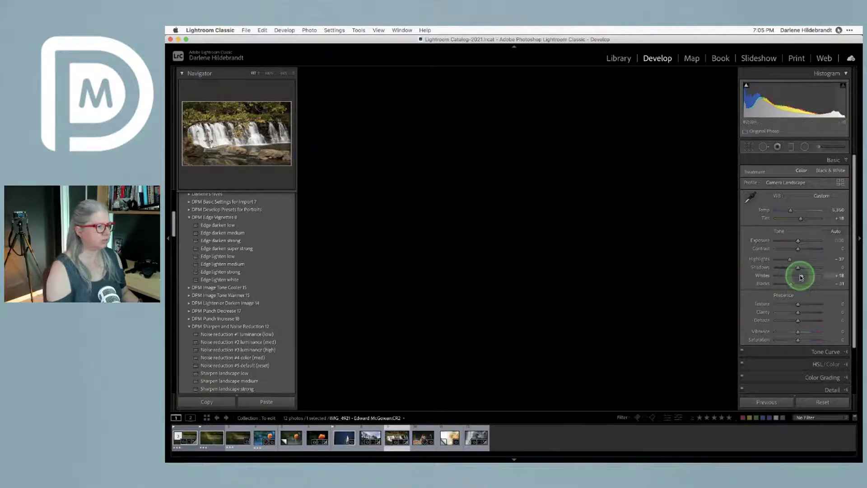
drag(804, 277, 791, 259)
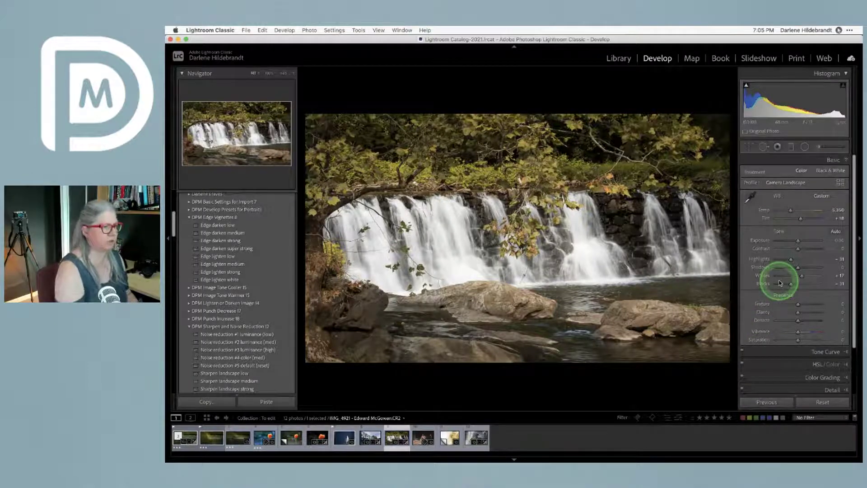
Add a radial filter over the waterfall with neutral exposure, raising Texture to about 45 and Clarity to 15
key(shift+m)
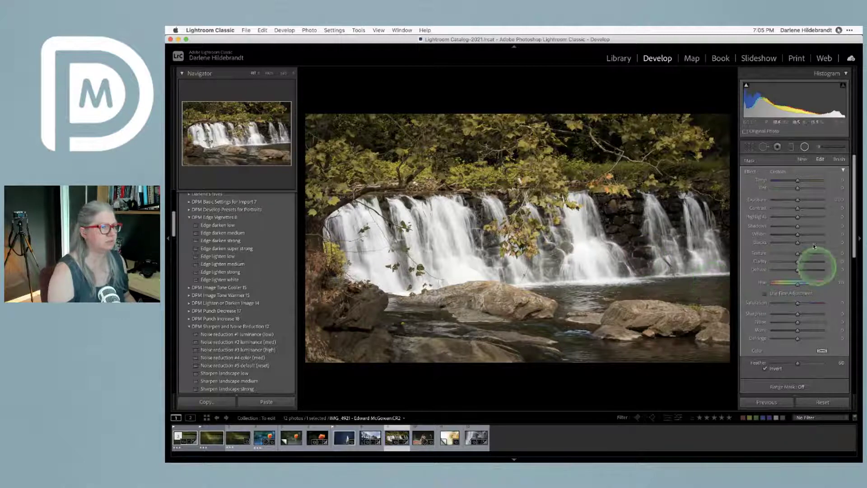
click(777, 200)
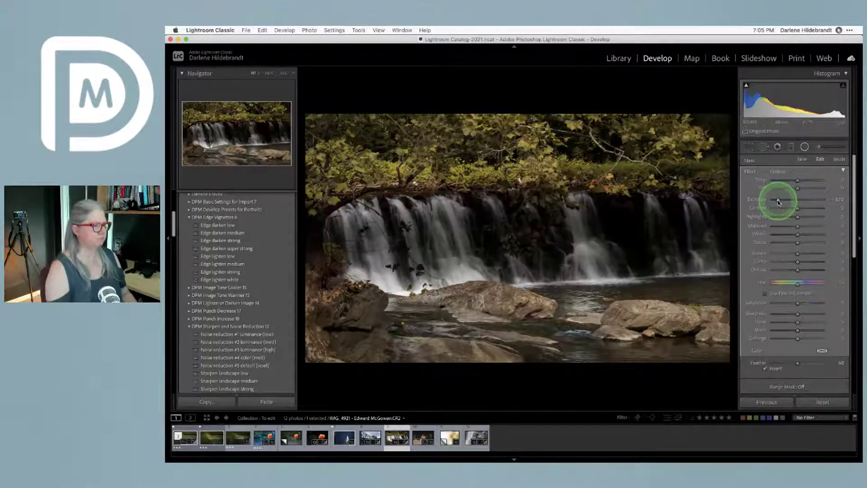
double_click(778, 200)
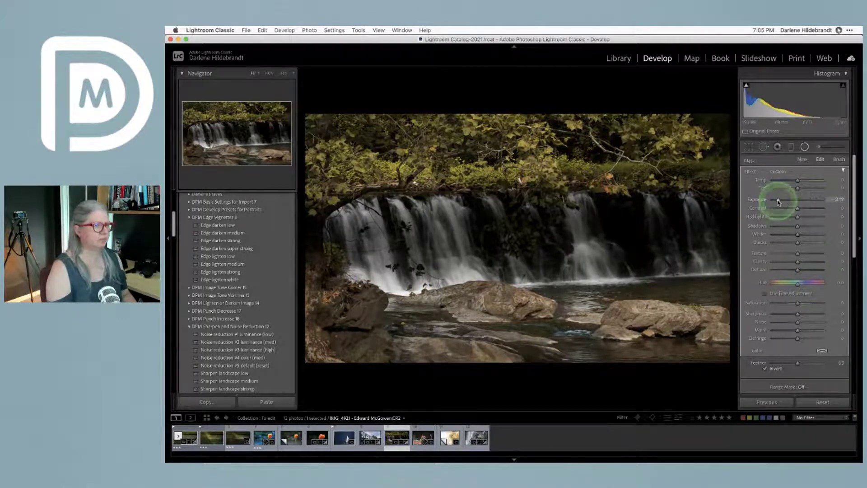
click(807, 256)
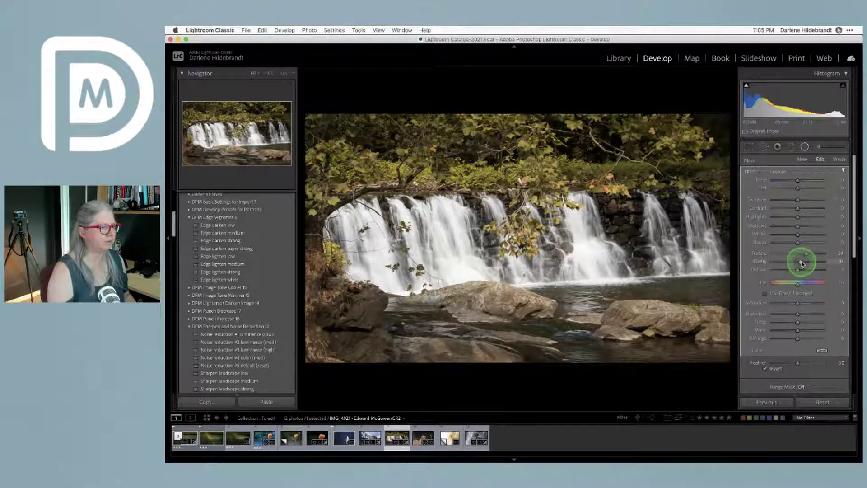
click(810, 255)
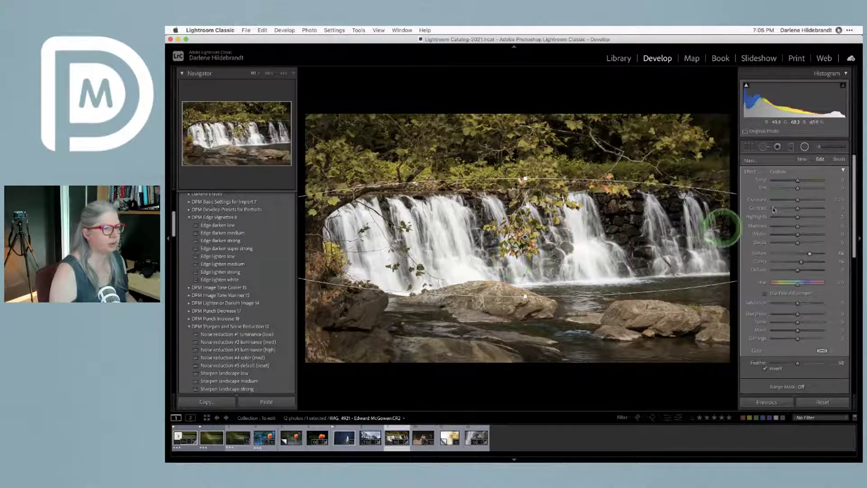
Erase the hanging leaves in front of the waterfall from the radial mask with a brush of size 11 and feather 35
click(839, 161)
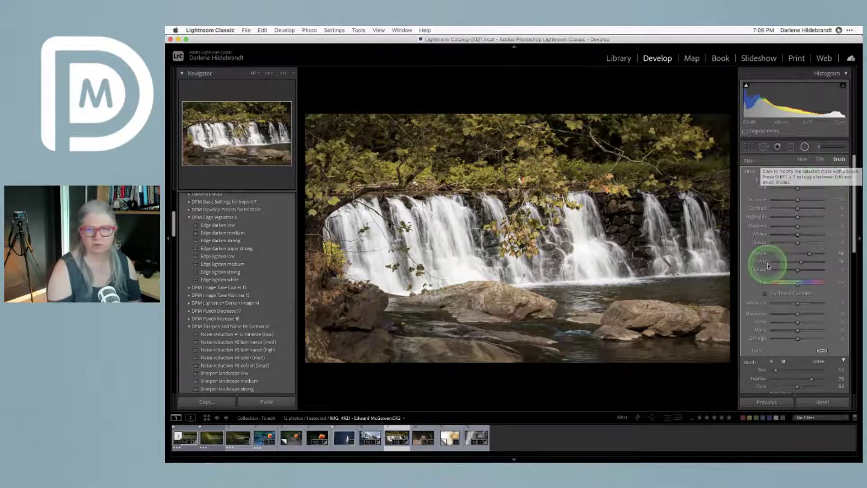
scroll(768, 264, down, 2)
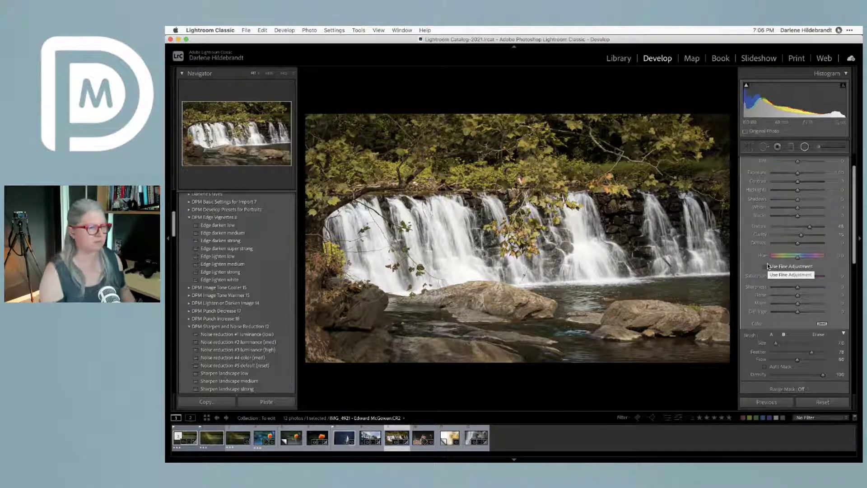
click(817, 335)
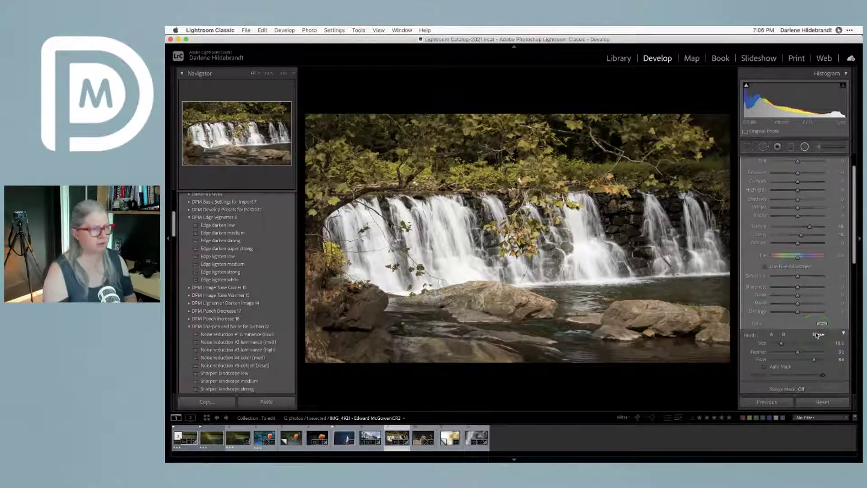
mouse_move(525, 236)
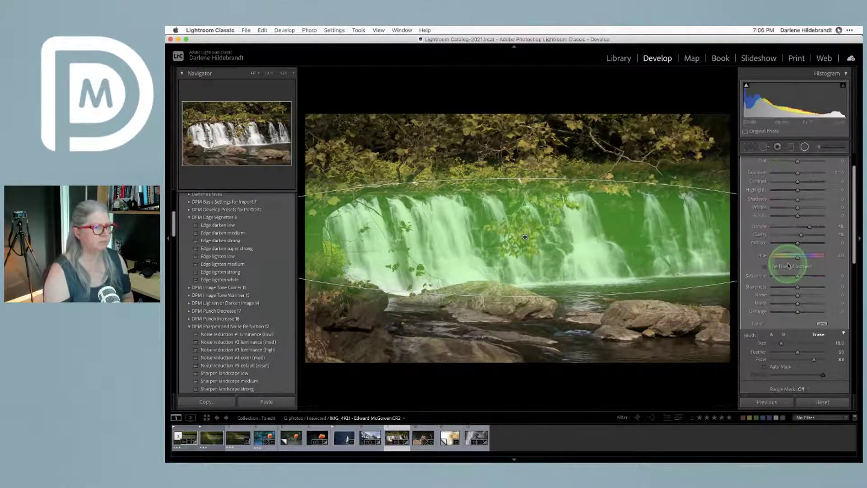
scroll(798, 232, up, 1)
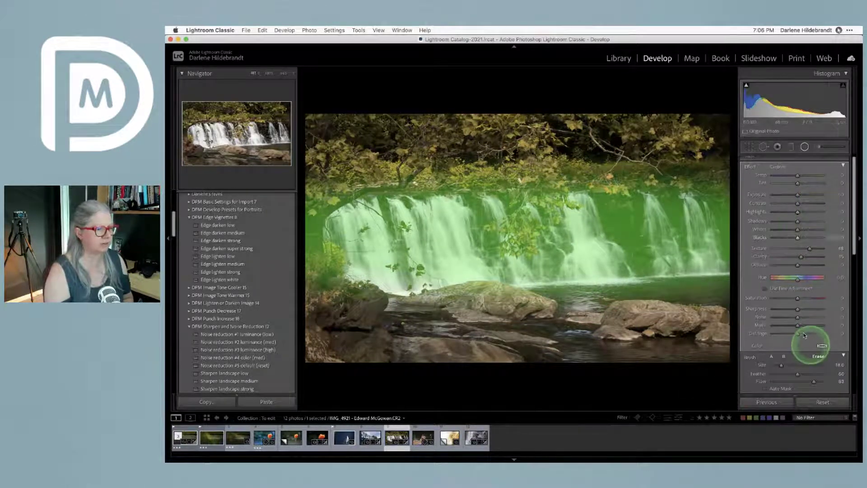
scroll(796, 319, down, 1)
scroll(796, 319, down, 1)
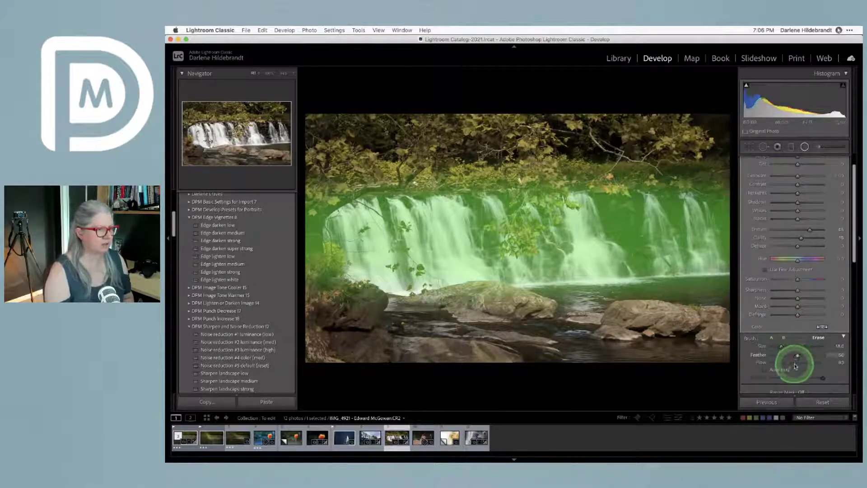
click(798, 362)
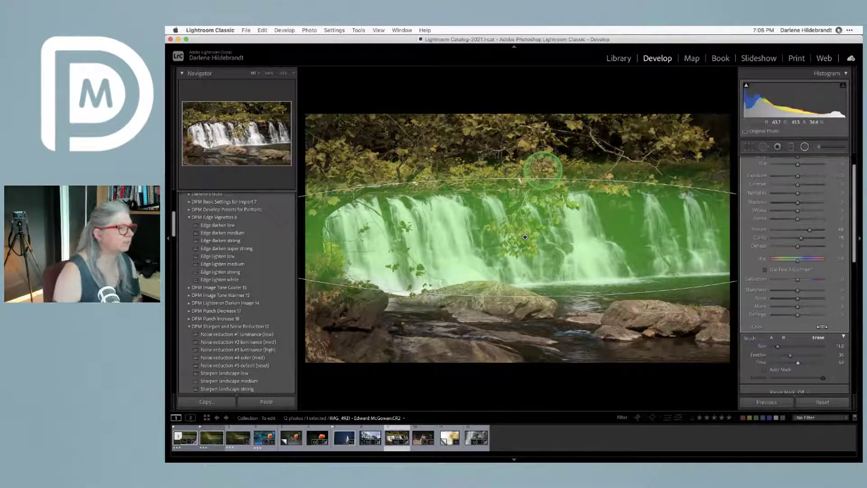
key(shift+bracketleft)
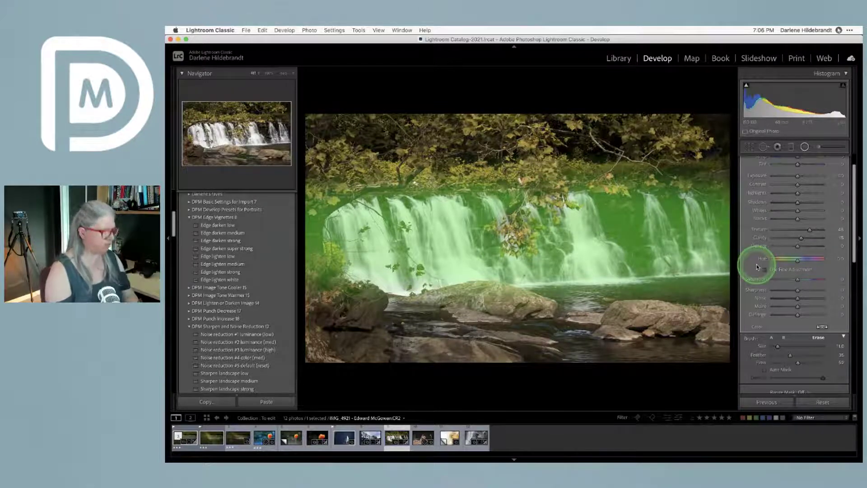
key(o)
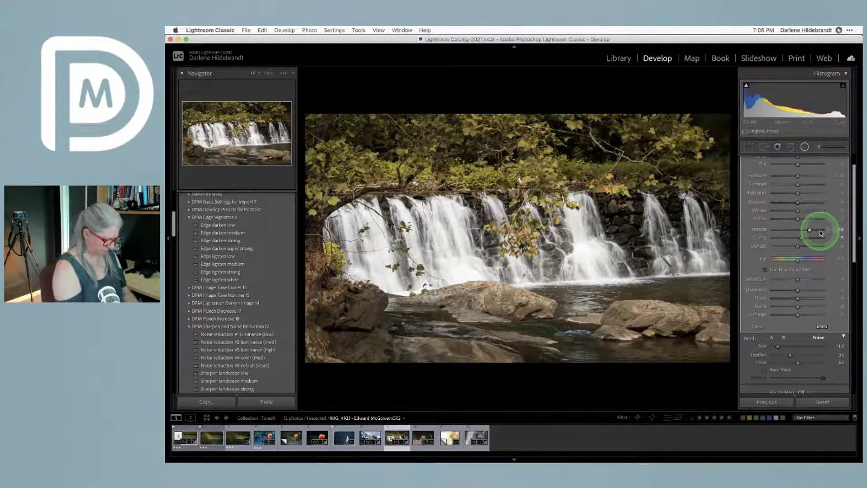
Compare the edited waterfall photo with its unedited version
key(k)
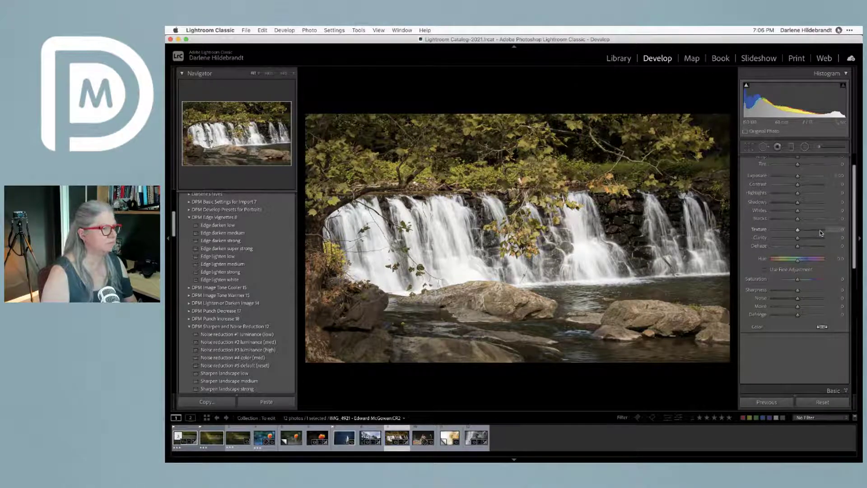
key(backslash)
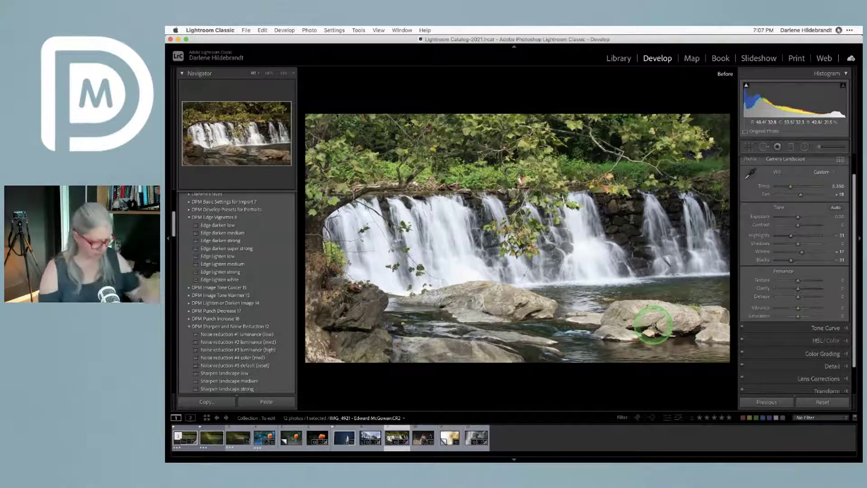
key(backslash)
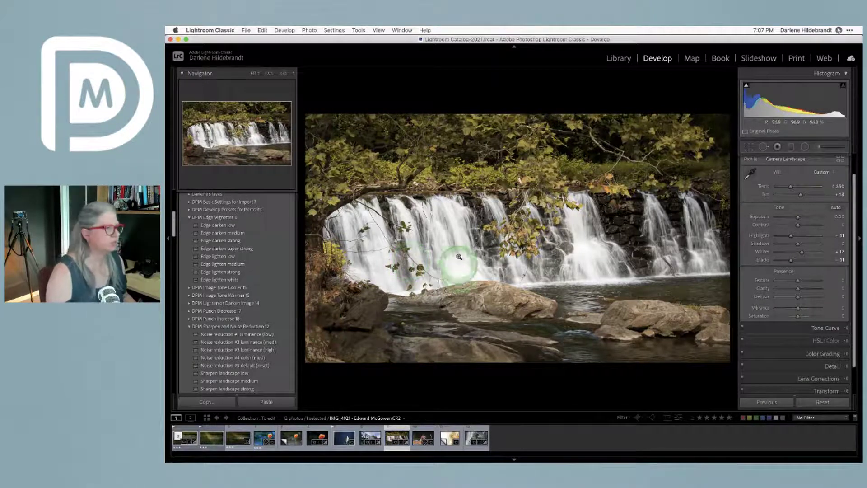
Heal the bright leaf above the waterfall's edge, sampling from the foliage beside it and slightly raising the spot's opacity
click(540, 176)
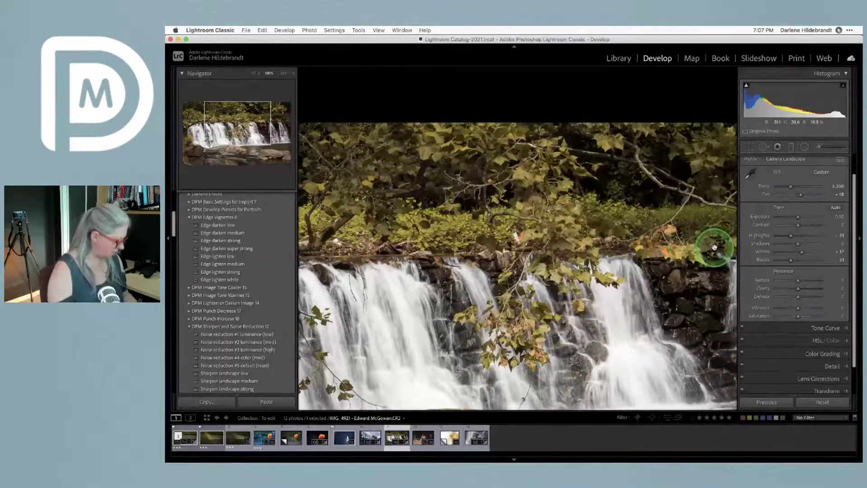
key(q)
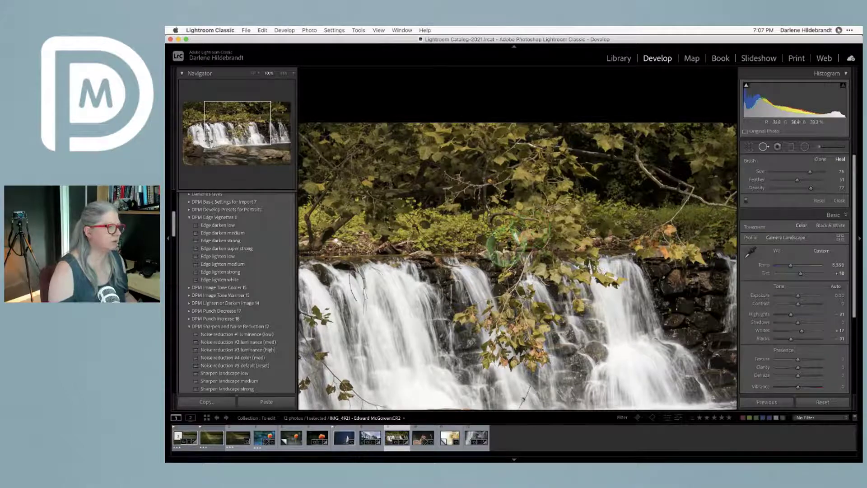
click(521, 234)
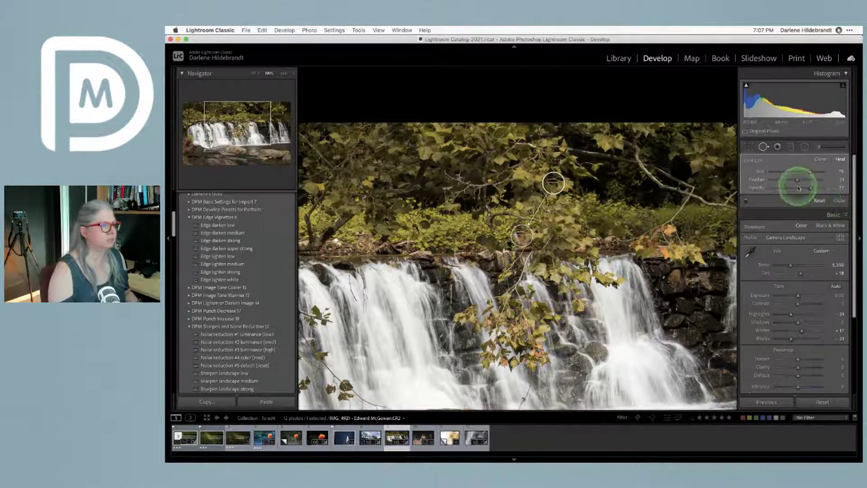
mouse_move(556, 181)
mouse_down()
mouse_move(557, 248)
mouse_move(561, 238)
mouse_up()
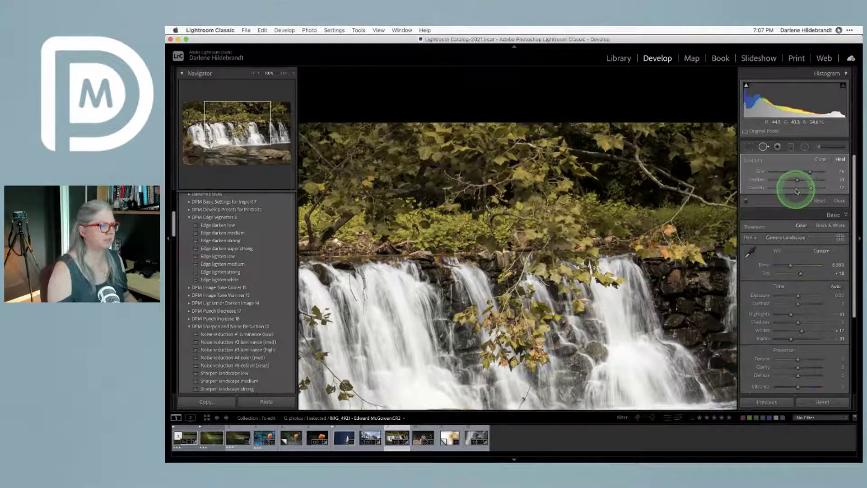
drag(796, 190, 831, 192)
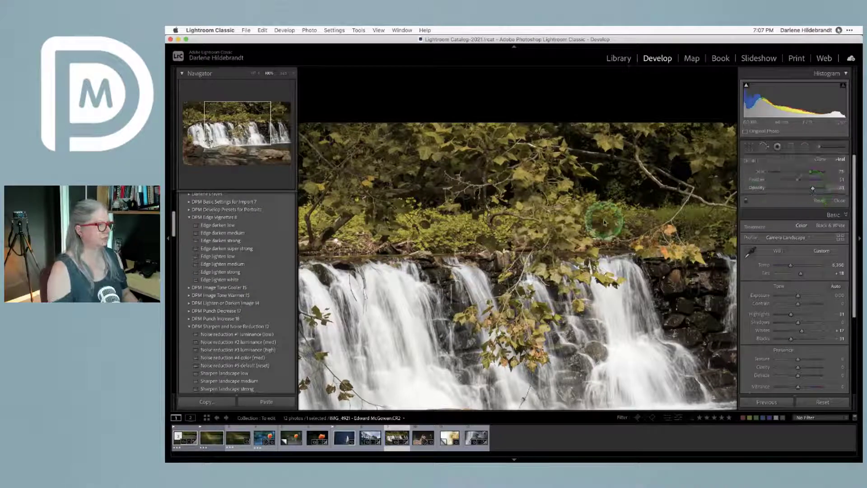
key(q)
key(z)
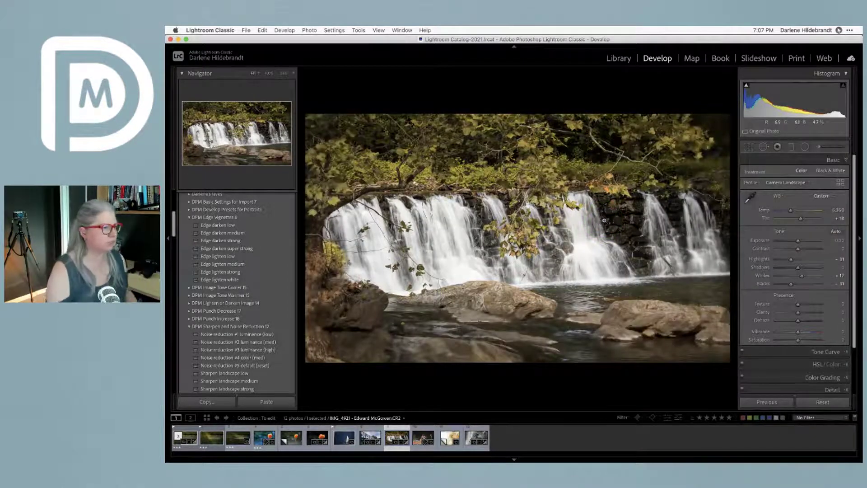
right_click(536, 196)
mouse_move(570, 264)
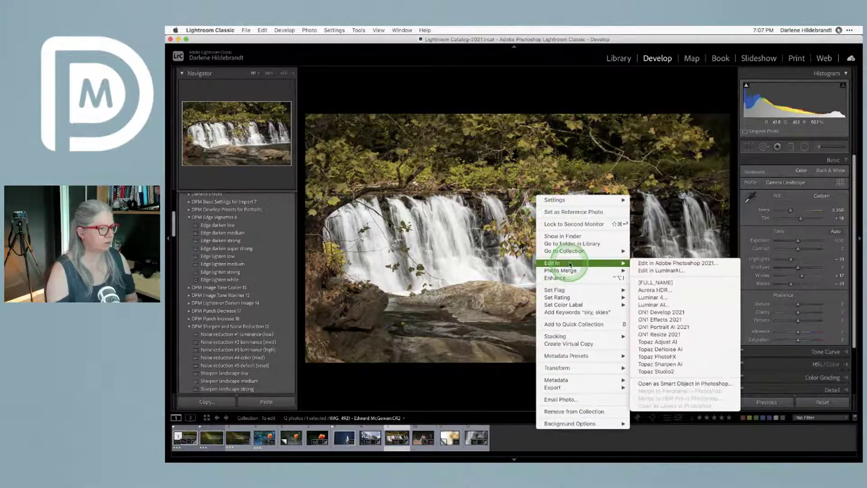
click(651, 306)
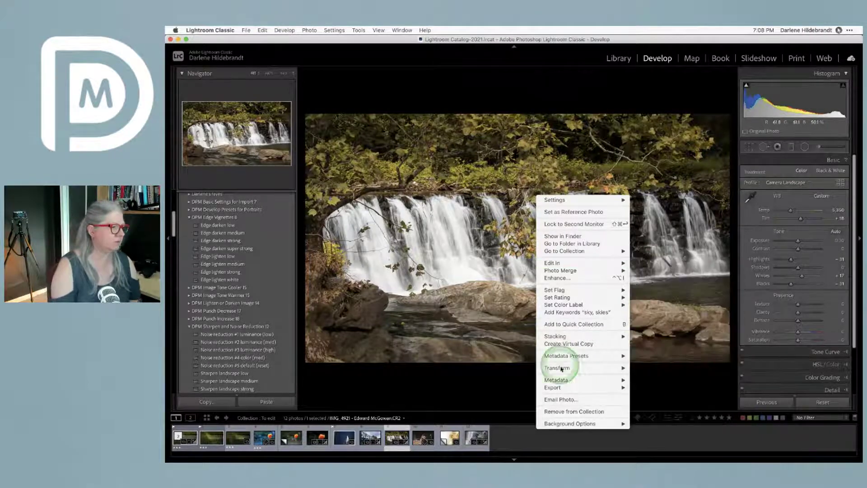
mouse_move(556, 371)
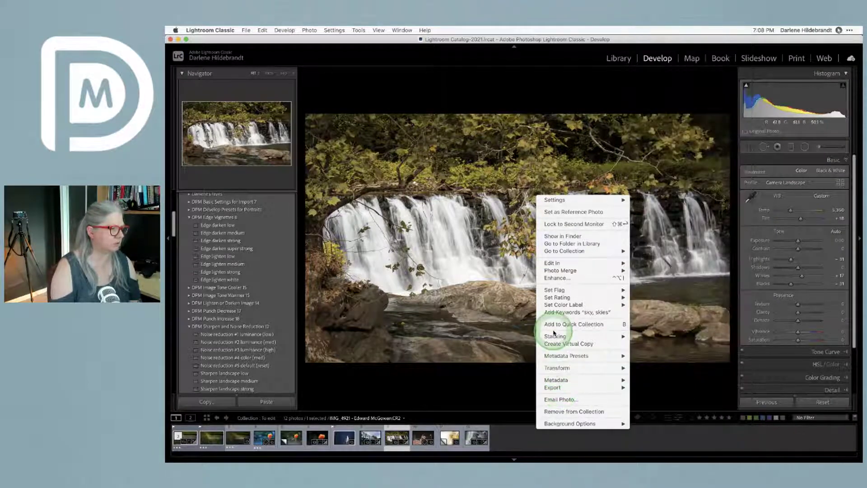
mouse_move(577, 392)
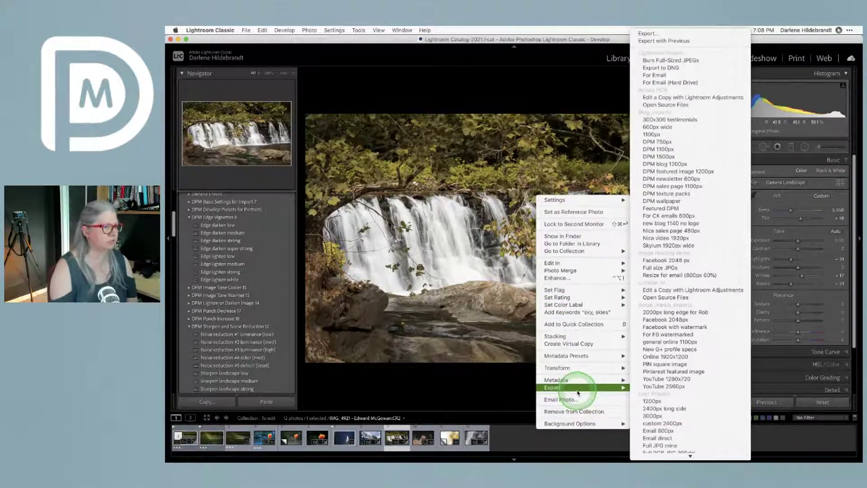
click(665, 298)
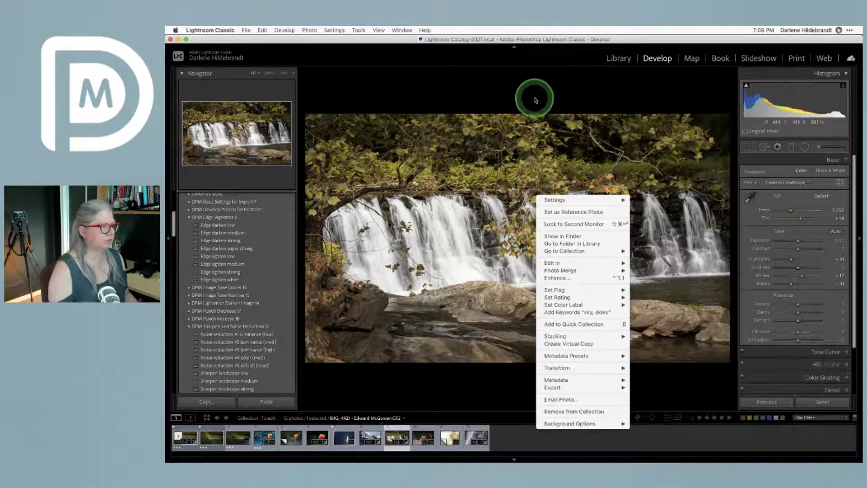
Send a JPEG copy of the waterfall photo with Lightroom adjustments to Luminar AI and switch to that app
right_click(613, 225)
mouse_move(629, 293)
click(743, 344)
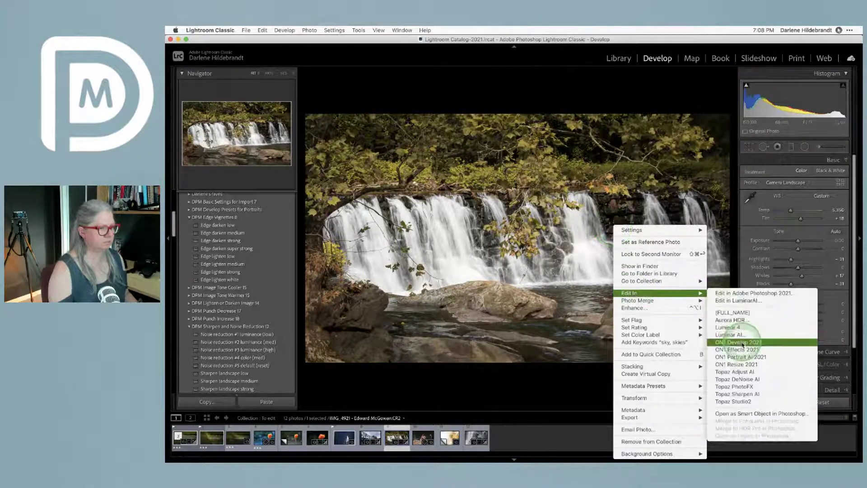
click(740, 335)
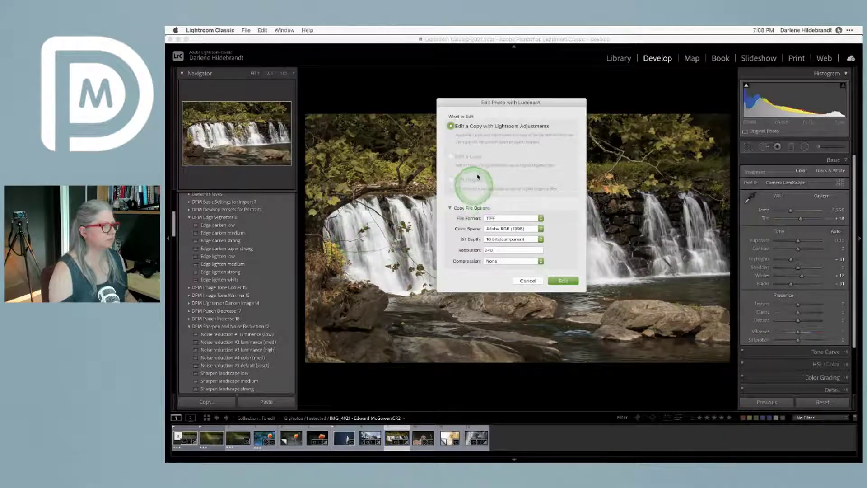
click(498, 217)
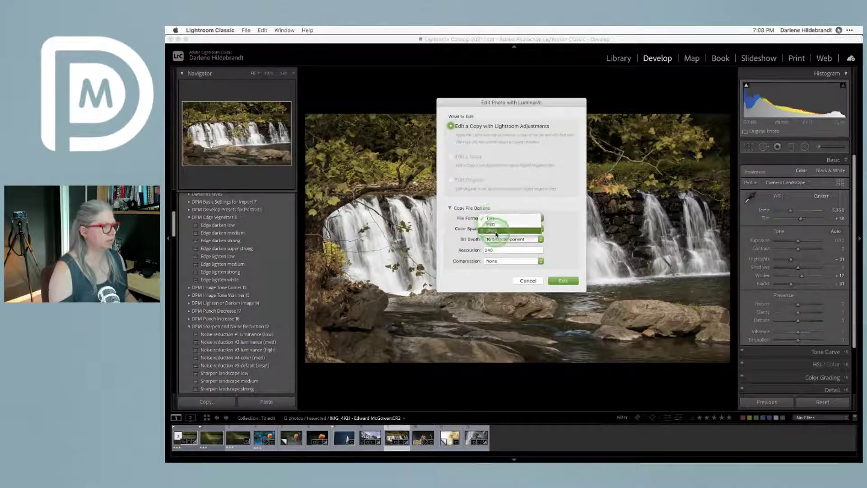
click(496, 233)
click(559, 281)
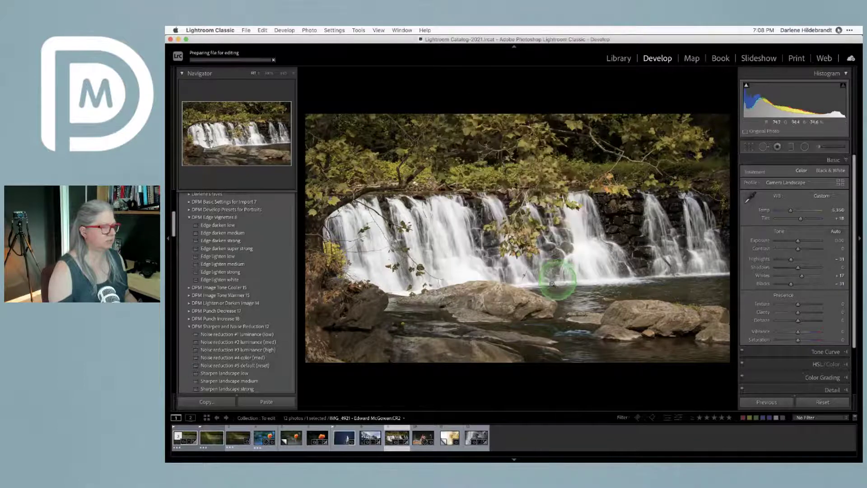
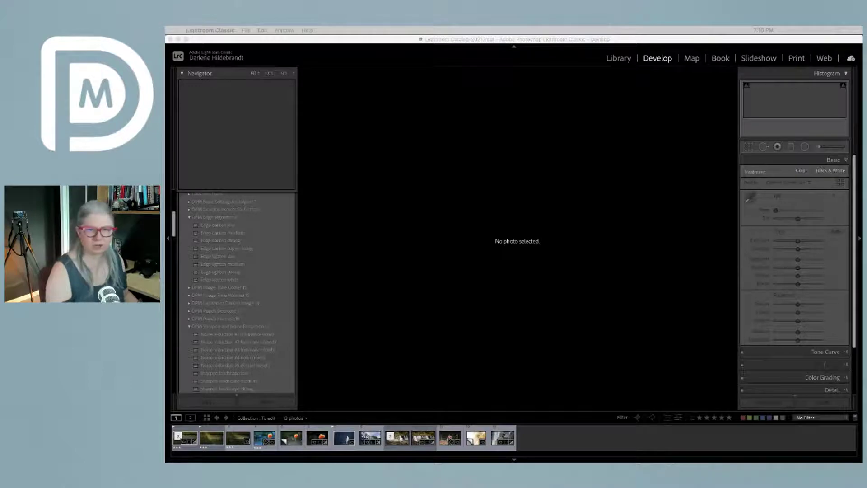
key(super+Tab)
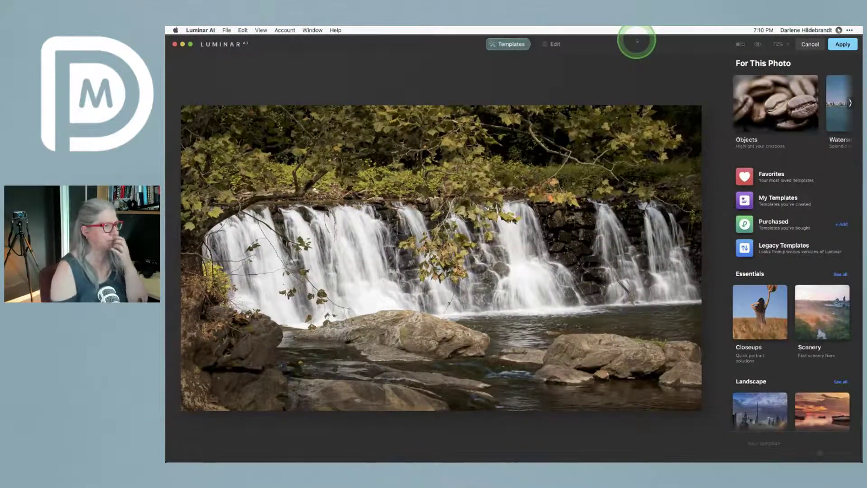
Look over the available editing tools and the list of self-made templates
click(555, 44)
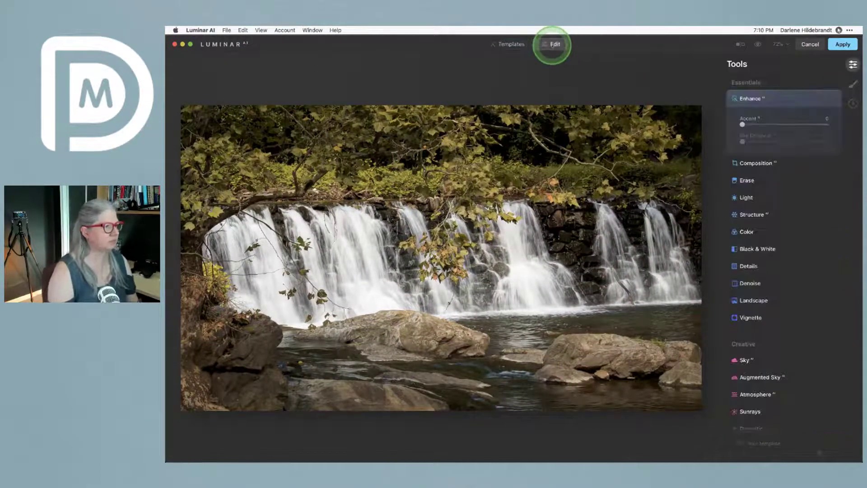
click(500, 44)
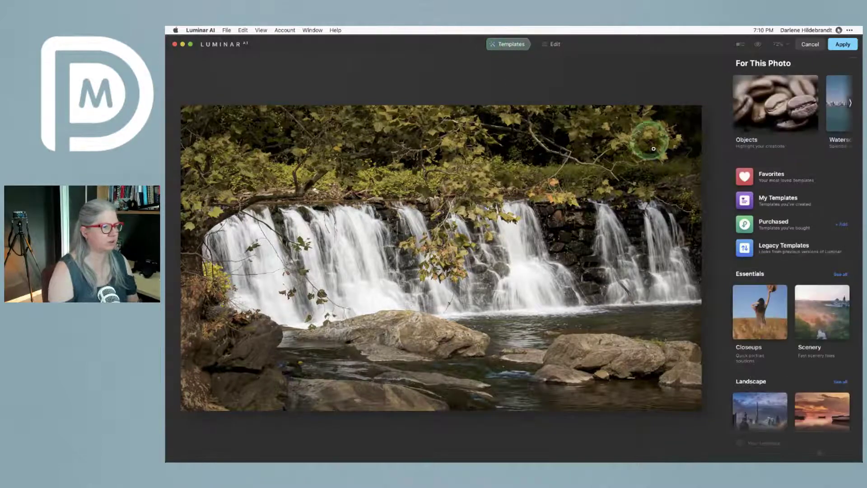
click(744, 203)
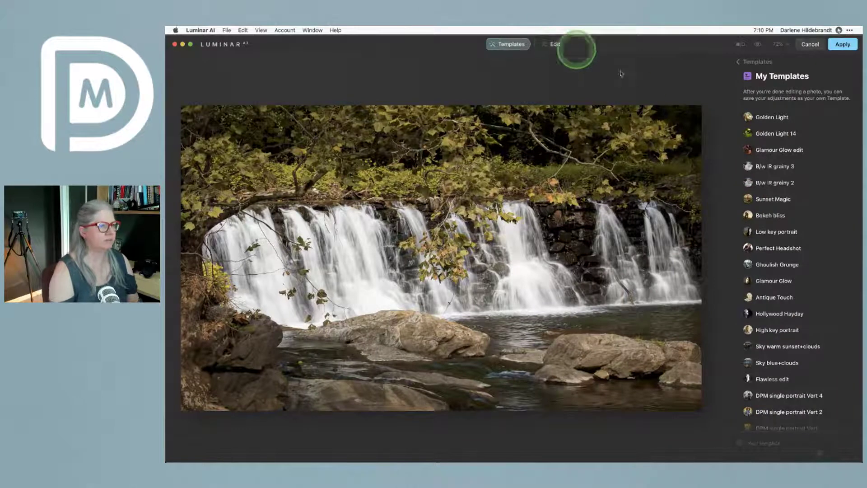
click(741, 61)
click(745, 199)
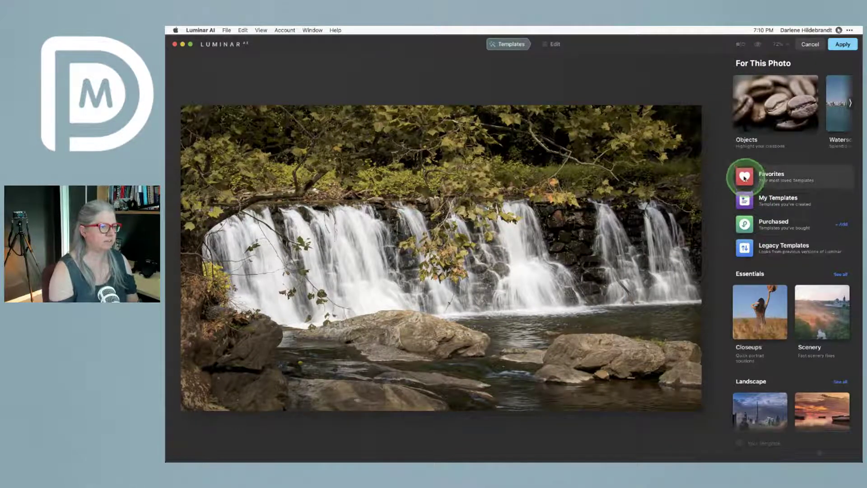
Try the Perfect Macro, Still Life and Razor templates from the Objects collection on the waterfall photo
click(754, 108)
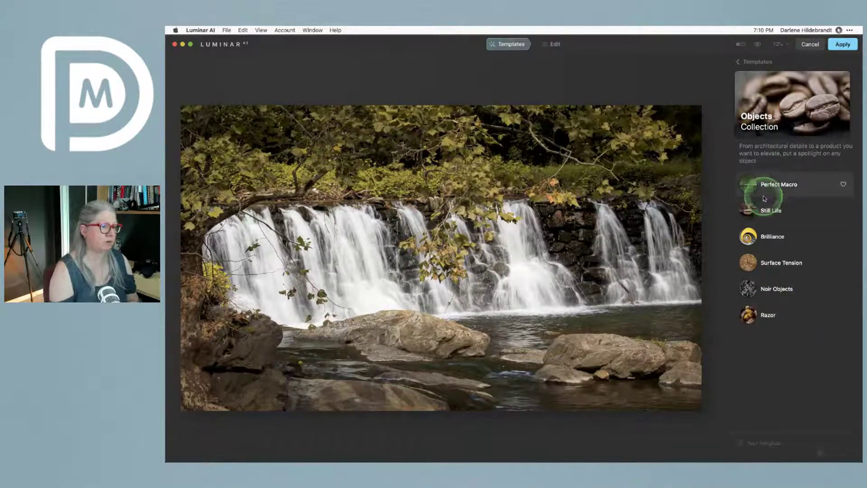
click(776, 188)
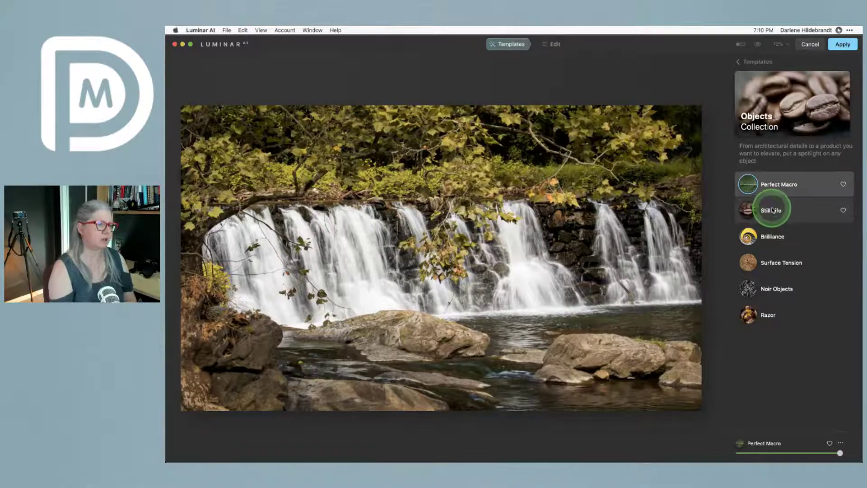
click(773, 210)
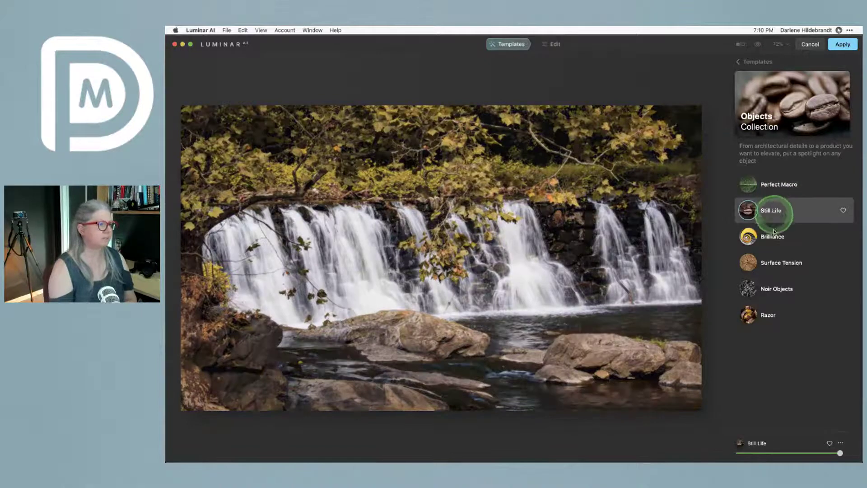
click(769, 316)
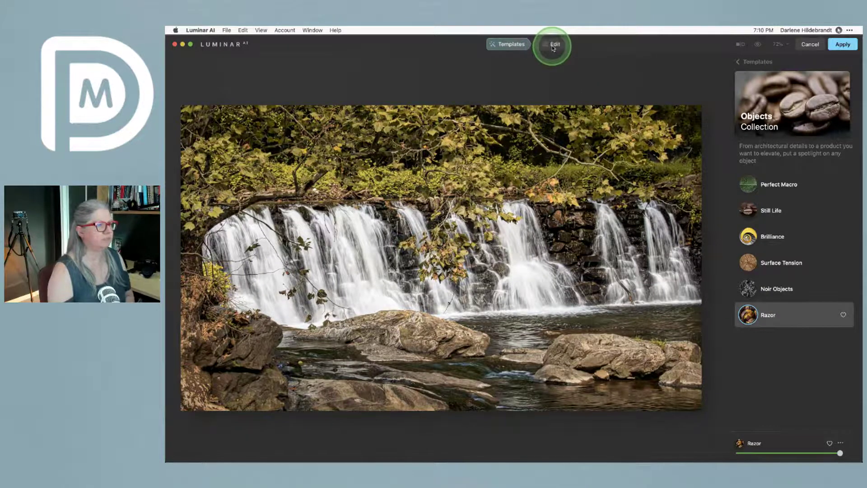
Try the Deep Focus and Deadly Reef templates from the Waterscapes collection on the photo
click(751, 62)
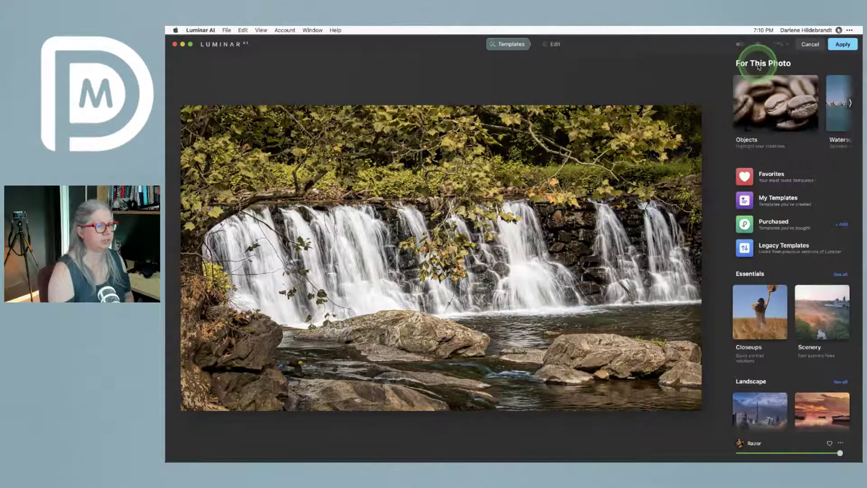
click(843, 114)
click(775, 102)
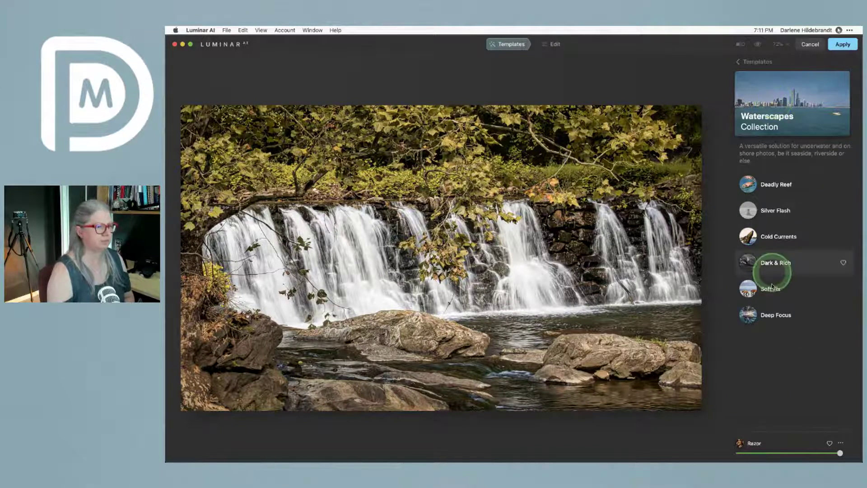
click(773, 313)
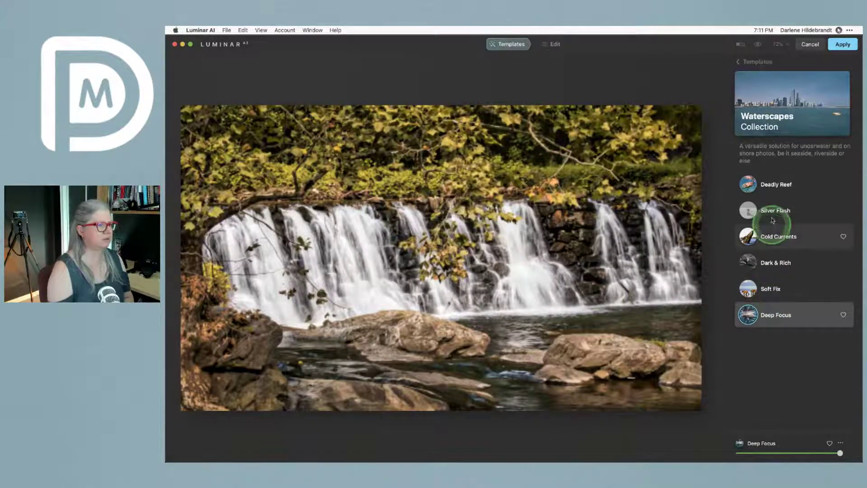
click(775, 185)
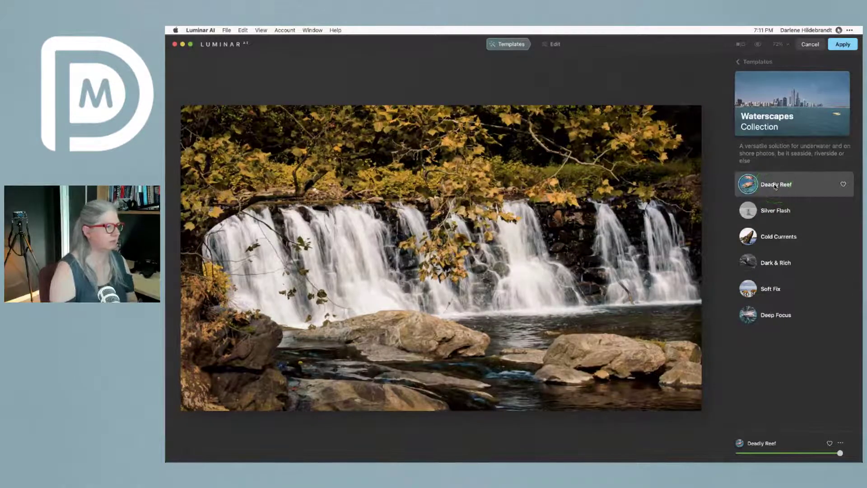
click(776, 185)
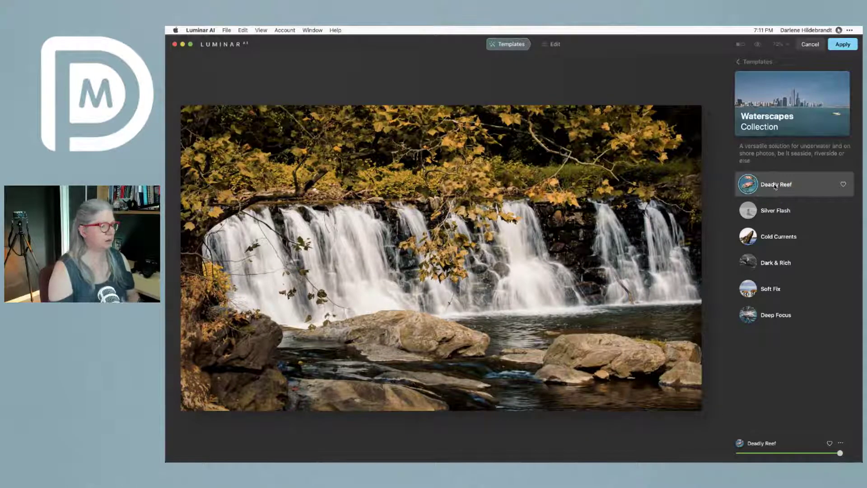
click(774, 184)
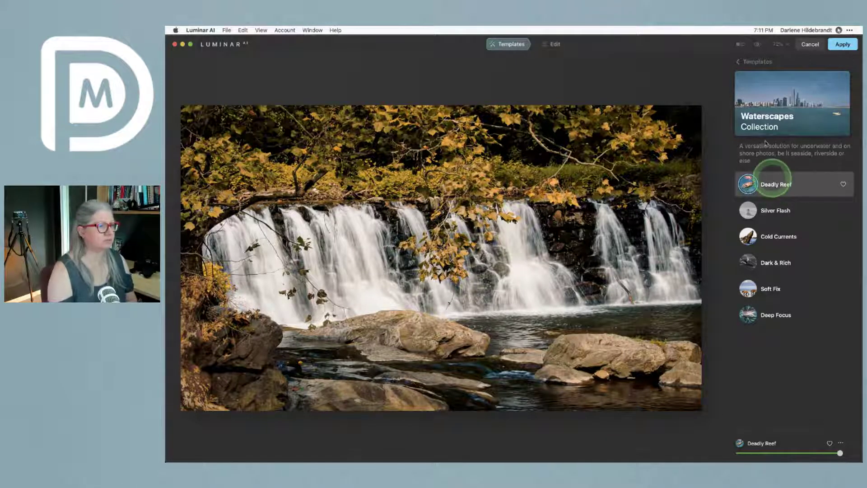
Try the Best Close Up template from the Nature collection on the photo
click(759, 61)
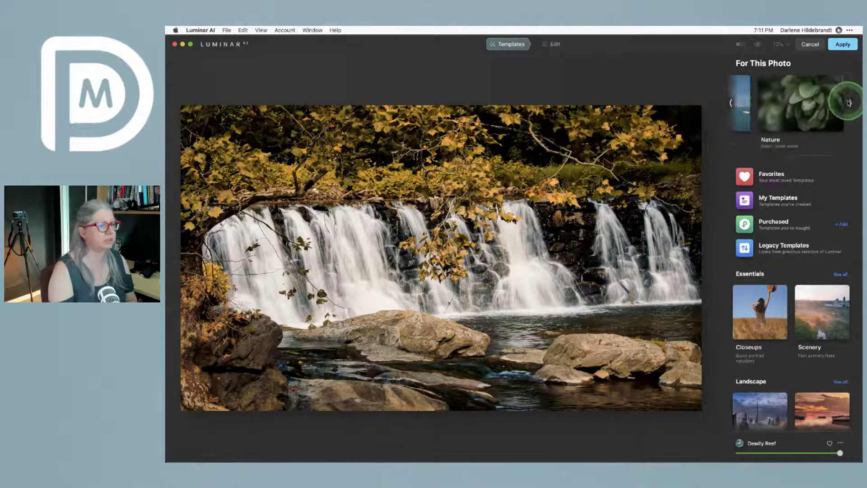
click(794, 103)
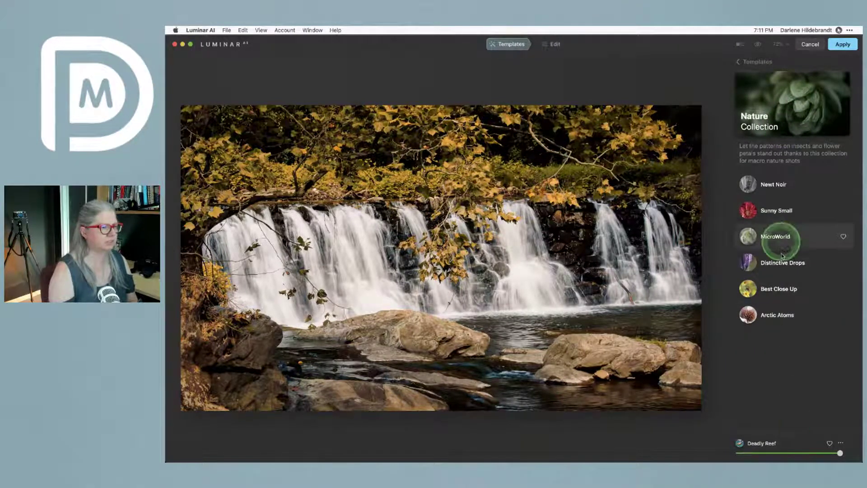
click(776, 291)
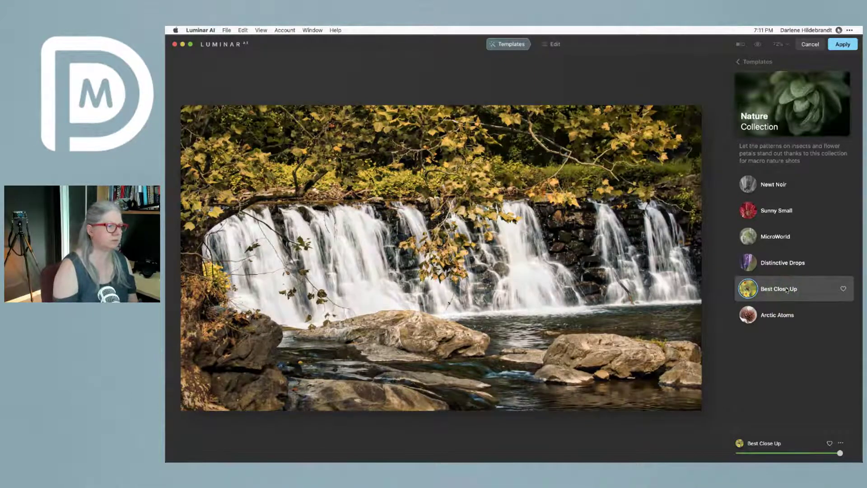
click(787, 290)
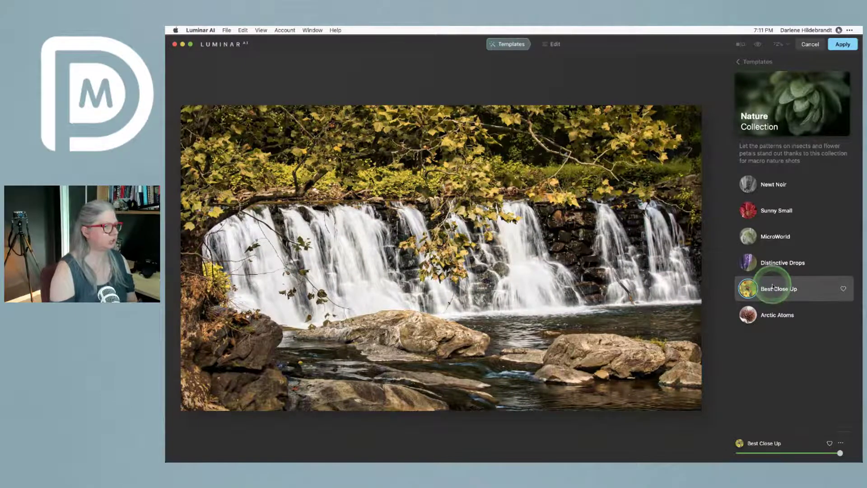
Apply the Long Exposure template from the Easy Landscapes collection to the waterfall photo
click(765, 71)
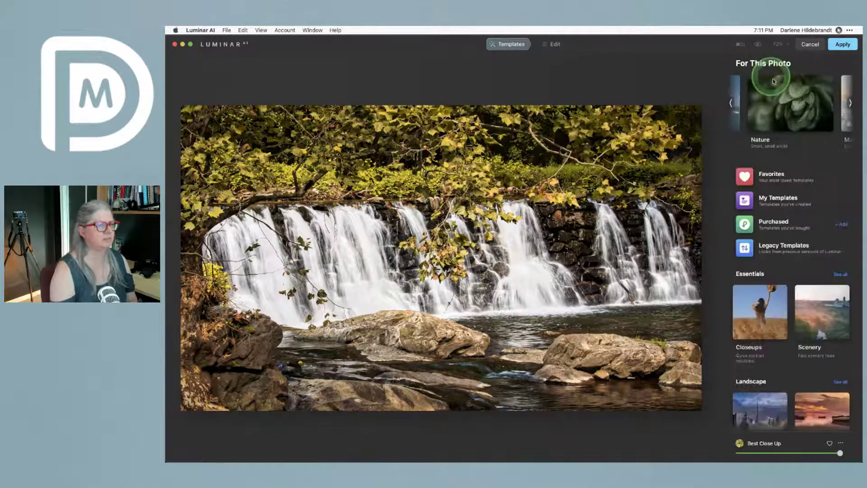
click(742, 105)
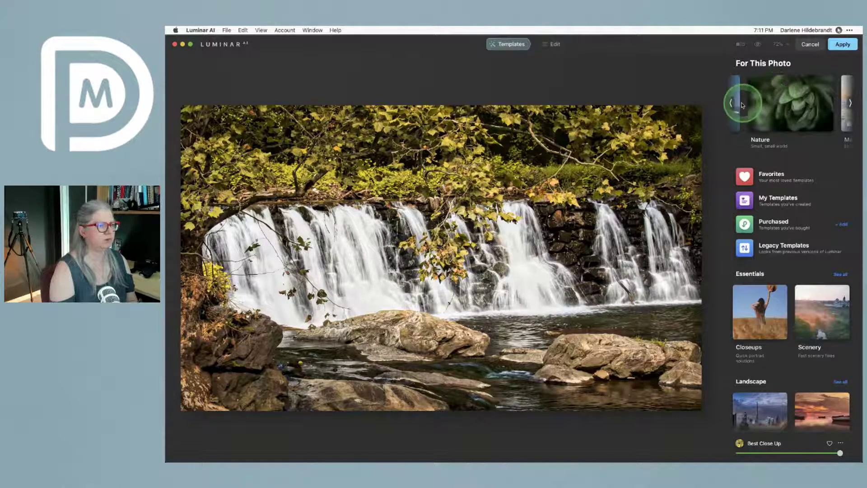
scroll(763, 203, down, 3)
click(765, 211)
scroll(765, 210, down, 4)
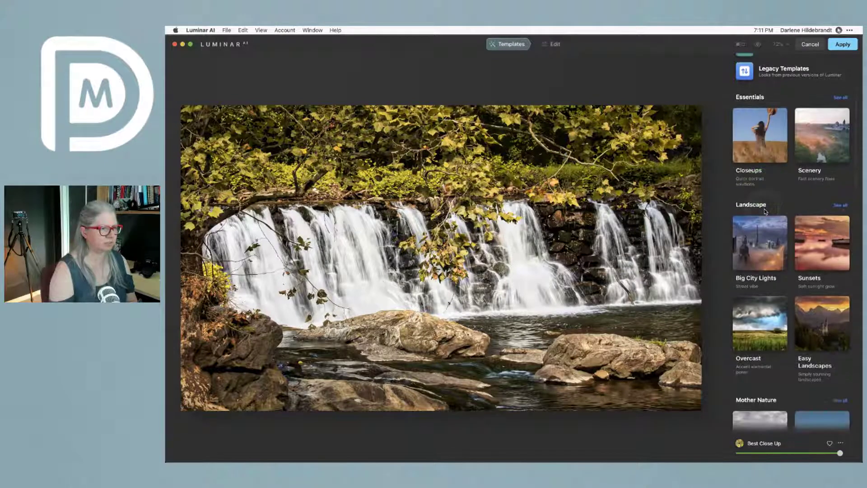
click(770, 238)
click(816, 239)
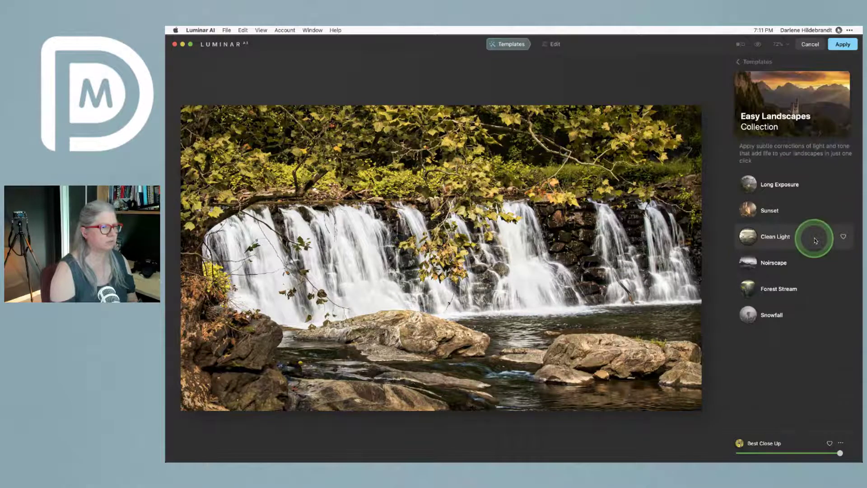
click(790, 190)
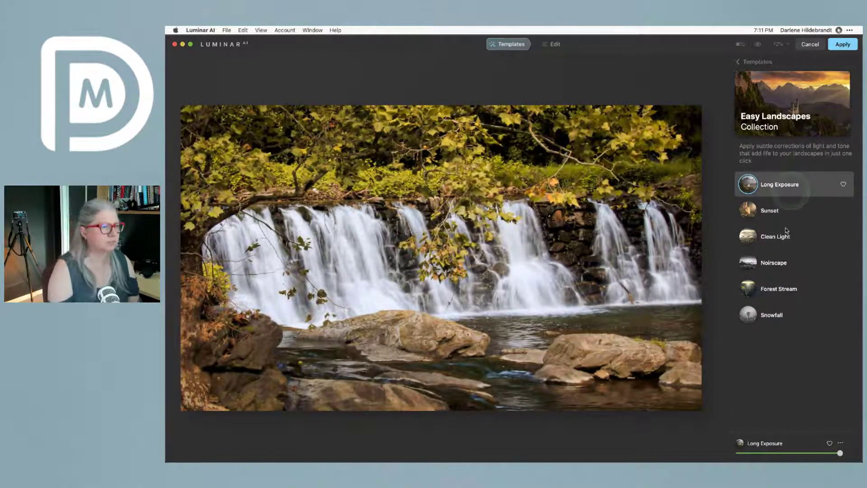
Mark the Long Exposure template as a favorite
click(849, 194)
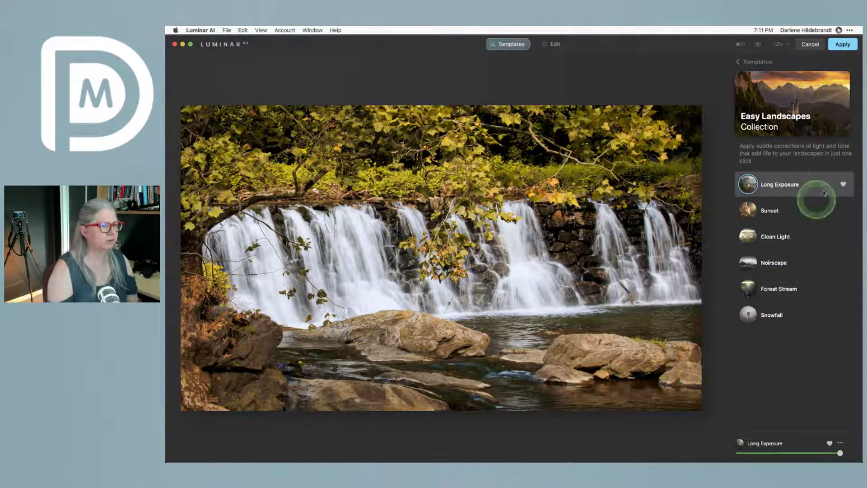
click(844, 185)
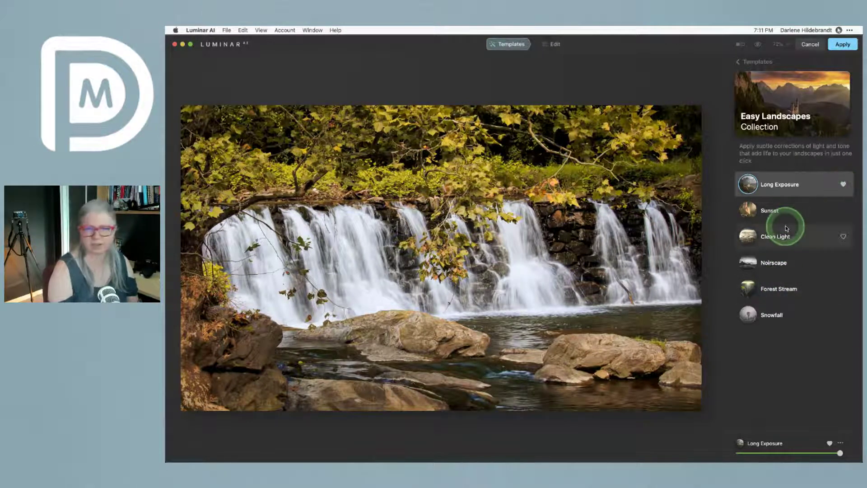
click(789, 289)
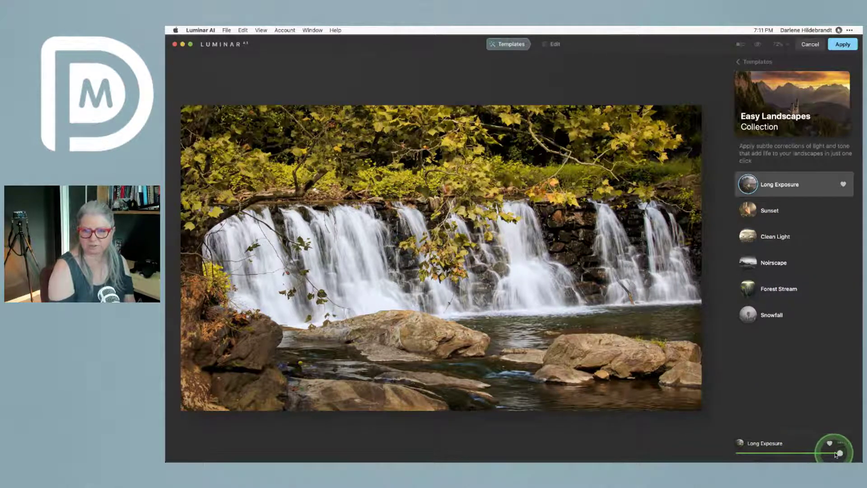
Compare the Long Exposure template at zero and full strength, and reduce its strength to about half
drag(833, 453, 706, 449)
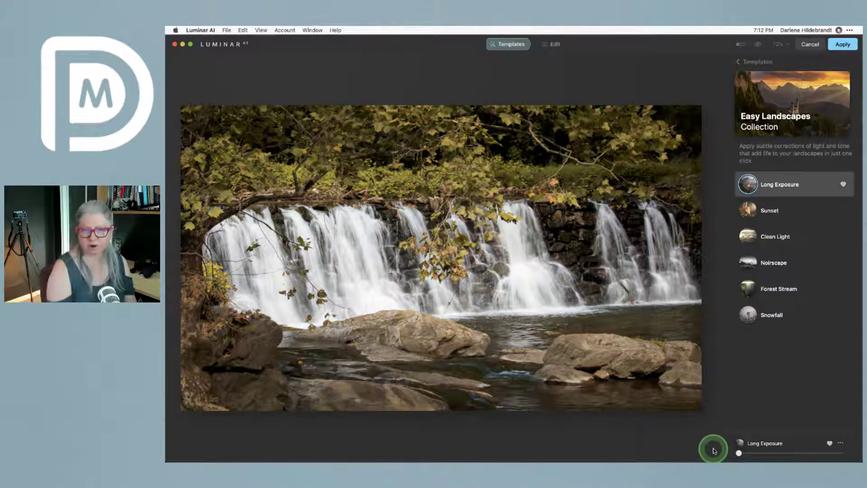
drag(714, 450, 846, 452)
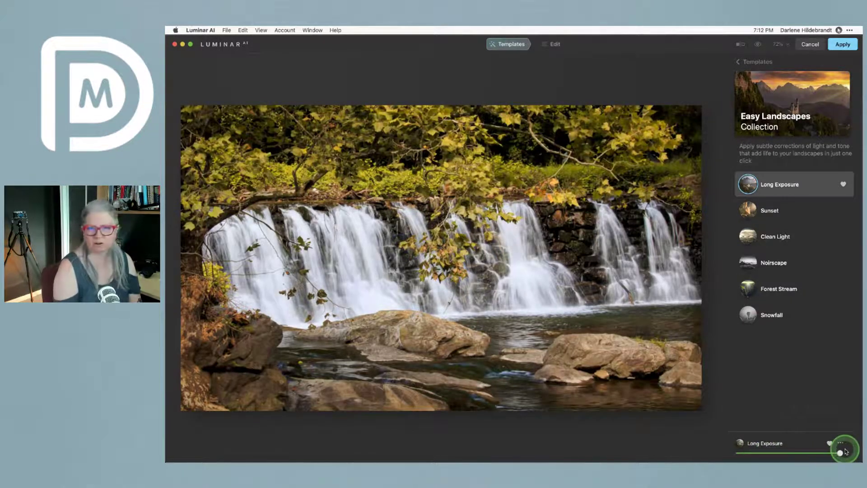
drag(846, 452, 793, 452)
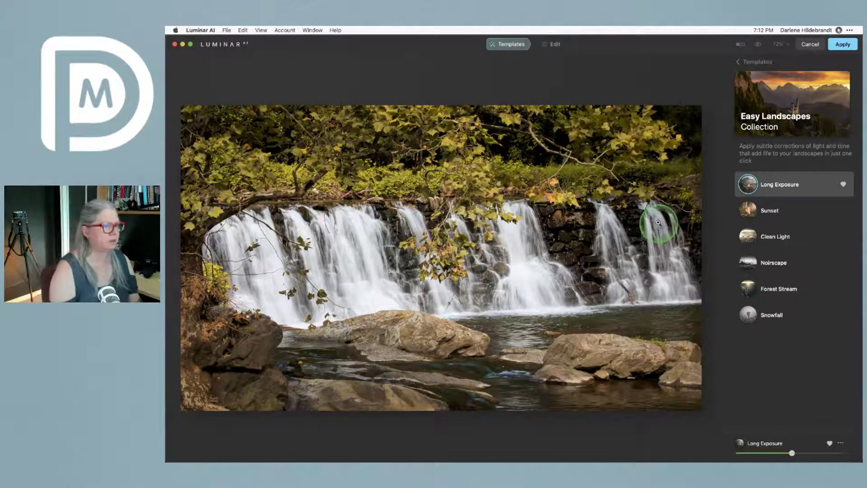
Set the Long Exposure template to full strength and switch to editing its individual tools
drag(792, 453, 840, 452)
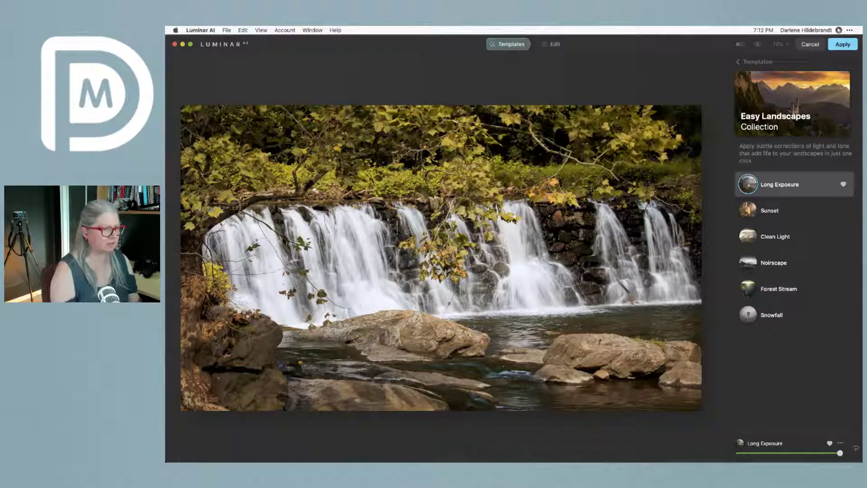
click(555, 43)
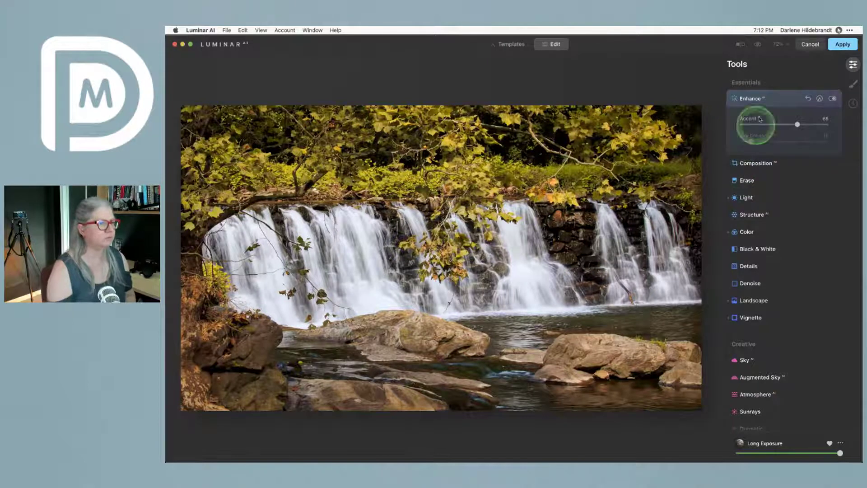
click(784, 97)
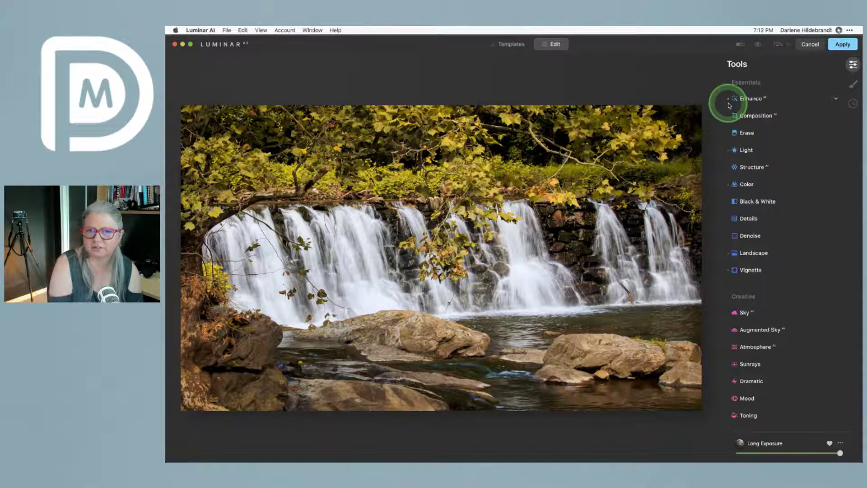
Compare the photo with the Enhance AI tool disabled and enabled
mouse_move(729, 104)
mouse_down()
mouse_move(728, 190)
mouse_move(745, 107)
mouse_up()
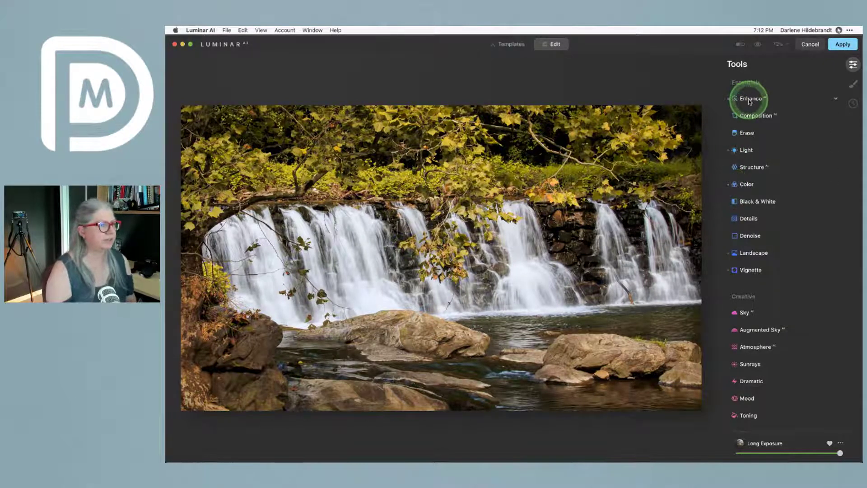
click(745, 106)
click(833, 99)
click(833, 100)
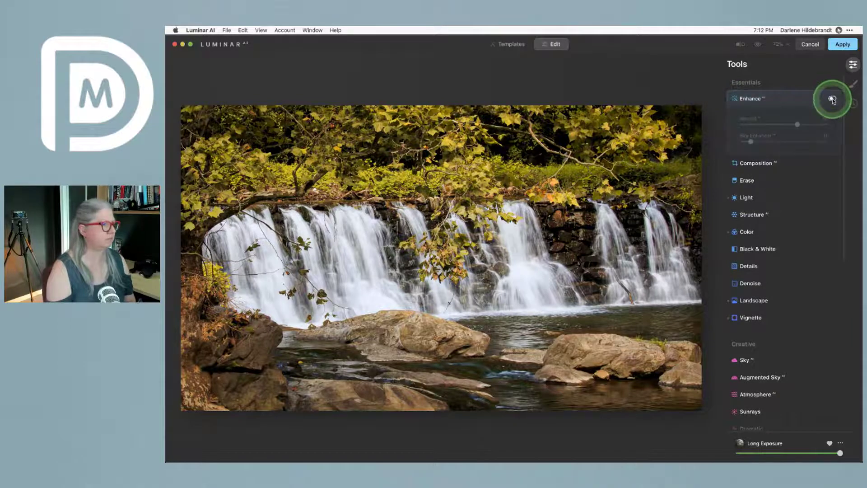
click(834, 100)
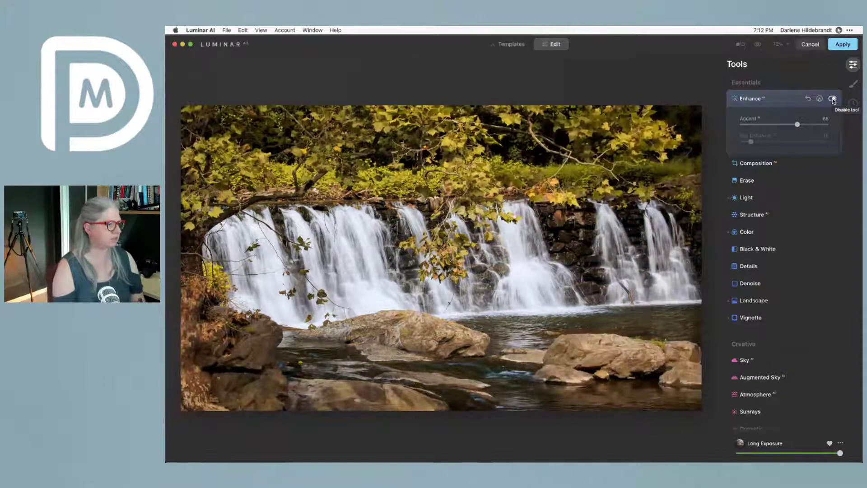
click(834, 100)
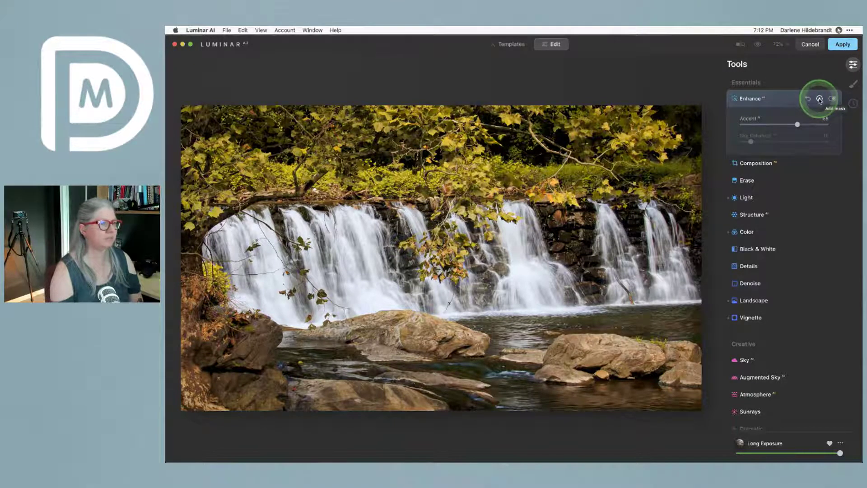
Add a radial mask to the Enhance AI tool and place its circle over the middle of the waterfall
click(819, 99)
click(760, 123)
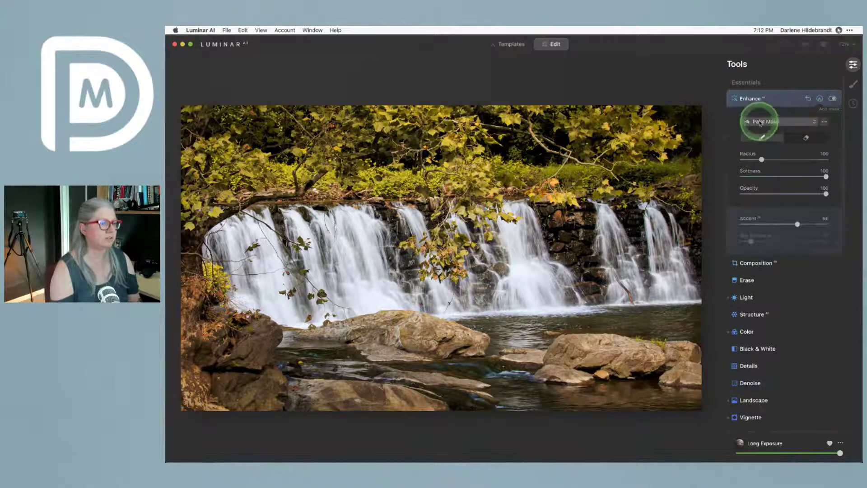
click(795, 158)
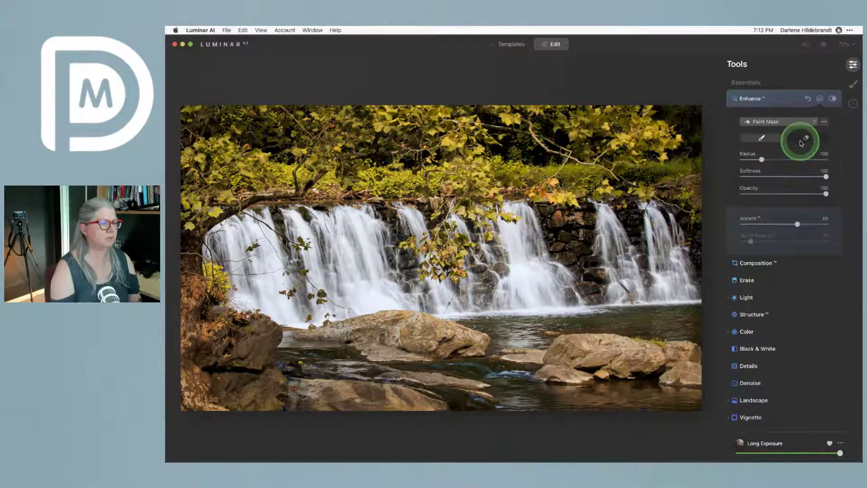
click(433, 194)
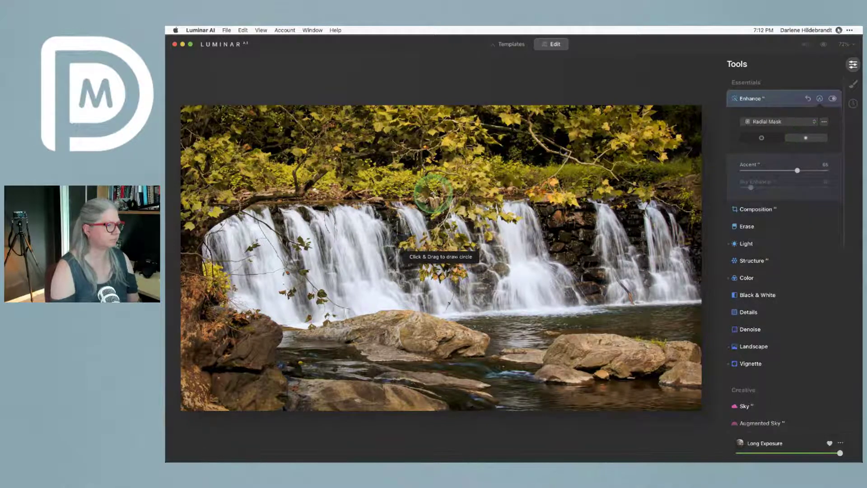
drag(461, 245, 548, 242)
click(487, 243)
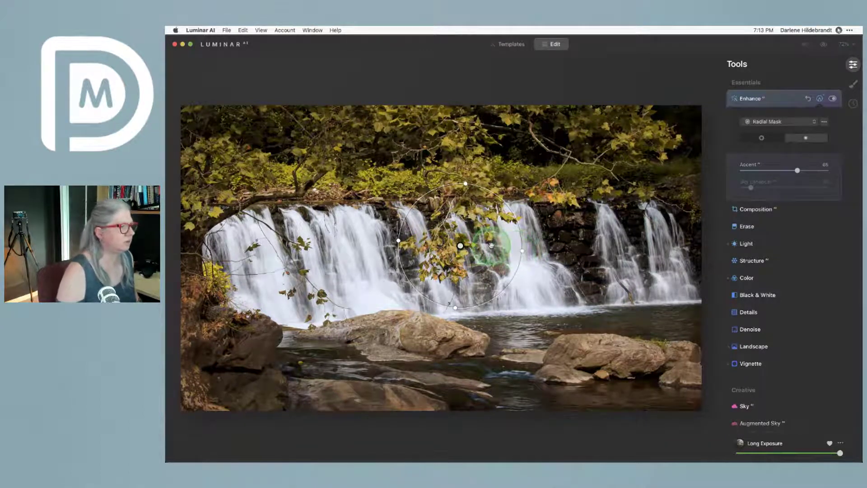
drag(492, 246, 569, 245)
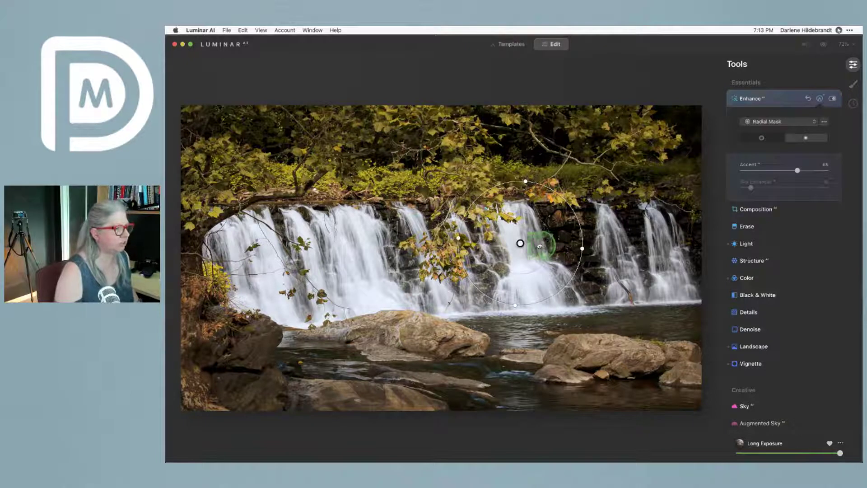
key(super+z)
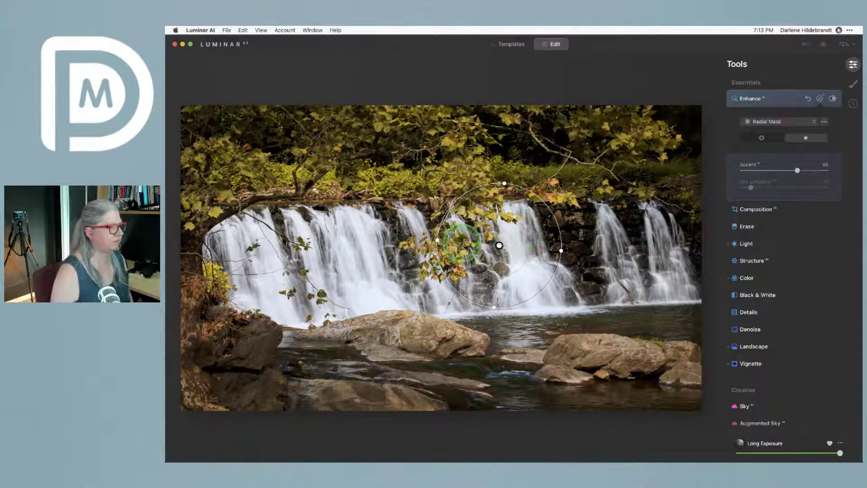
Stretch the radial mask into a wide ellipse, tilted and positioned to span the whole waterfall
drag(438, 240, 389, 238)
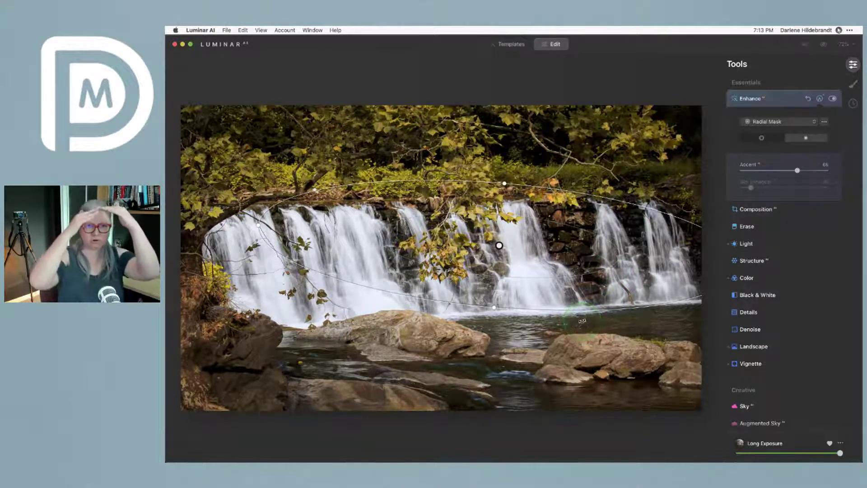
mouse_move(583, 321)
mouse_down()
mouse_move(584, 294)
mouse_move(584, 310)
mouse_up()
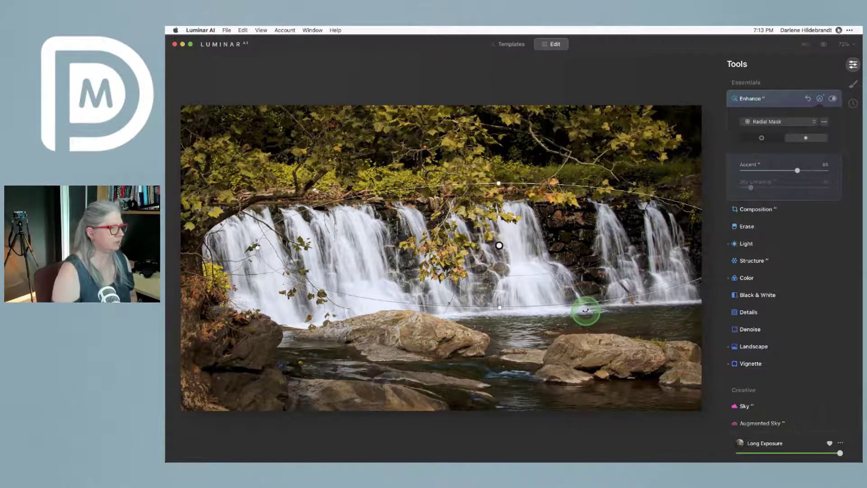
click(499, 308)
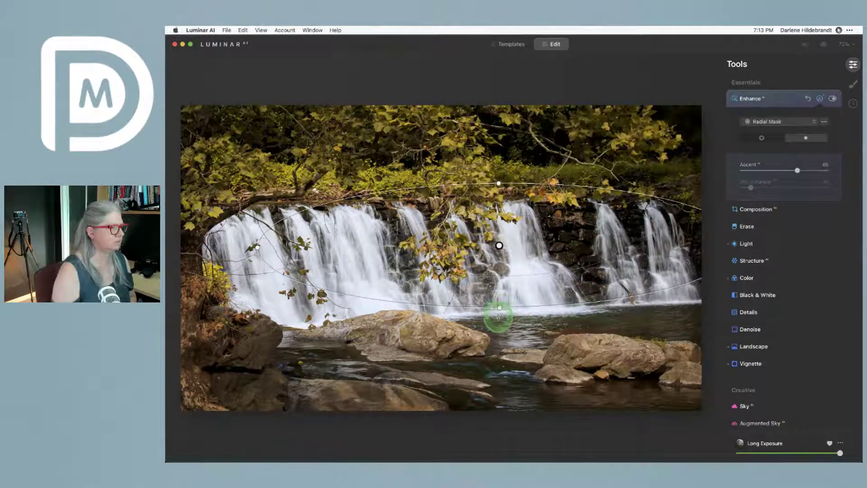
drag(498, 323, 562, 308)
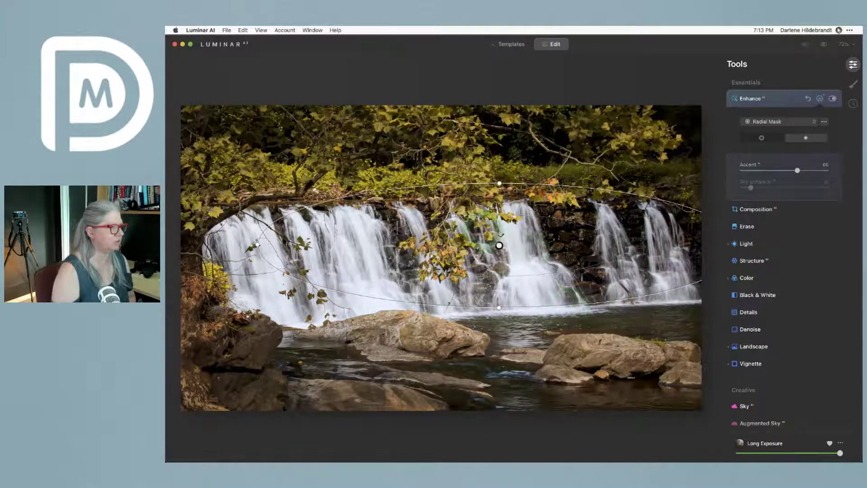
click(542, 245)
drag(542, 245, 616, 301)
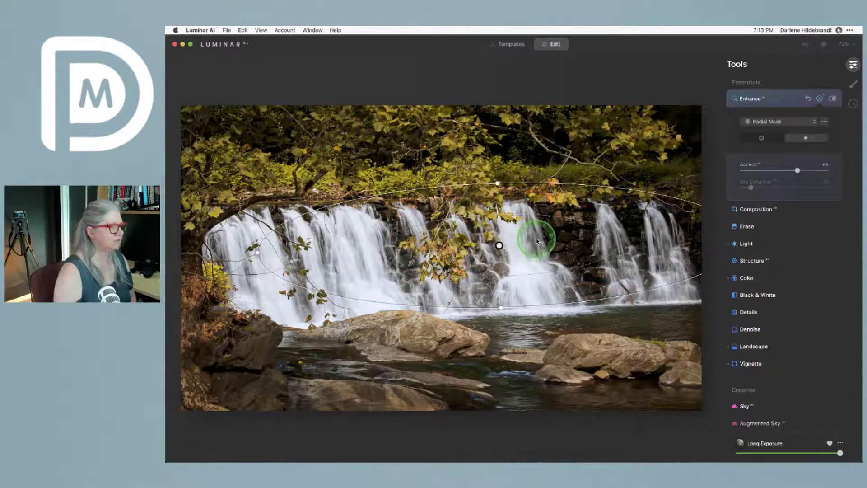
drag(537, 241, 259, 218)
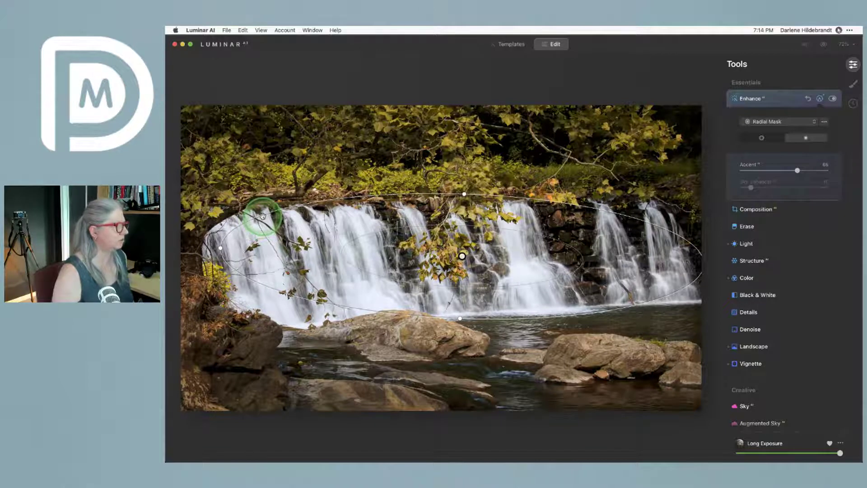
drag(262, 214, 219, 194)
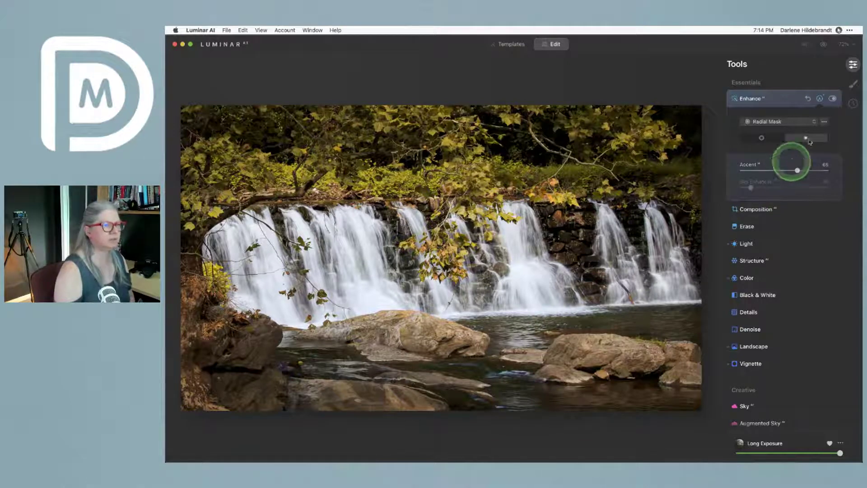
Finish editing the mask and compare the photo without and with the masked Enhance AI effect
click(820, 98)
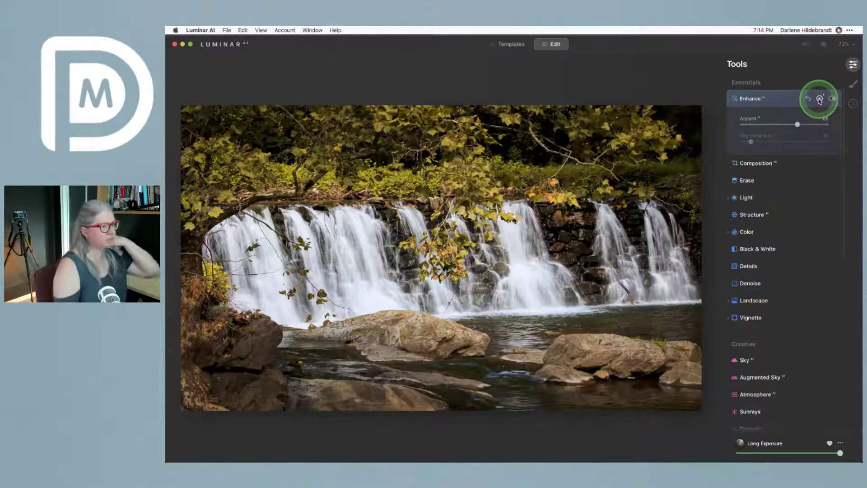
click(820, 99)
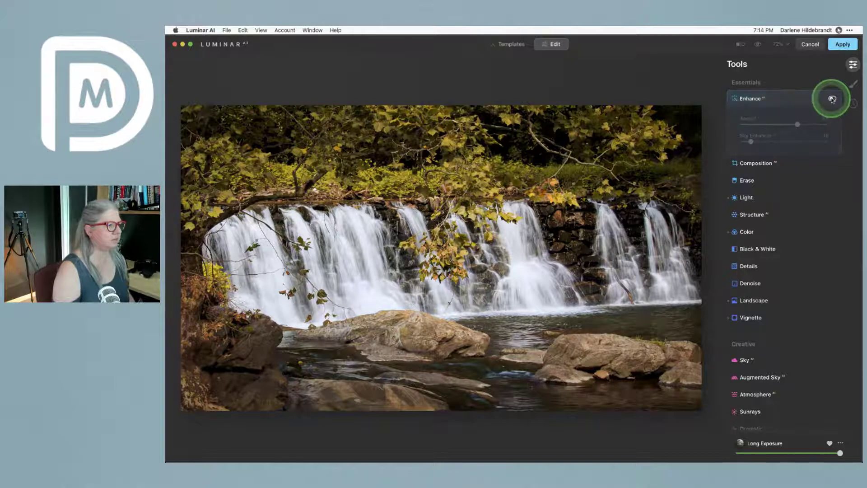
click(832, 100)
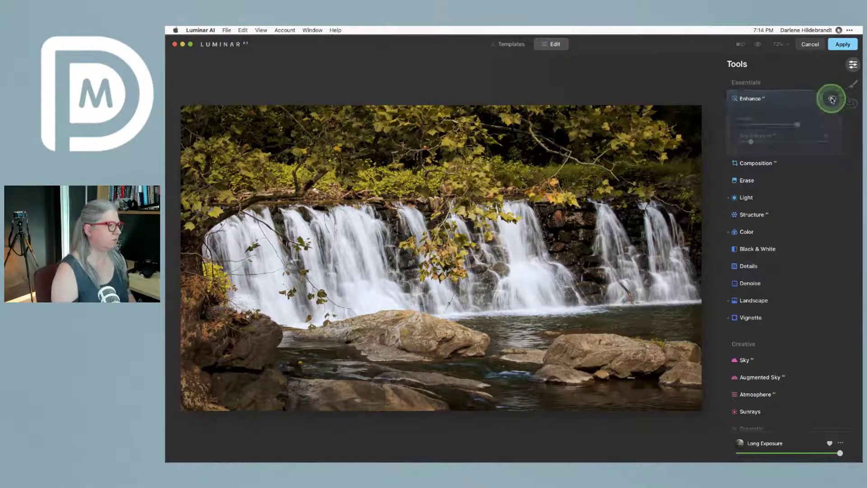
click(832, 99)
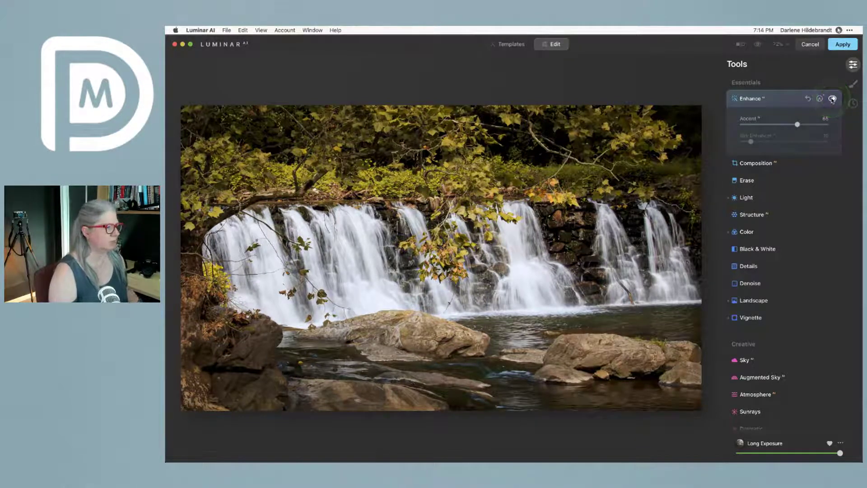
Reopen the Enhance AI tool's radial mask to check its additional options, and leave mask editing
click(820, 98)
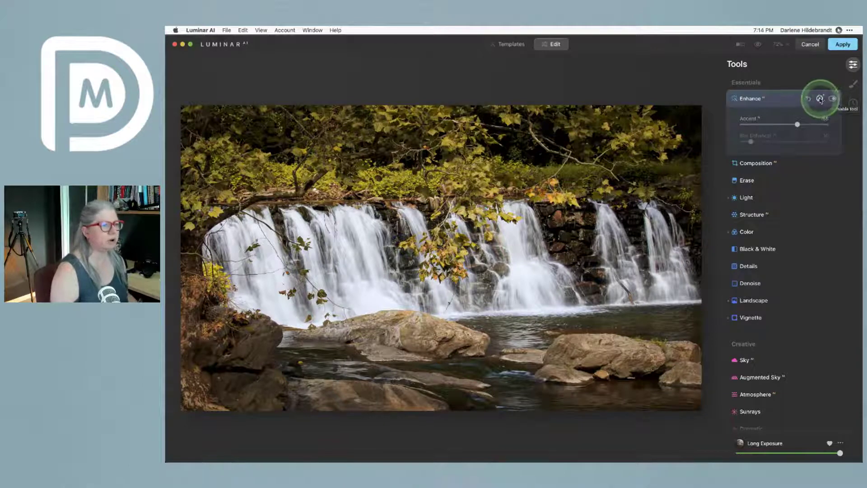
click(821, 107)
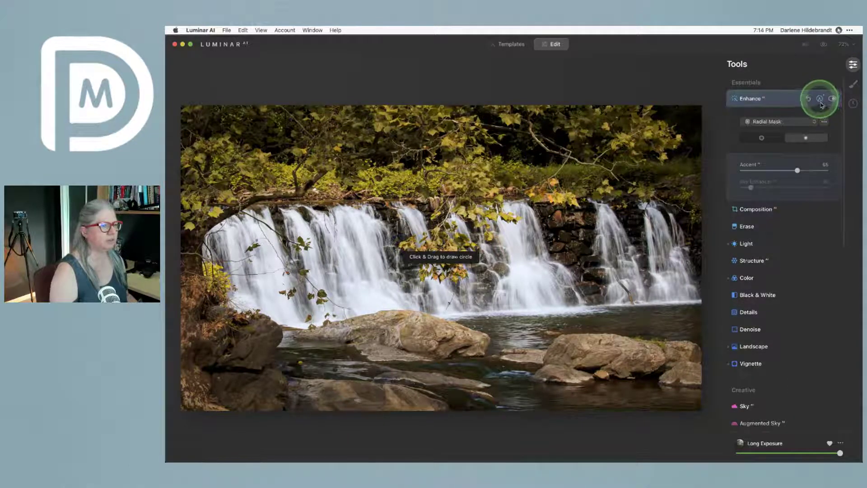
click(823, 121)
click(821, 140)
click(820, 99)
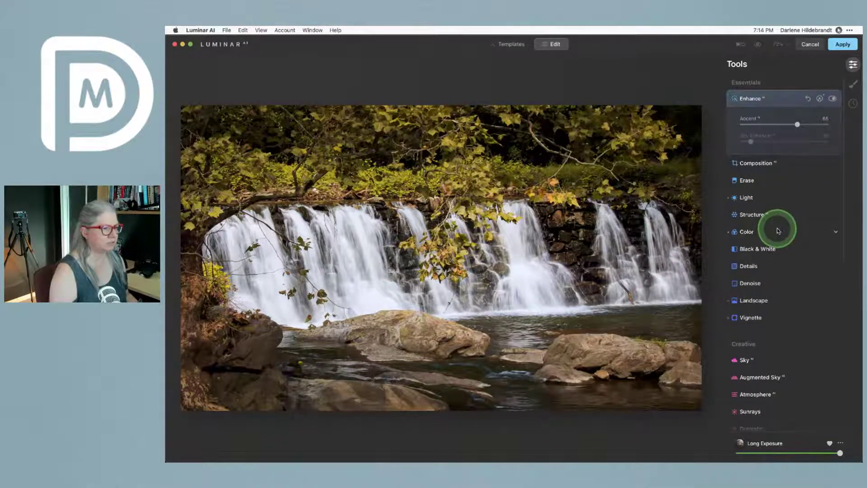
Compare the photo with the Color tool disabled and enabled
click(775, 233)
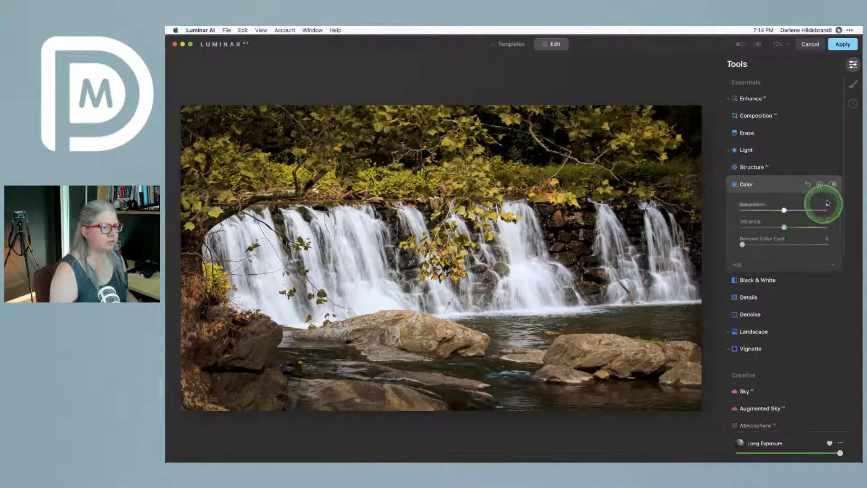
click(832, 186)
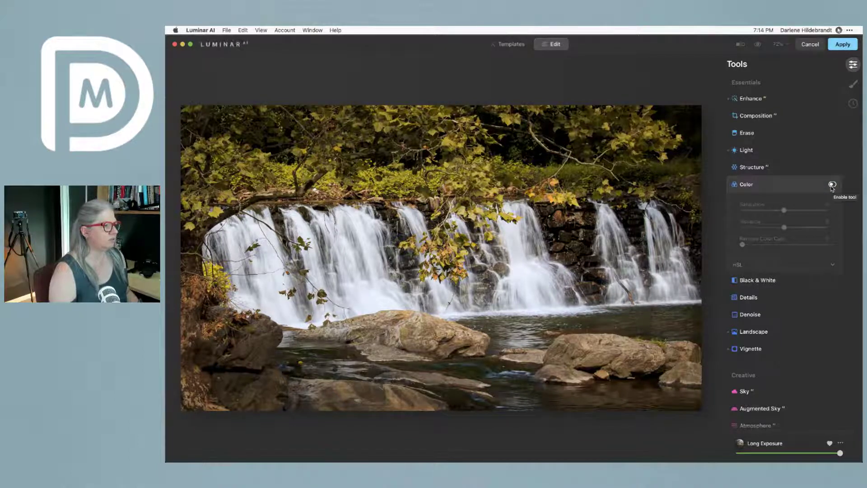
click(833, 185)
click(780, 188)
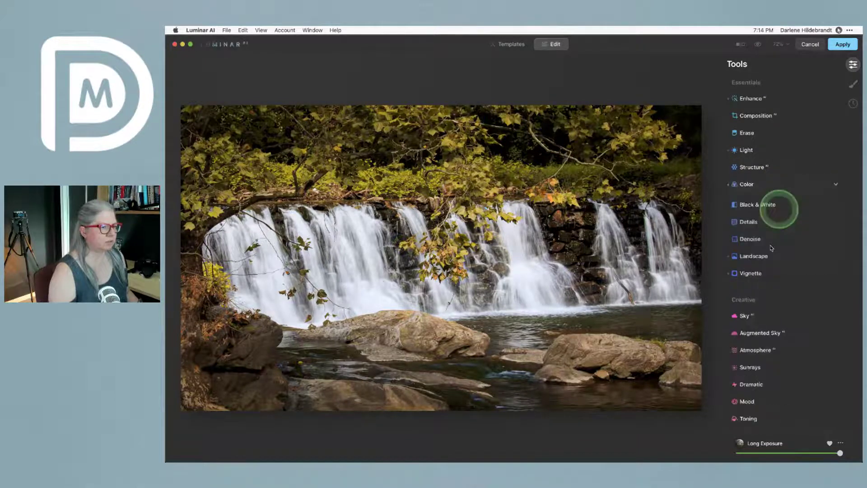
In the Landscape tool, set Golden Hour to 17, Foliage Enhancer to 81 and Foliage Hue to about -78
click(753, 255)
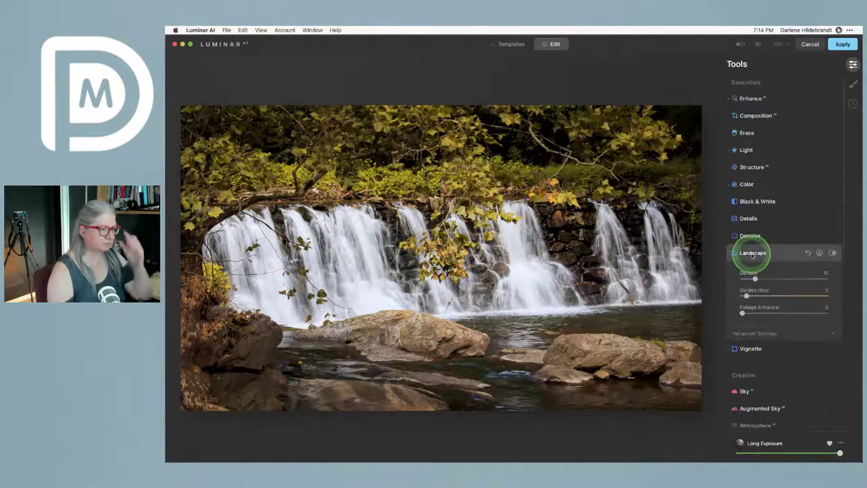
click(758, 298)
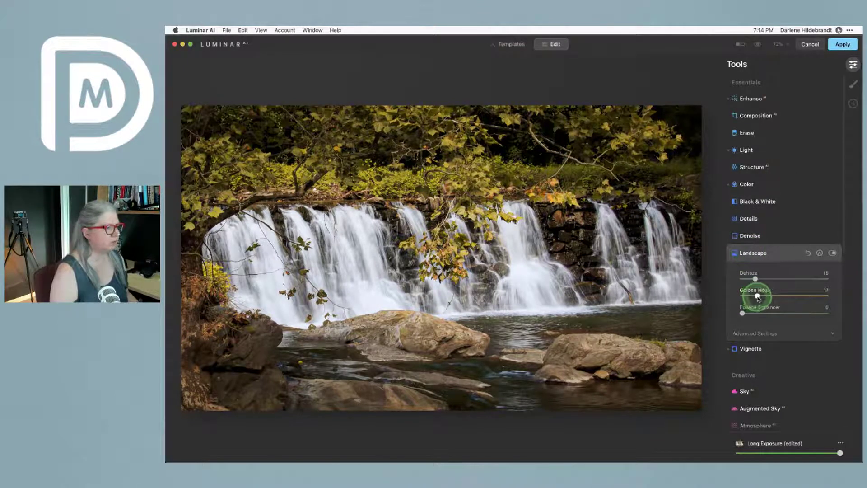
drag(743, 314, 771, 313)
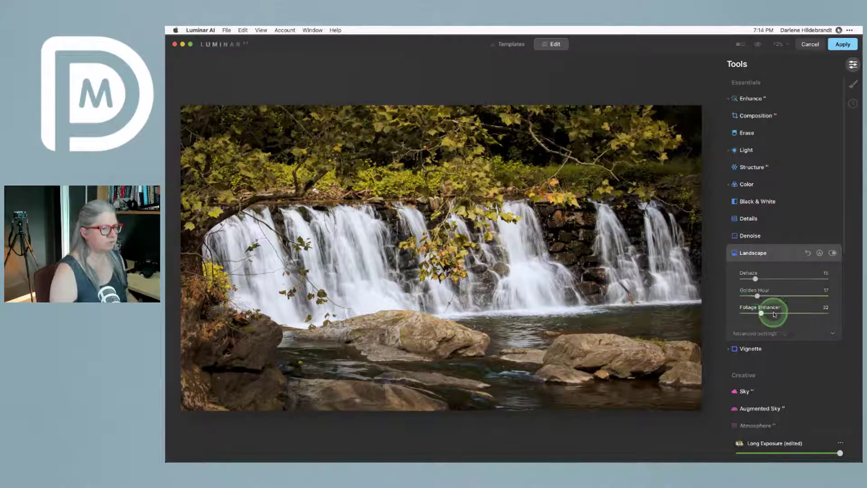
click(760, 333)
click(810, 313)
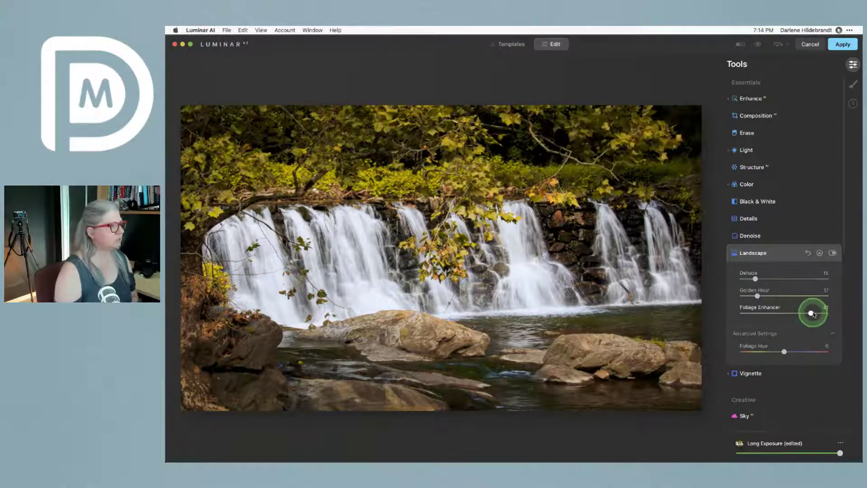
drag(783, 352, 754, 352)
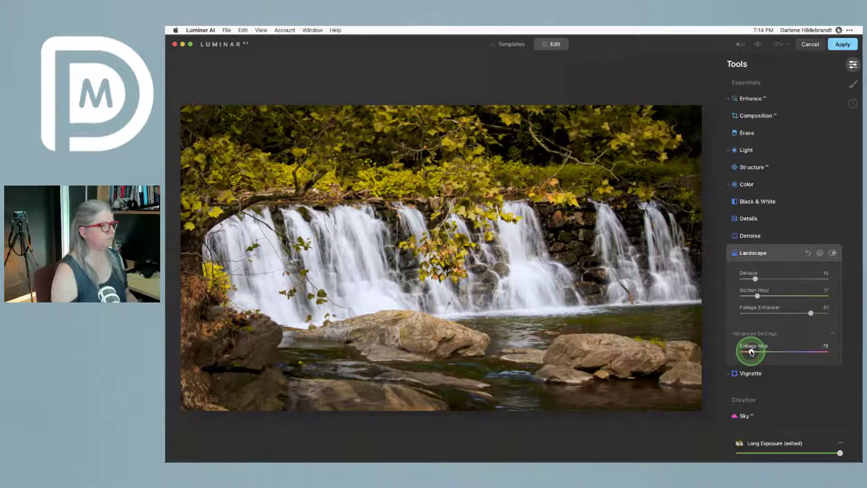
Reduce the Landscape tool's Foliage Enhancer to roughly a third of its range and close the tool
click(767, 312)
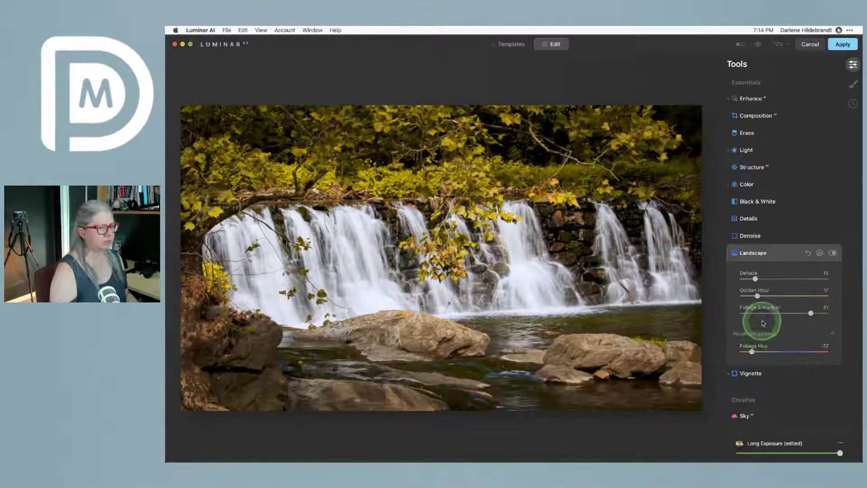
click(770, 313)
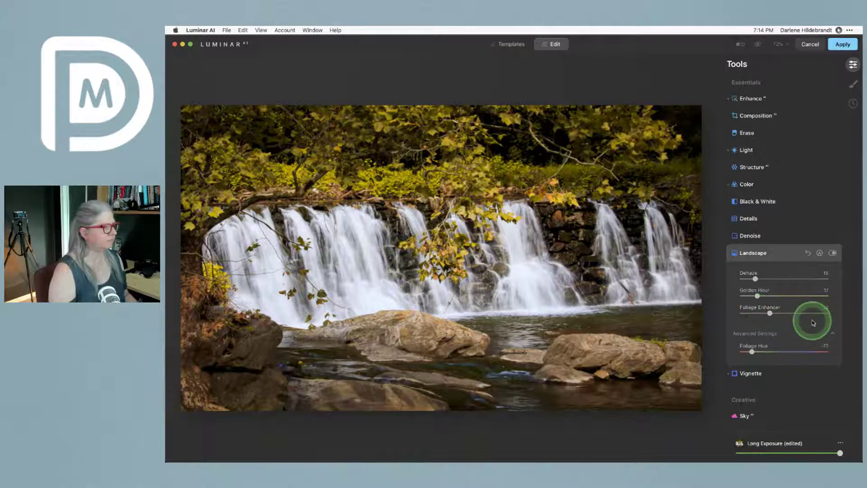
click(785, 255)
In the Vignette tool's basic and advanced settings, set Feather to -100, Amount to -63 and Size to 31
scroll(786, 256, down, 4)
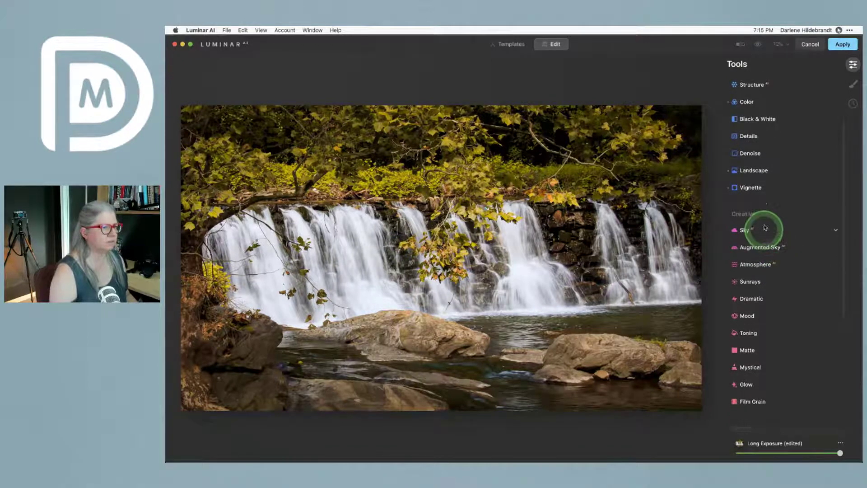
click(757, 189)
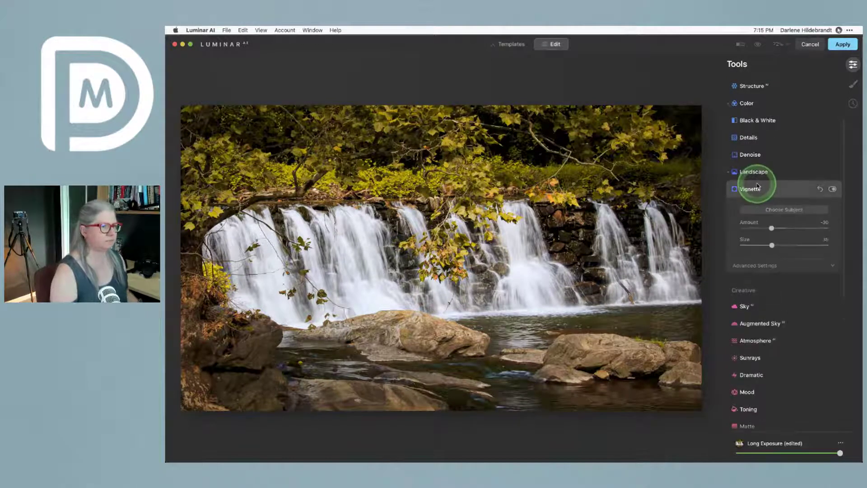
click(755, 266)
drag(784, 315, 736, 315)
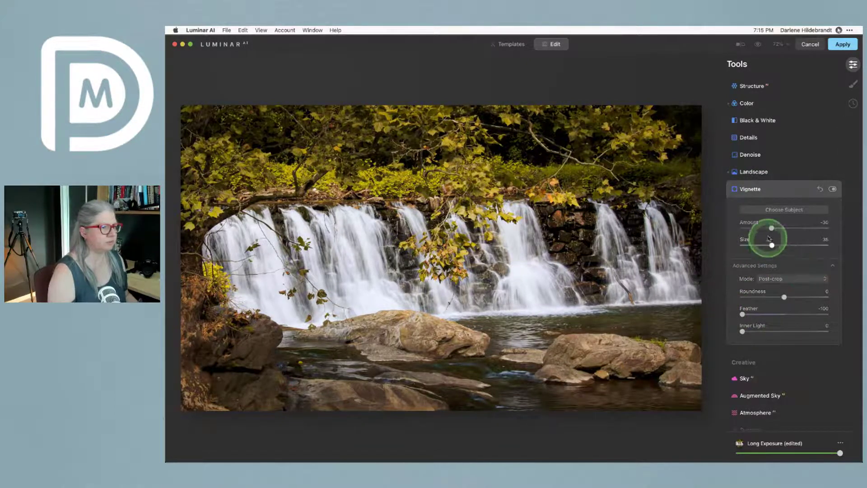
drag(771, 228, 757, 228)
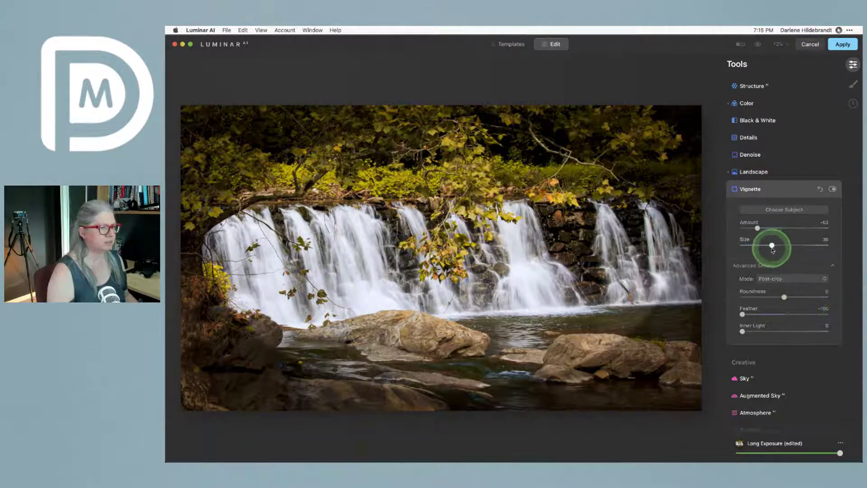
drag(772, 245, 768, 246)
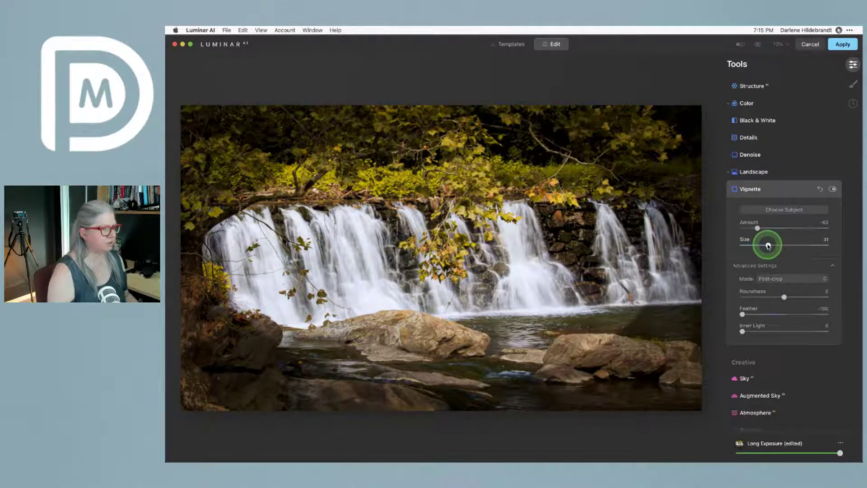
Choose the hanging leaf cluster in front of the waterfall as the vignette's subject and set the vignette Size to 27
click(774, 210)
click(469, 266)
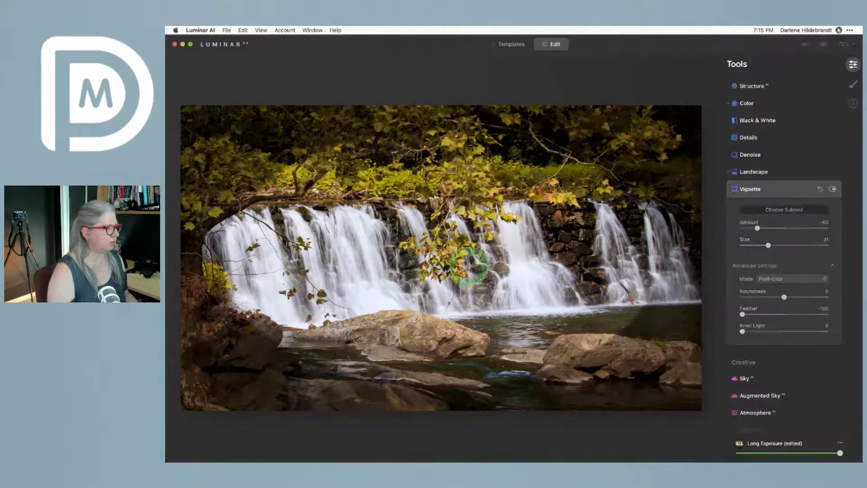
click(429, 269)
drag(424, 262, 766, 247)
Soften the vignette with Feather 33, Amount -42 and Inner Light 5
drag(742, 314, 798, 314)
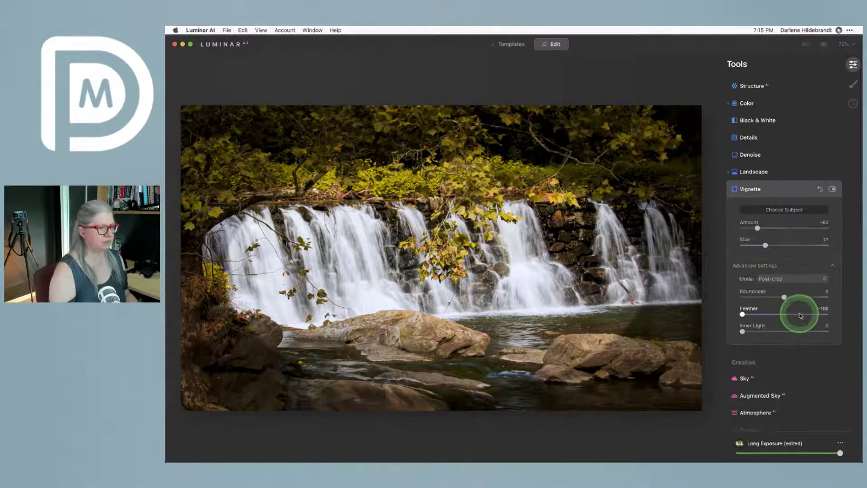
drag(759, 229, 767, 229)
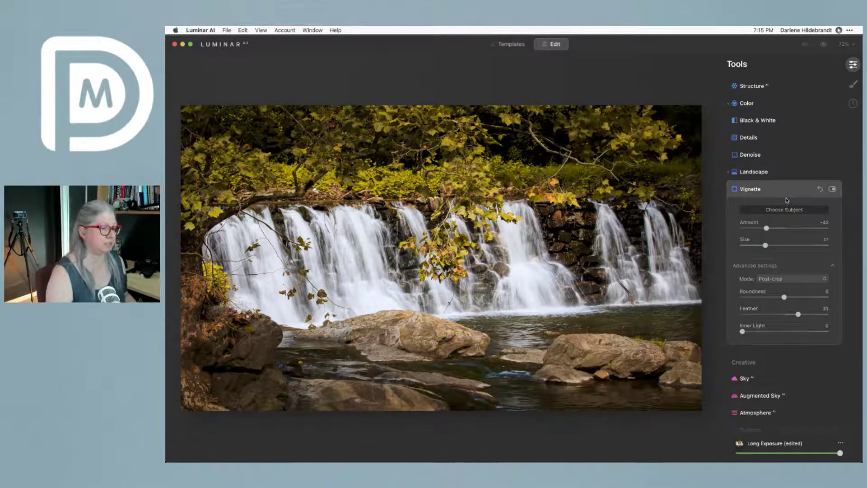
scroll(786, 201, down, 1)
scroll(787, 200, down, 5)
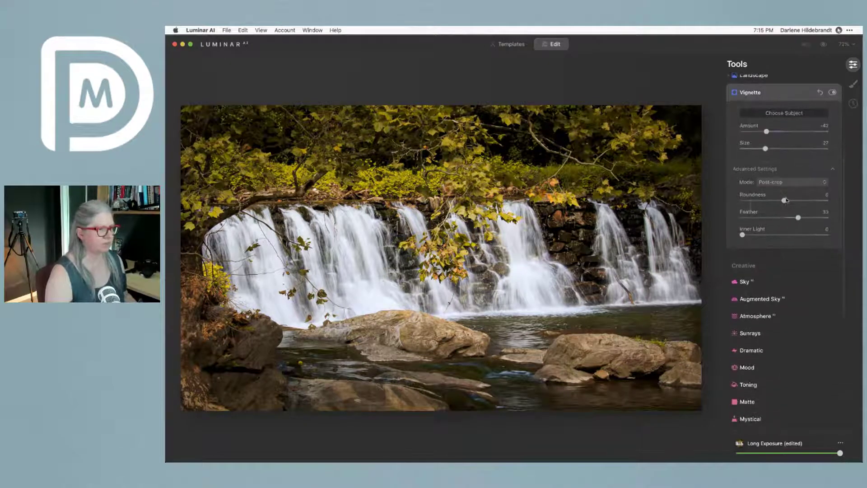
click(738, 238)
mouse_move(743, 235)
mouse_down()
mouse_move(790, 233)
mouse_move(708, 234)
mouse_move(742, 234)
mouse_up()
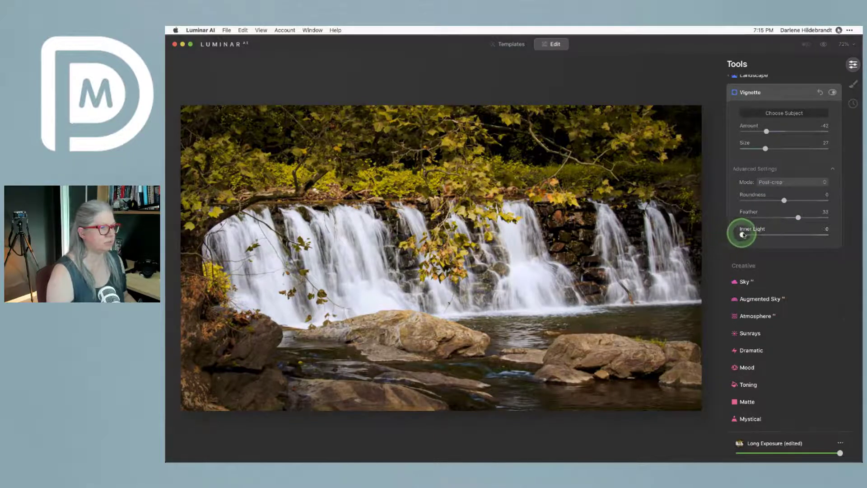
click(773, 317)
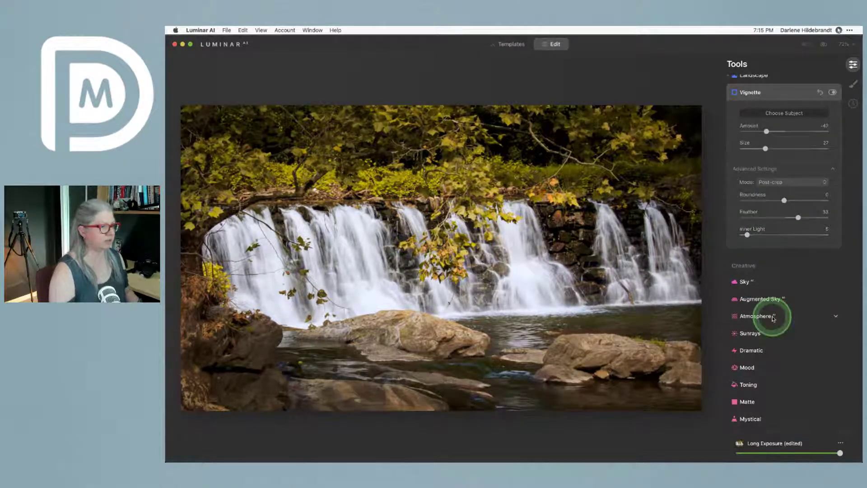
Apply the Mystical effect to the photo, trying different strengths and setting its Amount to 81
scroll(773, 318, down, 2)
scroll(773, 319, down, 10)
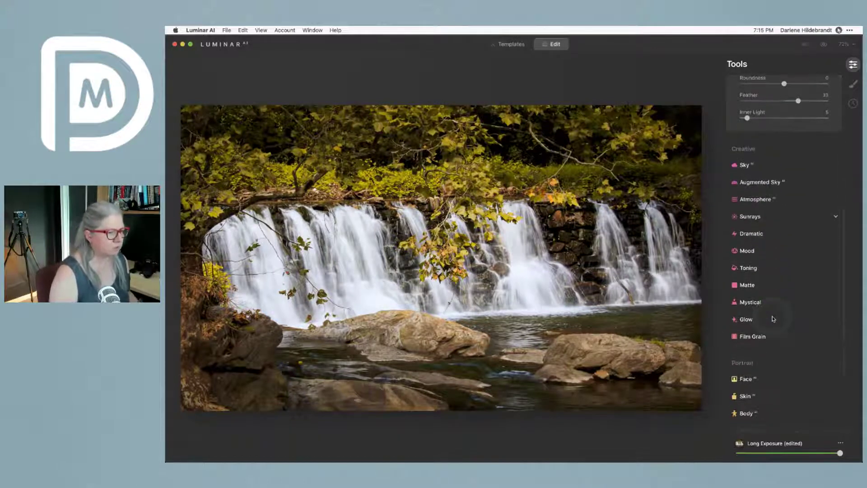
click(756, 285)
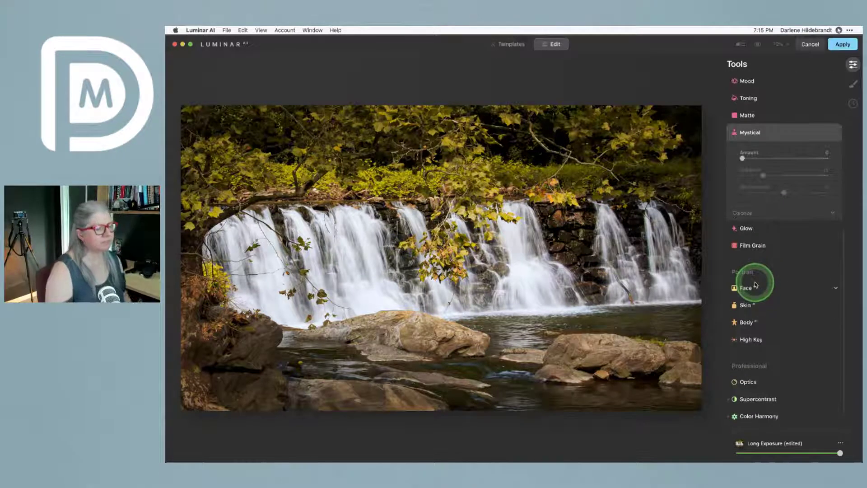
scroll(753, 287, up, 5)
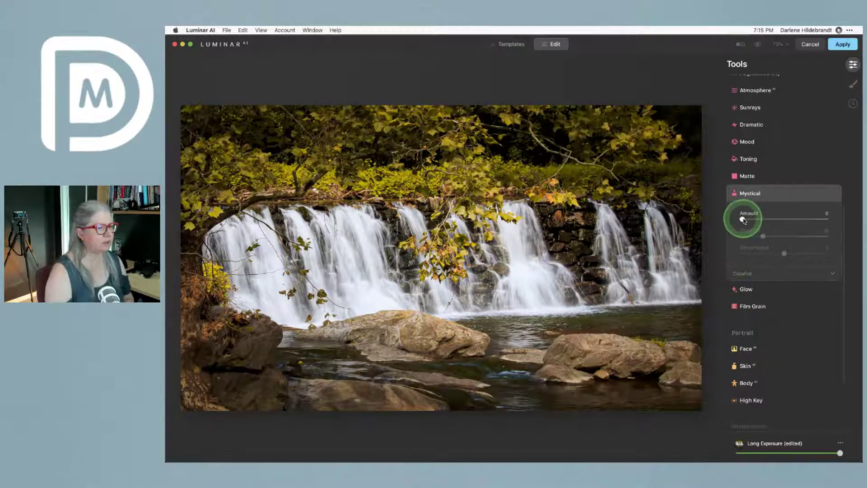
drag(743, 220, 805, 222)
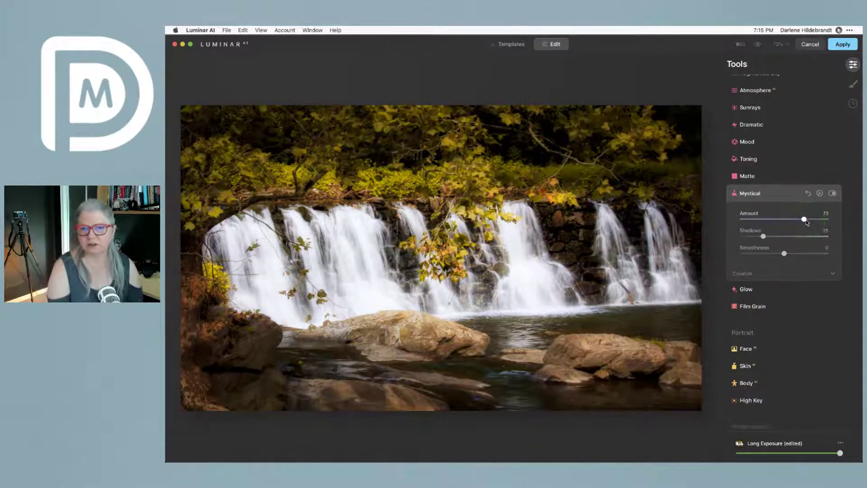
click(803, 223)
drag(803, 222, 785, 223)
click(783, 219)
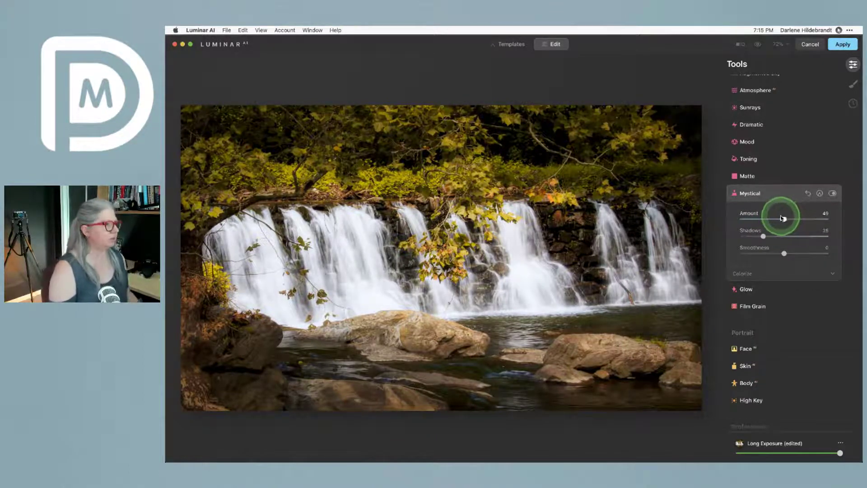
click(780, 217)
drag(782, 217, 811, 219)
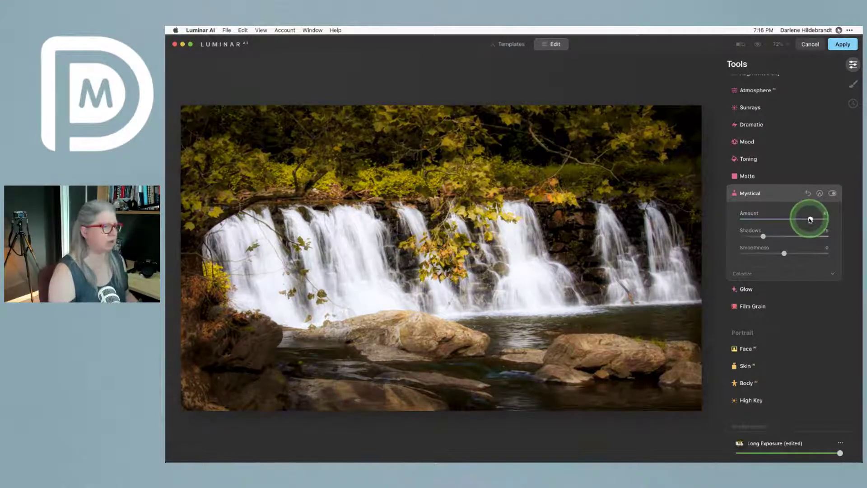
click(541, 216)
click(740, 208)
Paste the copied mask into the Mystical tool's paint mask, and compare the photo with the tool disabled and enabled
click(820, 193)
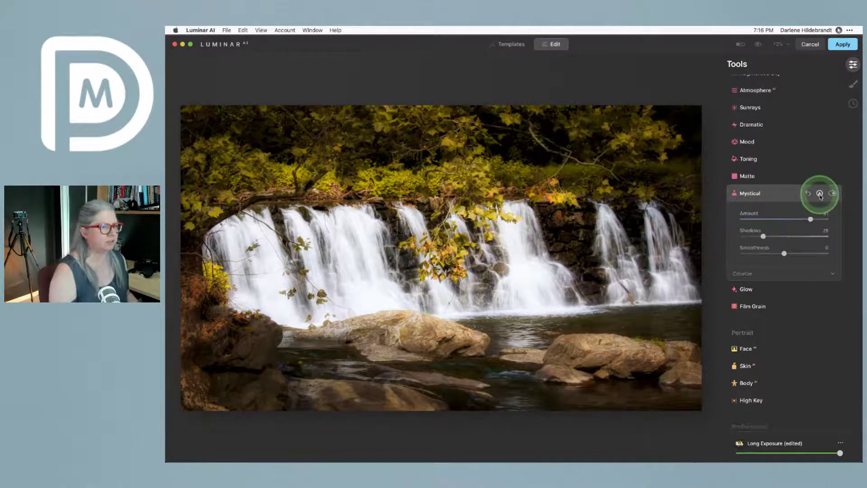
click(824, 217)
click(796, 262)
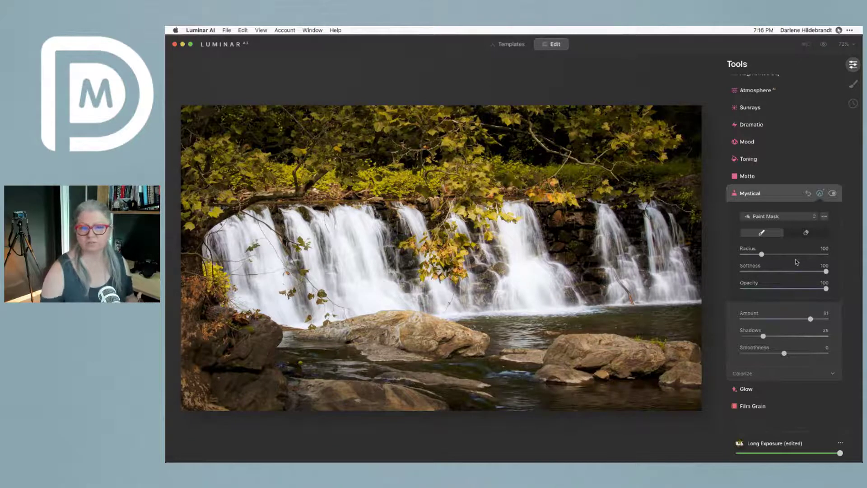
click(833, 194)
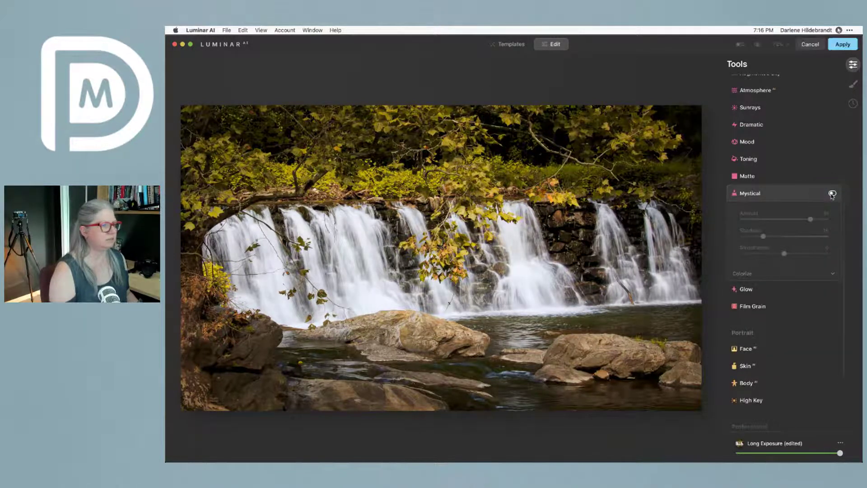
click(833, 195)
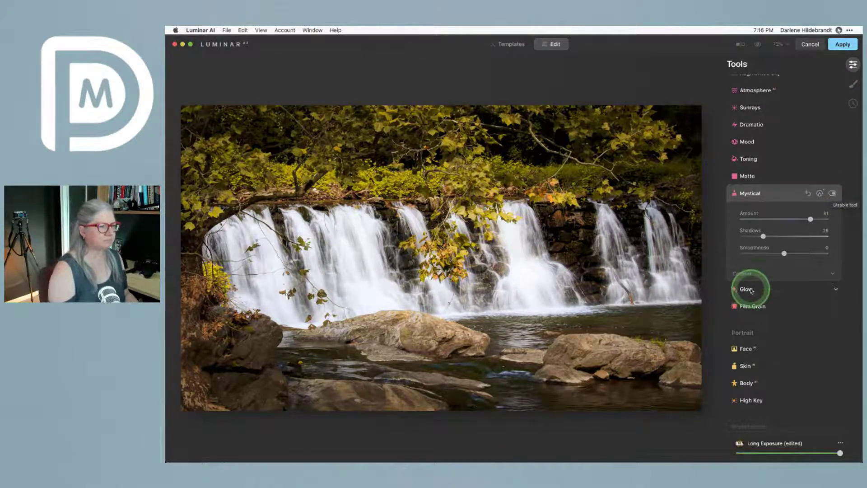
Invert the Mystical tool's mask and close the tool
click(821, 194)
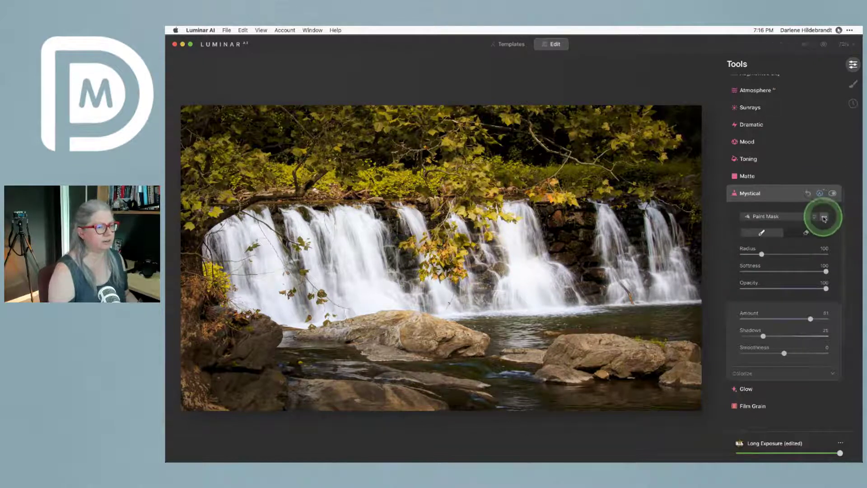
click(825, 217)
click(781, 235)
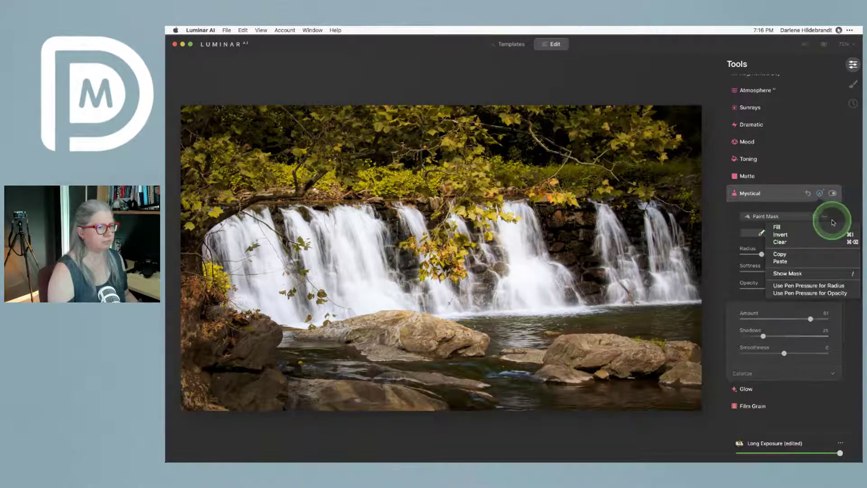
click(825, 216)
click(779, 234)
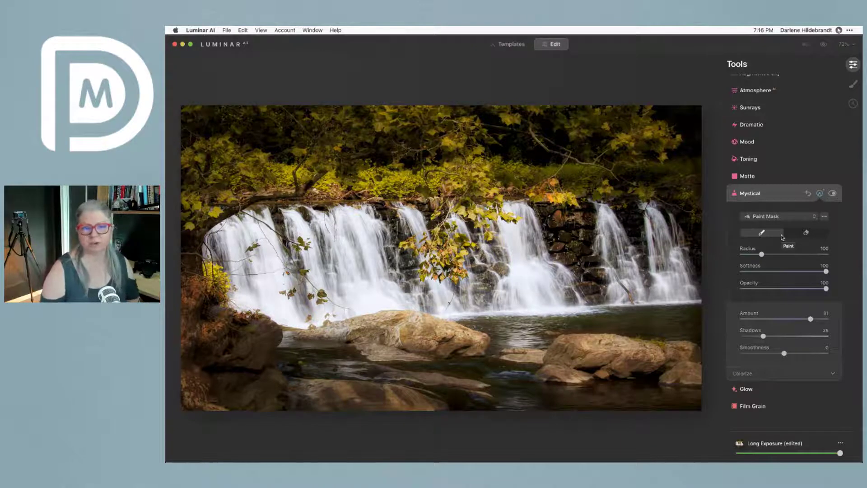
click(777, 190)
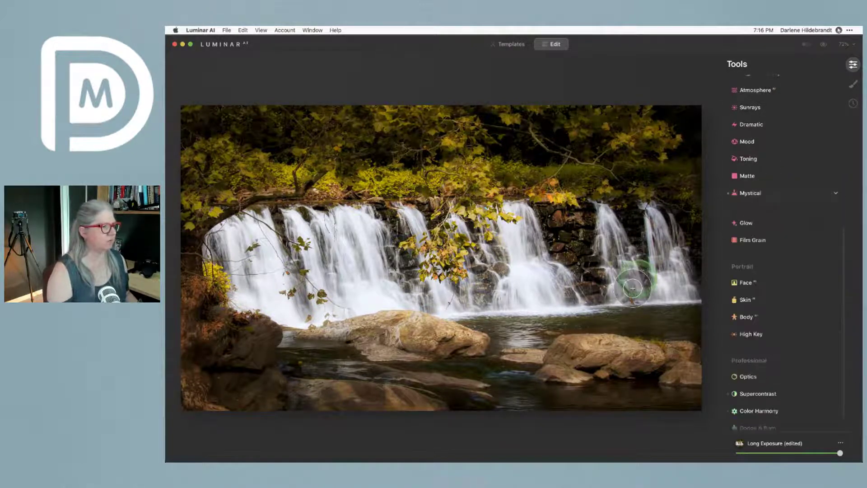
In the Glow tool, choose the Glow type with an Amount of about 78, and restore Brightness to 0 after trying a darker value
click(749, 210)
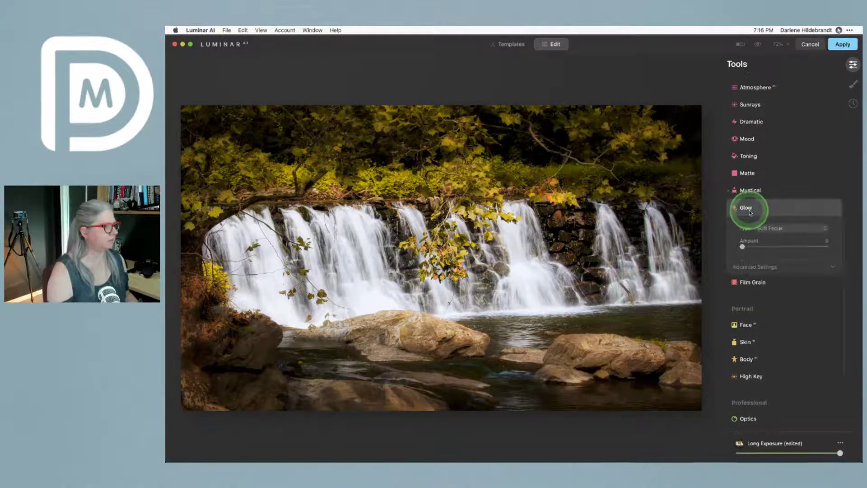
click(749, 267)
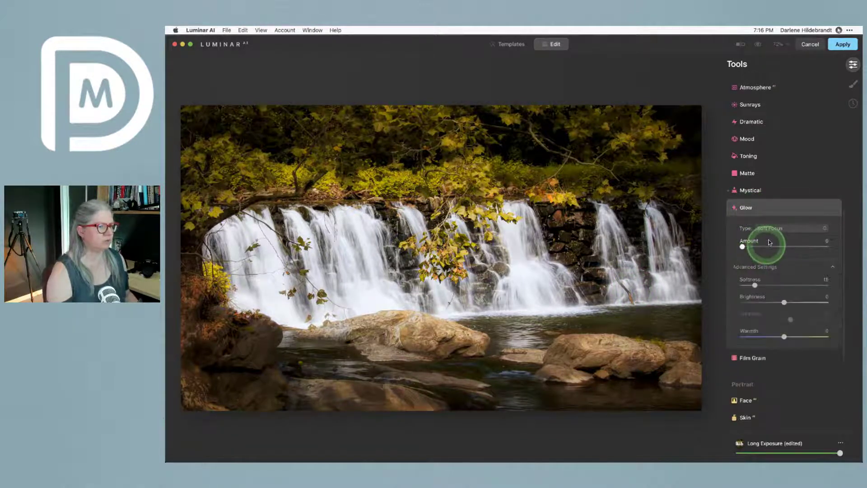
click(772, 228)
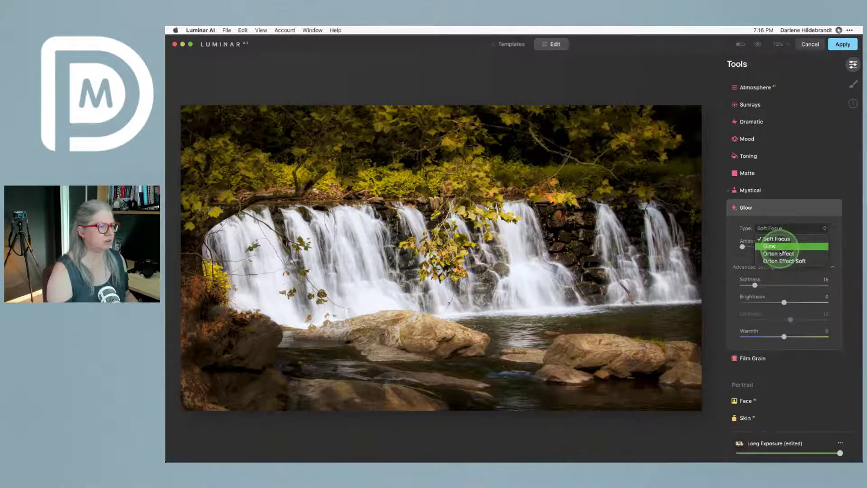
click(779, 250)
drag(742, 247, 808, 247)
mouse_move(784, 302)
mouse_down()
mouse_move(813, 300)
mouse_move(748, 296)
mouse_move(828, 300)
mouse_move(782, 302)
mouse_up()
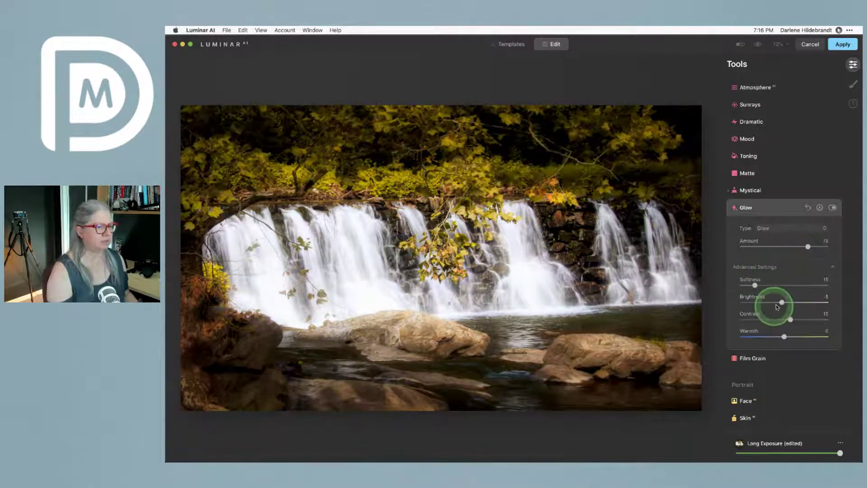
double_click(781, 303)
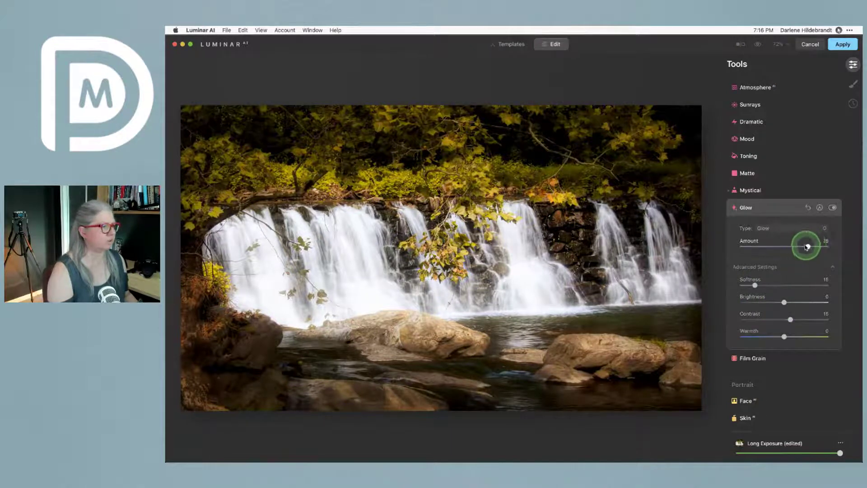
Reduce the Glow effect's Amount to 17
drag(807, 246, 675, 246)
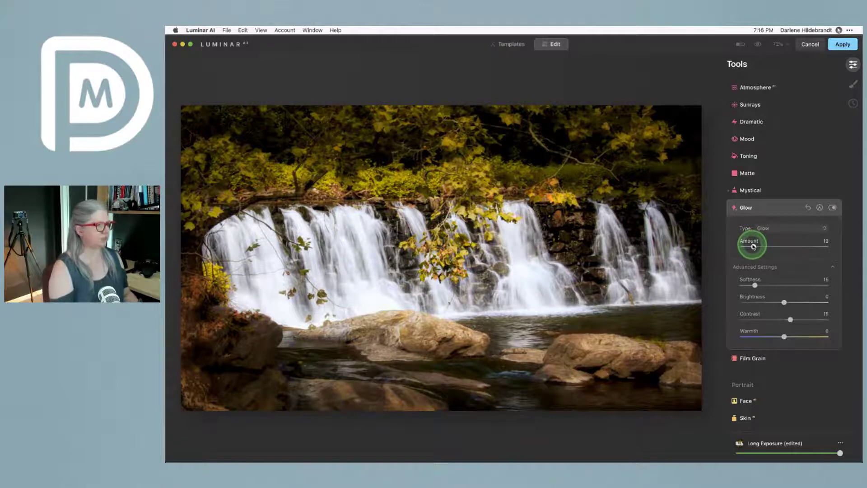
drag(755, 246, 755, 246)
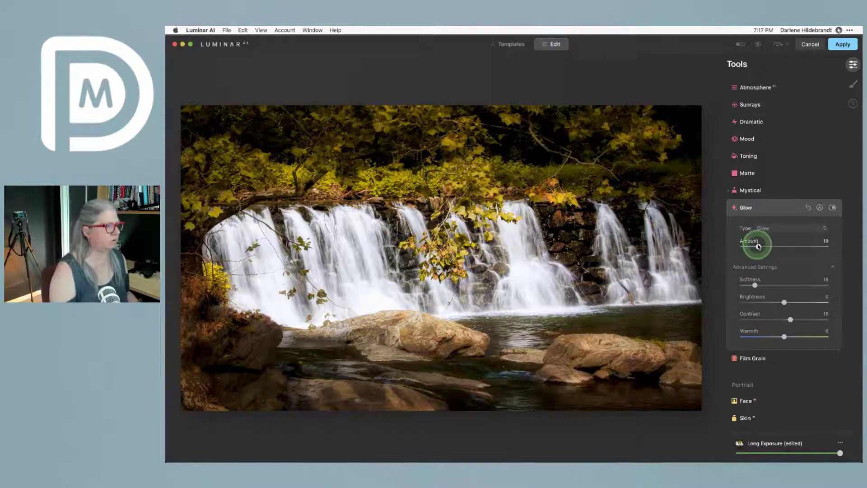
drag(758, 246, 756, 246)
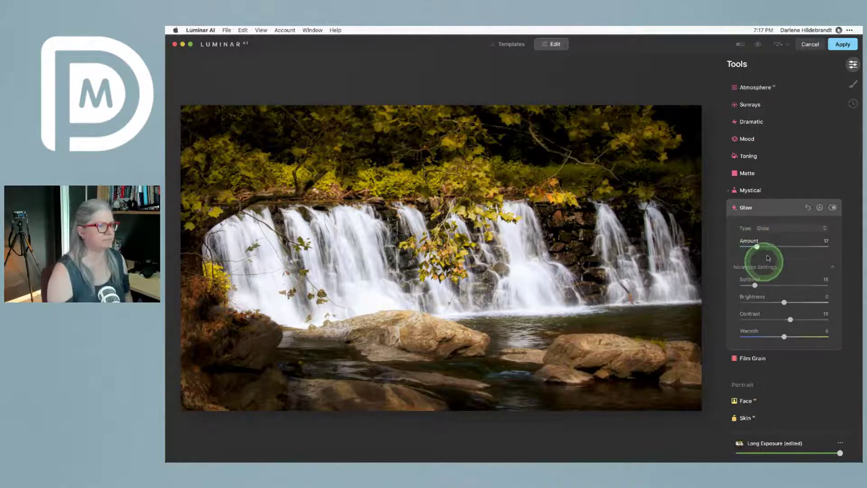
Close the Glow tool and apply the Atmosphere tool's Mist mode with an Amount of 68 and a Depth of 38
click(771, 209)
scroll(770, 205, up, 4)
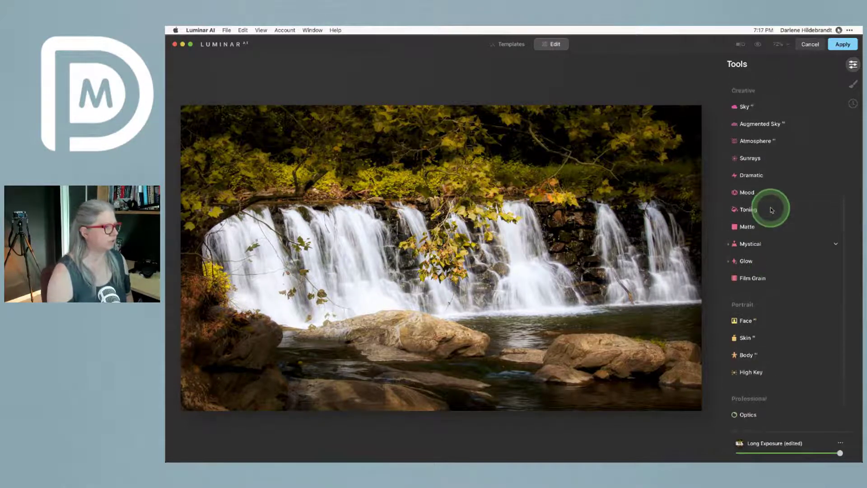
click(758, 176)
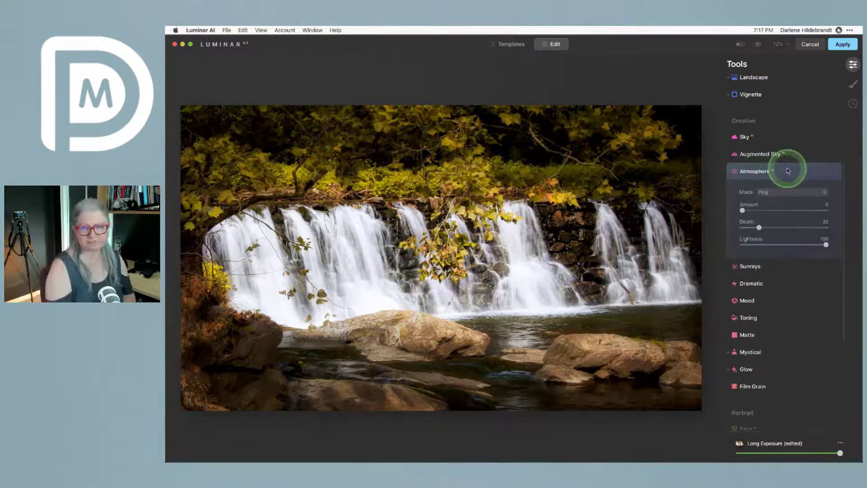
click(781, 193)
click(771, 218)
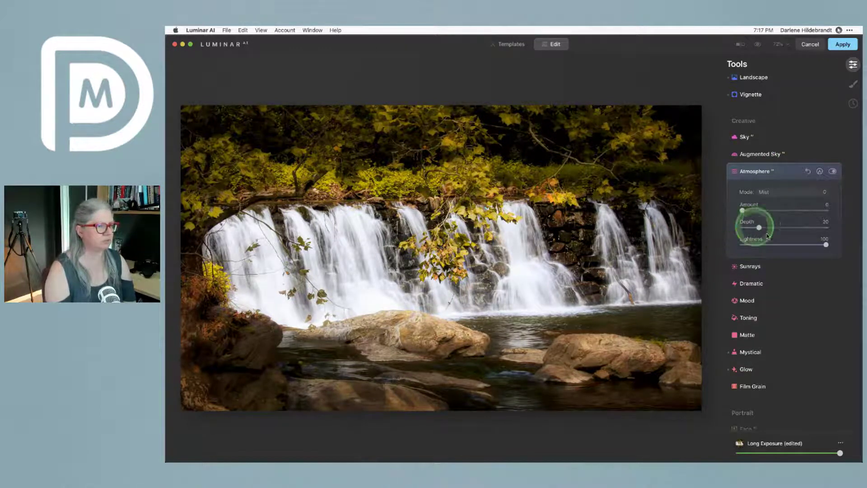
drag(743, 211, 774, 228)
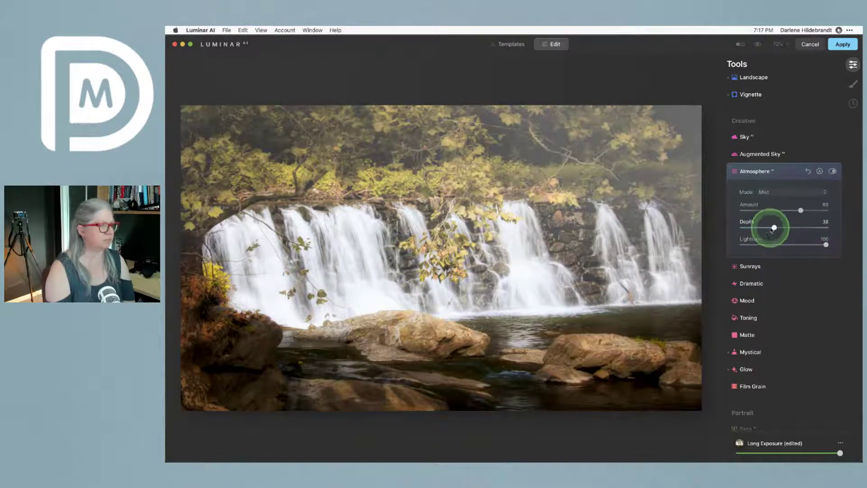
Try the Atmosphere tool's Fog, Mist and Layered Fog modes, raising Depth to about 68 for Layered Fog
click(770, 192)
click(775, 203)
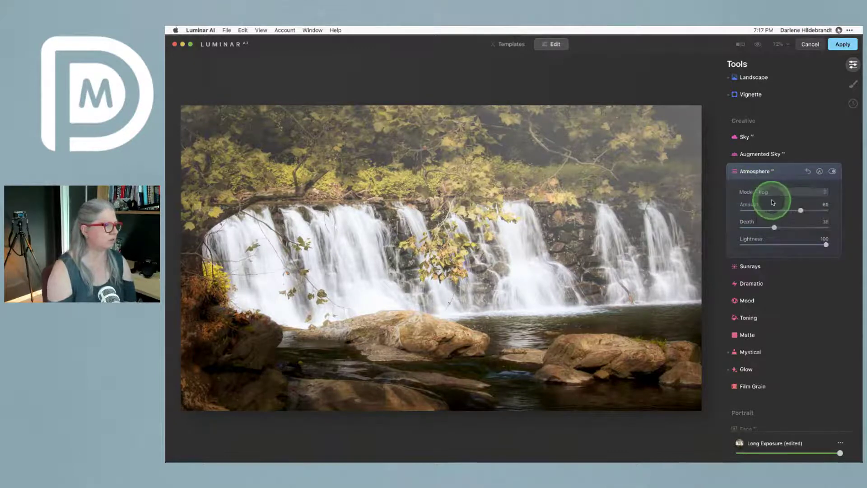
click(773, 193)
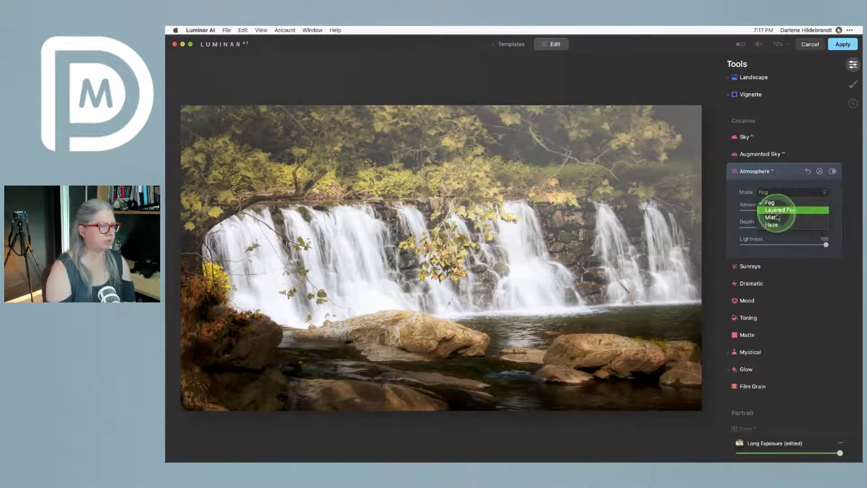
click(776, 218)
click(772, 192)
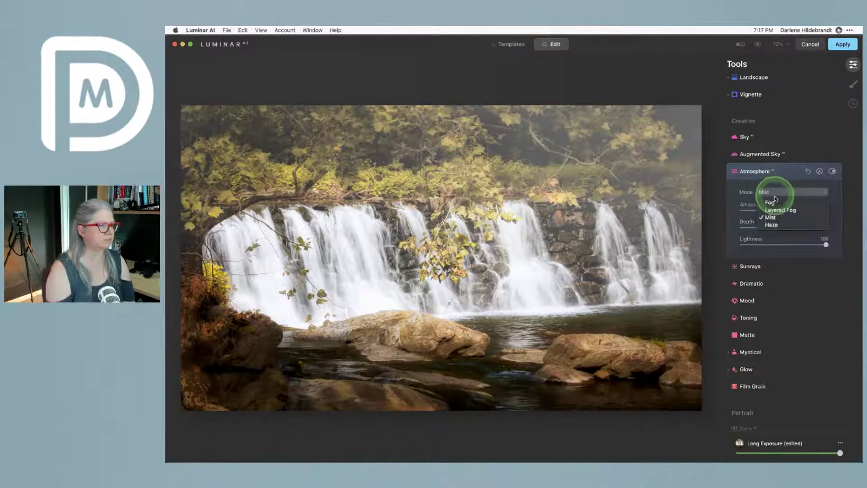
click(774, 210)
drag(773, 226, 803, 229)
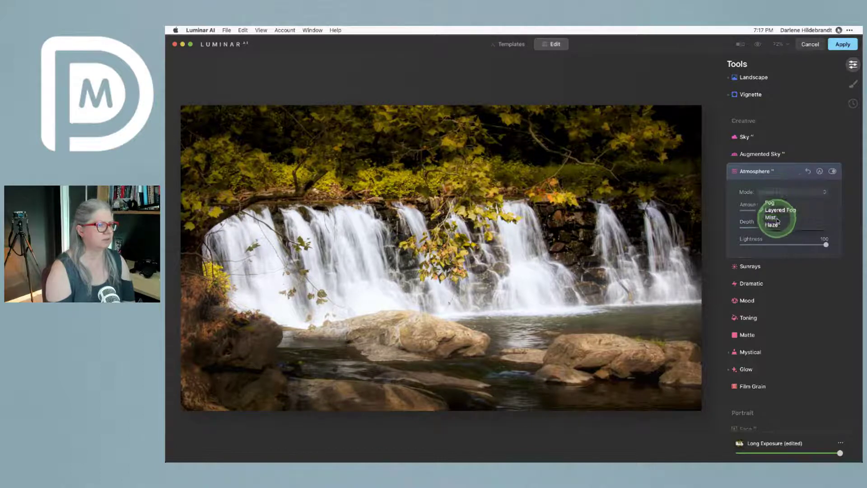
Change the Atmosphere mode to Haze, with Amount at 44 and Depth at 80
click(773, 224)
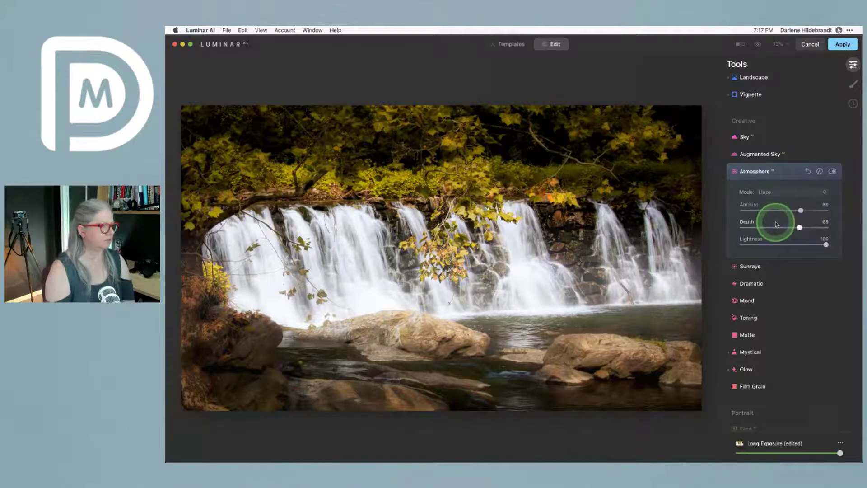
mouse_move(764, 227)
mouse_down()
mouse_move(746, 226)
mouse_move(803, 228)
mouse_move(778, 227)
mouse_up()
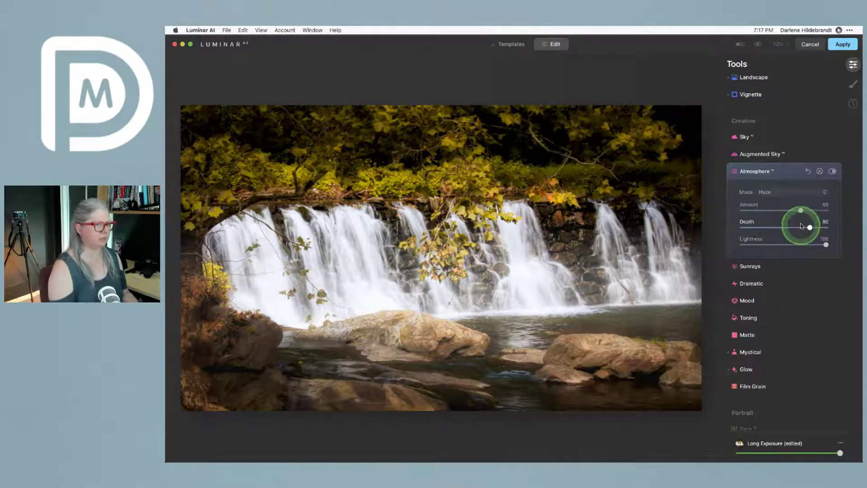
drag(767, 213, 780, 211)
Compare the photo with the Atmosphere tool disabled and enabled, and view the original against all edits
click(832, 172)
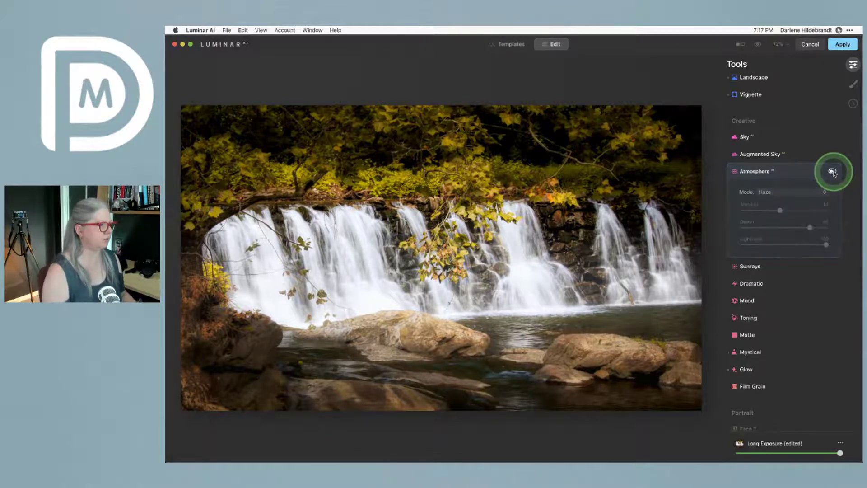
click(833, 172)
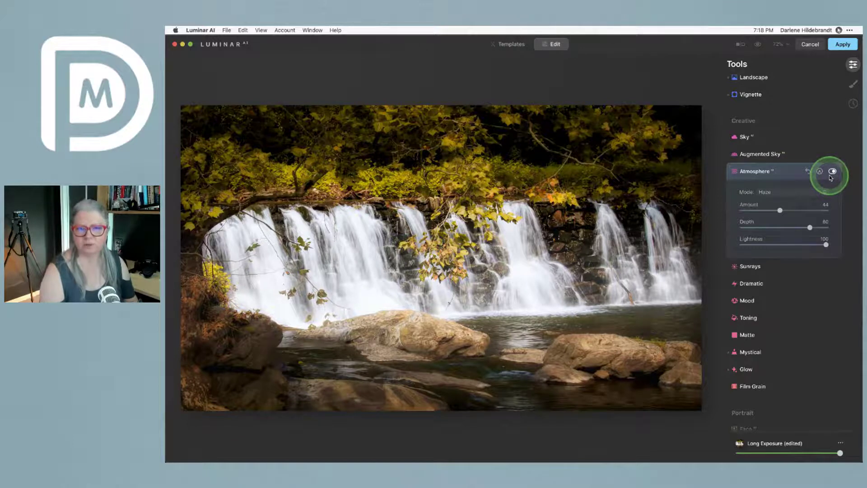
key(backslash)
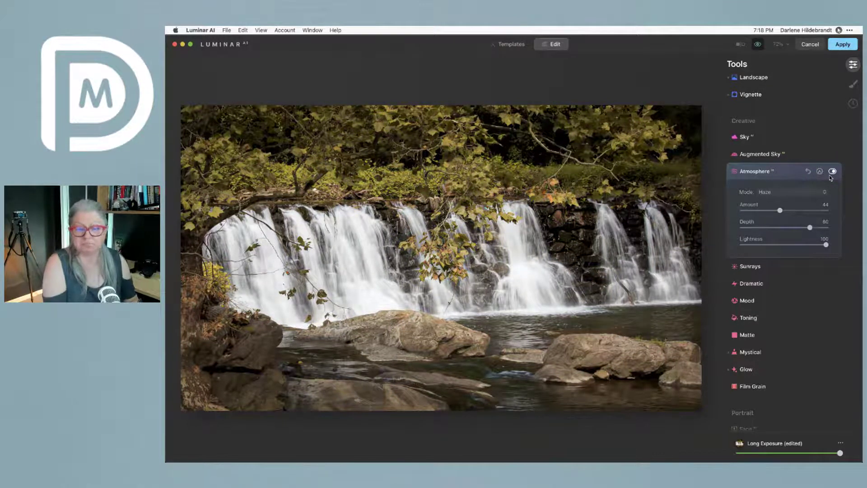
key(backslash)
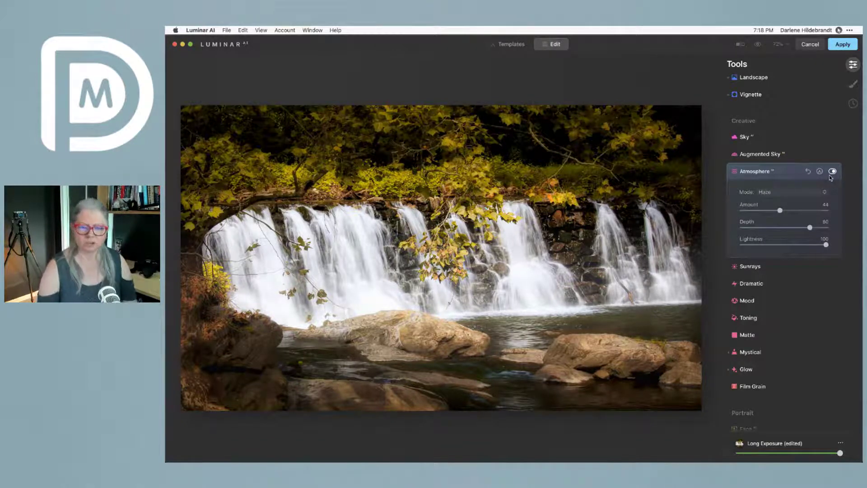
Close the Atmosphere tool and, in Supercontrast, set Highlights Contrast to 37 and Highlights Balance to 53
drag(831, 172, 780, 169)
scroll(781, 169, down, 5)
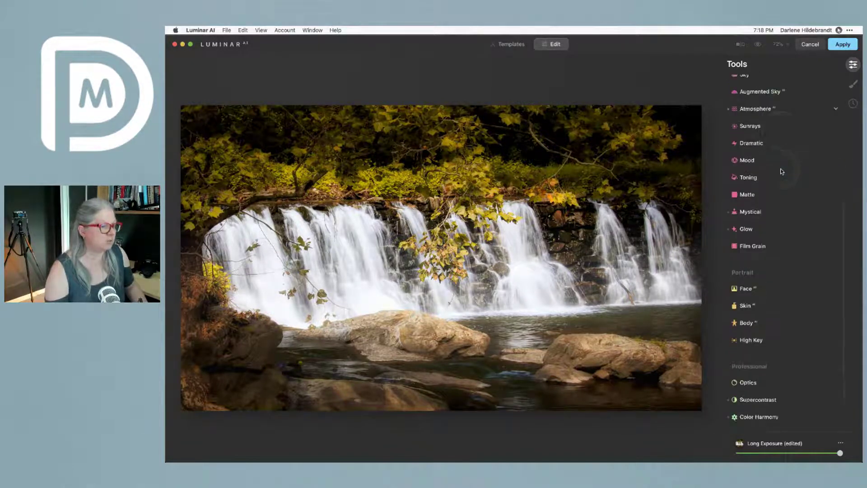
click(794, 311)
drag(794, 311, 740, 313)
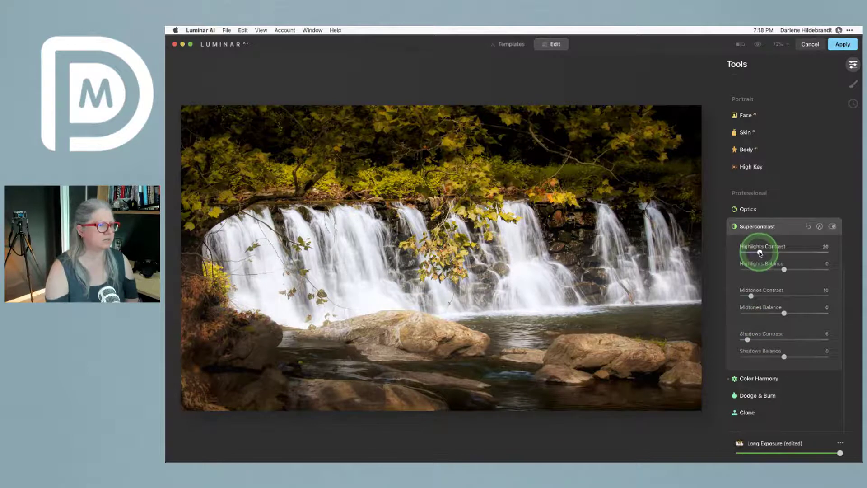
drag(760, 252, 812, 252)
drag(784, 269, 770, 251)
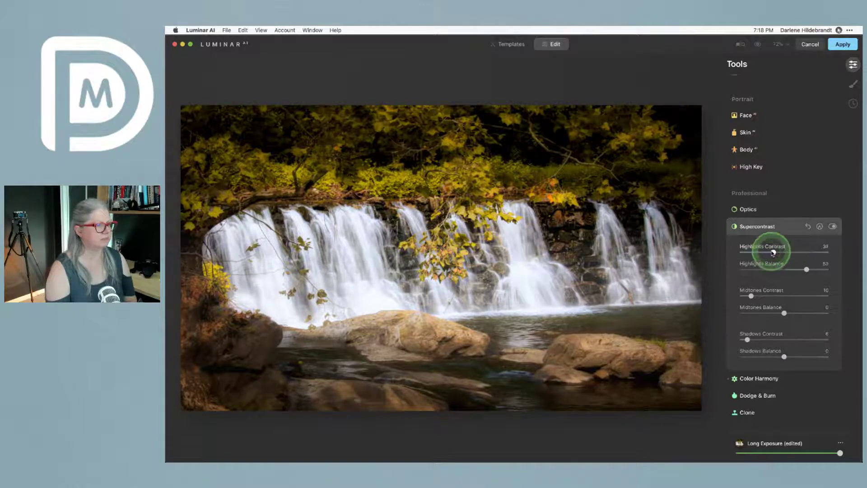
In Supercontrast, set Shadows Balance to 45, Shadows Contrast to 6 and Midtones Contrast to 7
drag(747, 340, 803, 357)
click(756, 339)
click(755, 339)
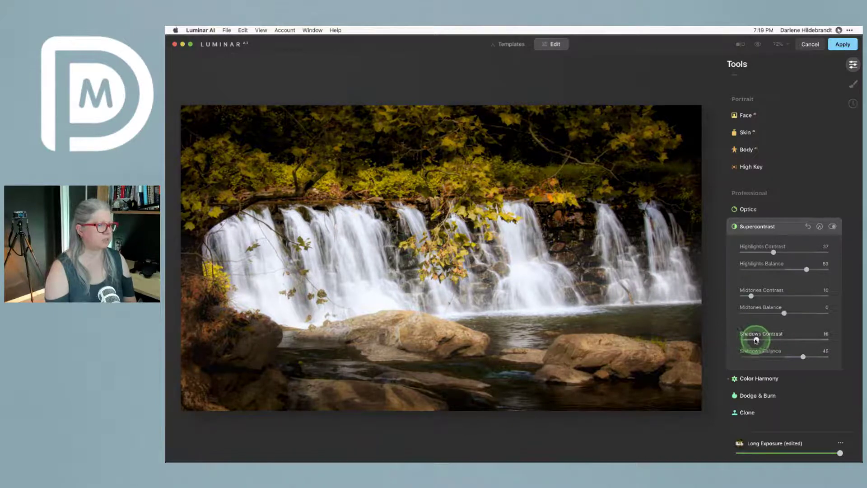
drag(757, 340, 749, 340)
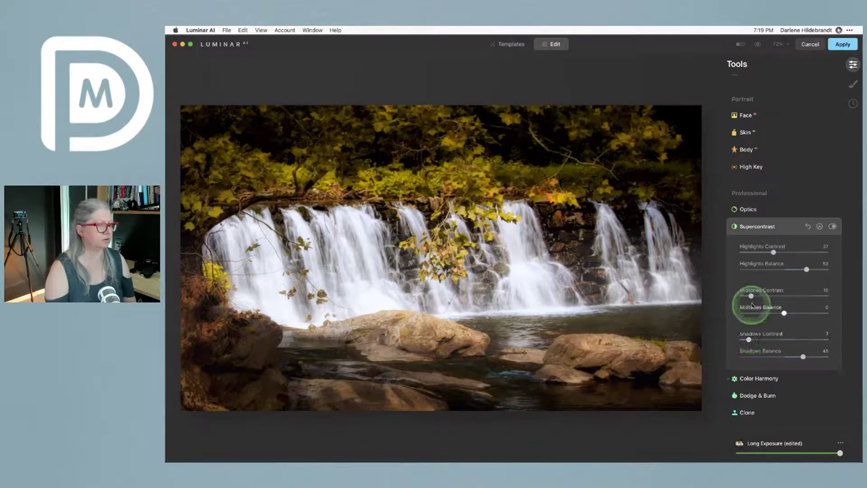
drag(752, 296, 749, 296)
click(748, 340)
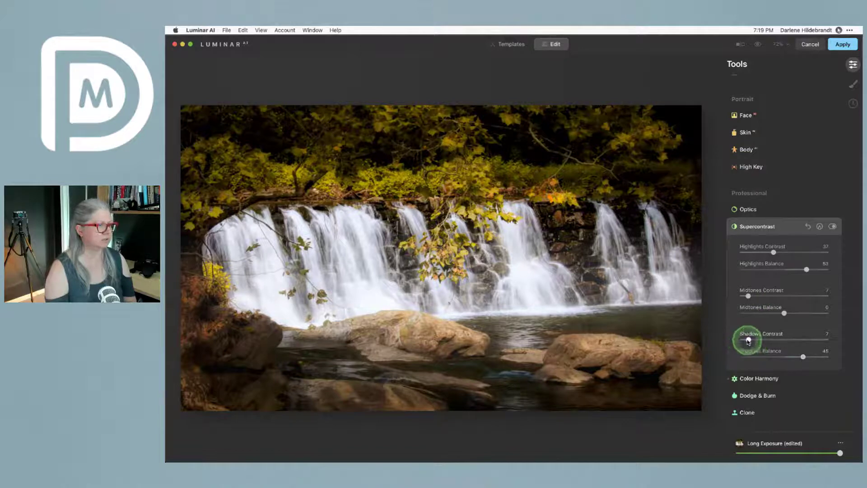
drag(749, 340, 748, 340)
click(803, 360)
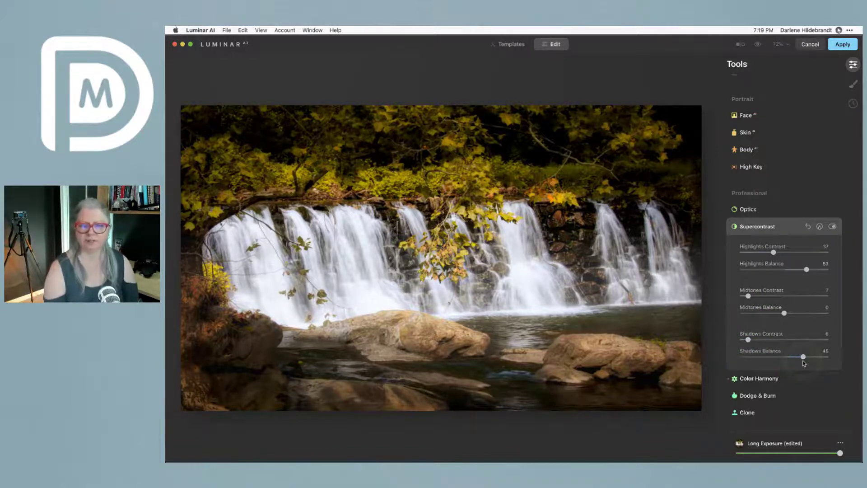
Apply the Luminar AI edits and switch to Lightroom Classic's Library grid showing the waterfall photos
click(800, 97)
click(839, 47)
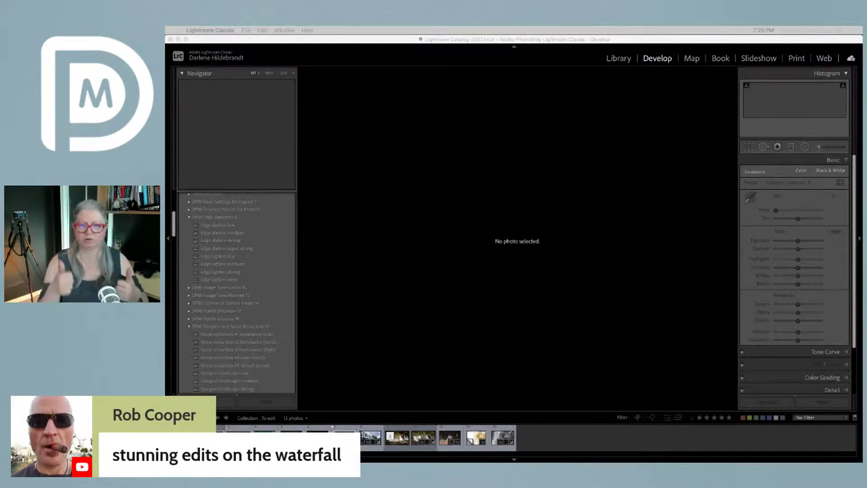
click(603, 342)
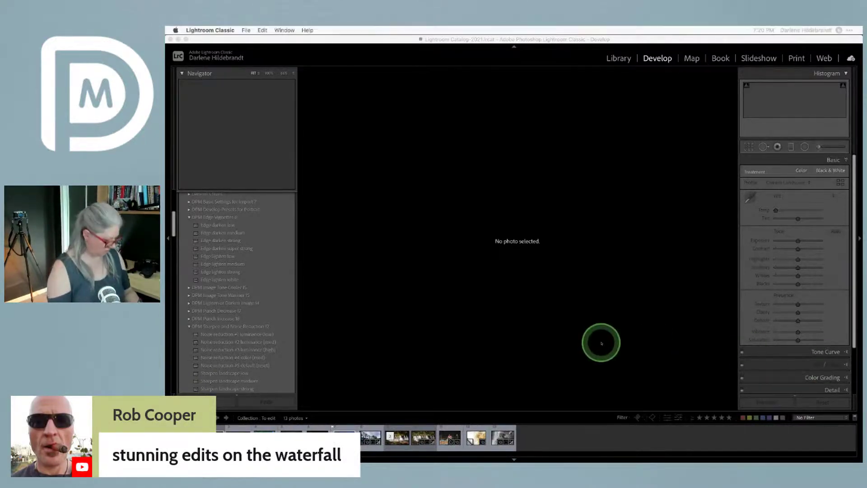
key(g)
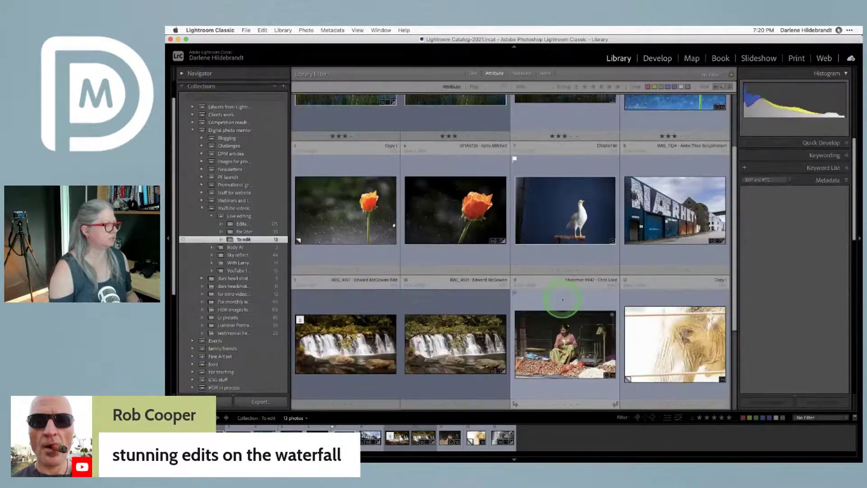
scroll(452, 335, up, 1)
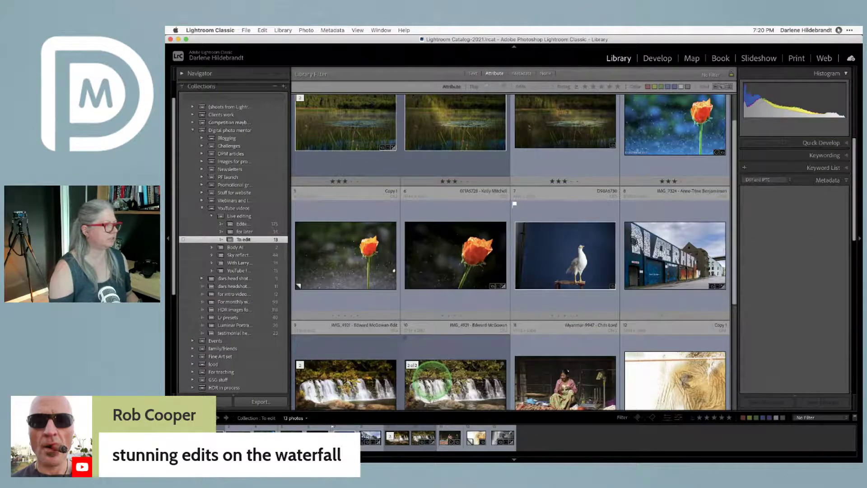
Select the original and edited waterfall photos and display both in Survey view with the side panels hidden
click(455, 384)
super+click(346, 336)
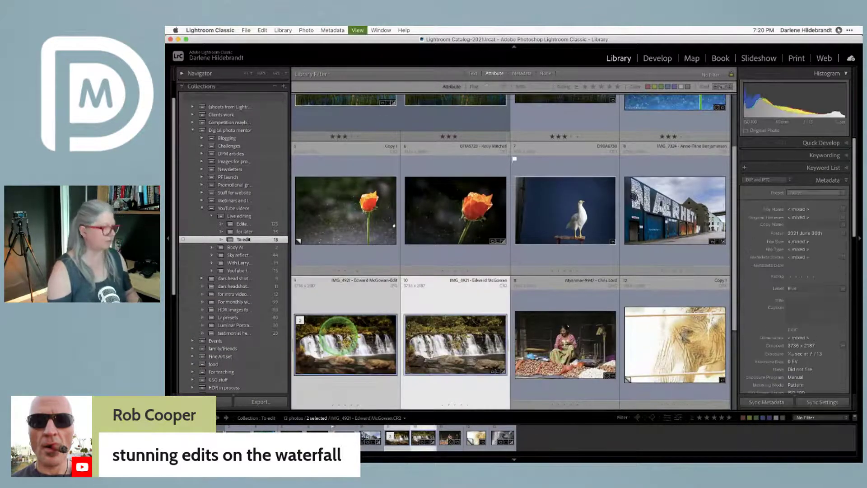
key(n)
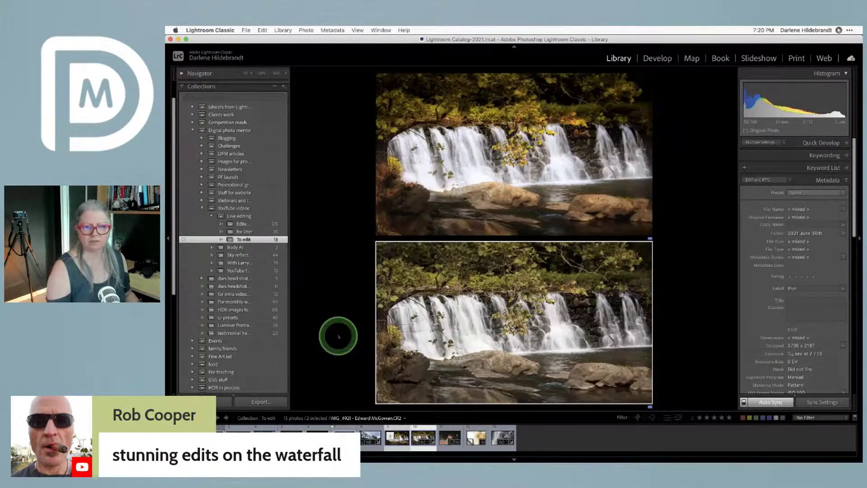
key(Tab)
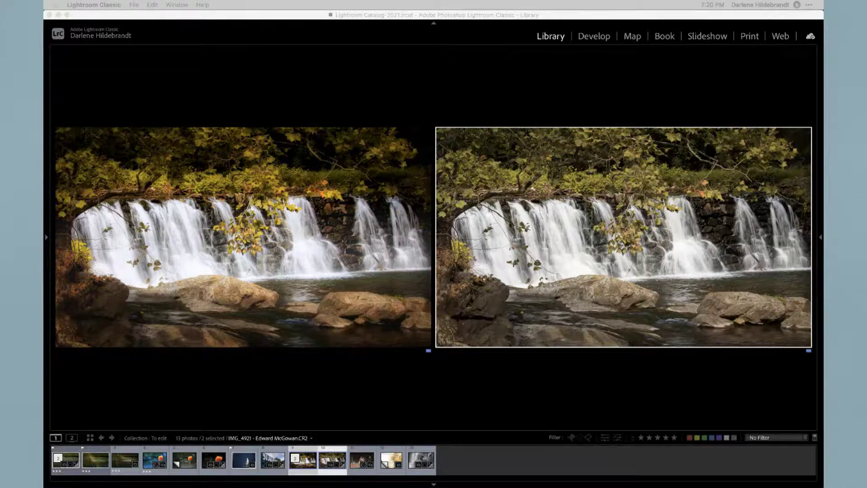
Compare the original and edited waterfall photos one at a time in the enlarged Loupe view
click(722, 374)
key(e)
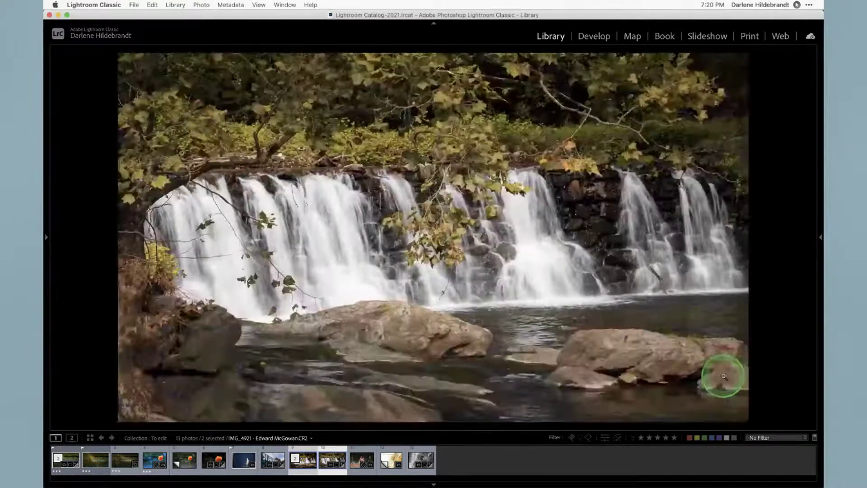
key(Right)
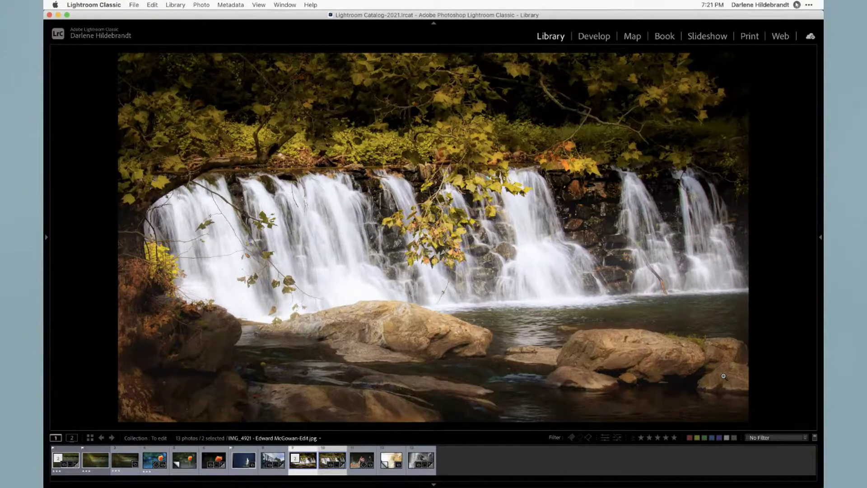
key(Right)
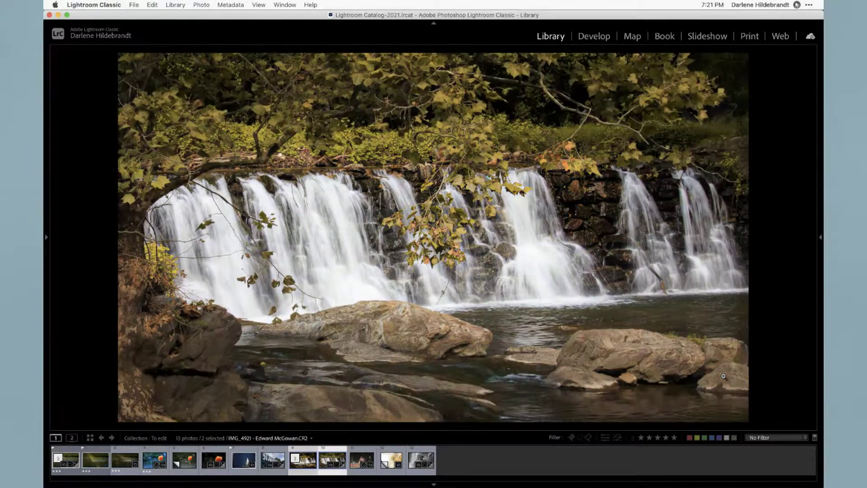
key(Left)
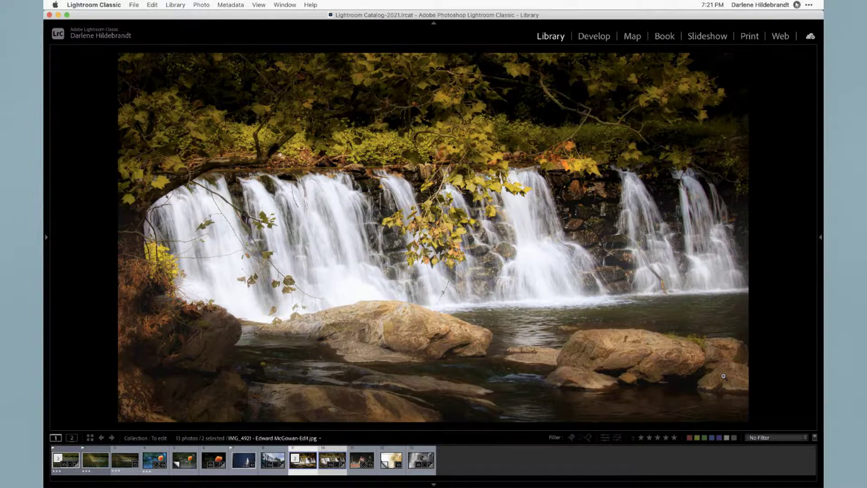
Open the edited waterfall photo in the Develop module with the side panels shown, and switch to the original CR2 photo
click(724, 377)
key(d)
click(595, 153)
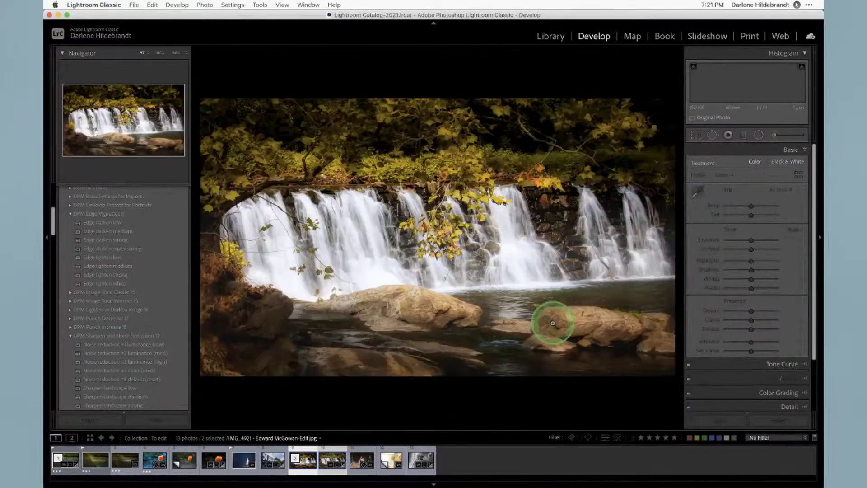
click(335, 459)
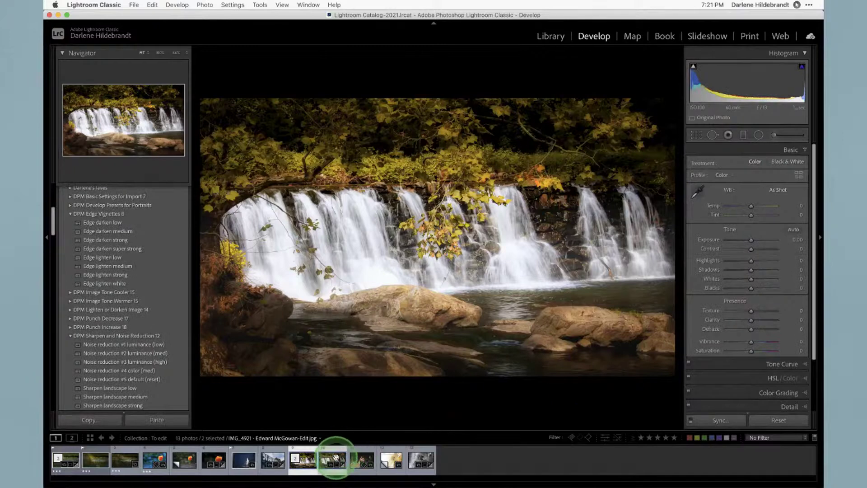
click(739, 257)
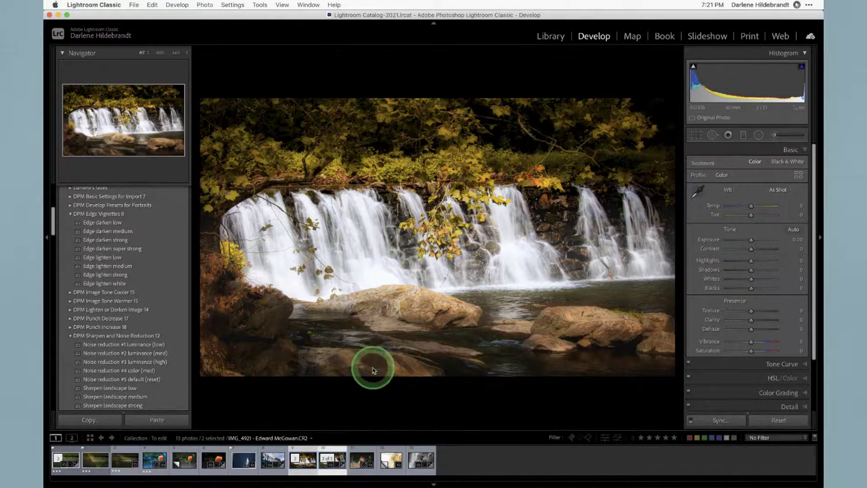
Select only the original CR2 waterfall photo and inspect its Basic adjustments, HSL hue adjustments and the Adjustment Brush options
click(325, 451)
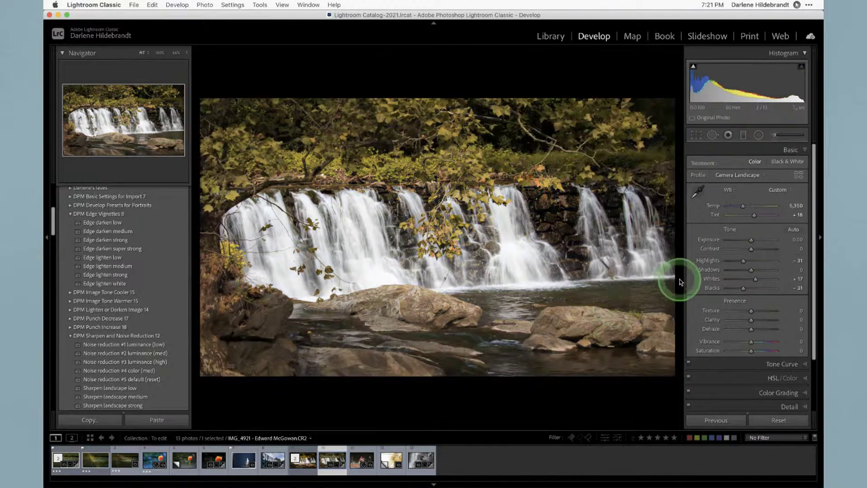
scroll(775, 271, down, 2)
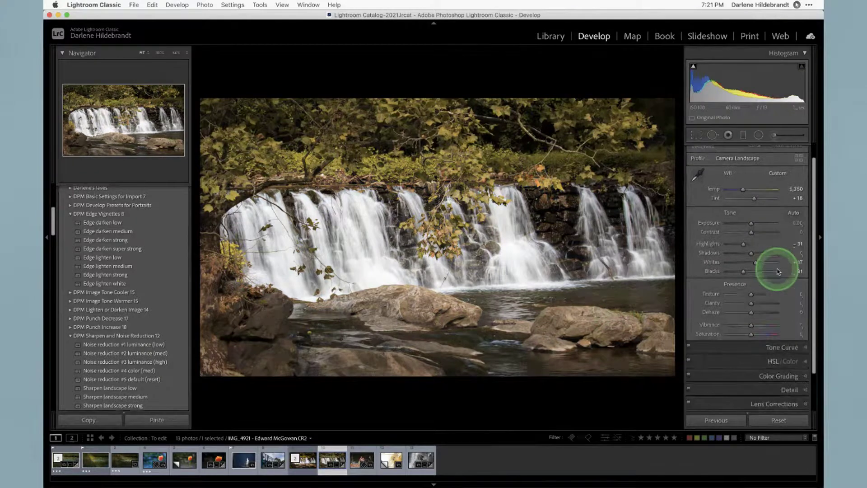
click(762, 360)
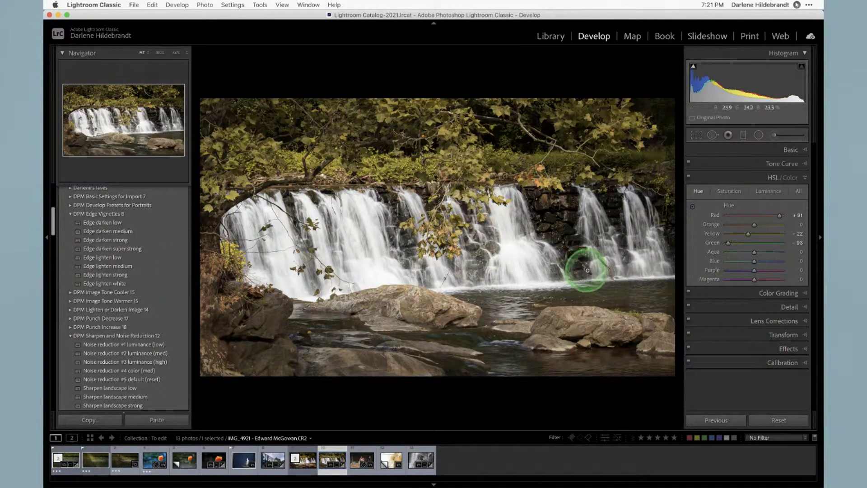
click(773, 136)
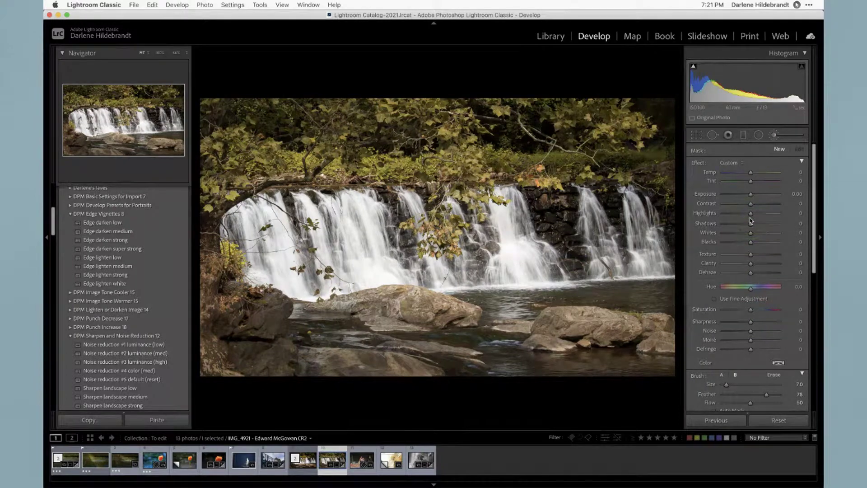
key(k)
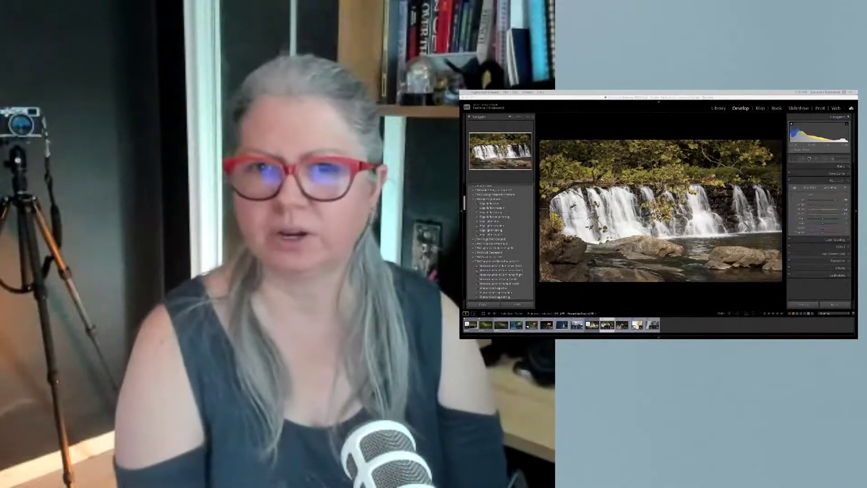
Return to the Library grid and look through the photos in the collection
click(741, 290)
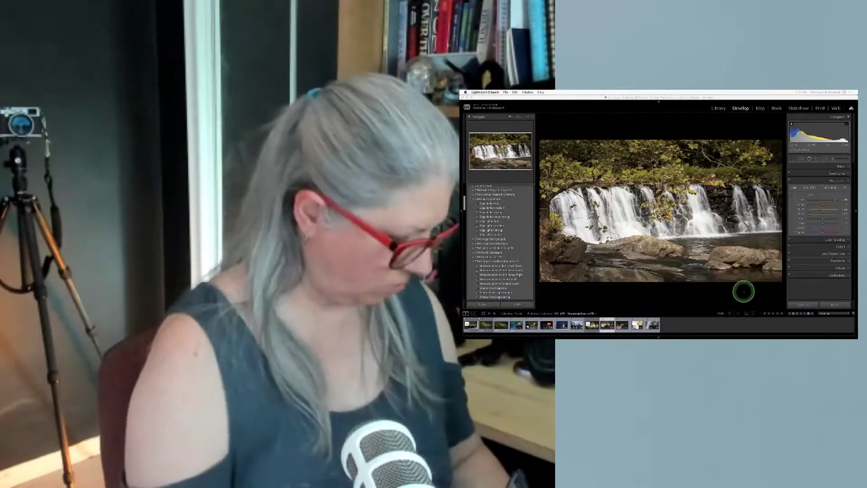
key(g)
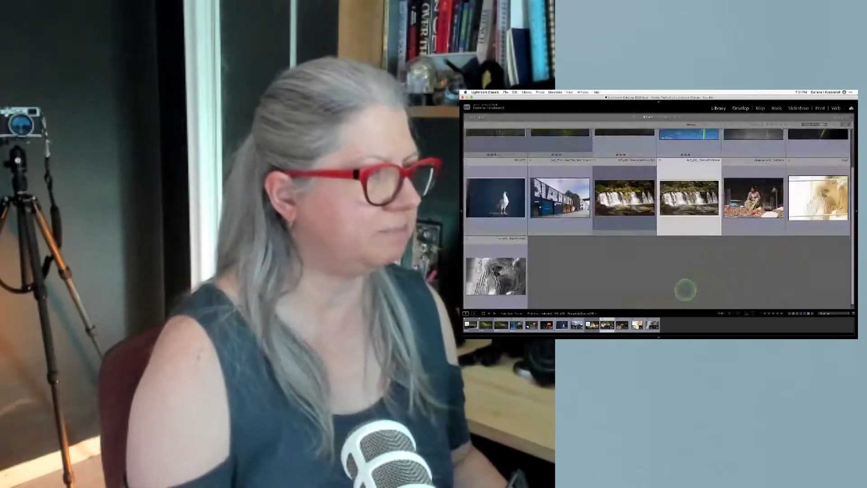
scroll(691, 281, up, 2)
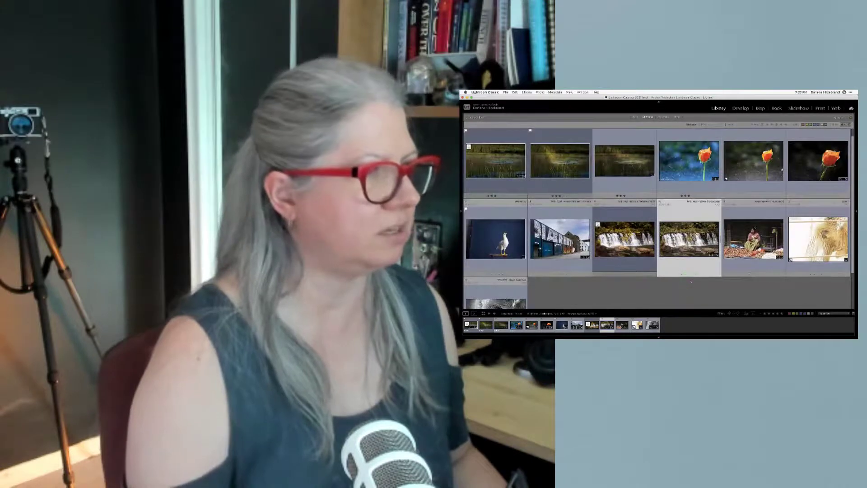
scroll(691, 282, up, 1)
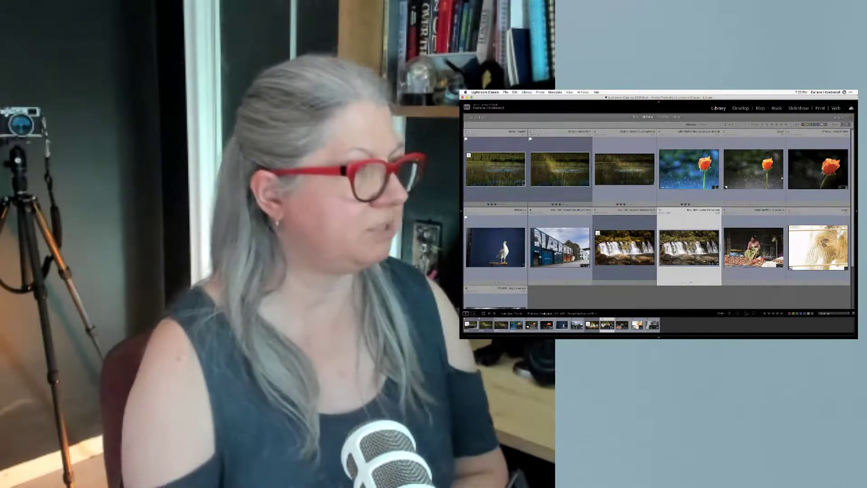
scroll(689, 280, down, 3)
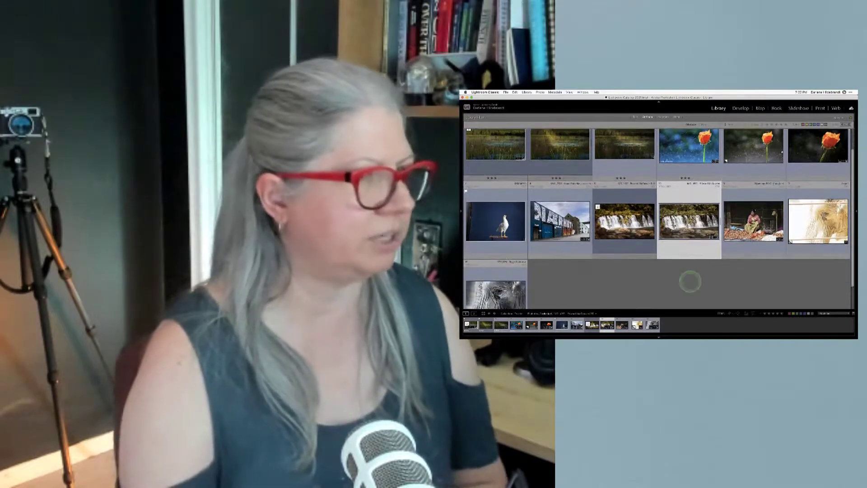